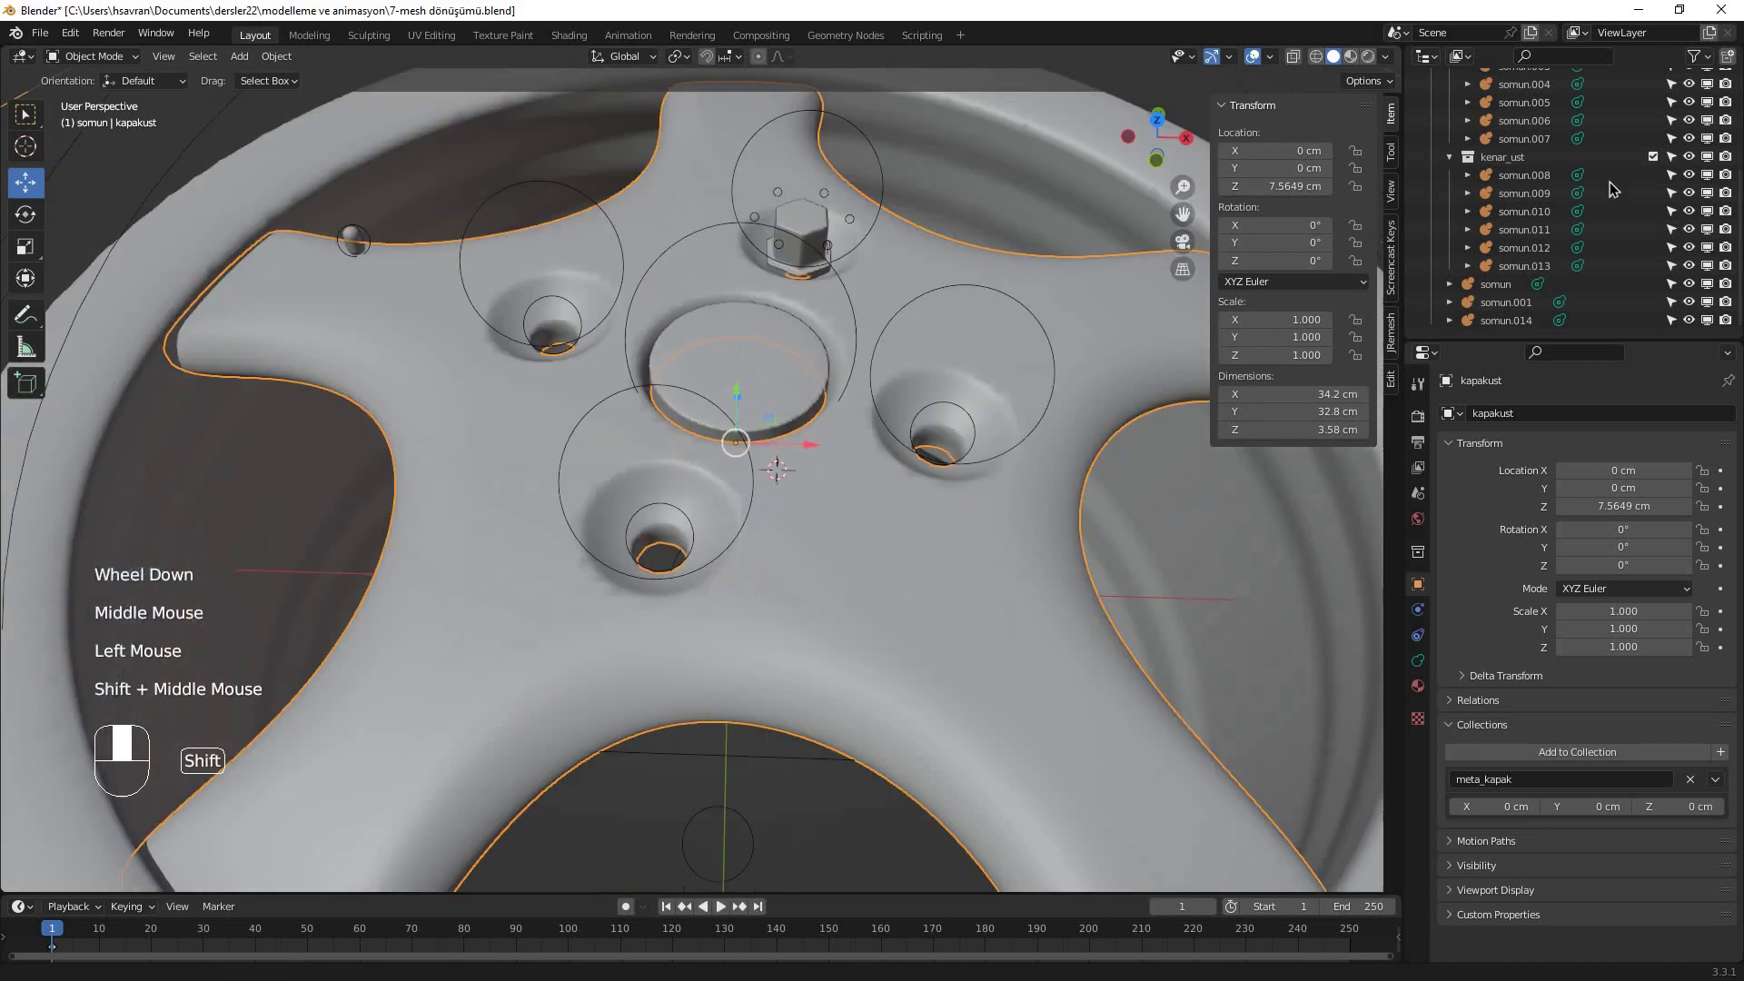
# - Enlarge the outliner, collapse the somun collection, and disable the somun, mesh, meta_jant and ref collections in the viewport
pyautogui.scroll(2, 1490, 329)
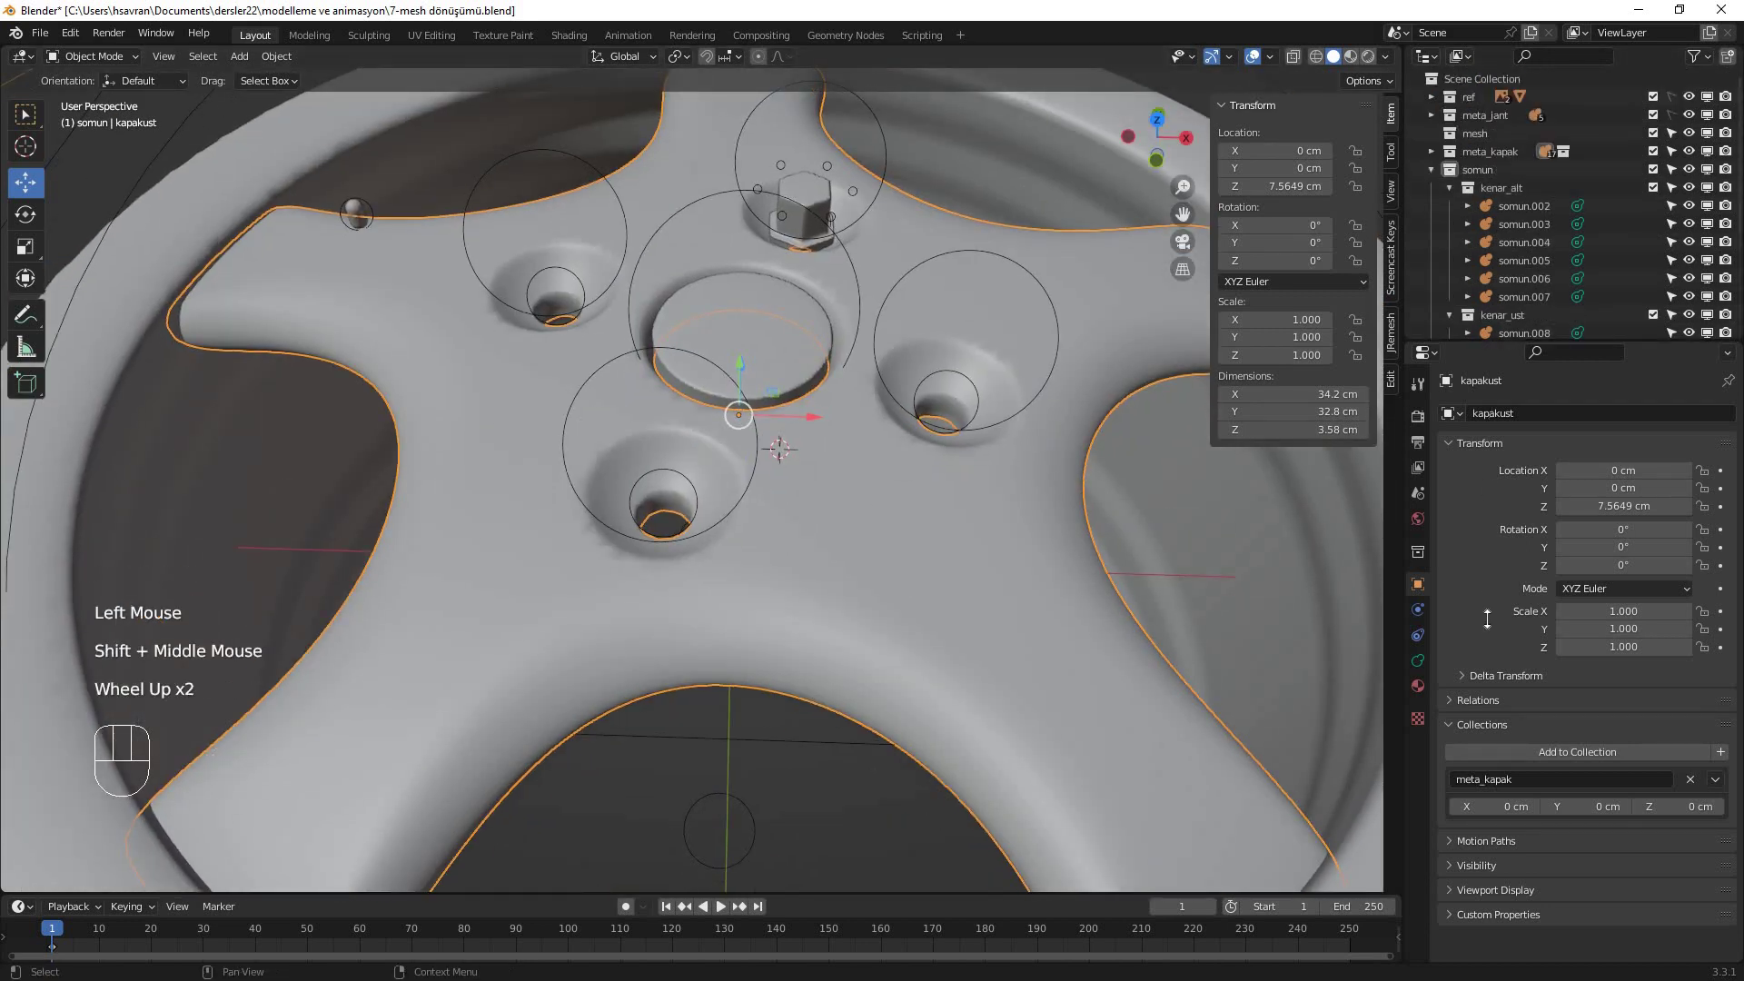
pyautogui.moveTo(1503, 343); pyautogui.dragTo(1503, 617)
pyautogui.click(1431, 169)
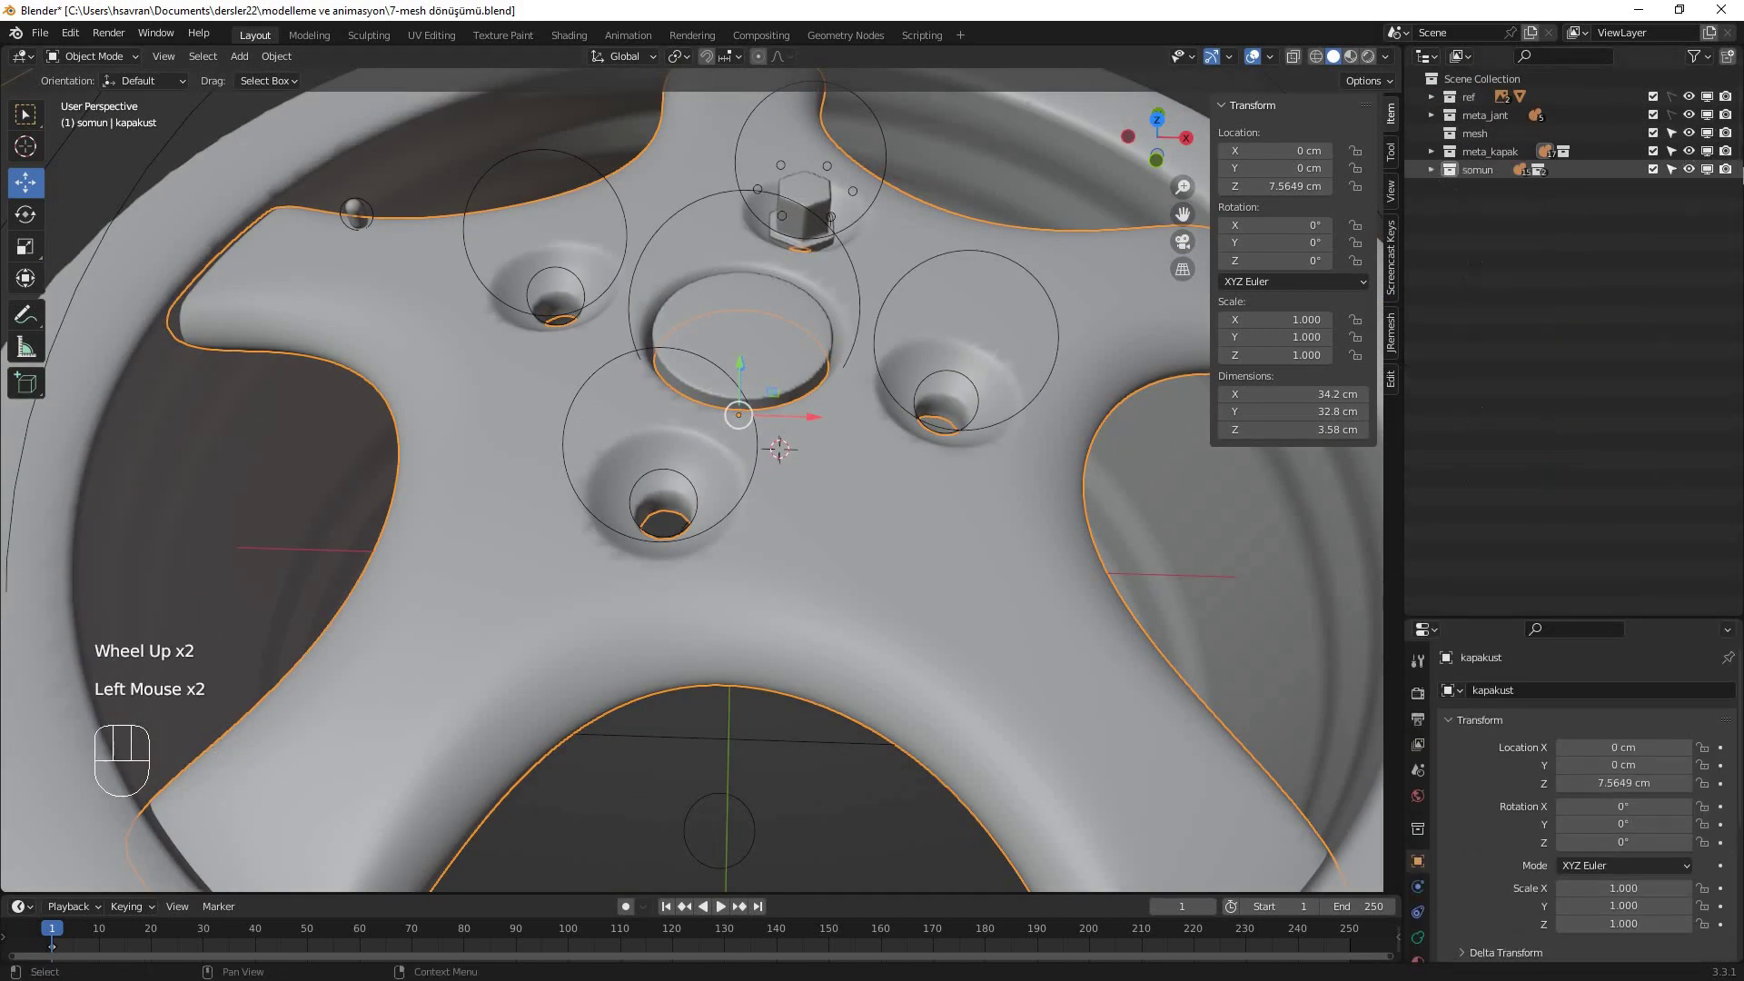
pyautogui.click(1707, 170)
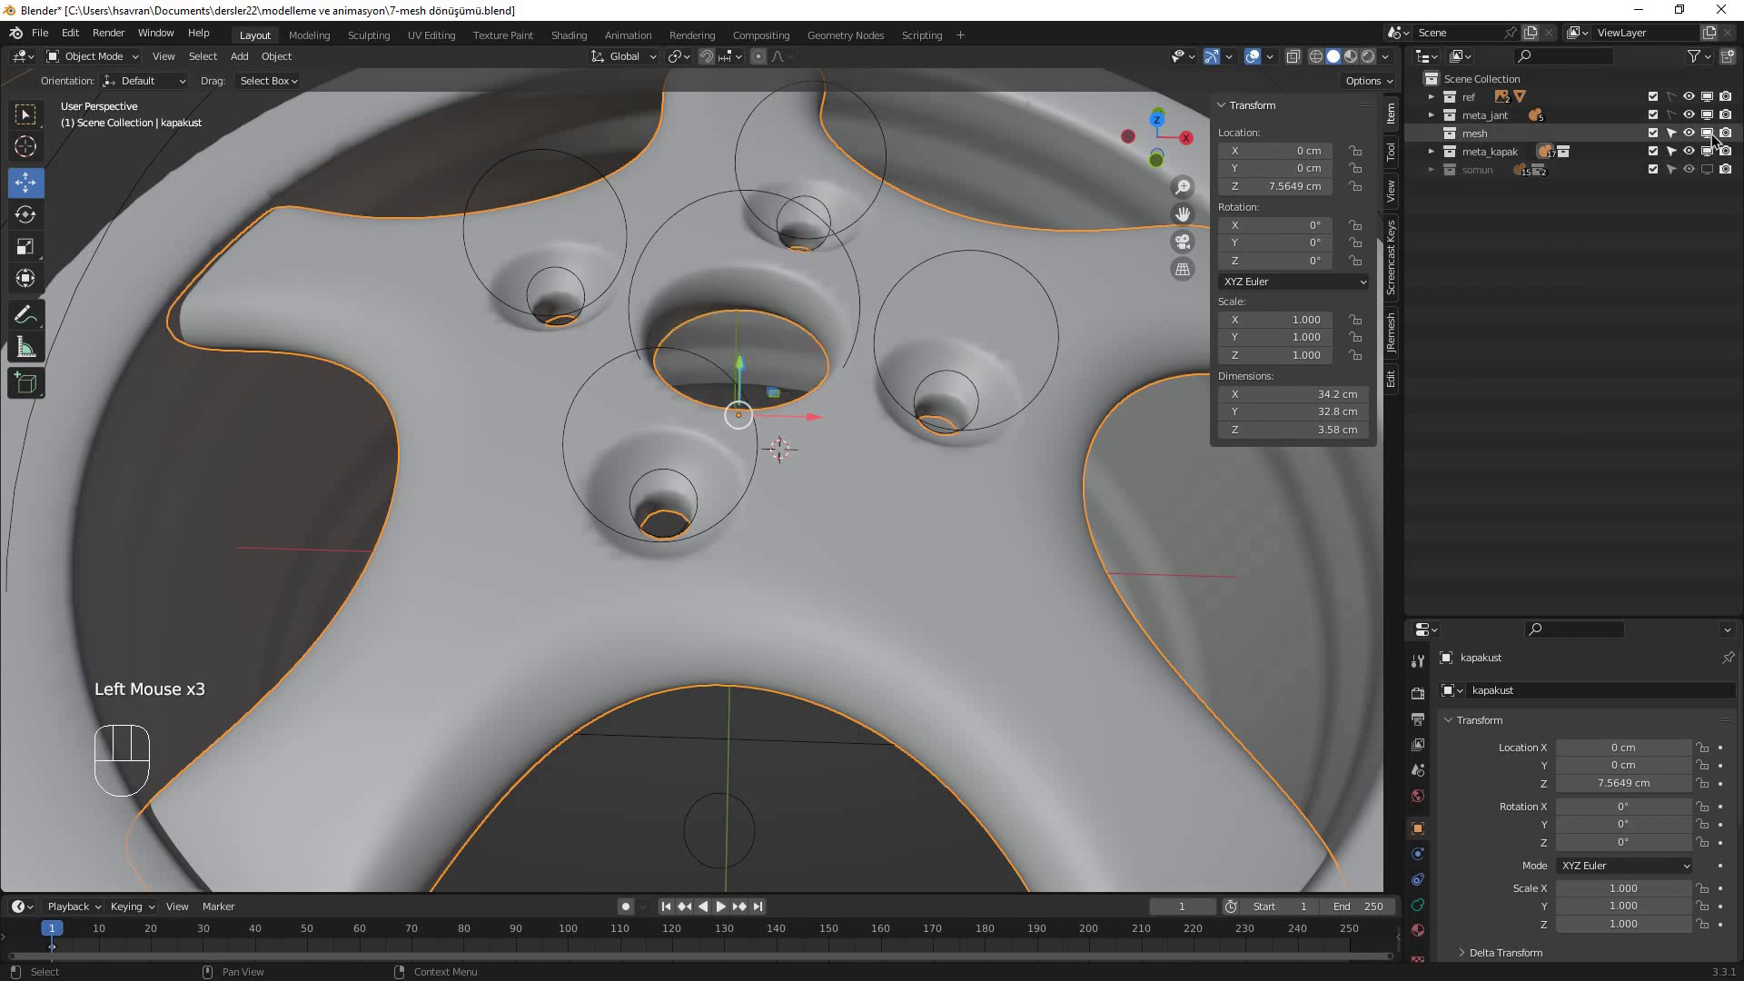
pyautogui.click(1707, 132)
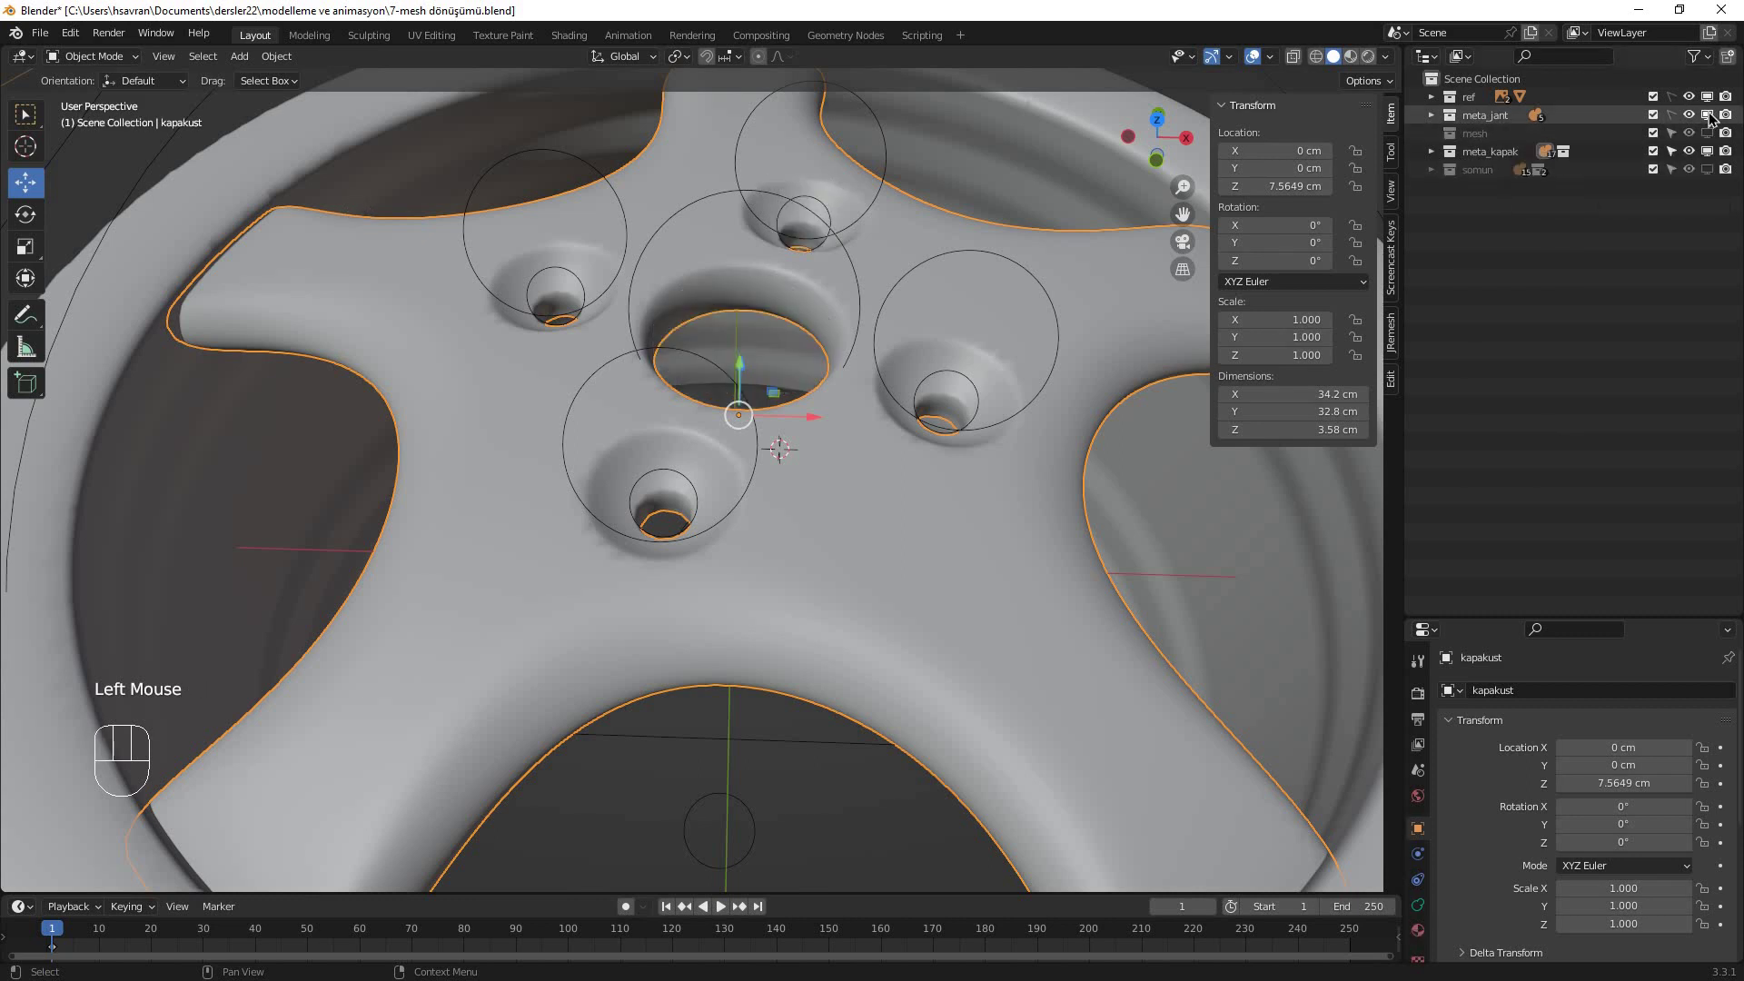
pyautogui.click(1708, 114)
pyautogui.click(1707, 97)
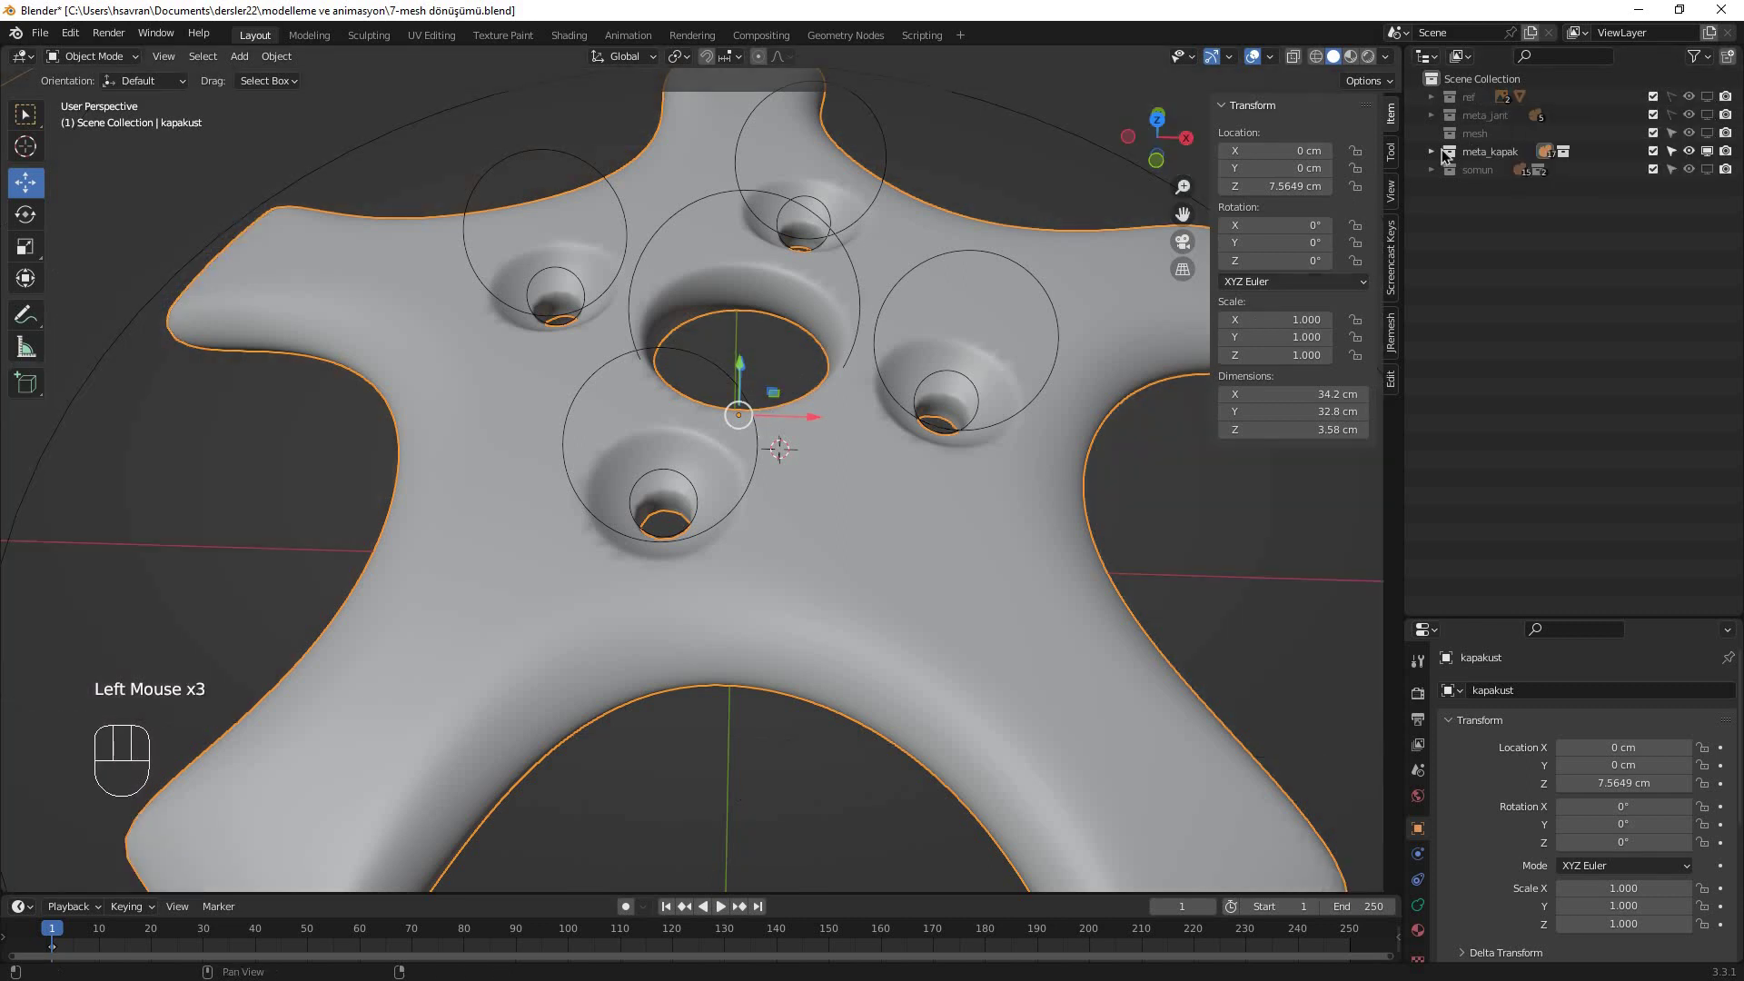
# - Expand the meta_kapak collection and select its kapakust metaball object
pyautogui.click(1432, 152)
pyautogui.click(1454, 151)
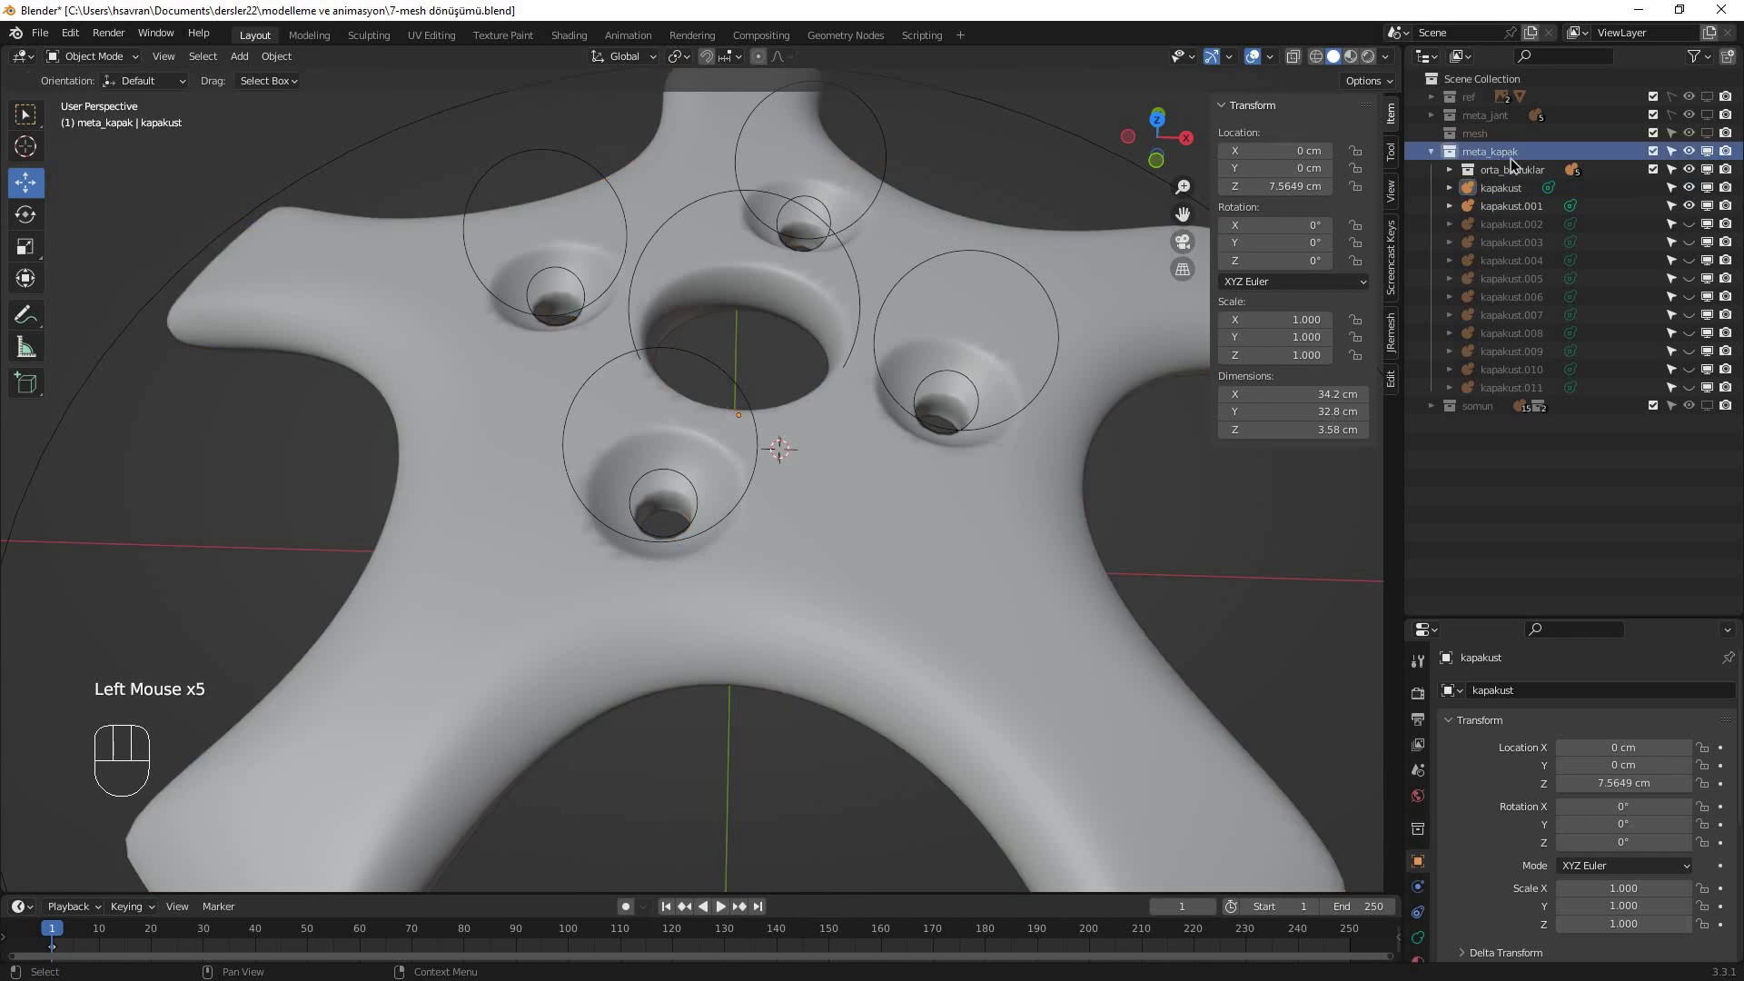
pyautogui.click(630, 592)
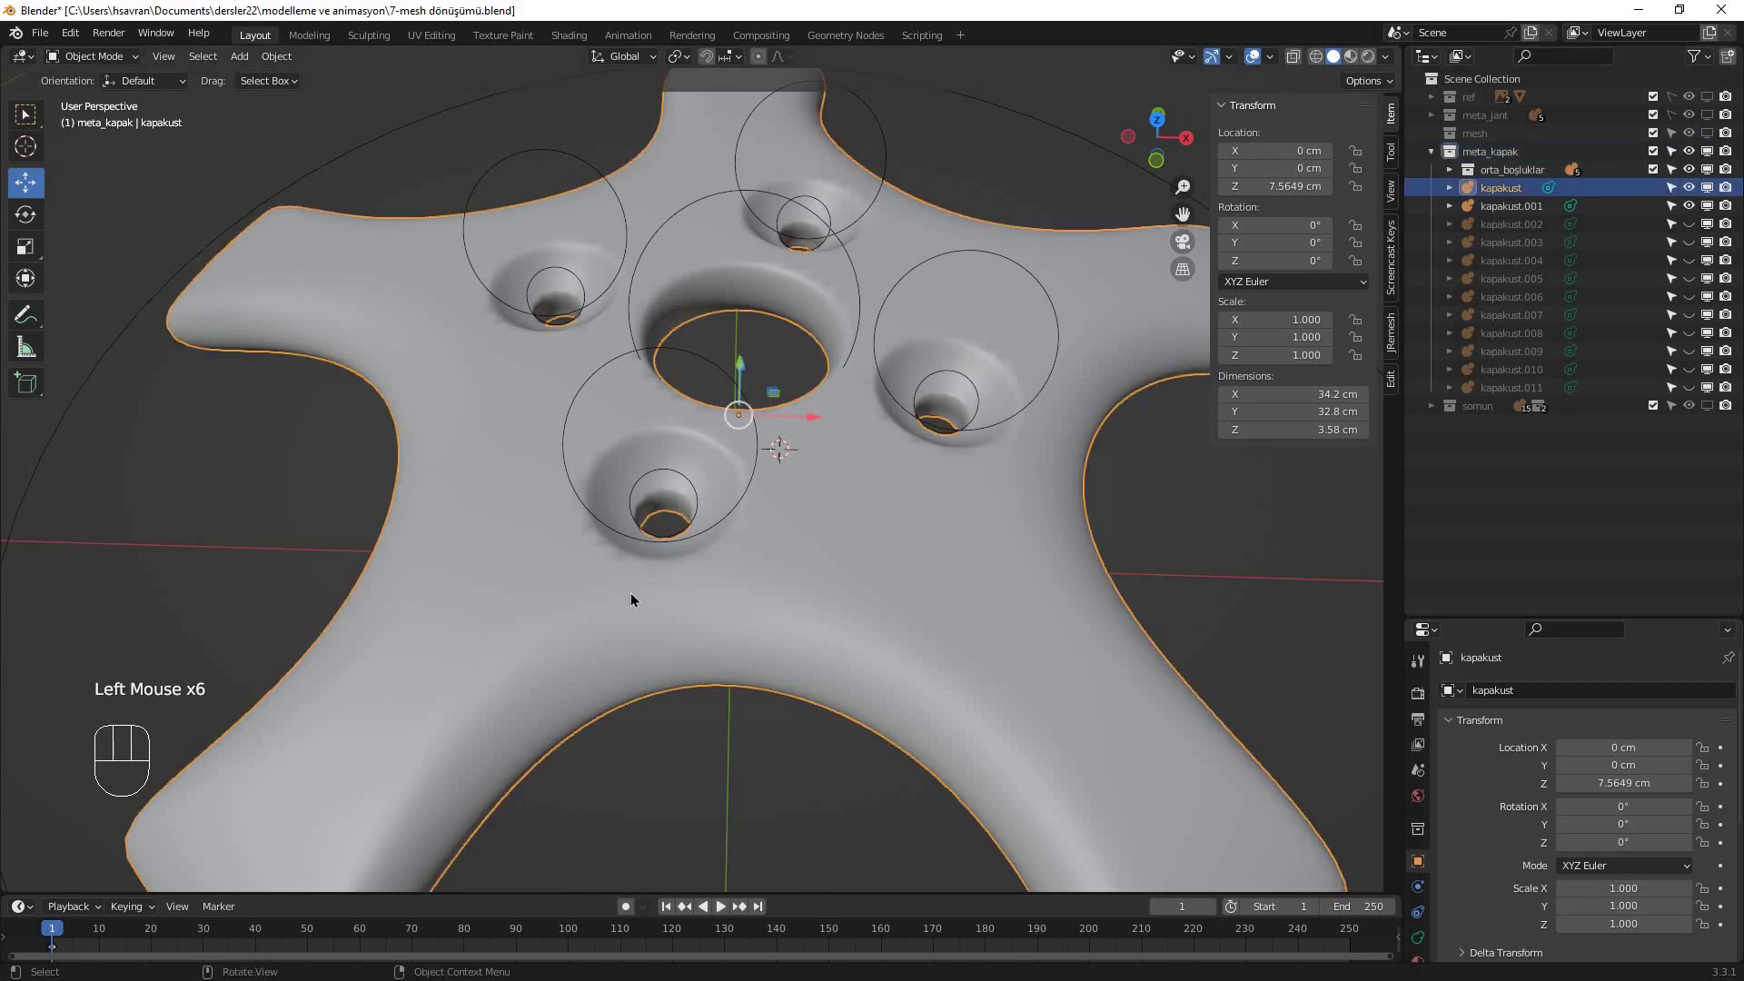
pyautogui.scroll(-2, 652, 594)
pyautogui.moveTo(652, 594); pyautogui.dragTo(654, 596, button='middle')
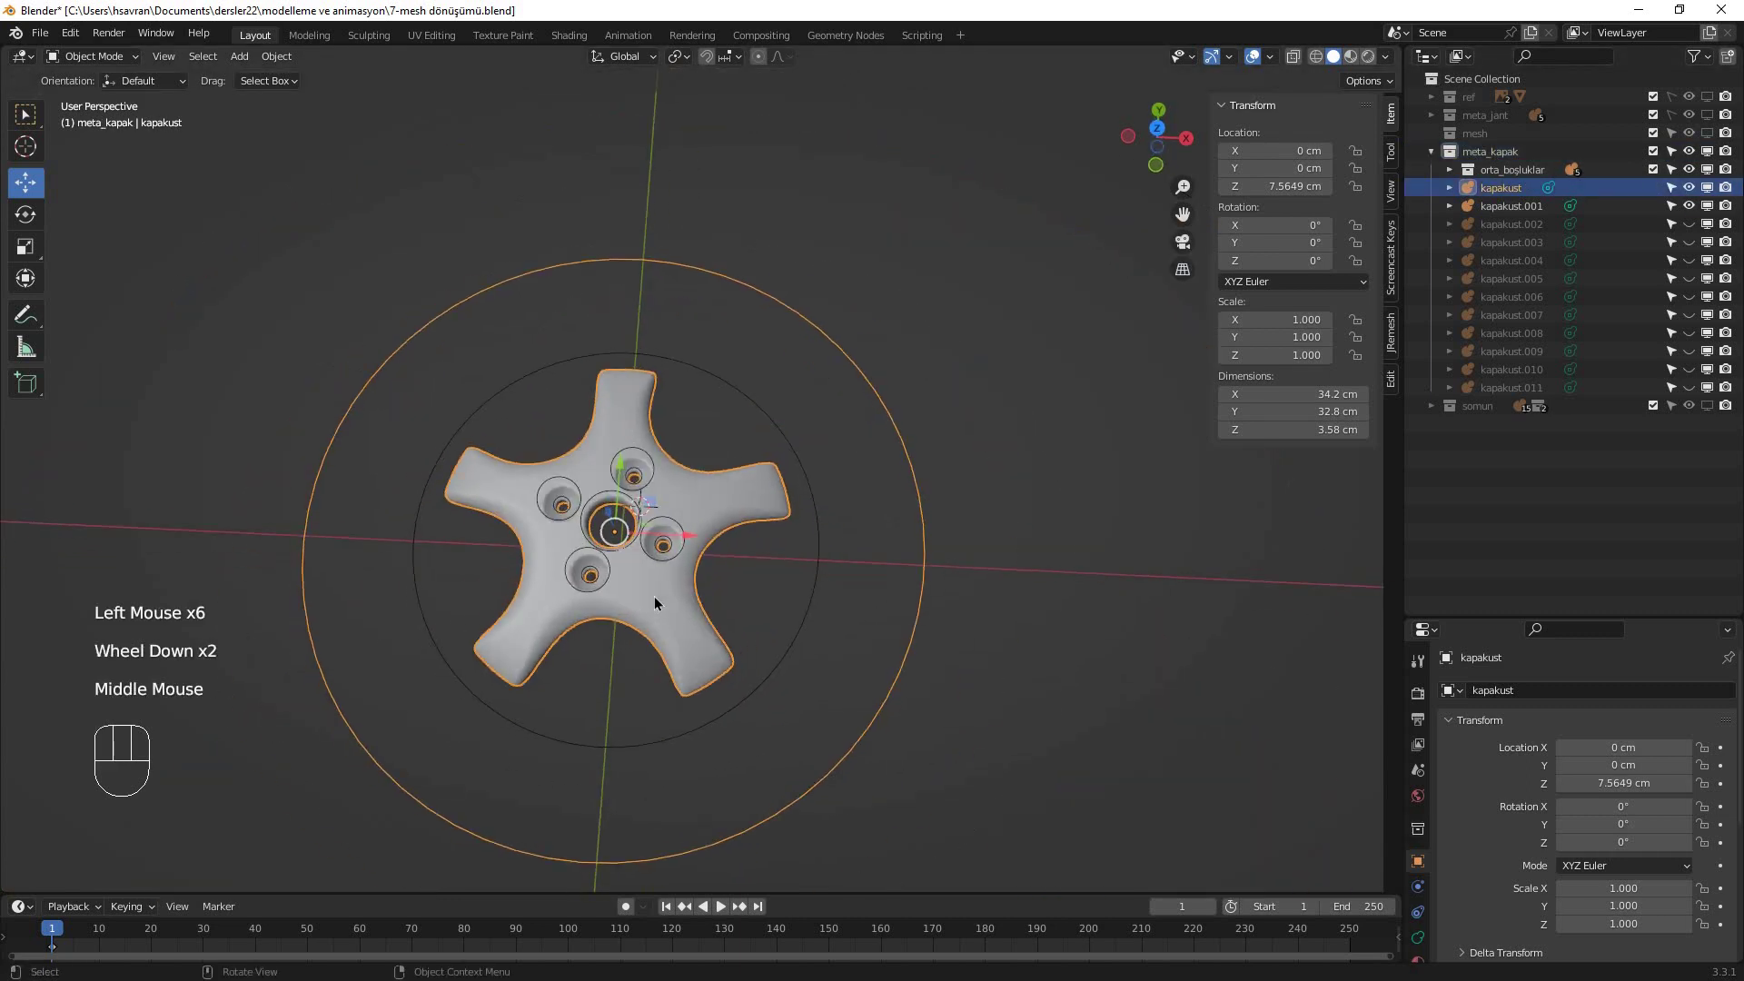
pyautogui.press('KP_7')
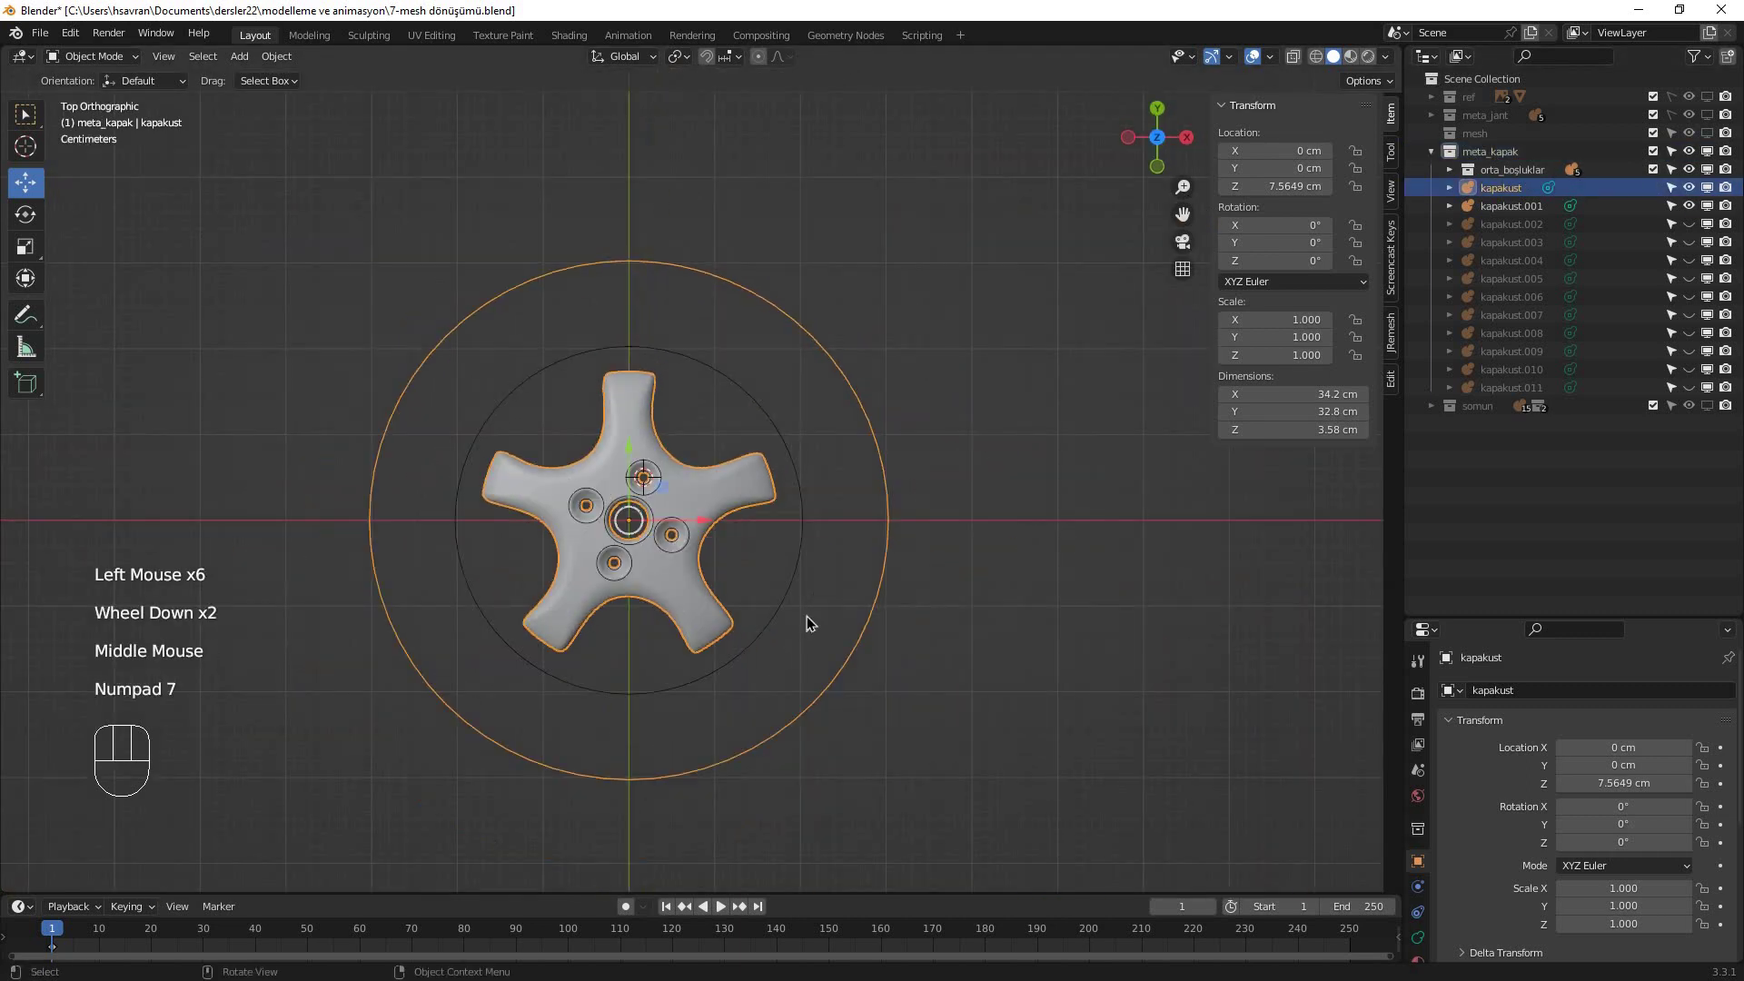
pyautogui.click(1450, 151)
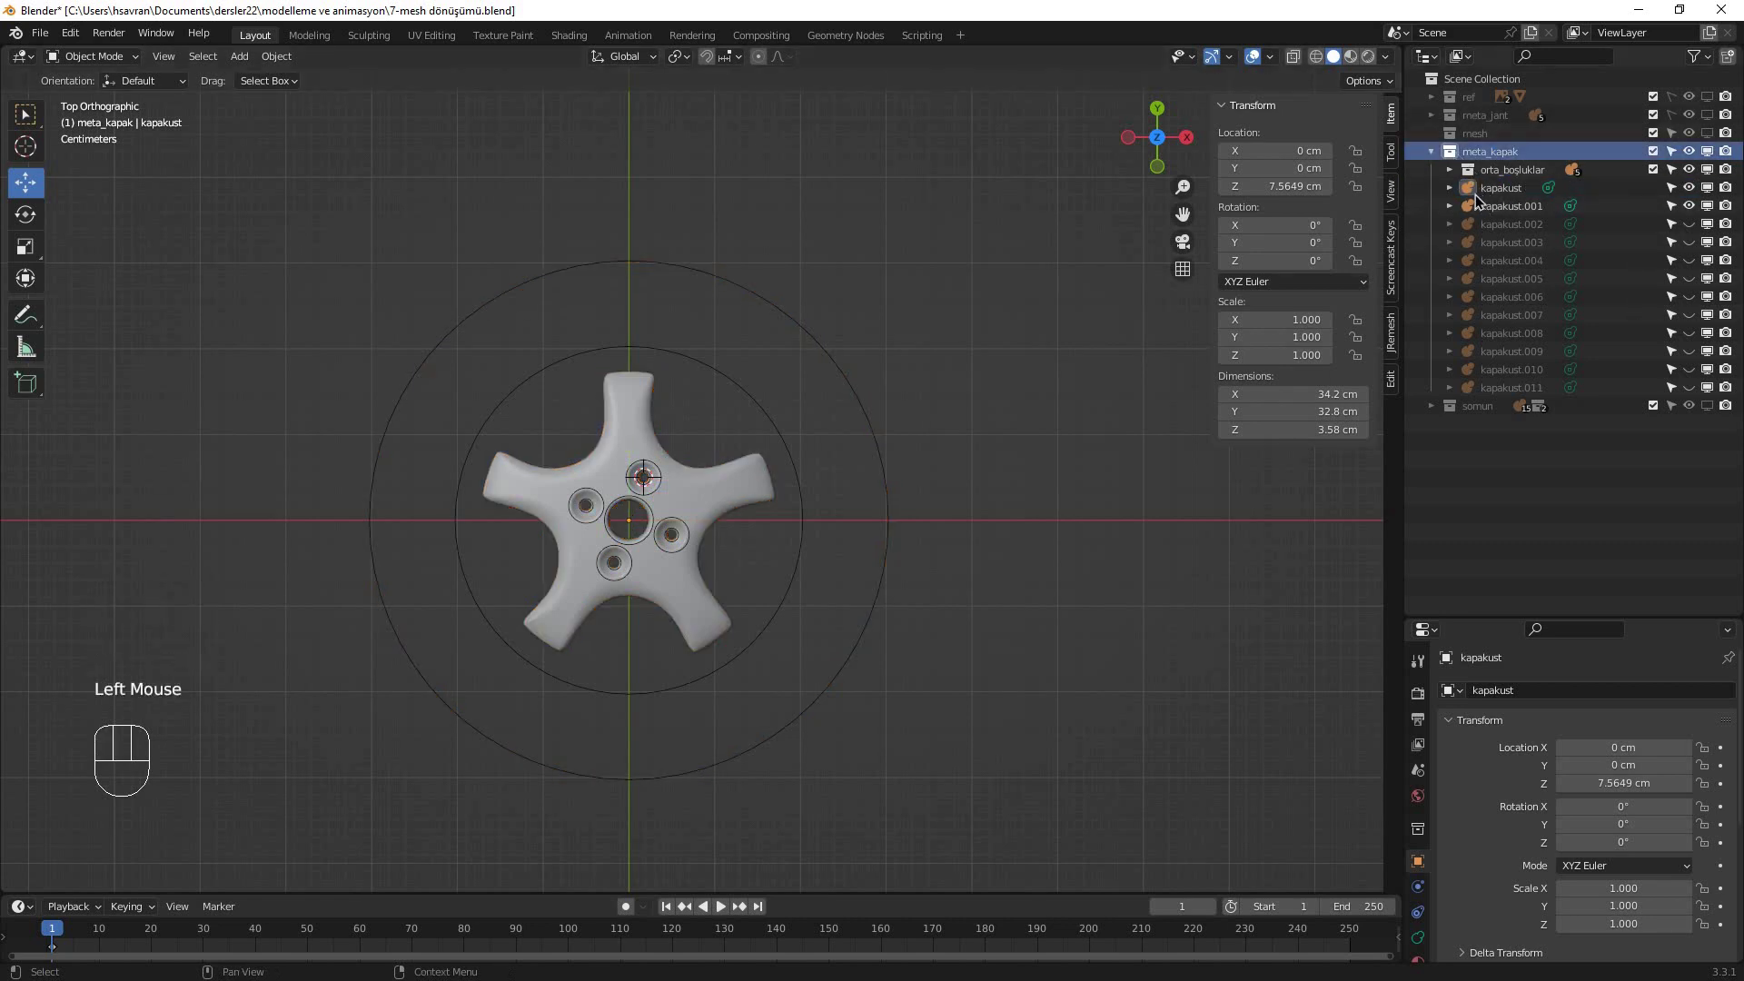
pyautogui.doubleClick(1467, 189)
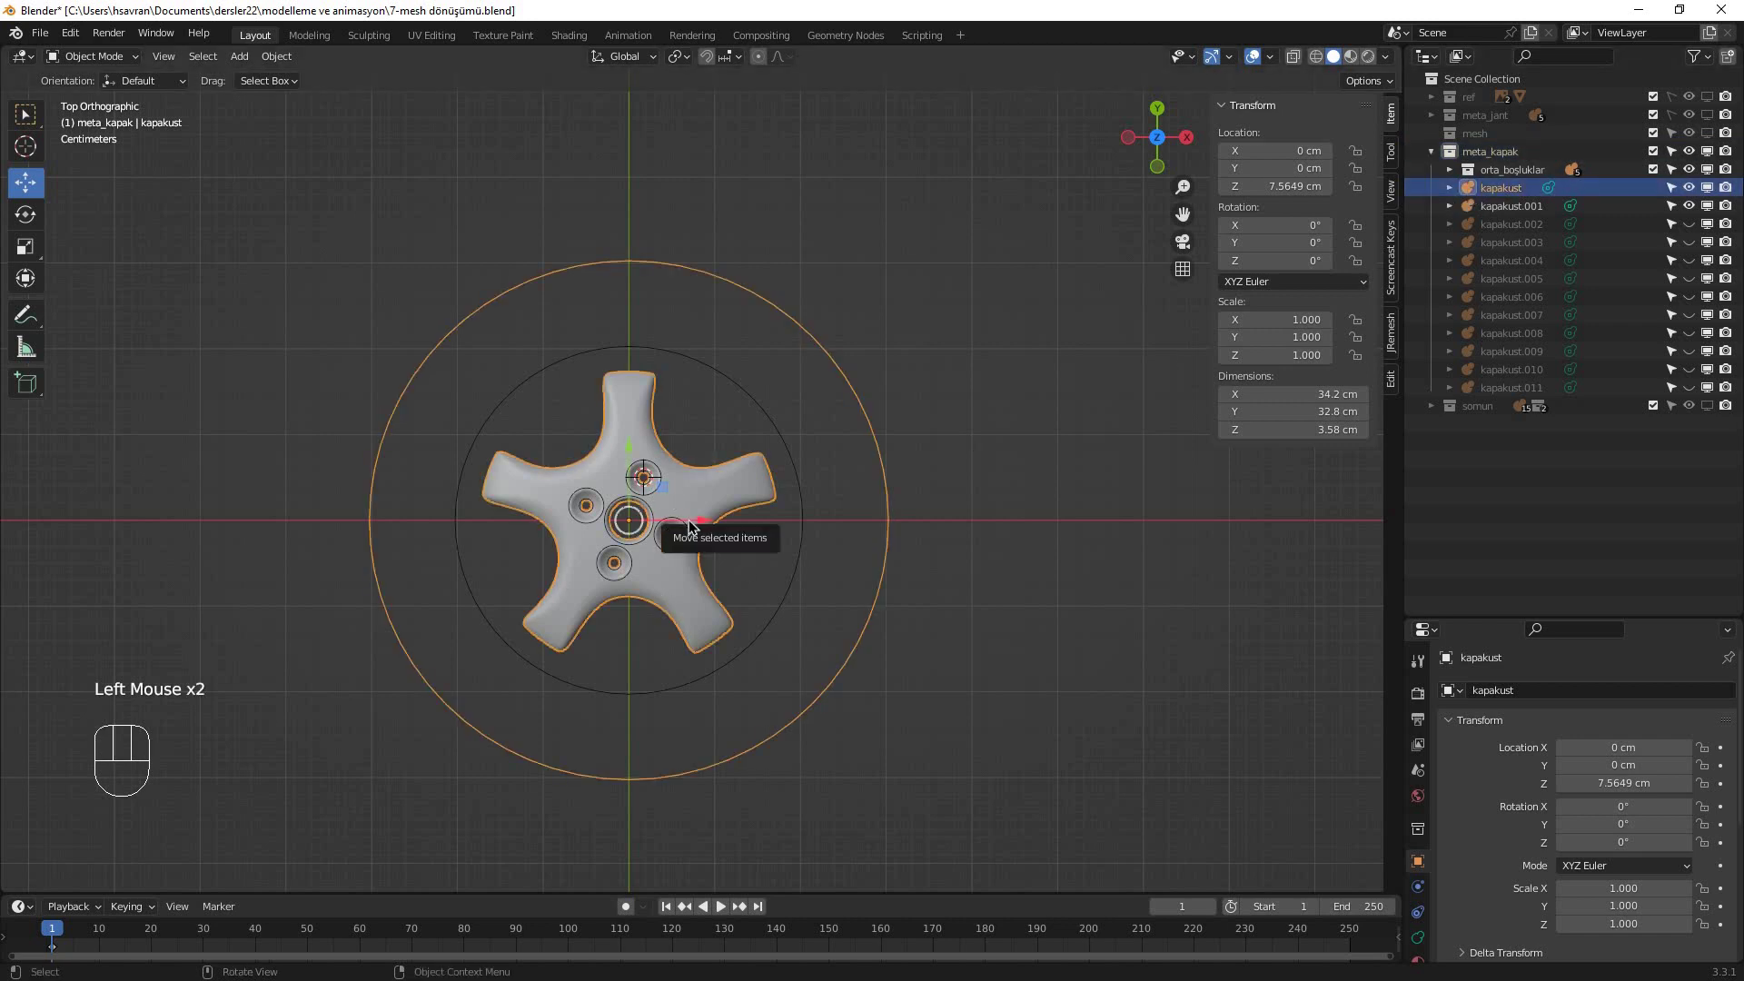
# - Convert the kapakust metaball to a mesh with Visual Geometry to Mesh, with Keep Original enabled
pyautogui.hotkey('ctrl', 'a')
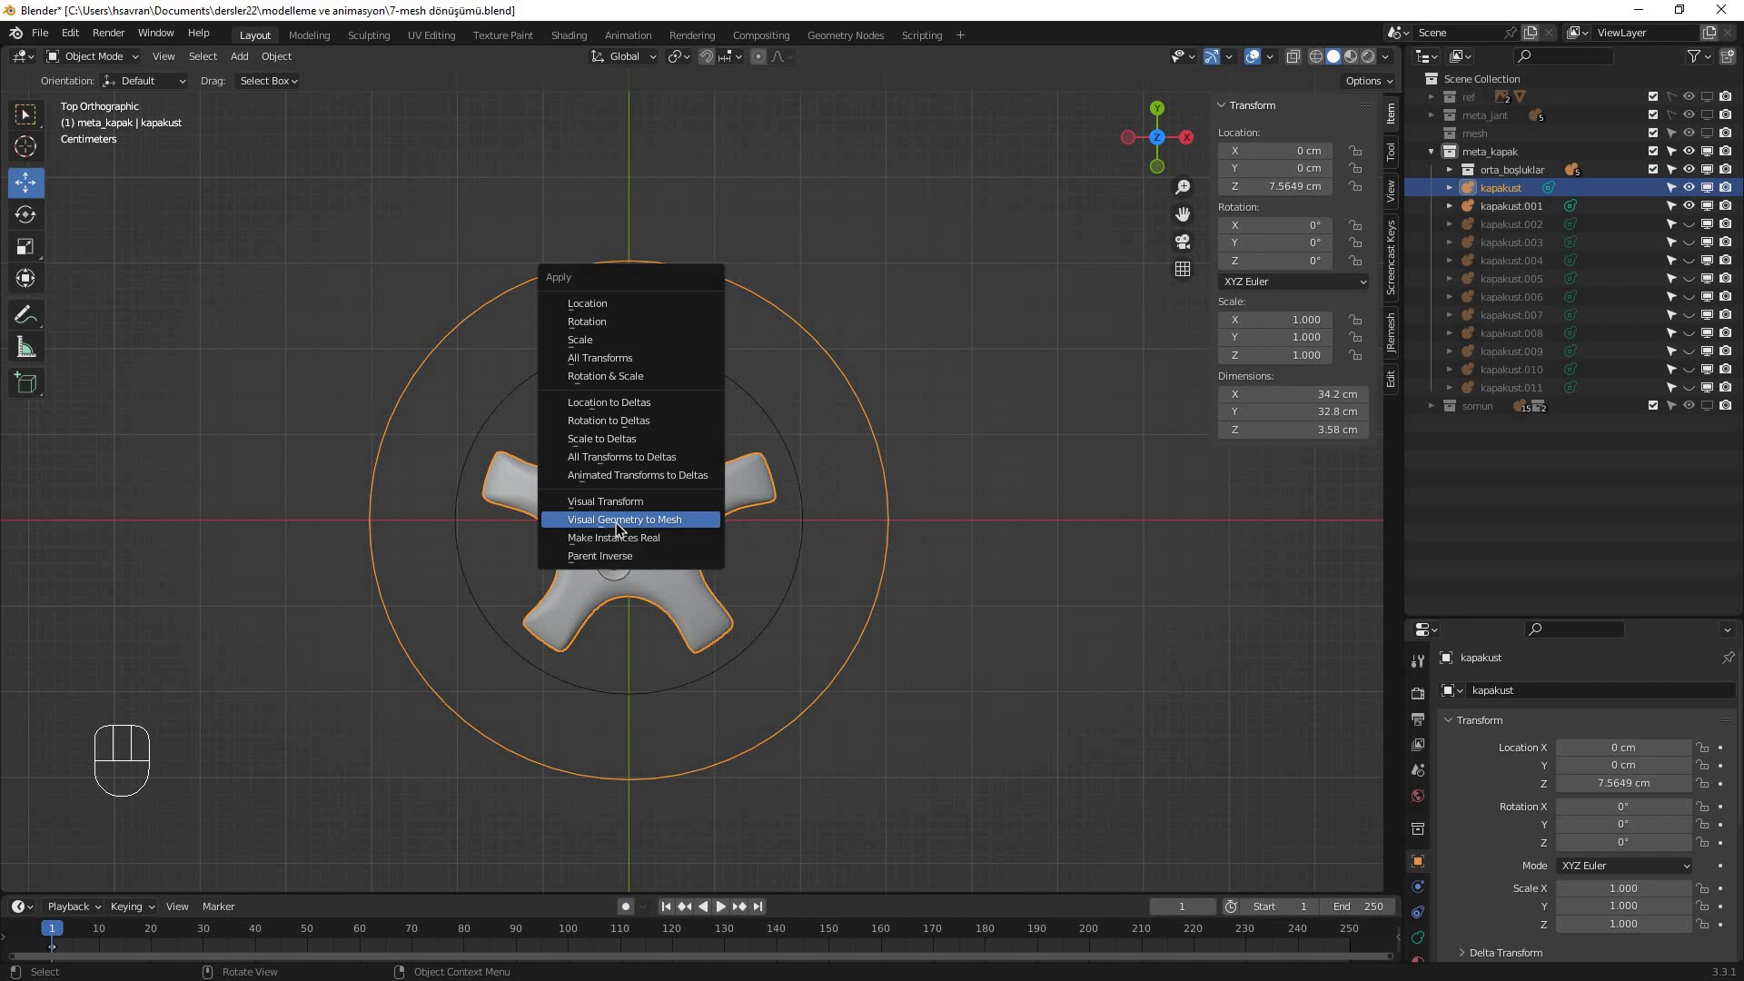
pyautogui.click(616, 524)
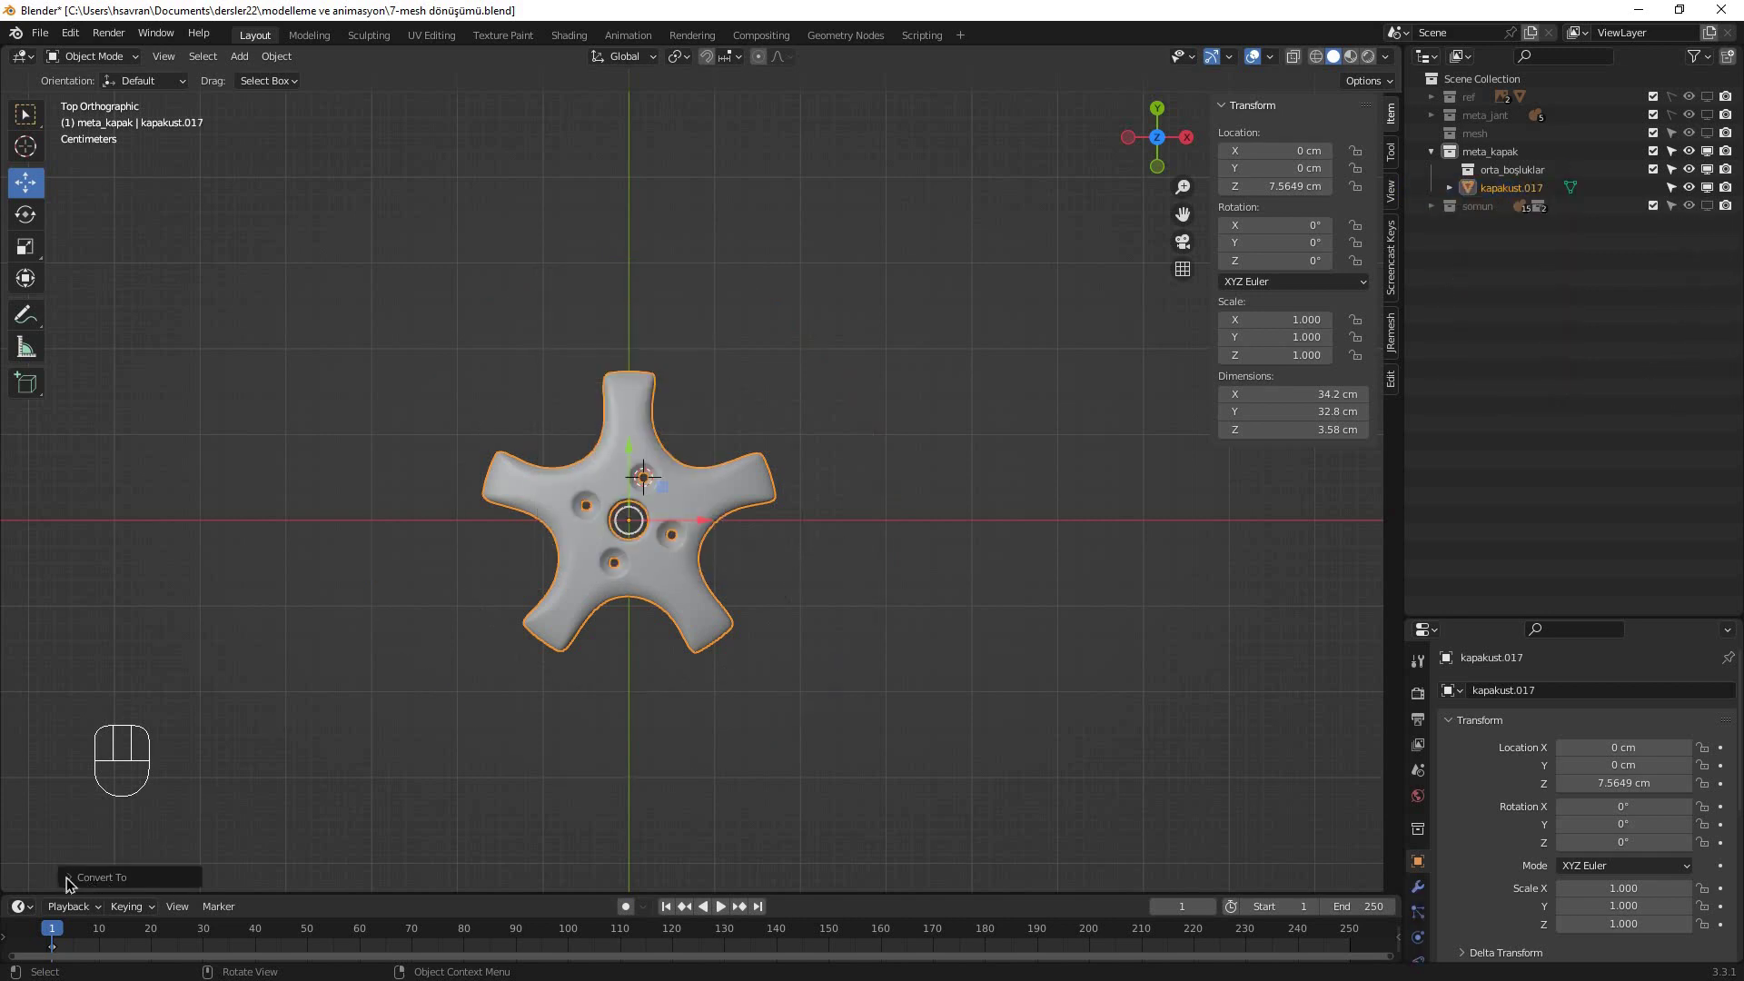
pyautogui.click(172, 876)
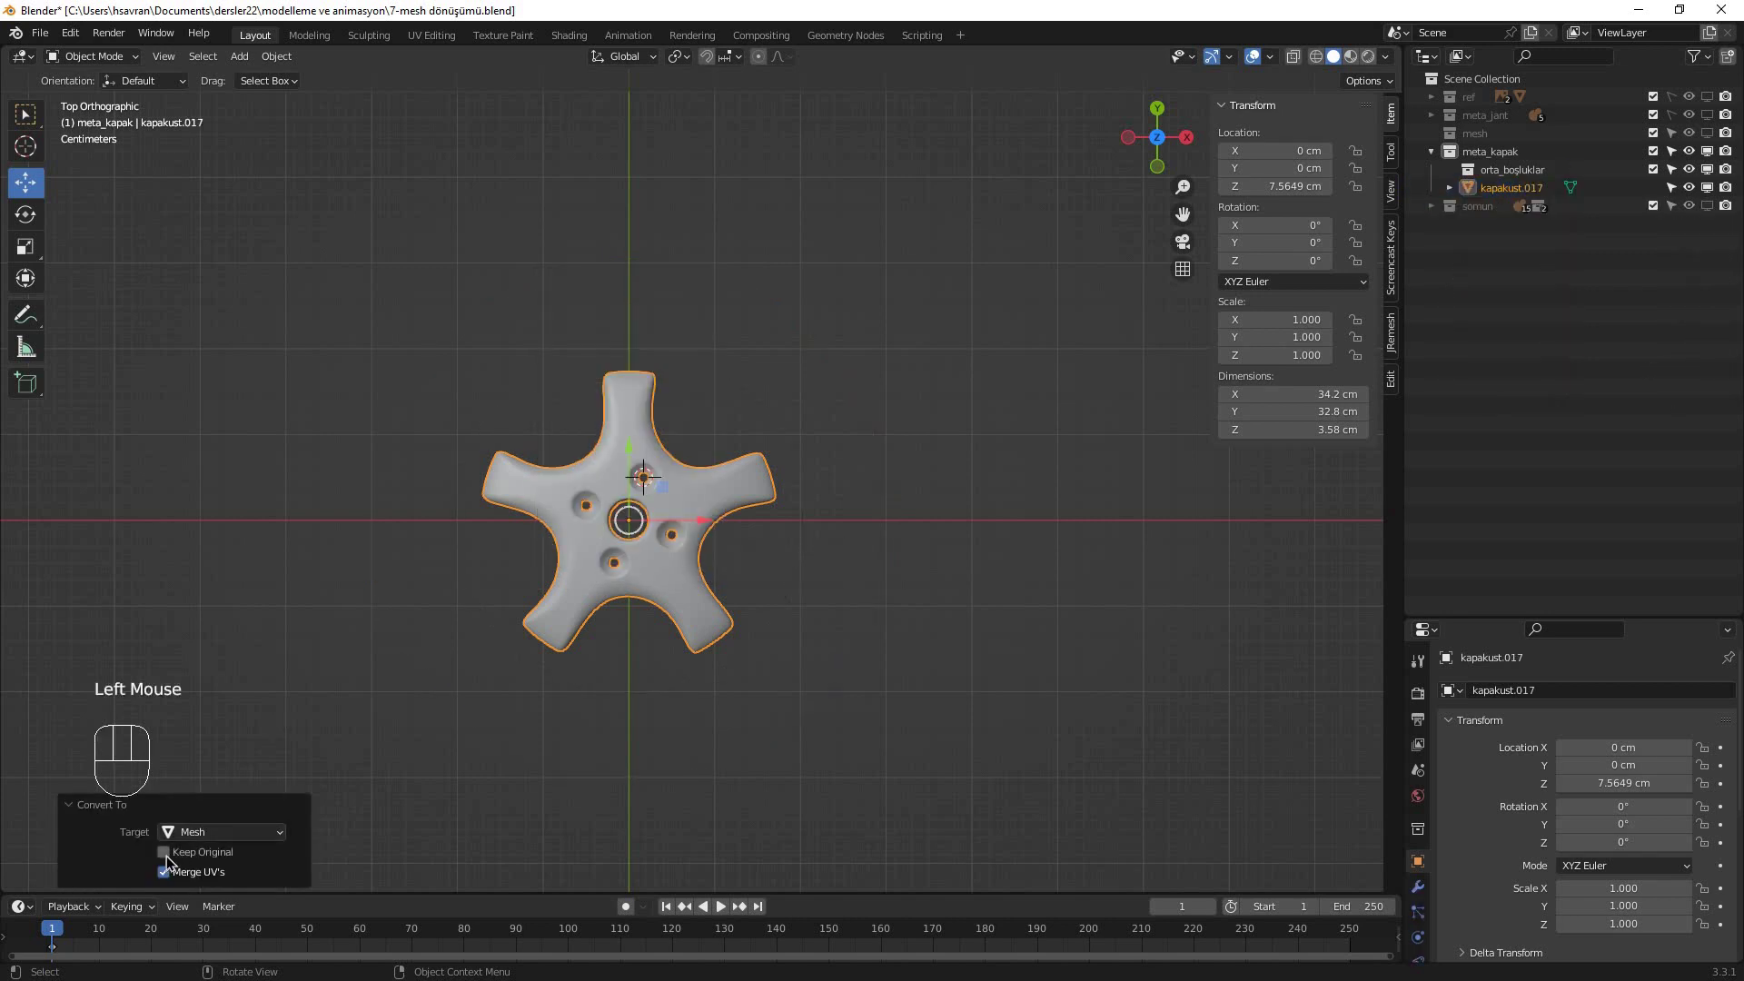
pyautogui.click(166, 857)
pyautogui.click(166, 857)
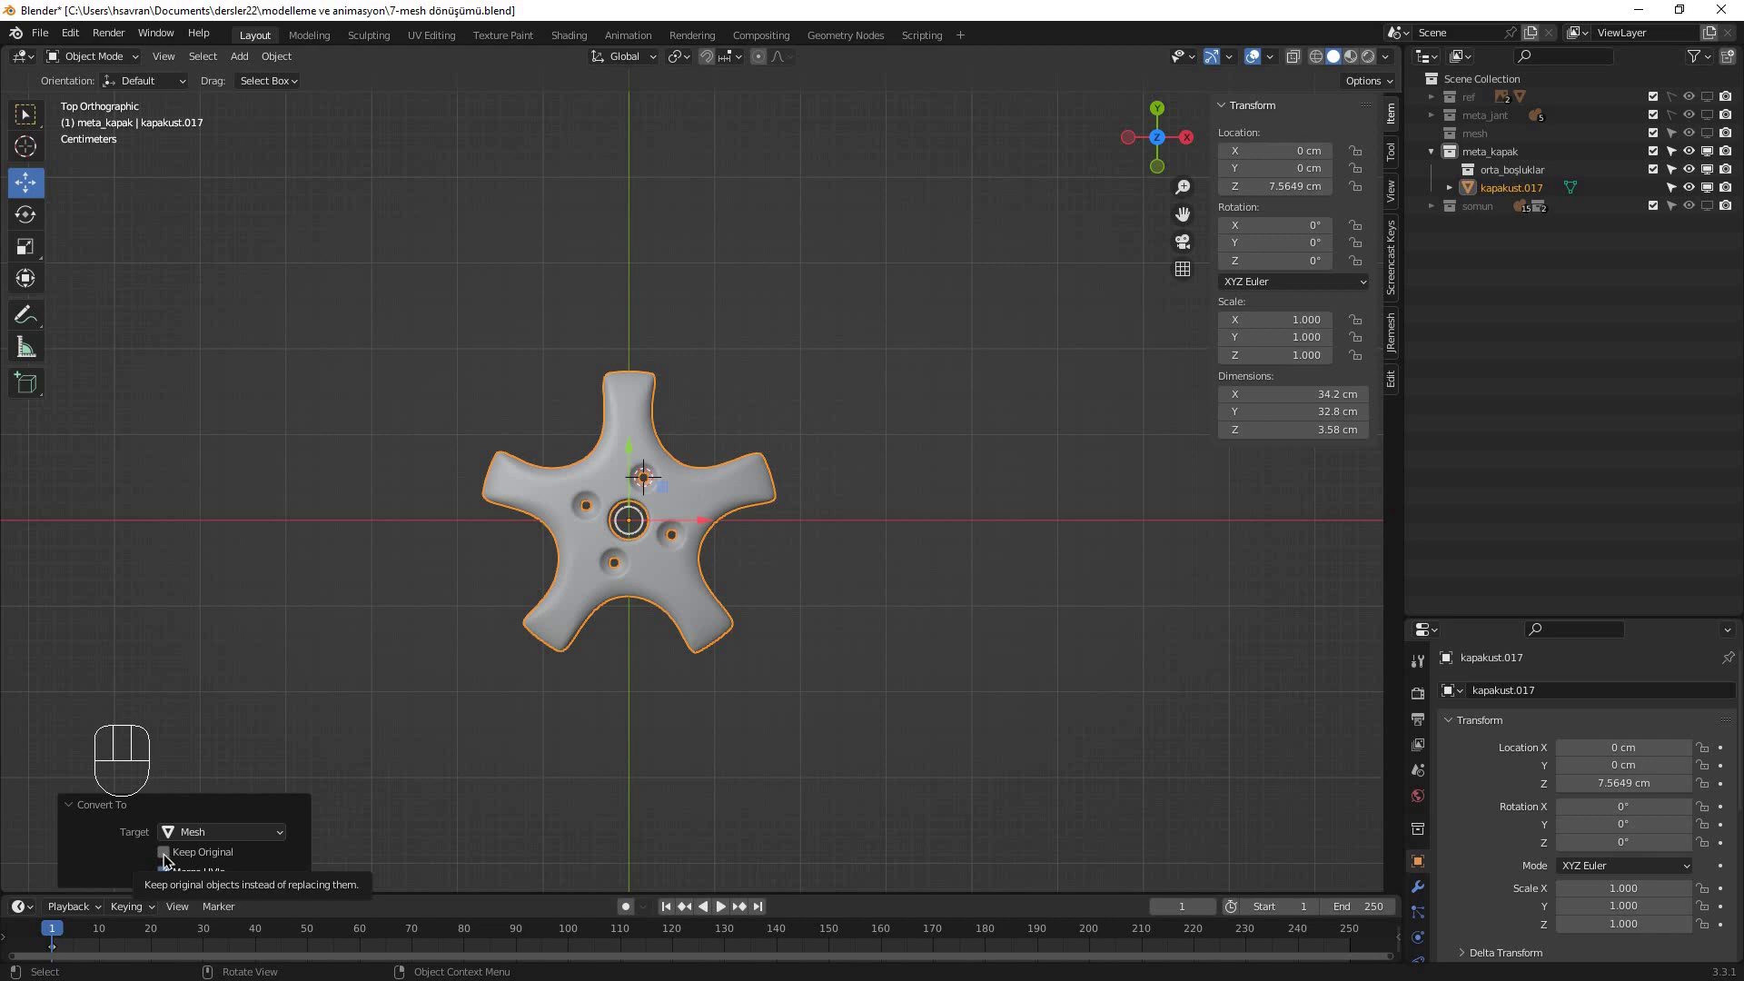
pyautogui.click(164, 853)
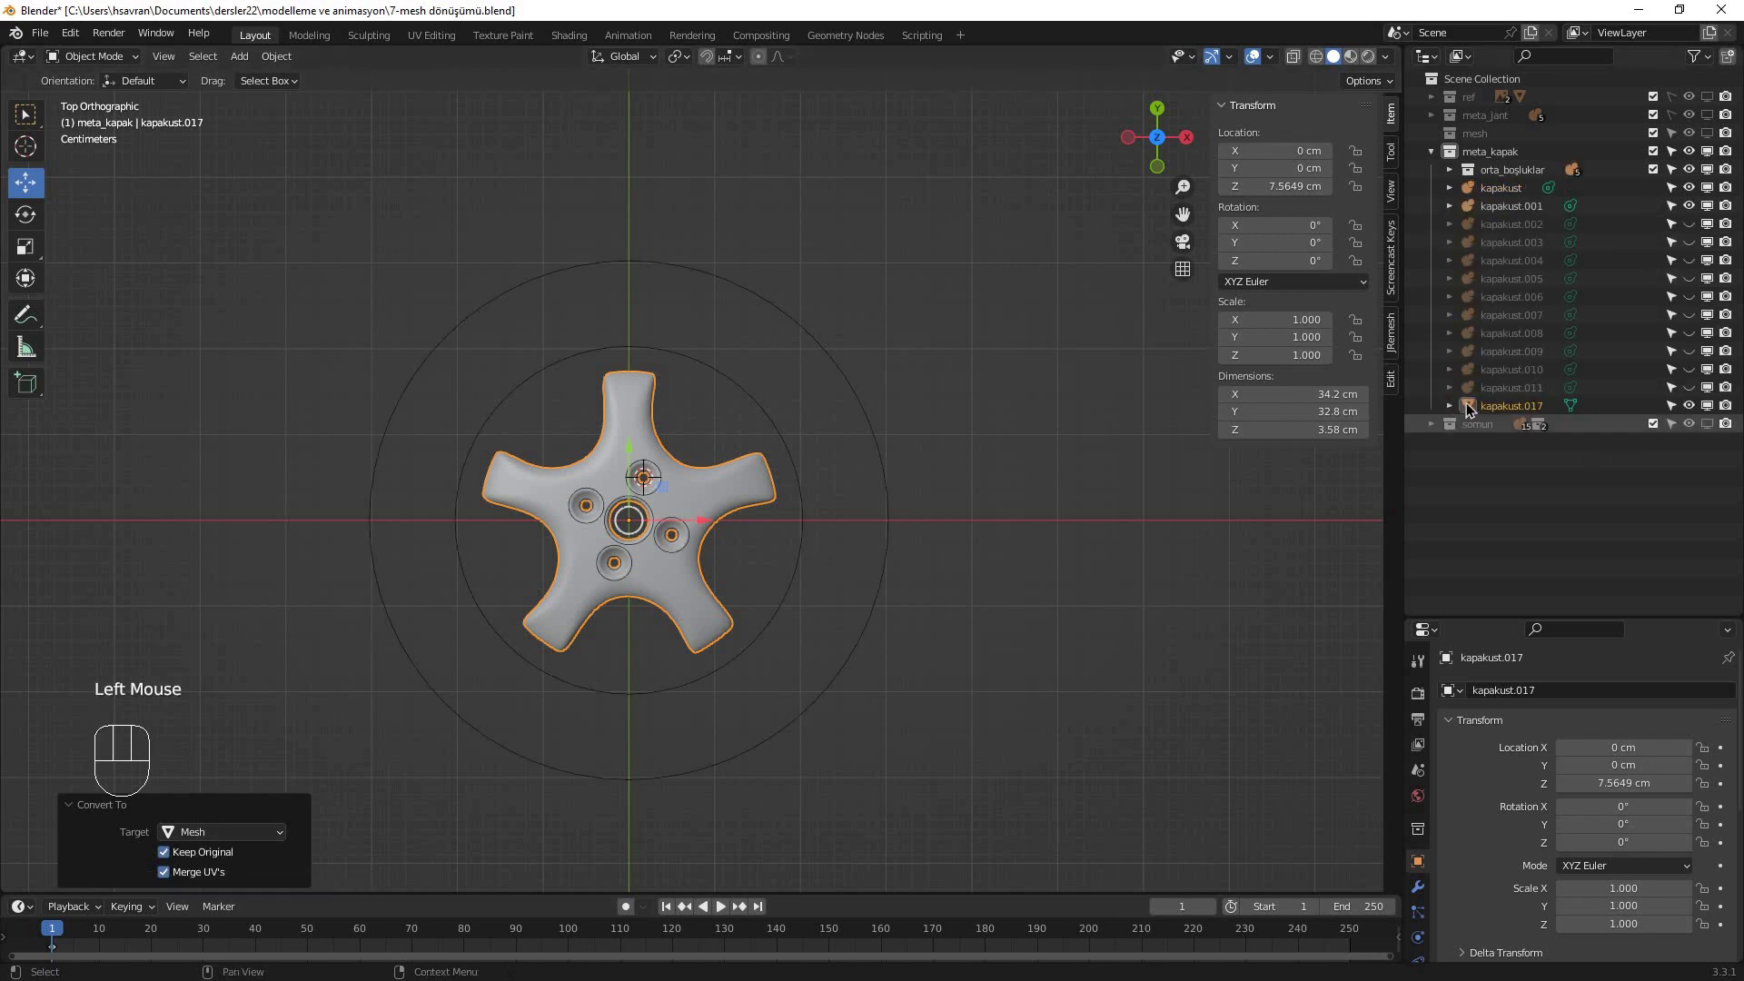
# - Isolate the converted cover mesh in local view and enter Edit Mode on it
pyautogui.click(1544, 405)
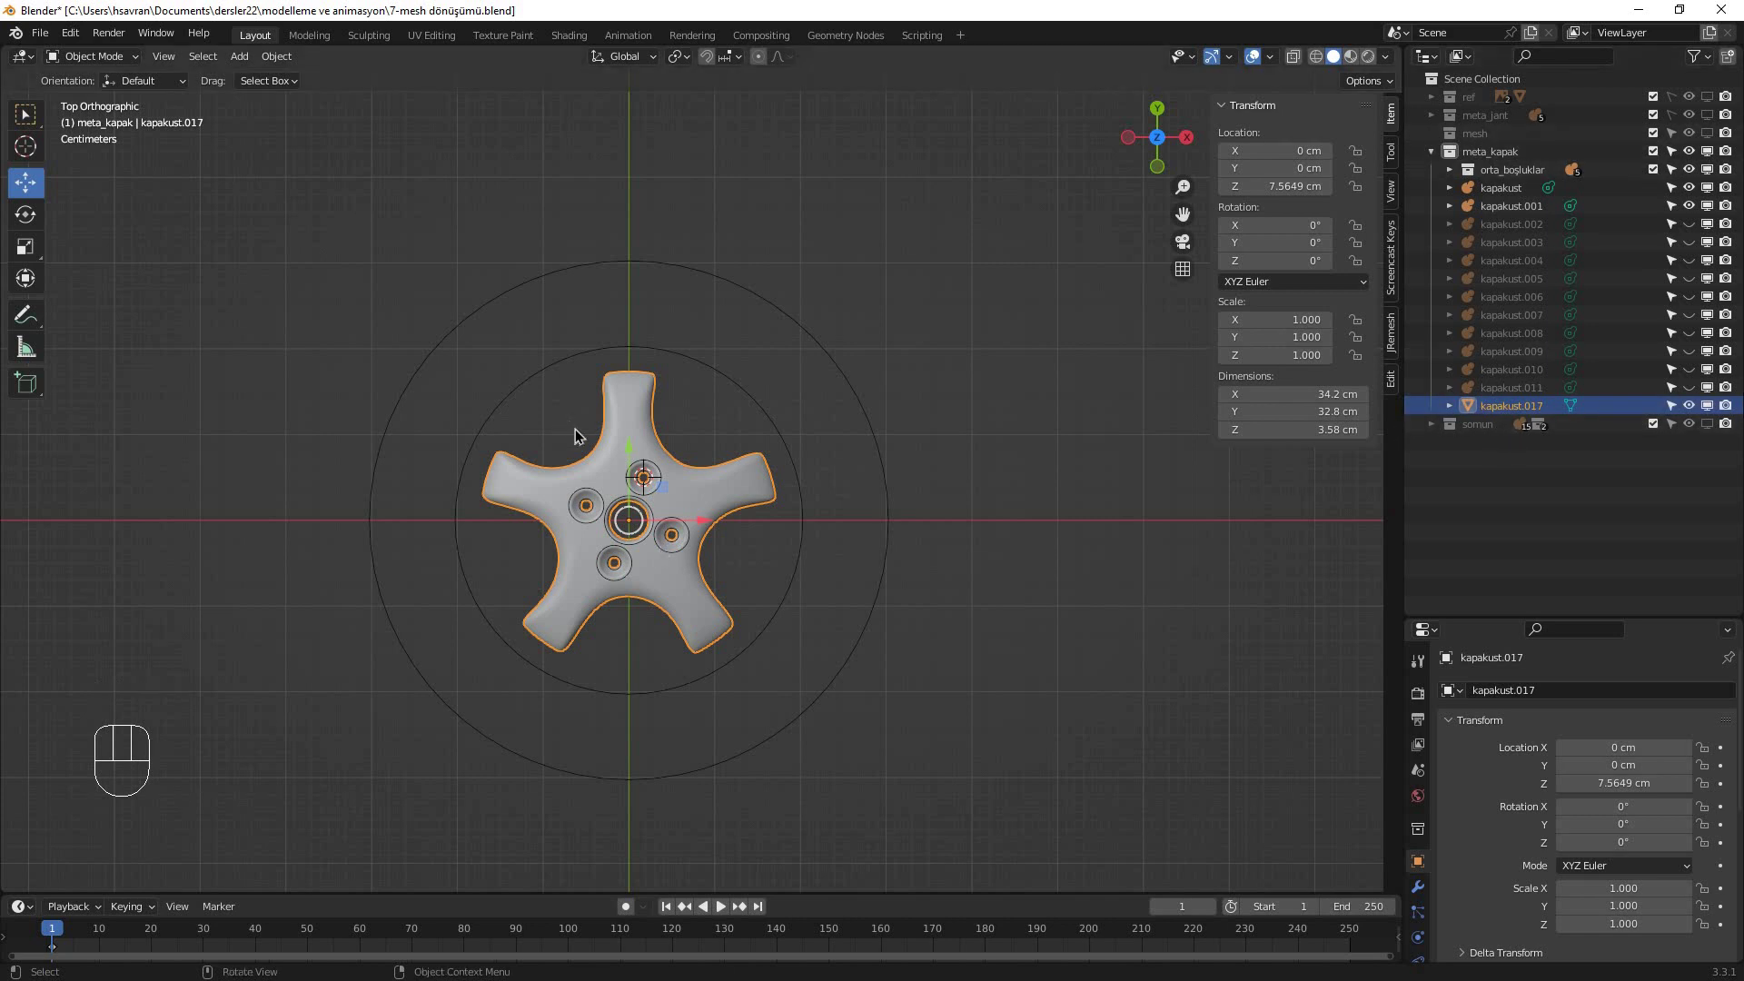
pyautogui.press('KP_Divide')
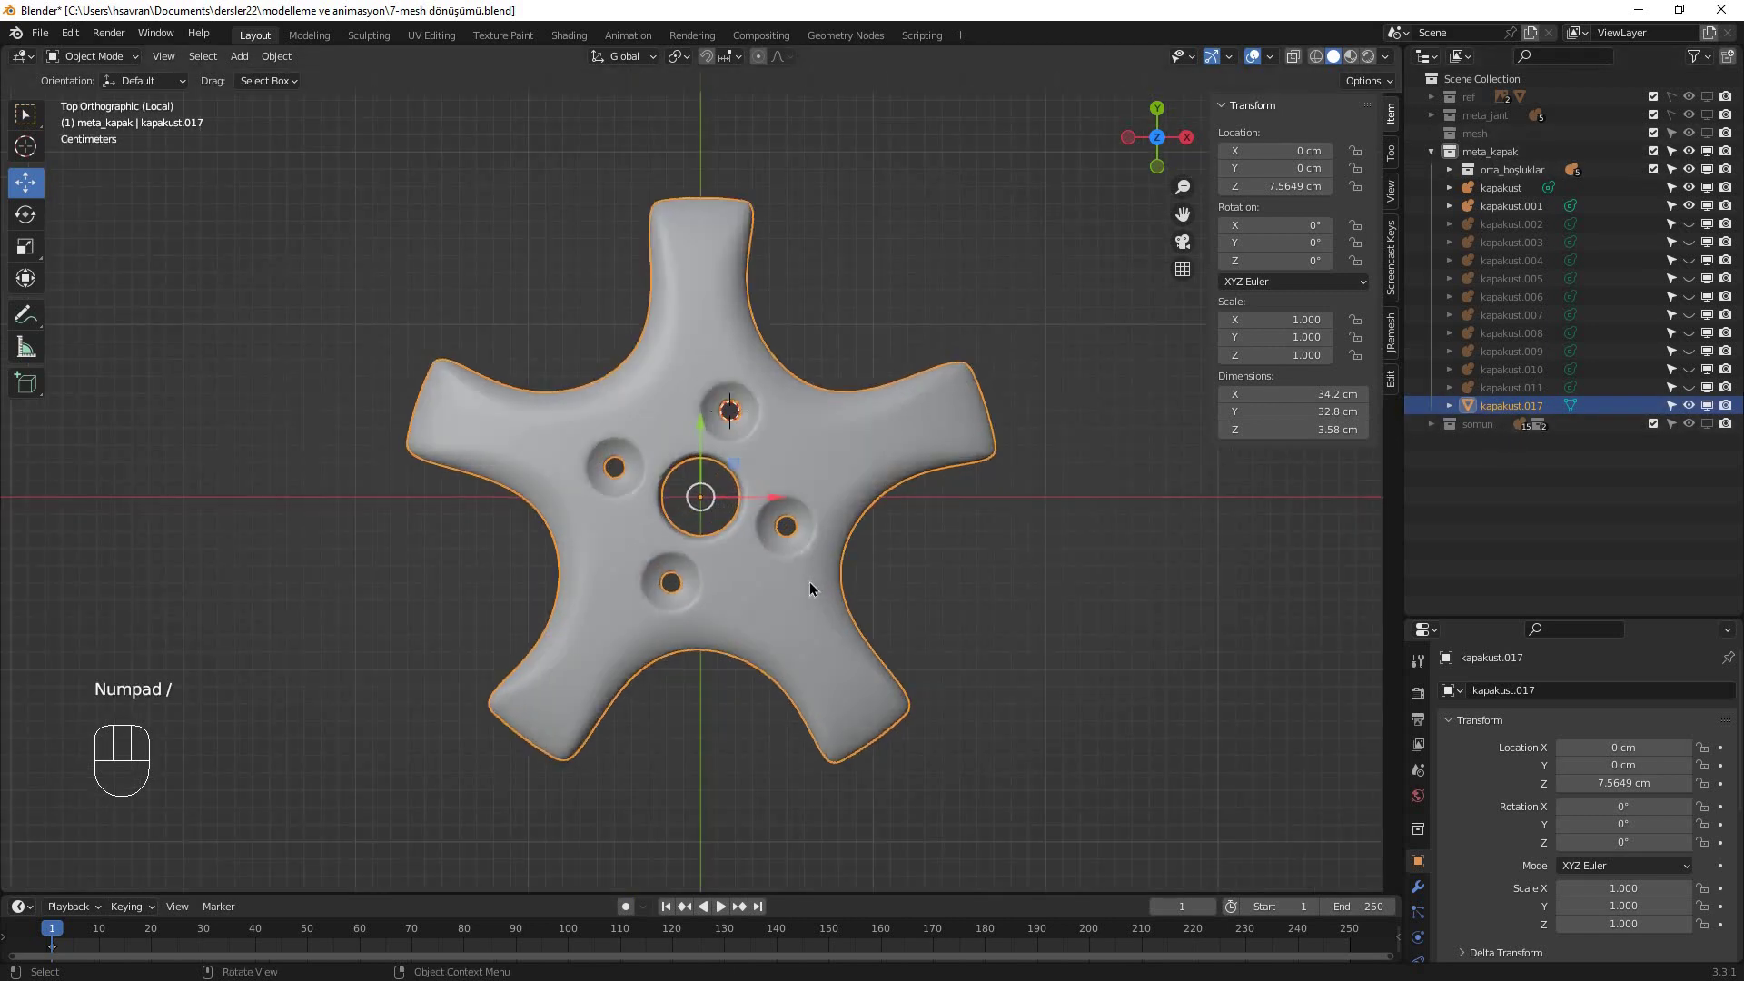
pyautogui.moveTo(838, 425); pyautogui.dragTo(786, 613, button='middle')
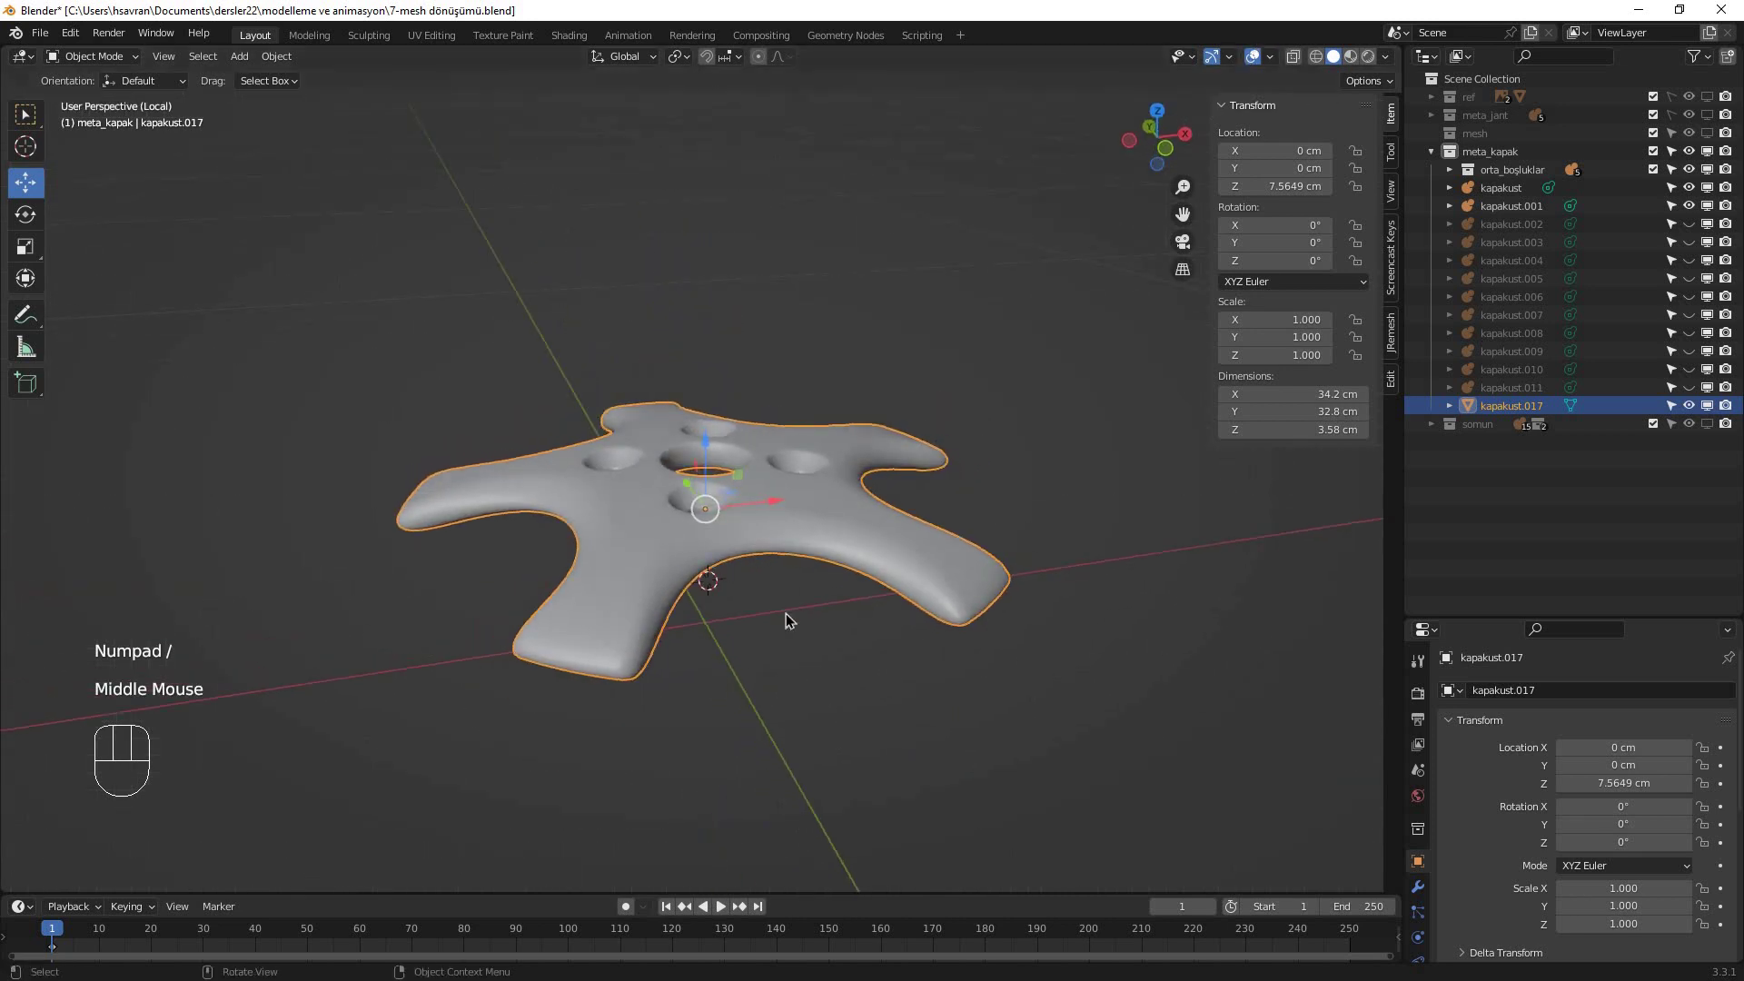
pyautogui.press('Tab')
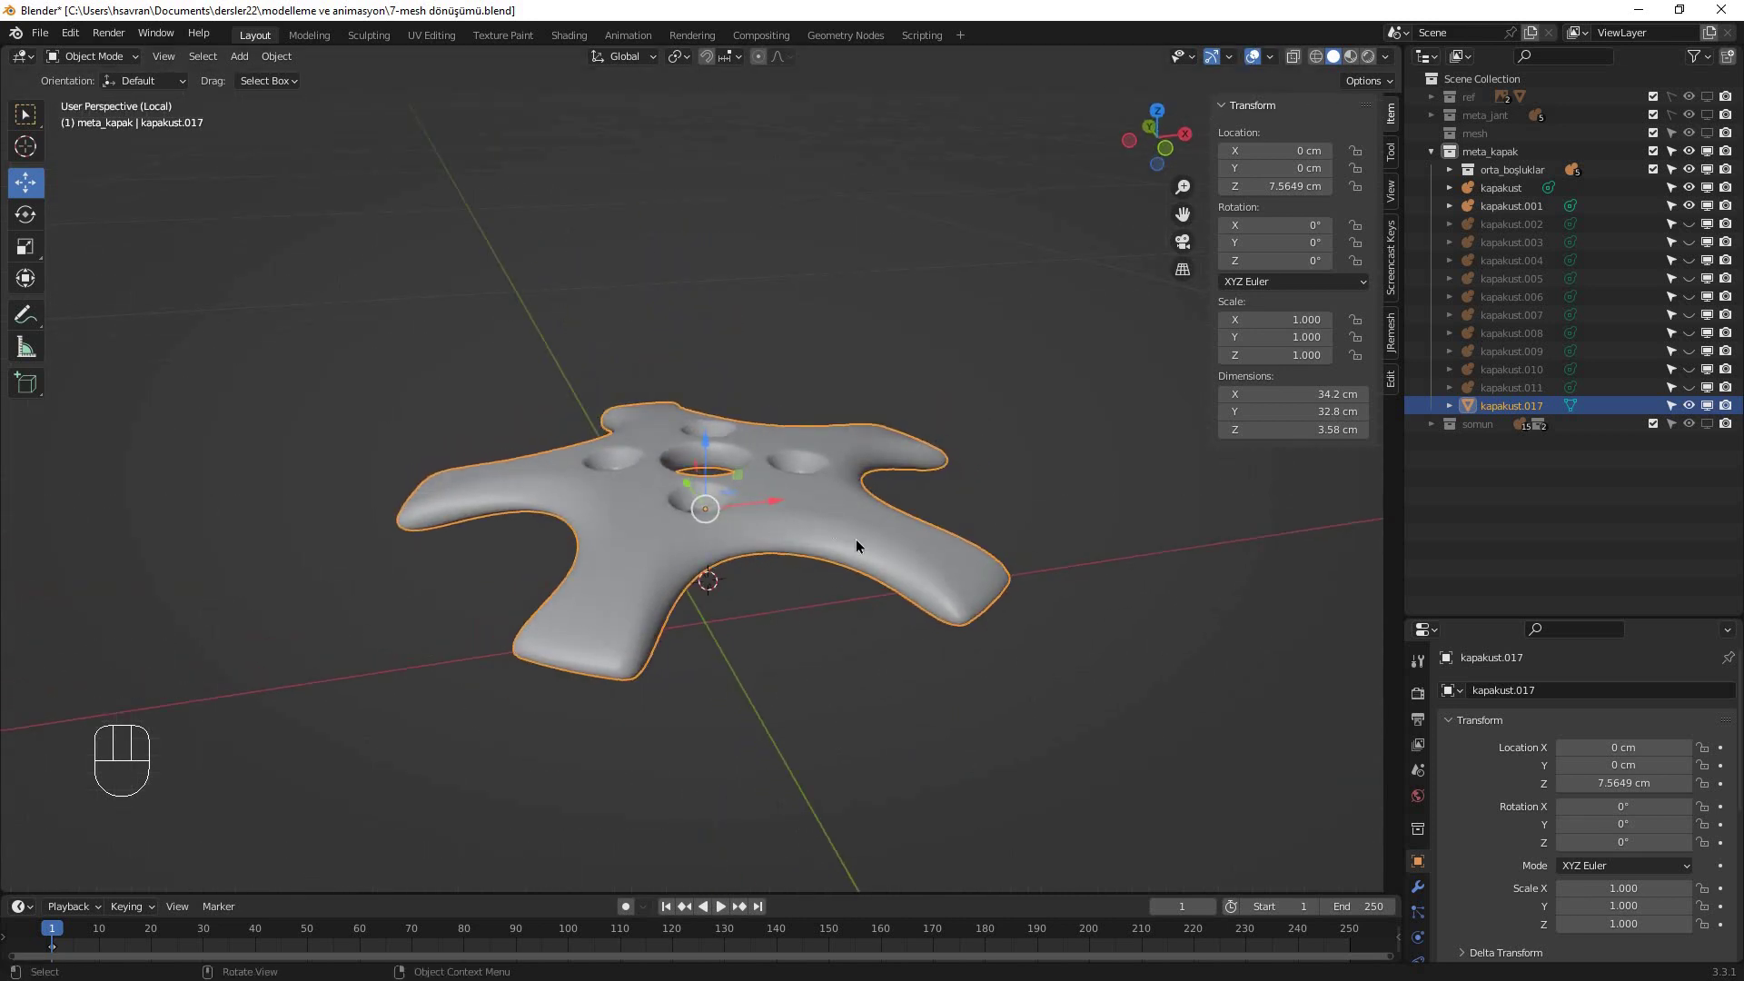
pyautogui.click(865, 534)
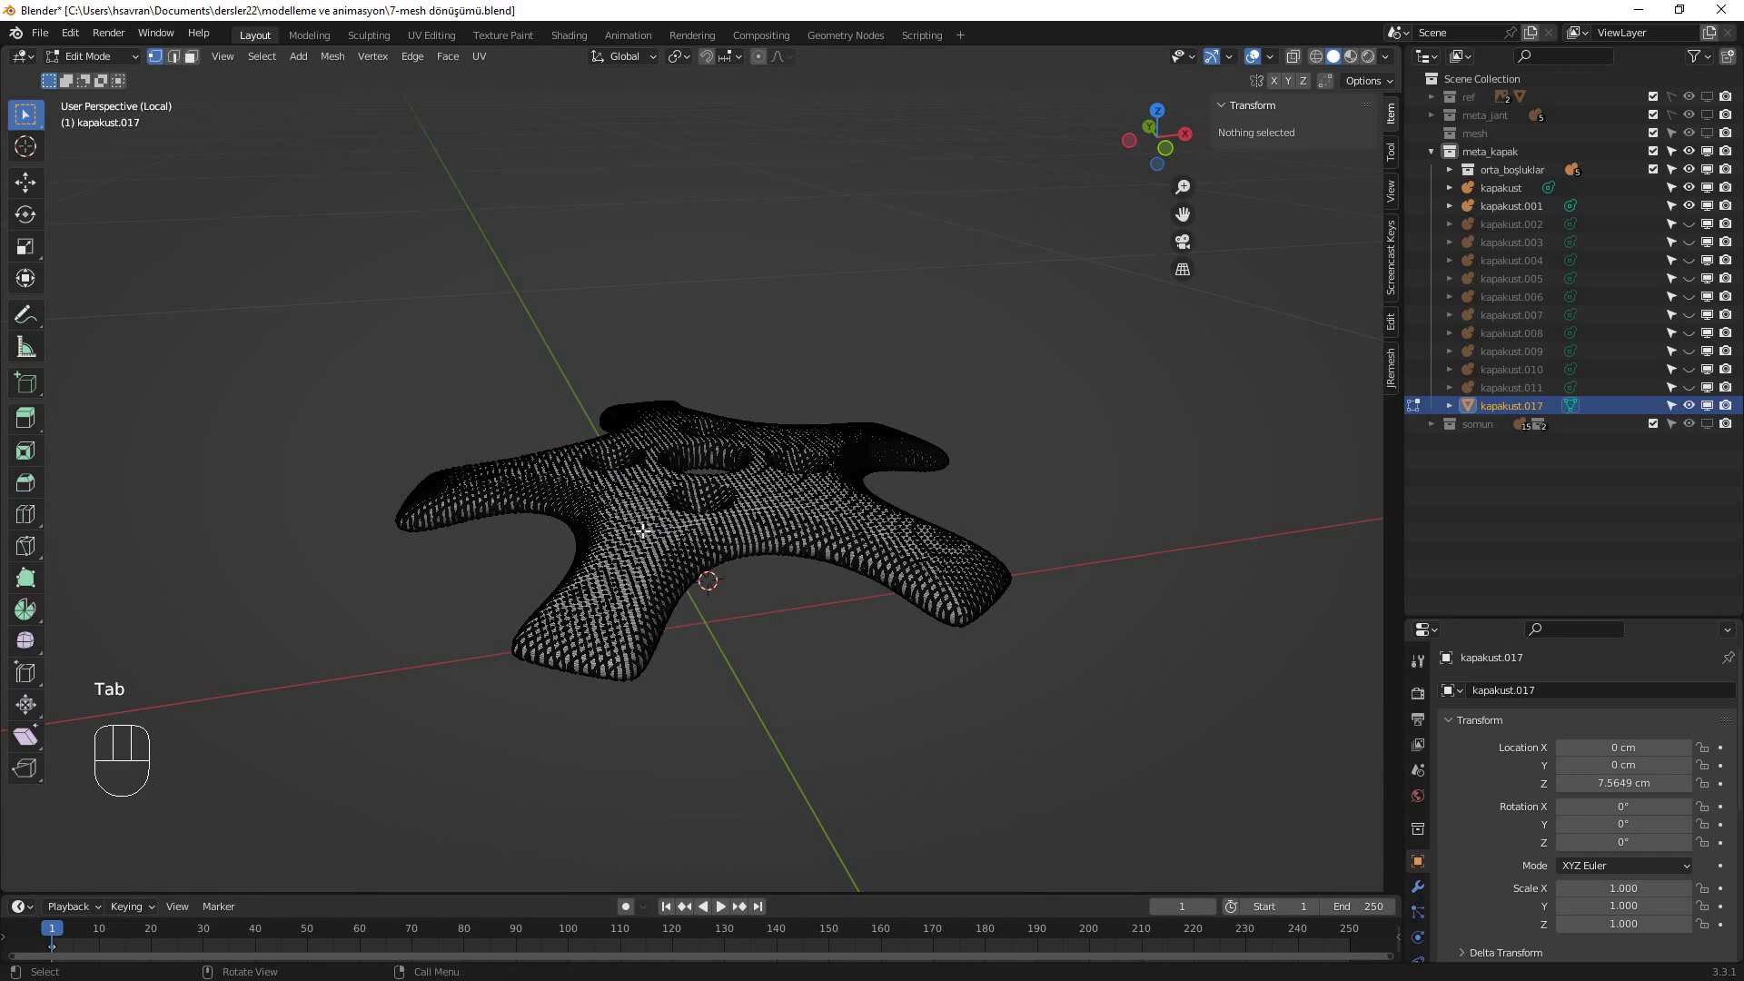
# - Examine the converted cover mesh's topology on the flat surfaces, around the bolt holes and centre hole, and along the arms
pyautogui.scroll(2, 644, 527)
pyautogui.scroll(-1, 666, 545)
pyautogui.scroll(1, 666, 545)
pyautogui.scroll(-1, 666, 549)
pyautogui.scroll(4, 667, 554)
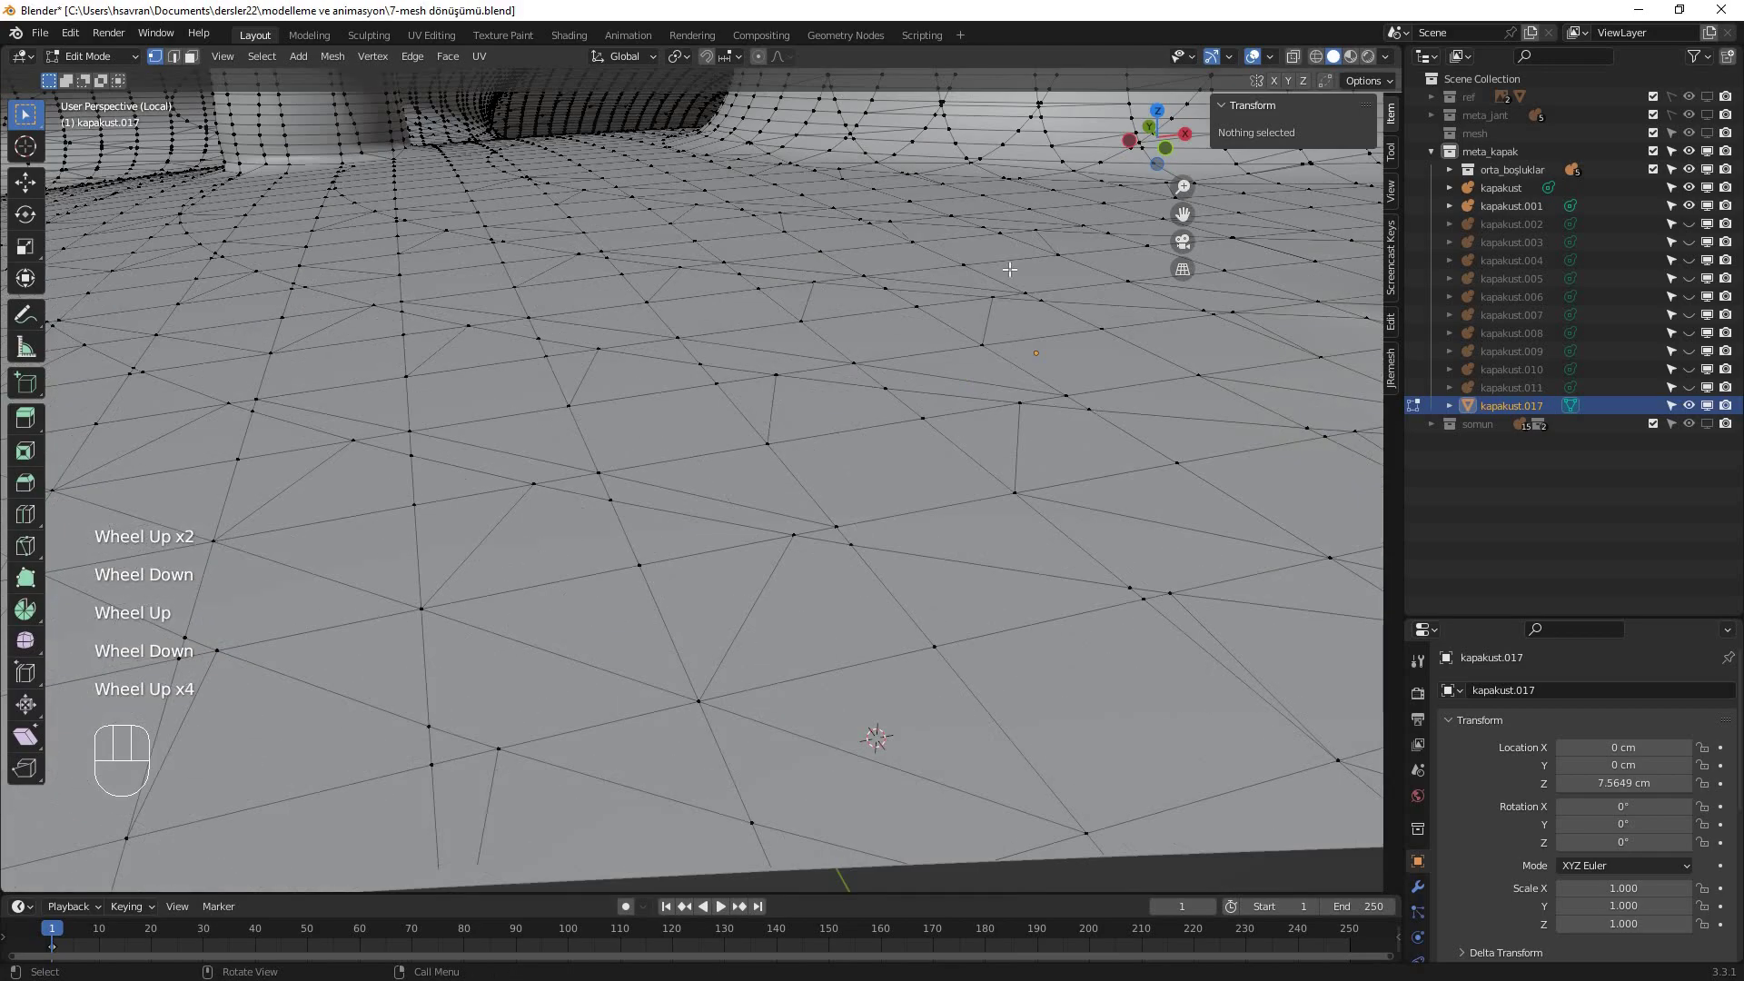
pyautogui.moveTo(690, 545); pyautogui.dragTo(725, 391, button='middle')
pyautogui.scroll(-3, 772, 481)
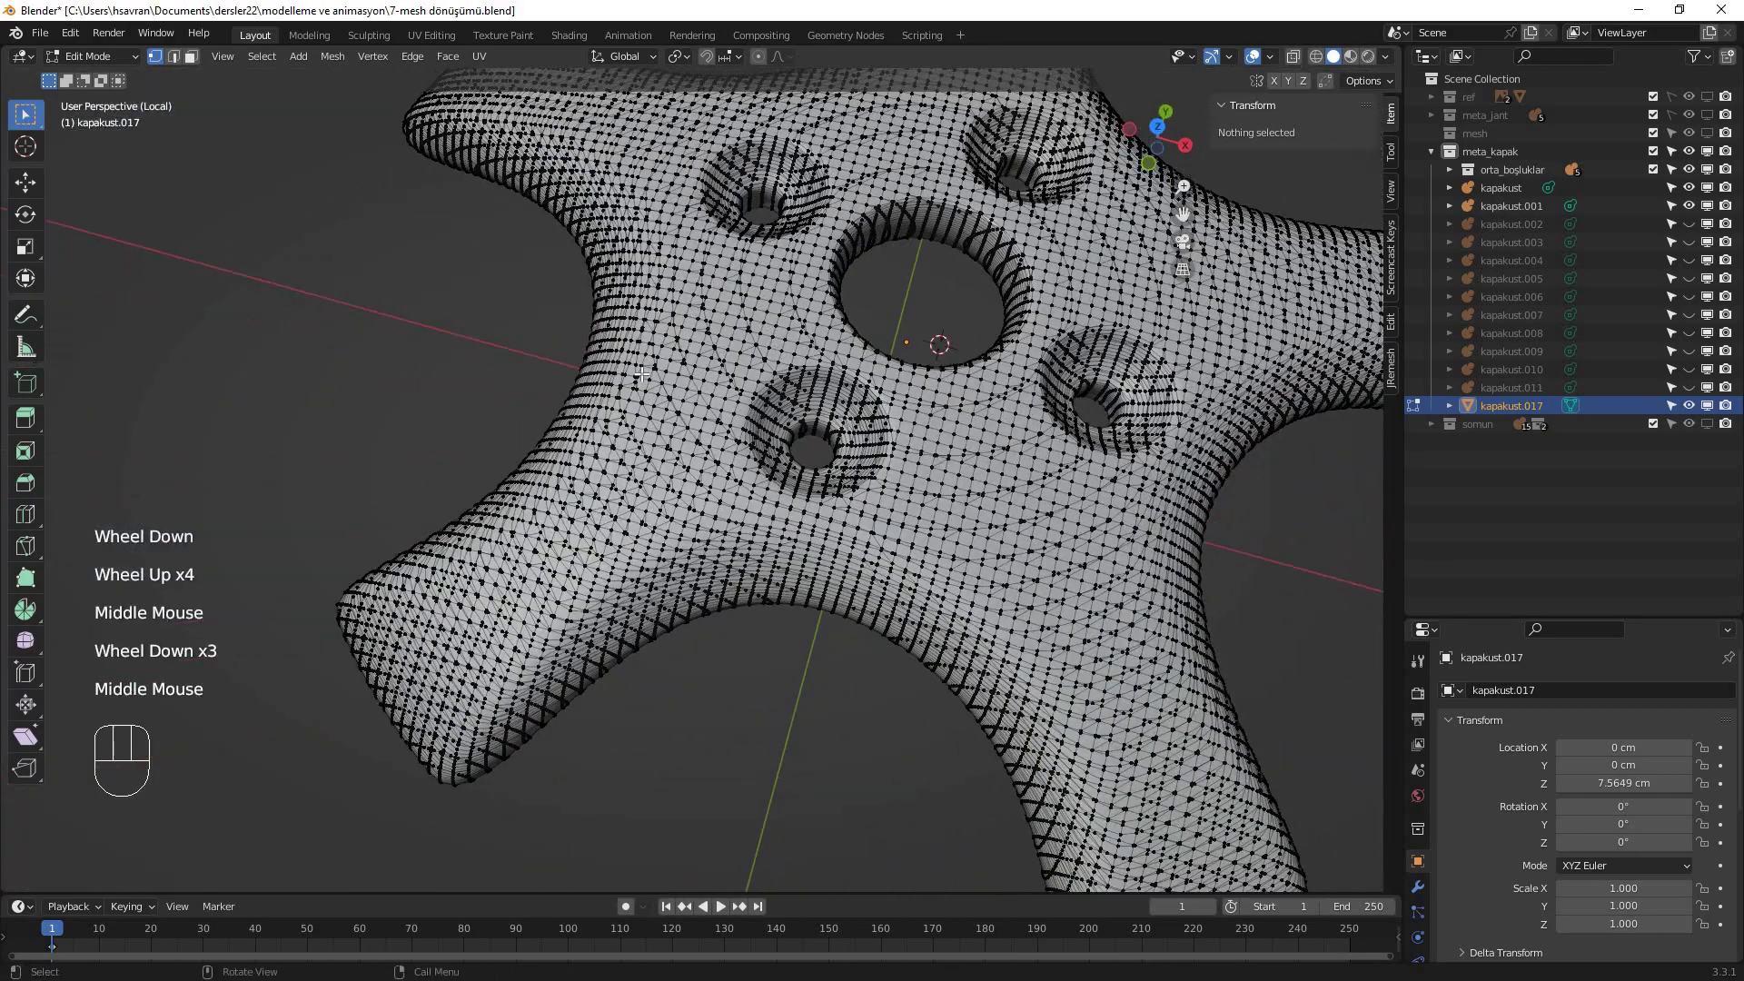
pyautogui.scroll(3, 725, 391)
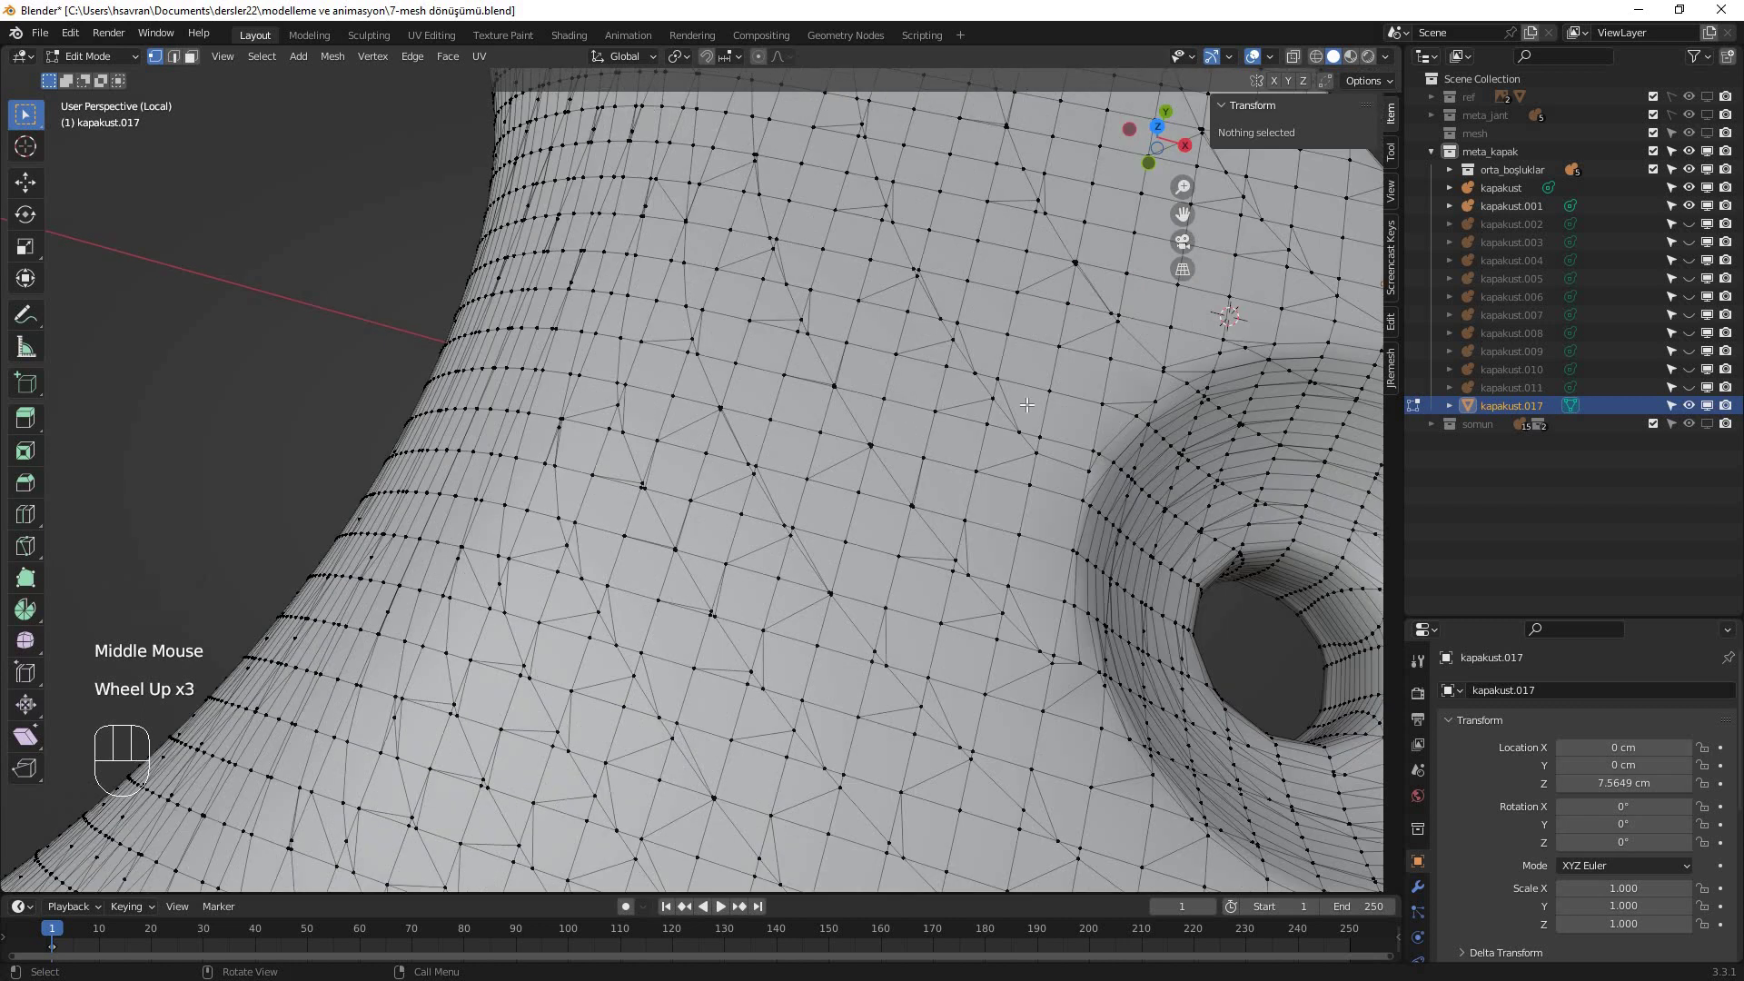
pyautogui.keyDown('shift'); pyautogui.scroll(1, 742, 370); pyautogui.keyUp('shift')
pyautogui.keyDown('shift'); pyautogui.moveTo(742, 370); pyautogui.dragTo(827, 170, button='middle'); pyautogui.keyUp('shift')
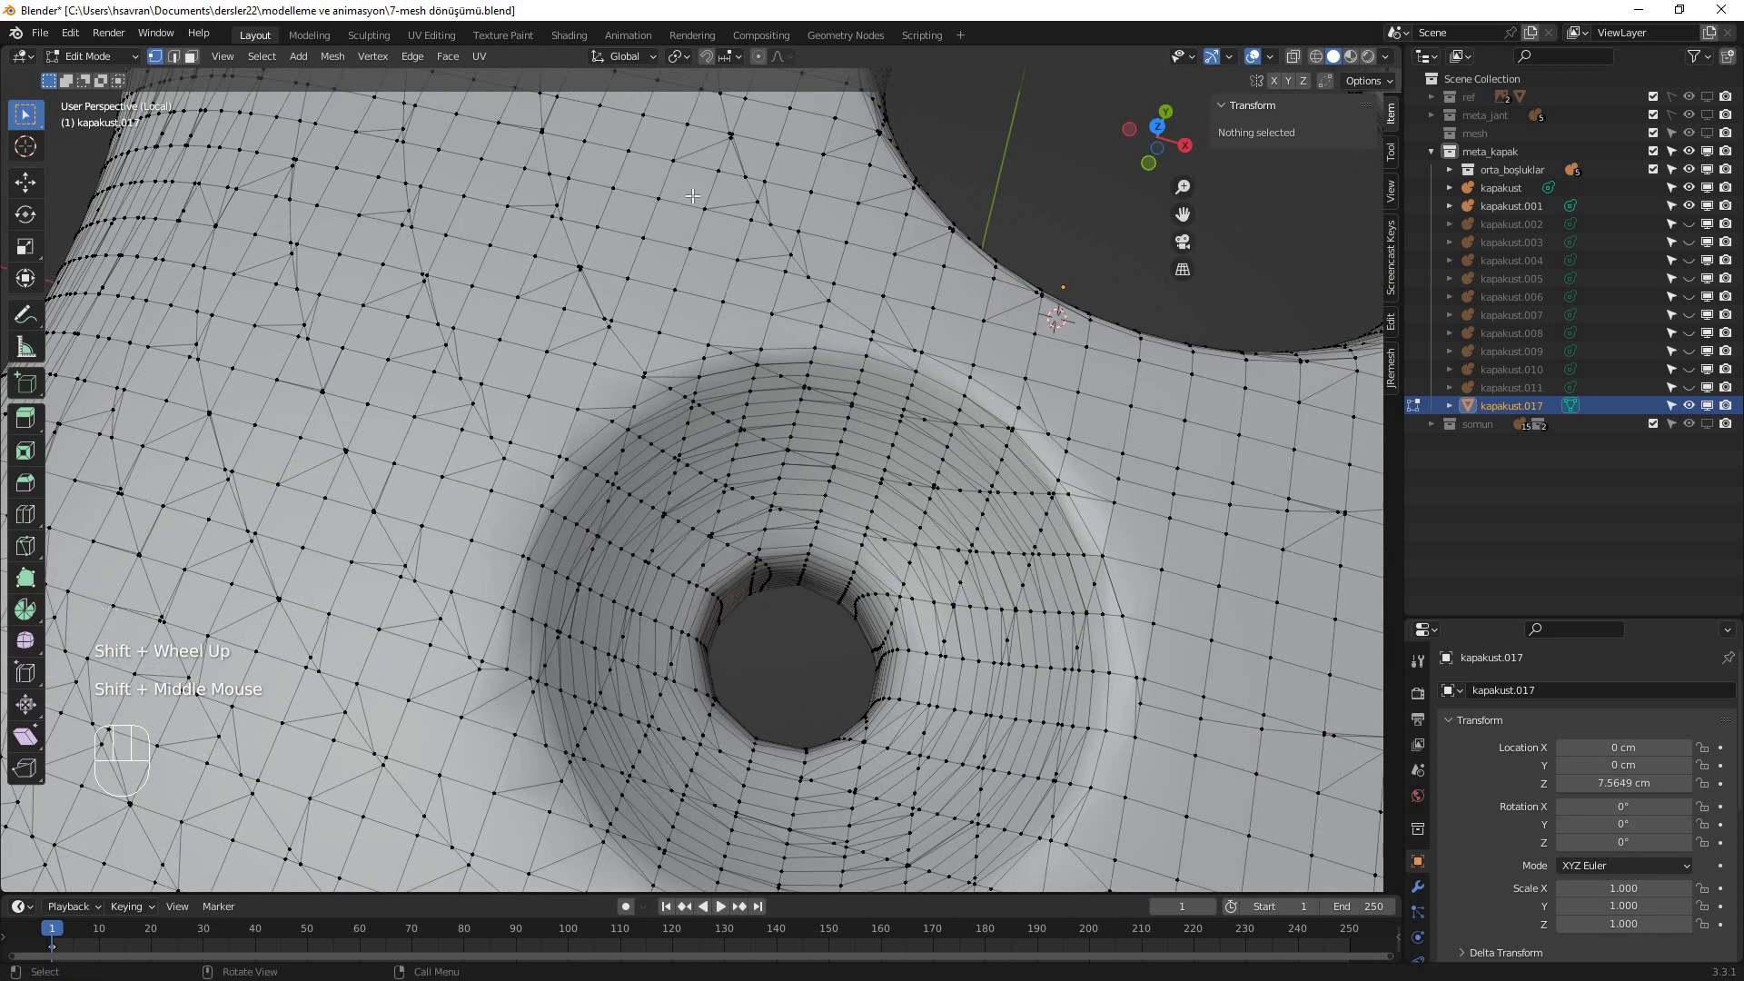
pyautogui.scroll(2, 827, 171)
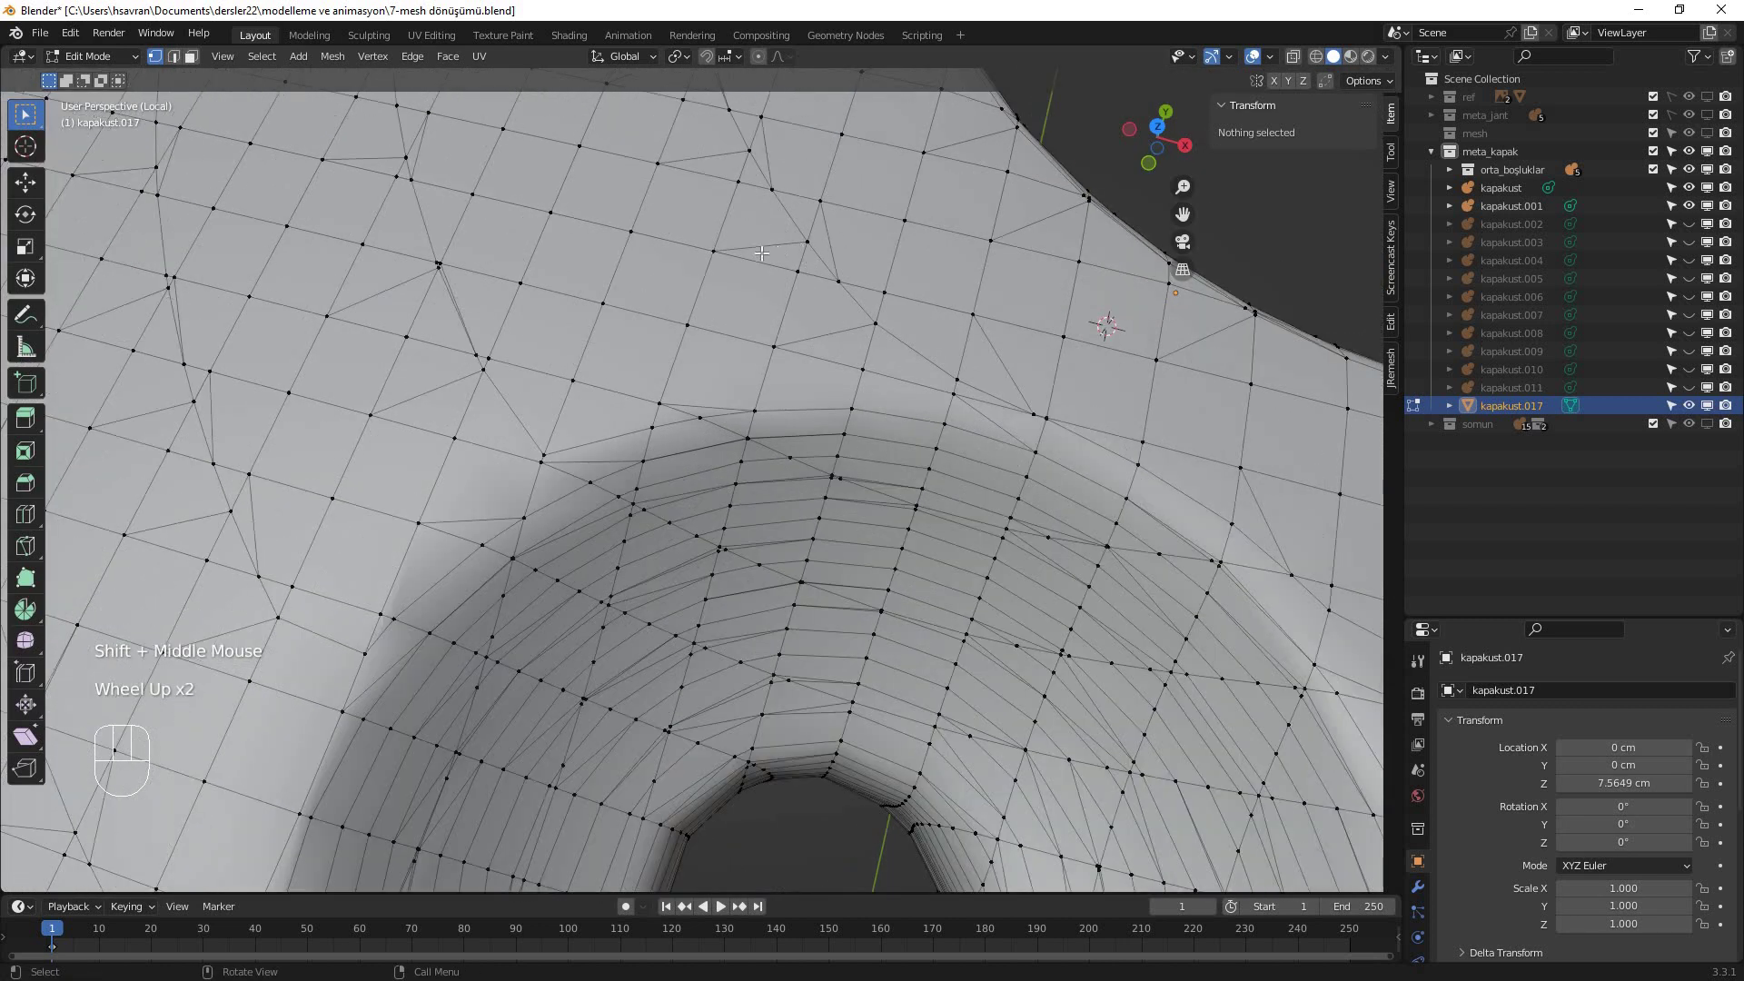
pyautogui.scroll(-2, 806, 263)
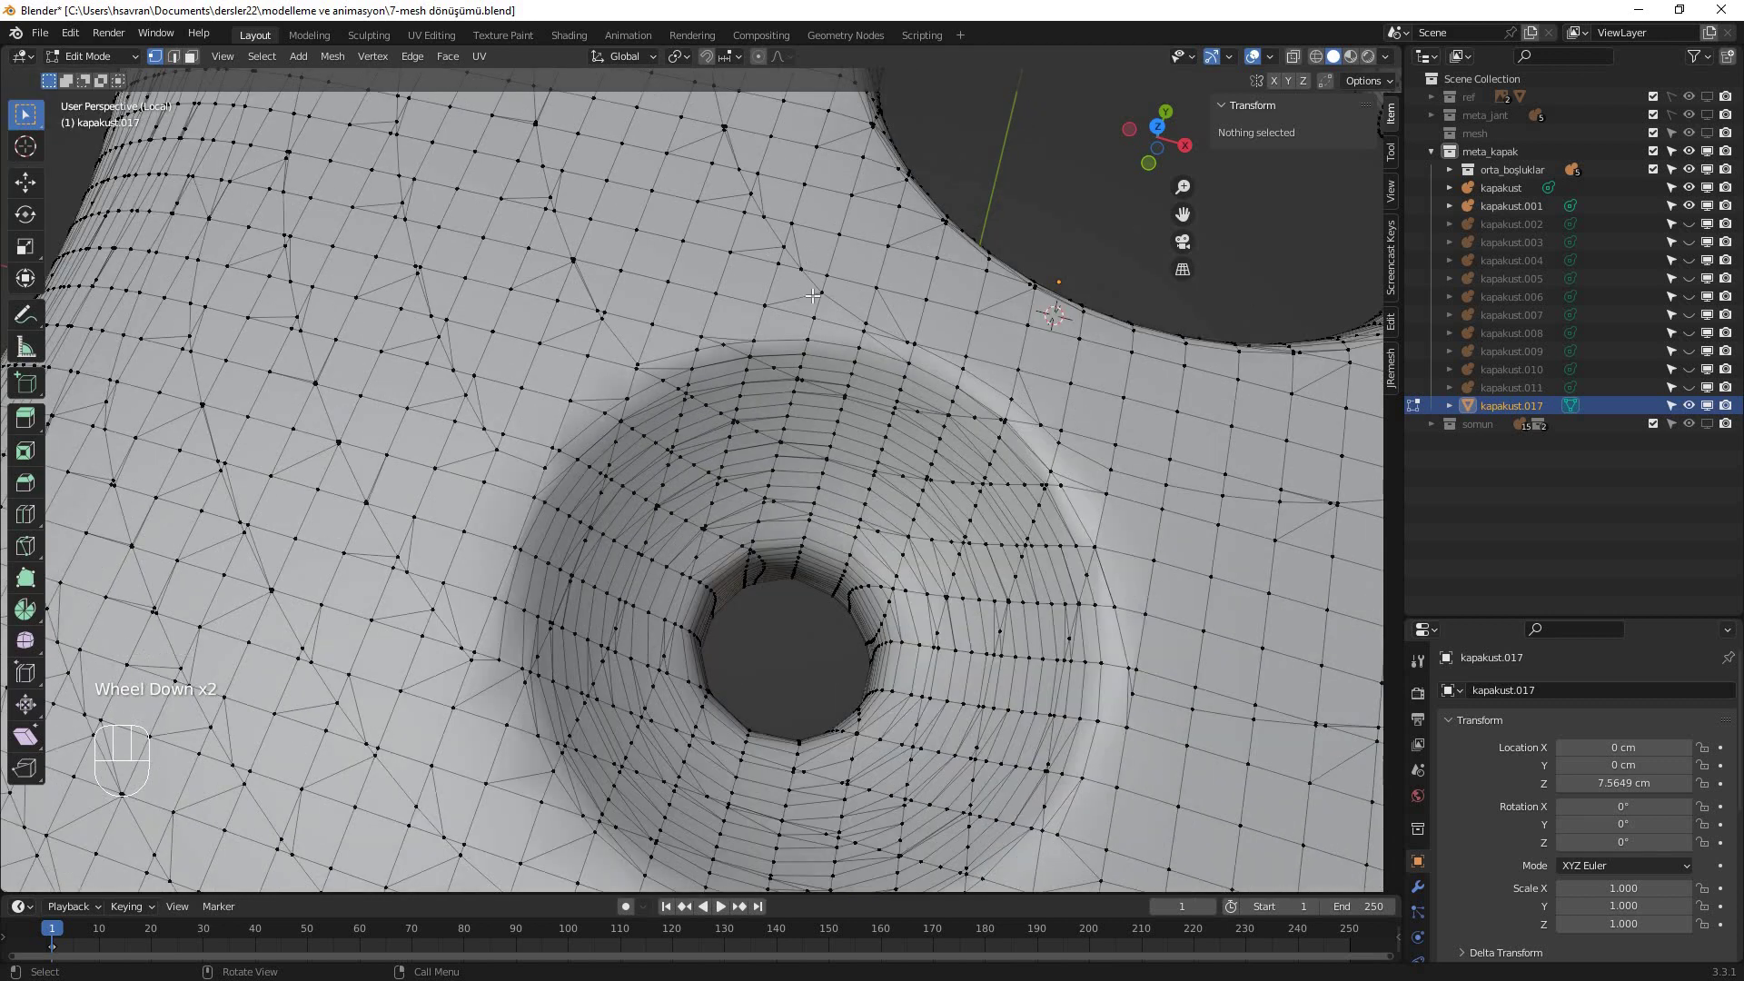
pyautogui.moveTo(812, 295); pyautogui.dragTo(704, 245, button='middle')
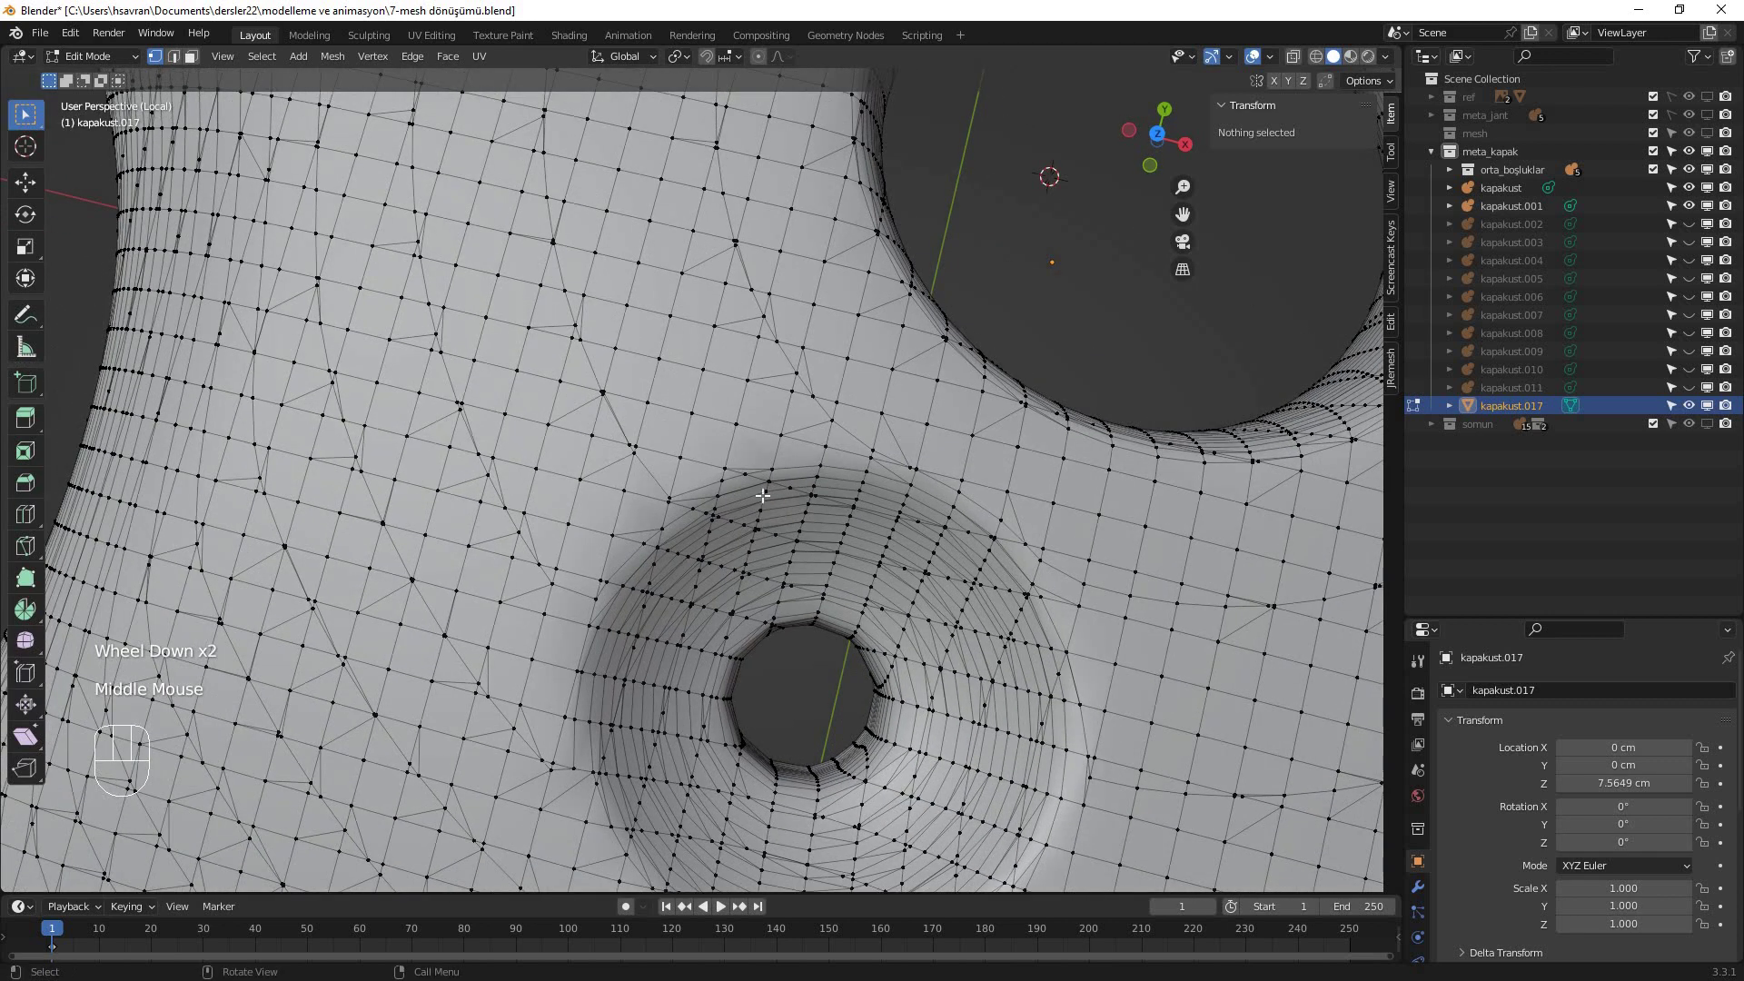
pyautogui.scroll(-2, 762, 495)
pyautogui.scroll(-2, 1043, 401)
pyautogui.moveTo(762, 495); pyautogui.dragTo(715, 473, button='middle')
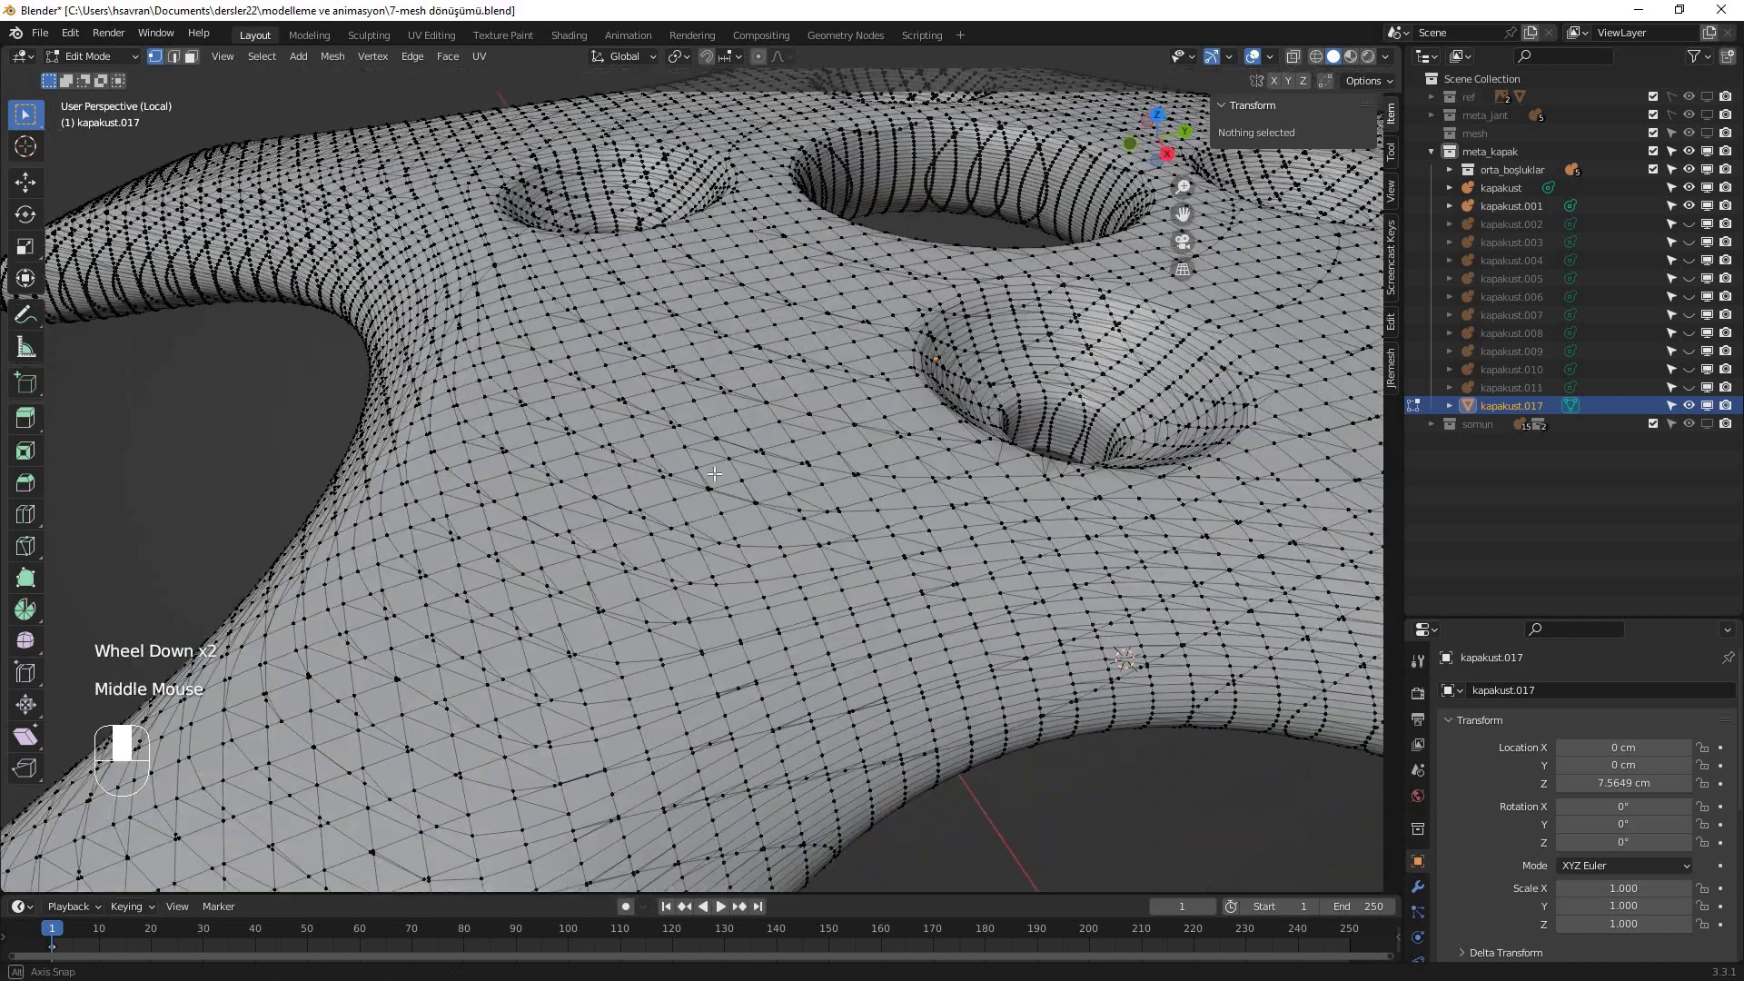
pyautogui.moveTo(619, 556); pyautogui.dragTo(469, 493, button='middle')
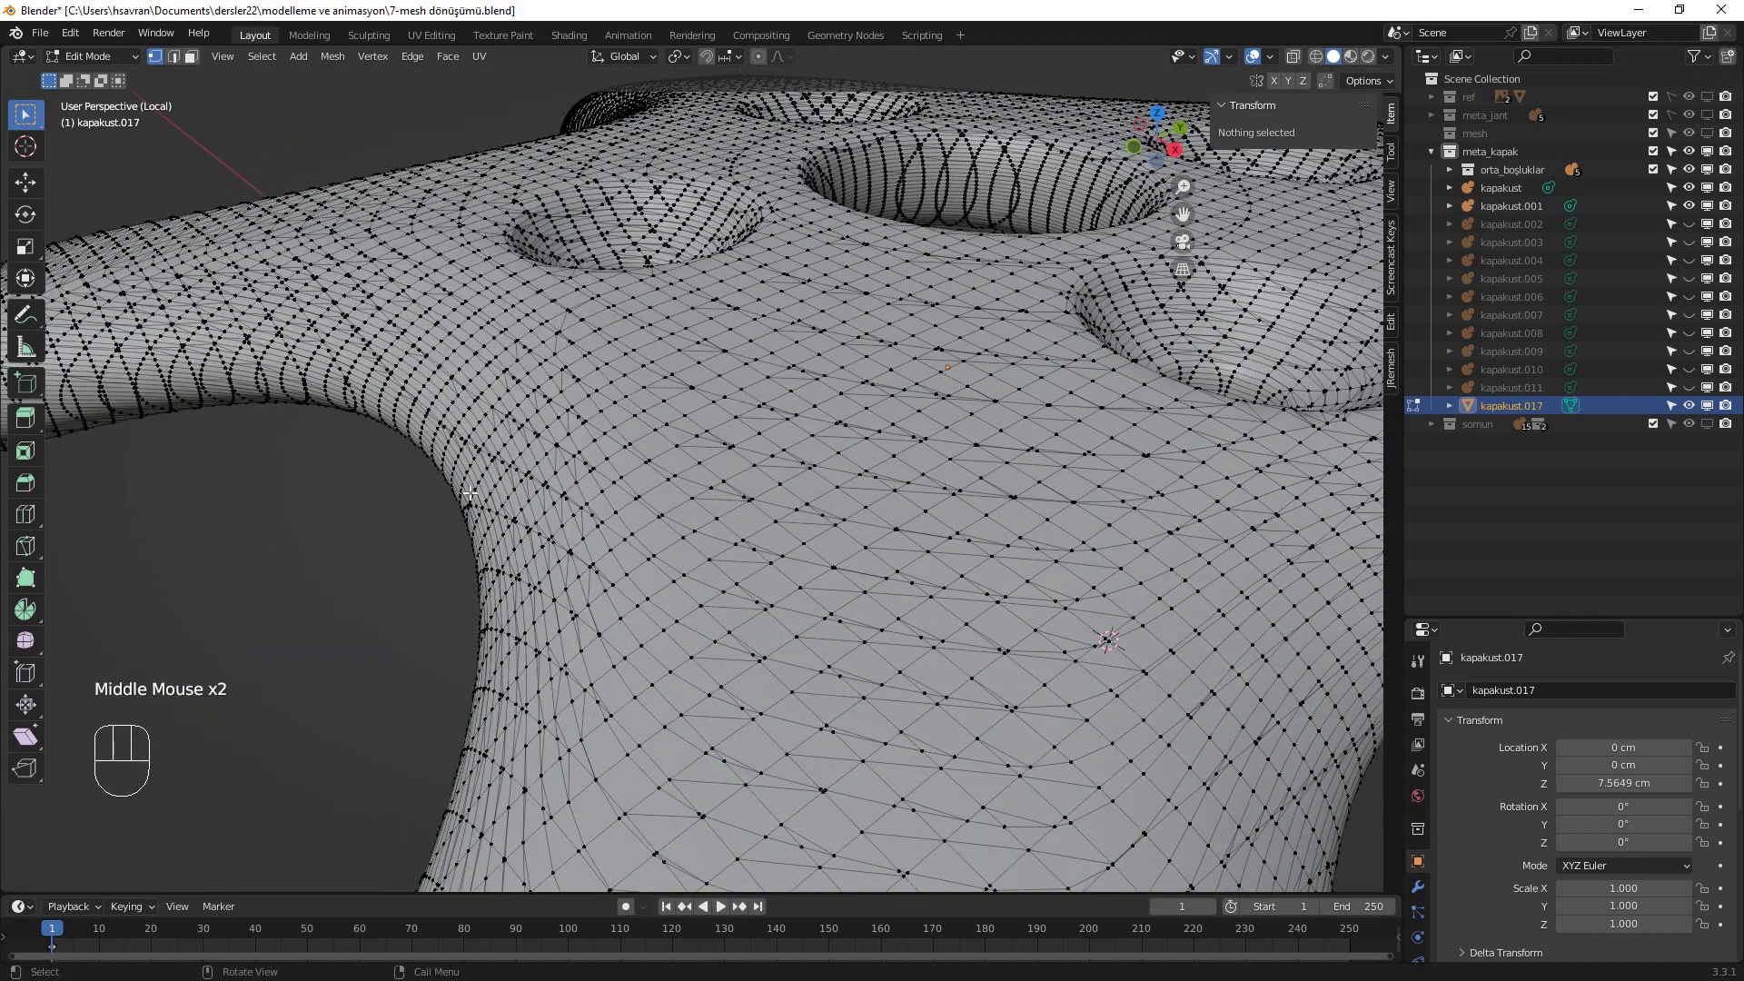
pyautogui.scroll(2, 404, 486)
pyautogui.scroll(-1, 809, 403)
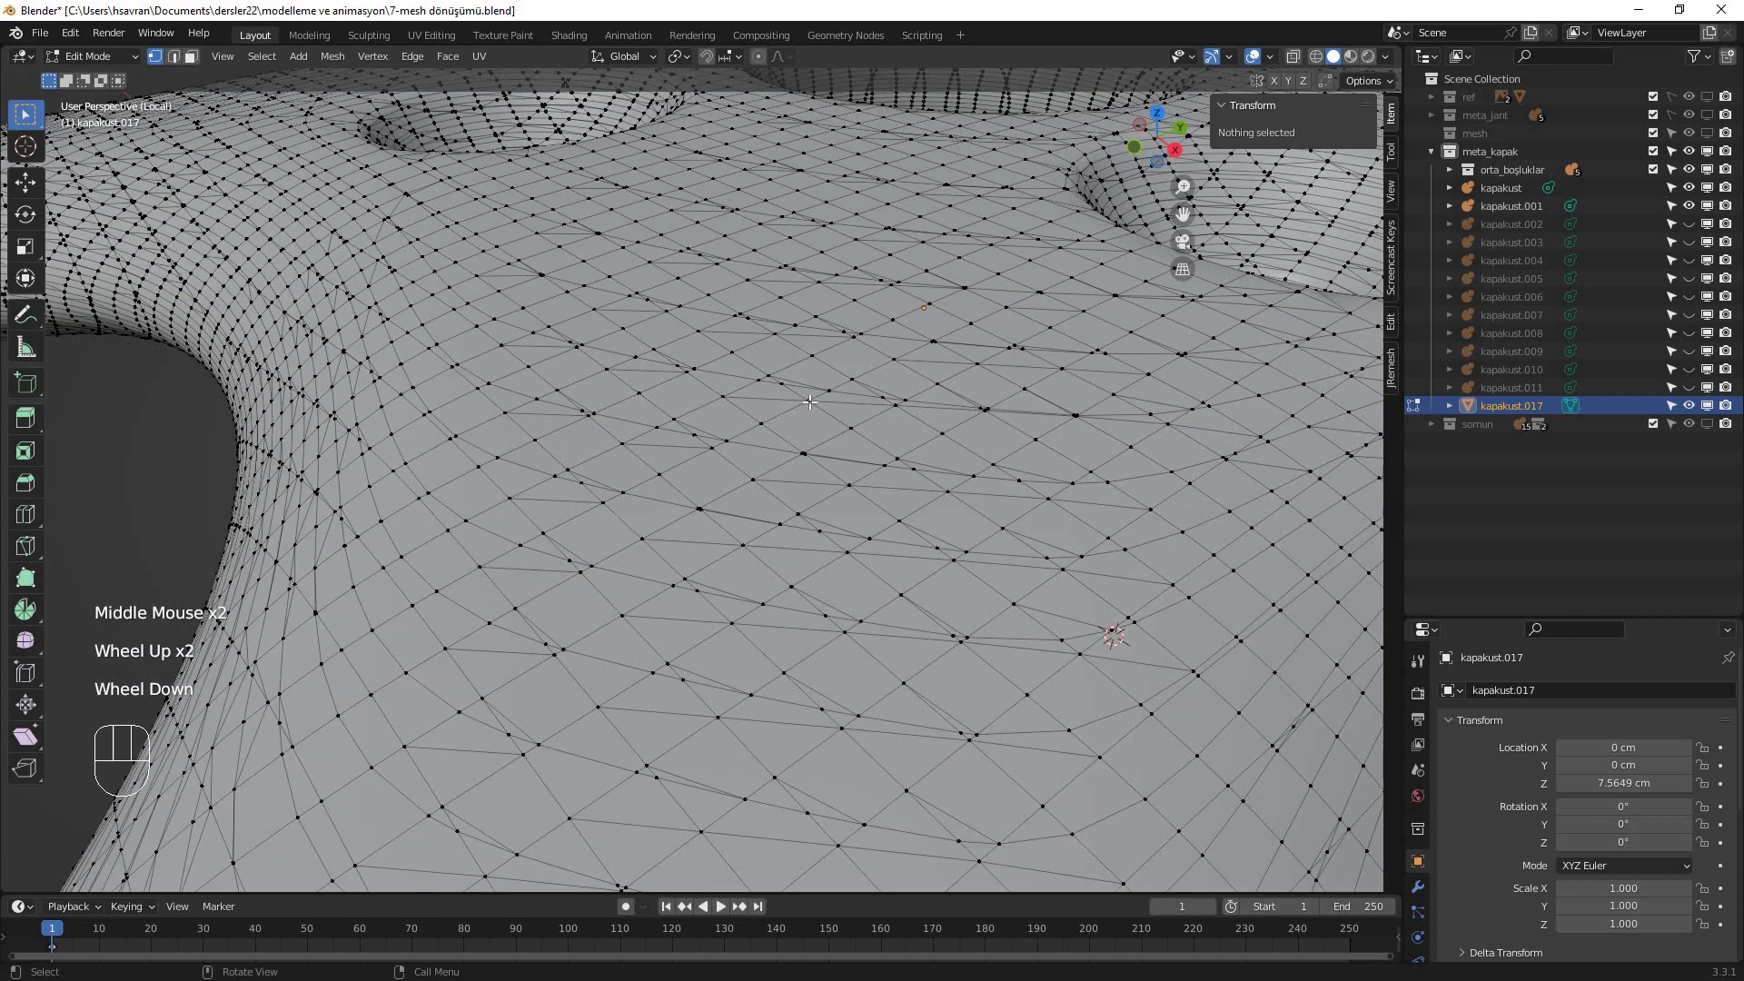
pyautogui.scroll(-2, 923, 404)
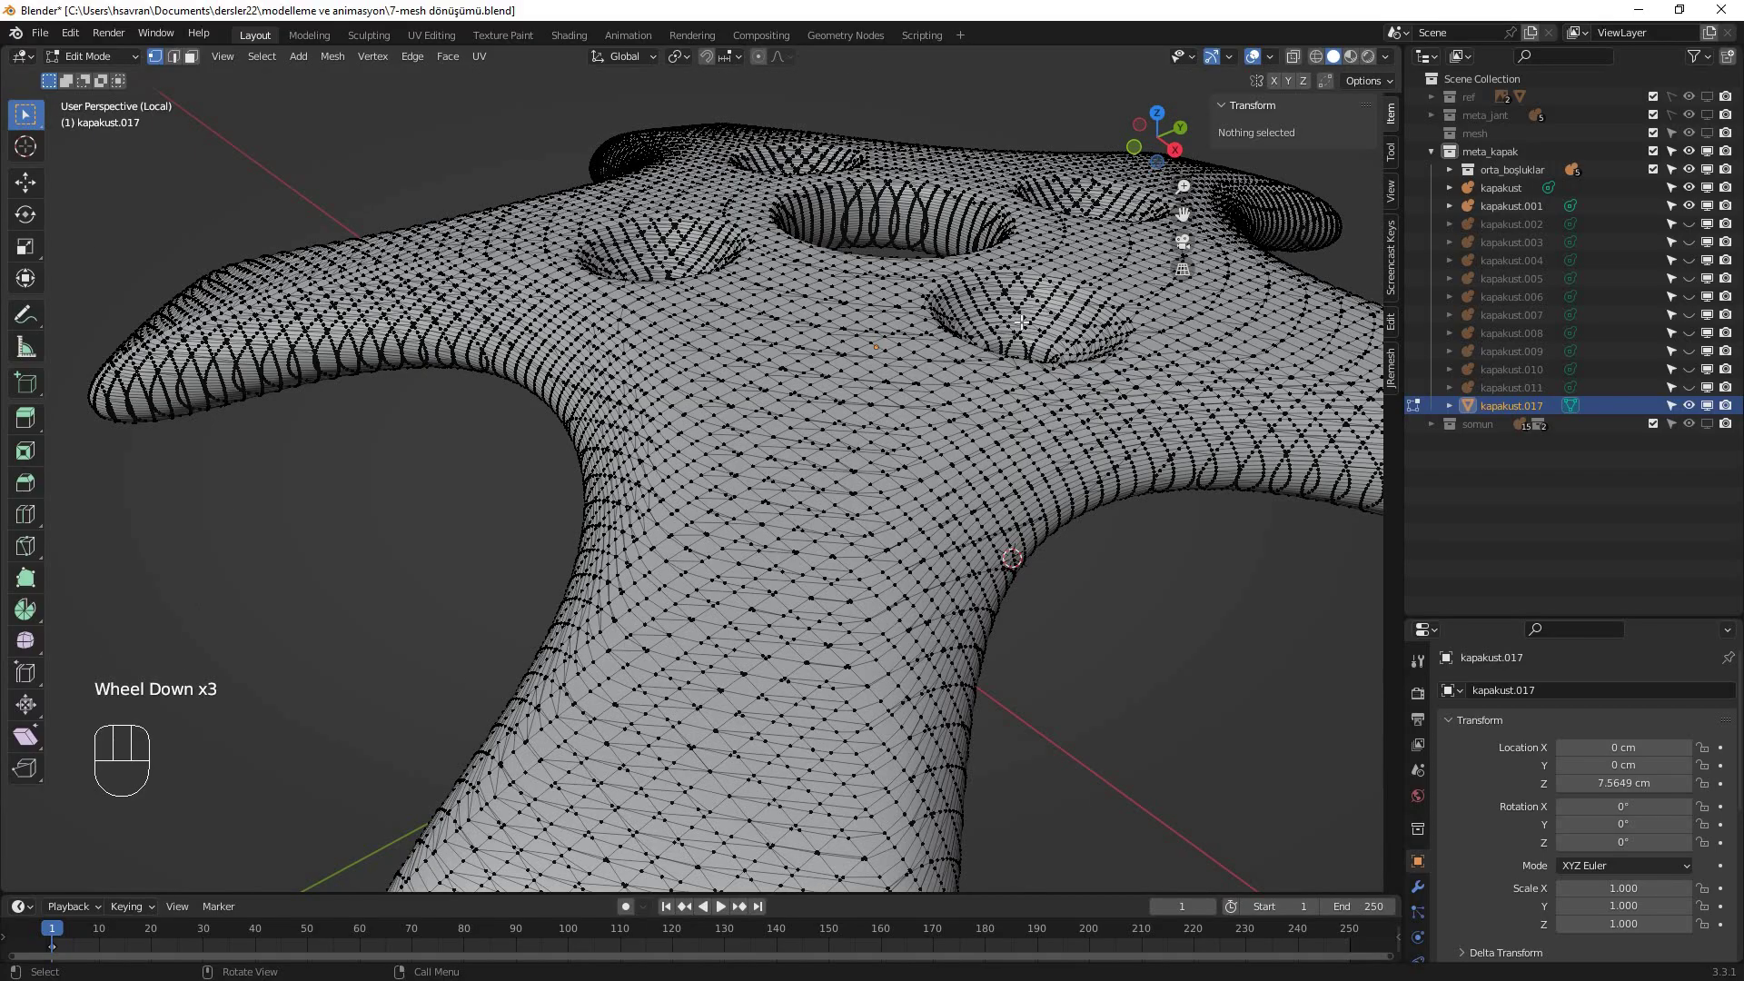
pyautogui.moveTo(959, 416); pyautogui.dragTo(996, 351, button='middle')
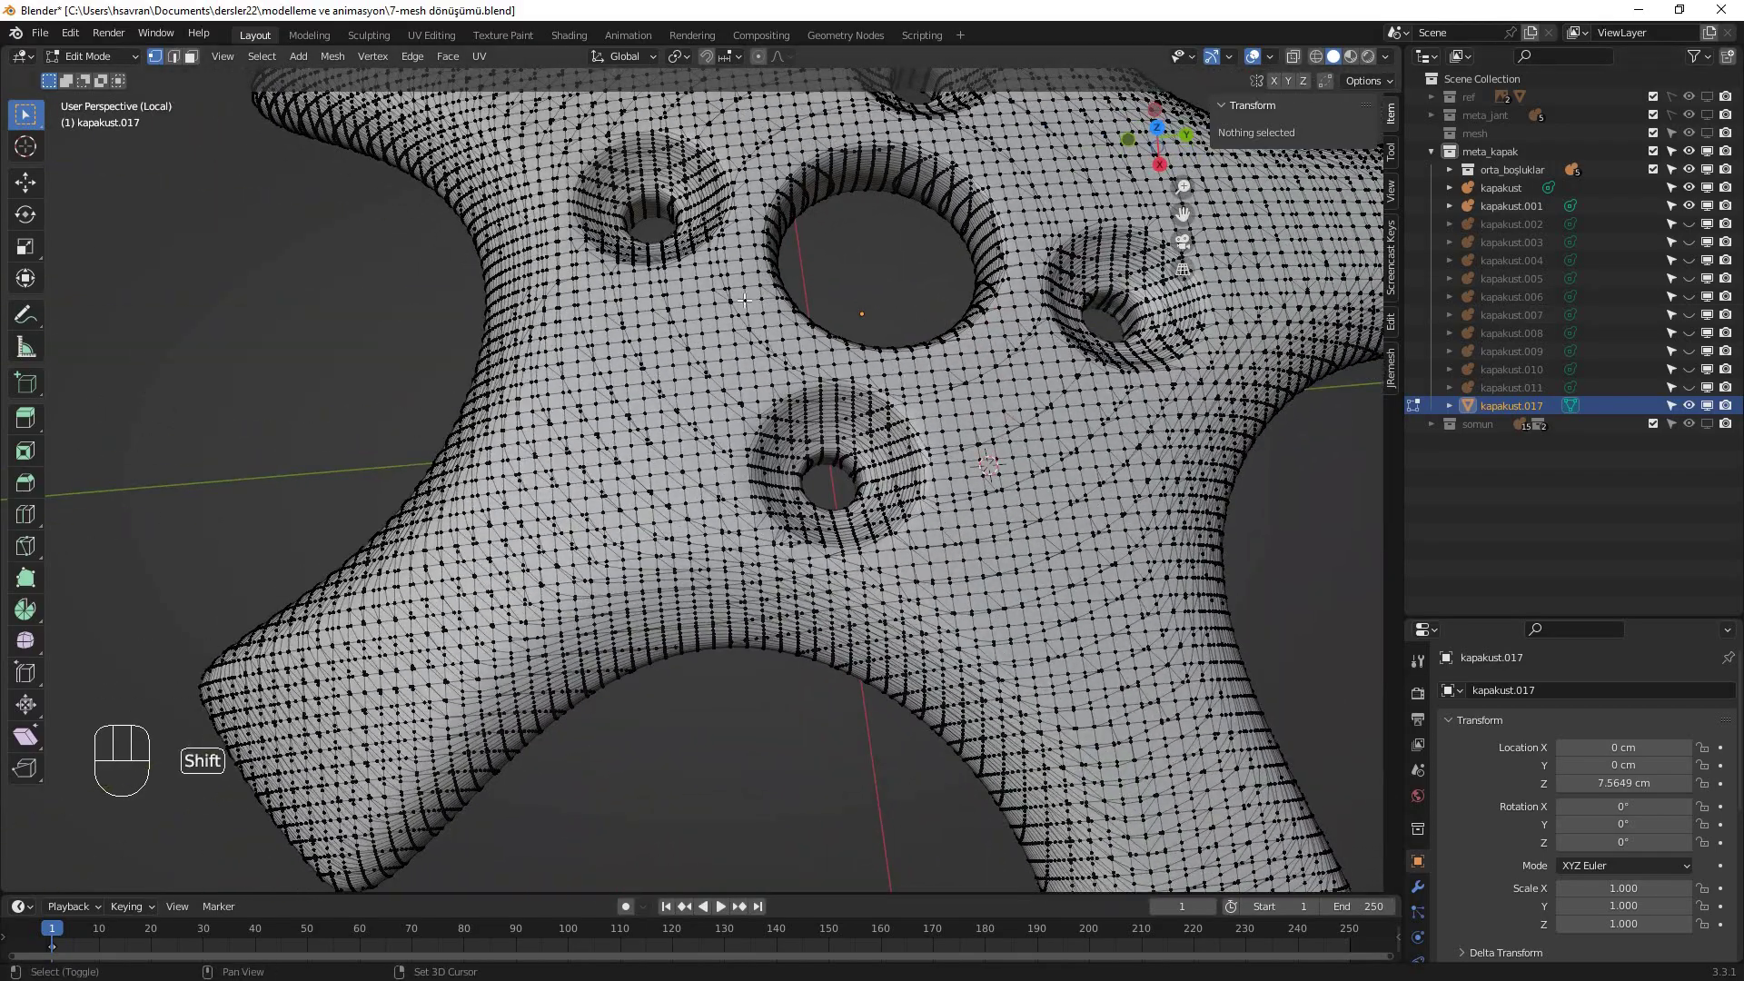
pyautogui.keyDown('shift'); pyautogui.moveTo(894, 403); pyautogui.dragTo(878, 125, button='middle'); pyautogui.keyUp('shift')
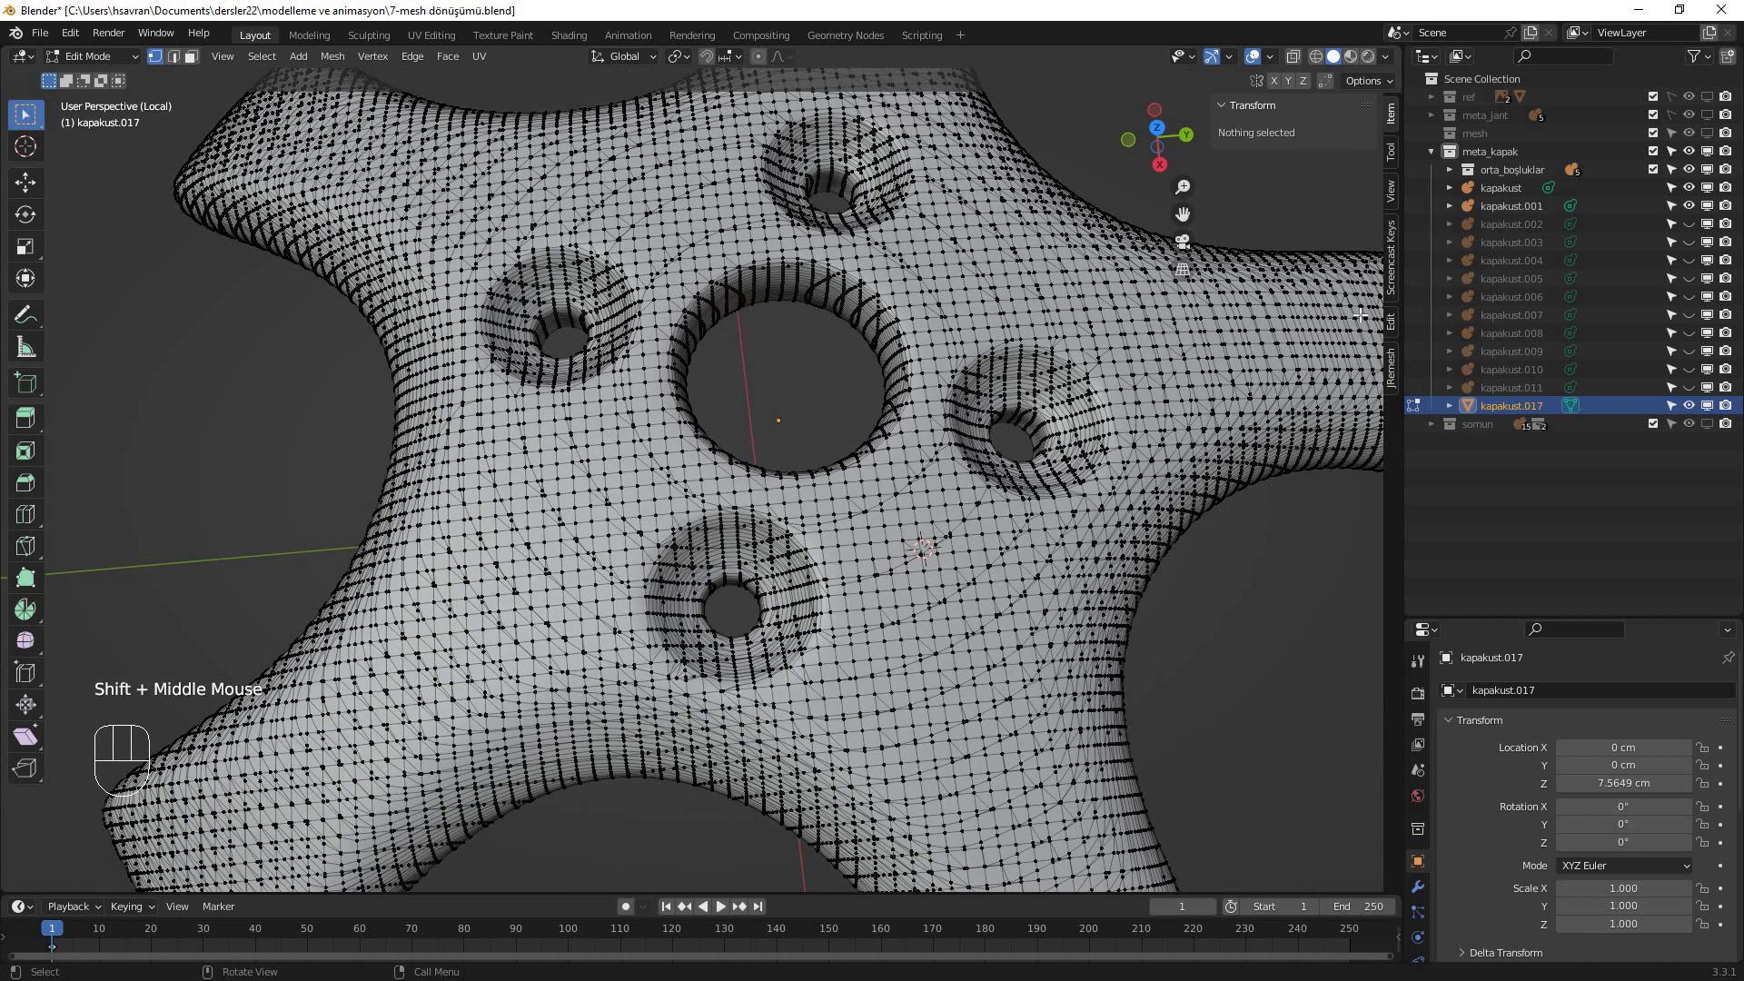
pyautogui.click(1430, 155)
pyautogui.click(1435, 156)
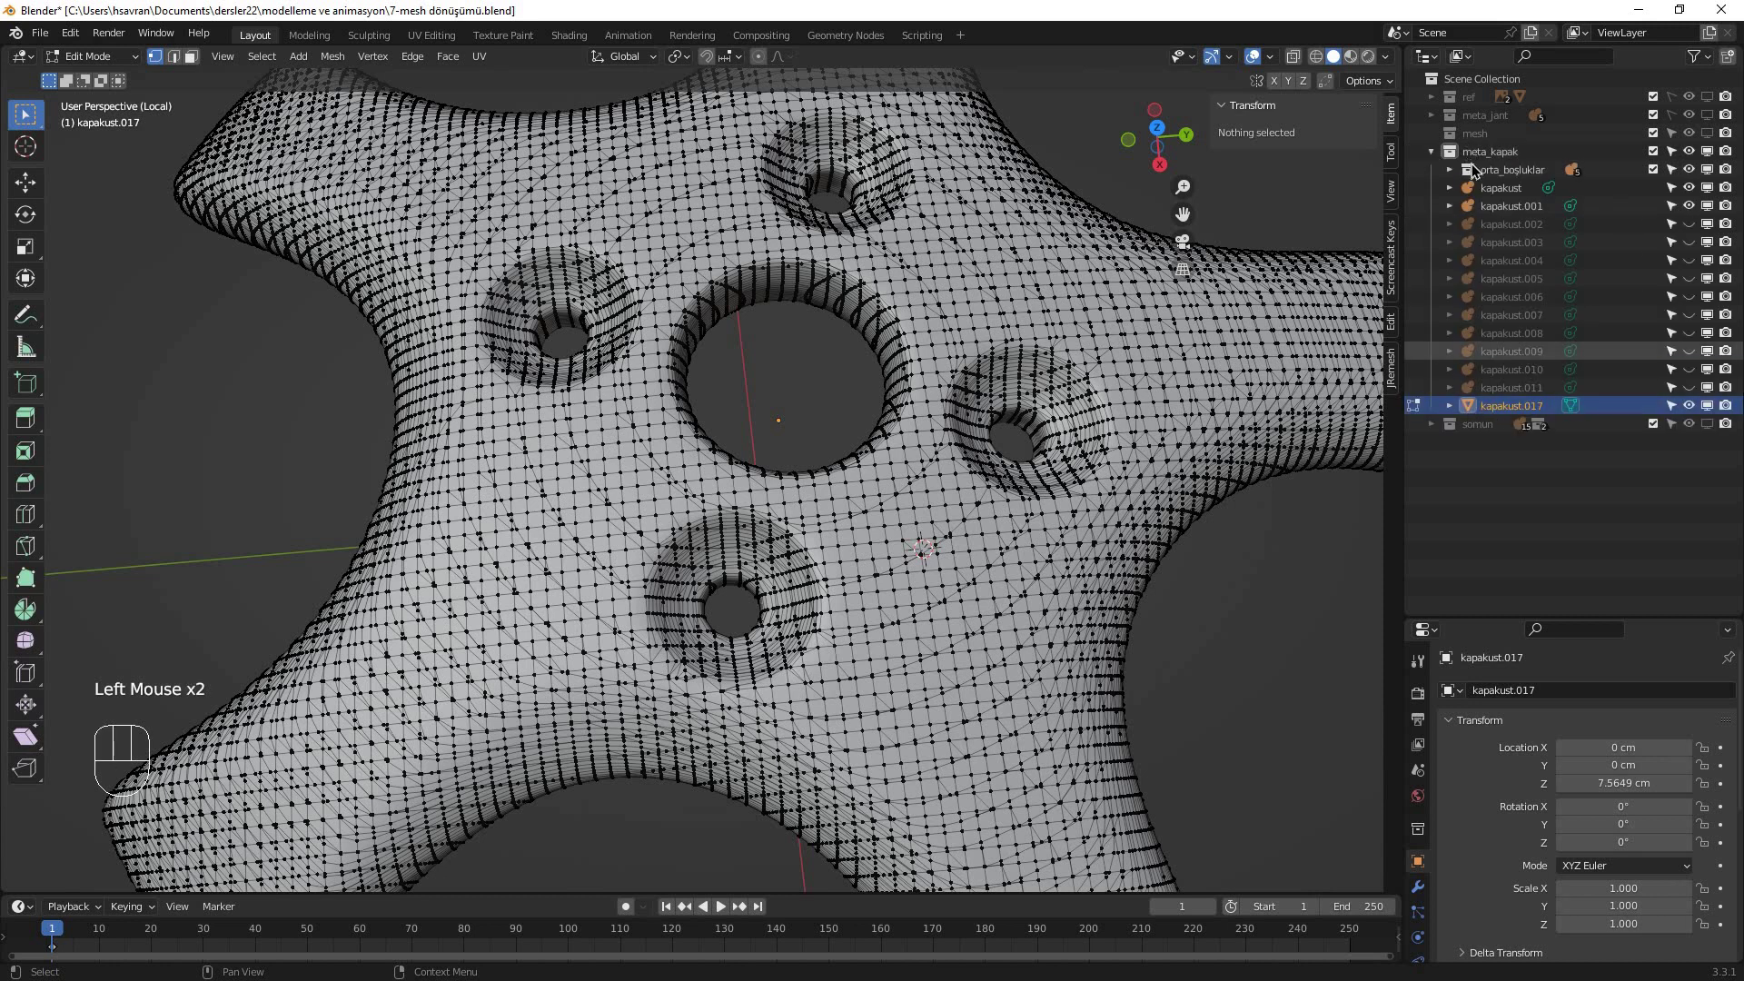
# - Rename the mesh collection as mesh_kapak
pyautogui.doubleClick(1486, 134)
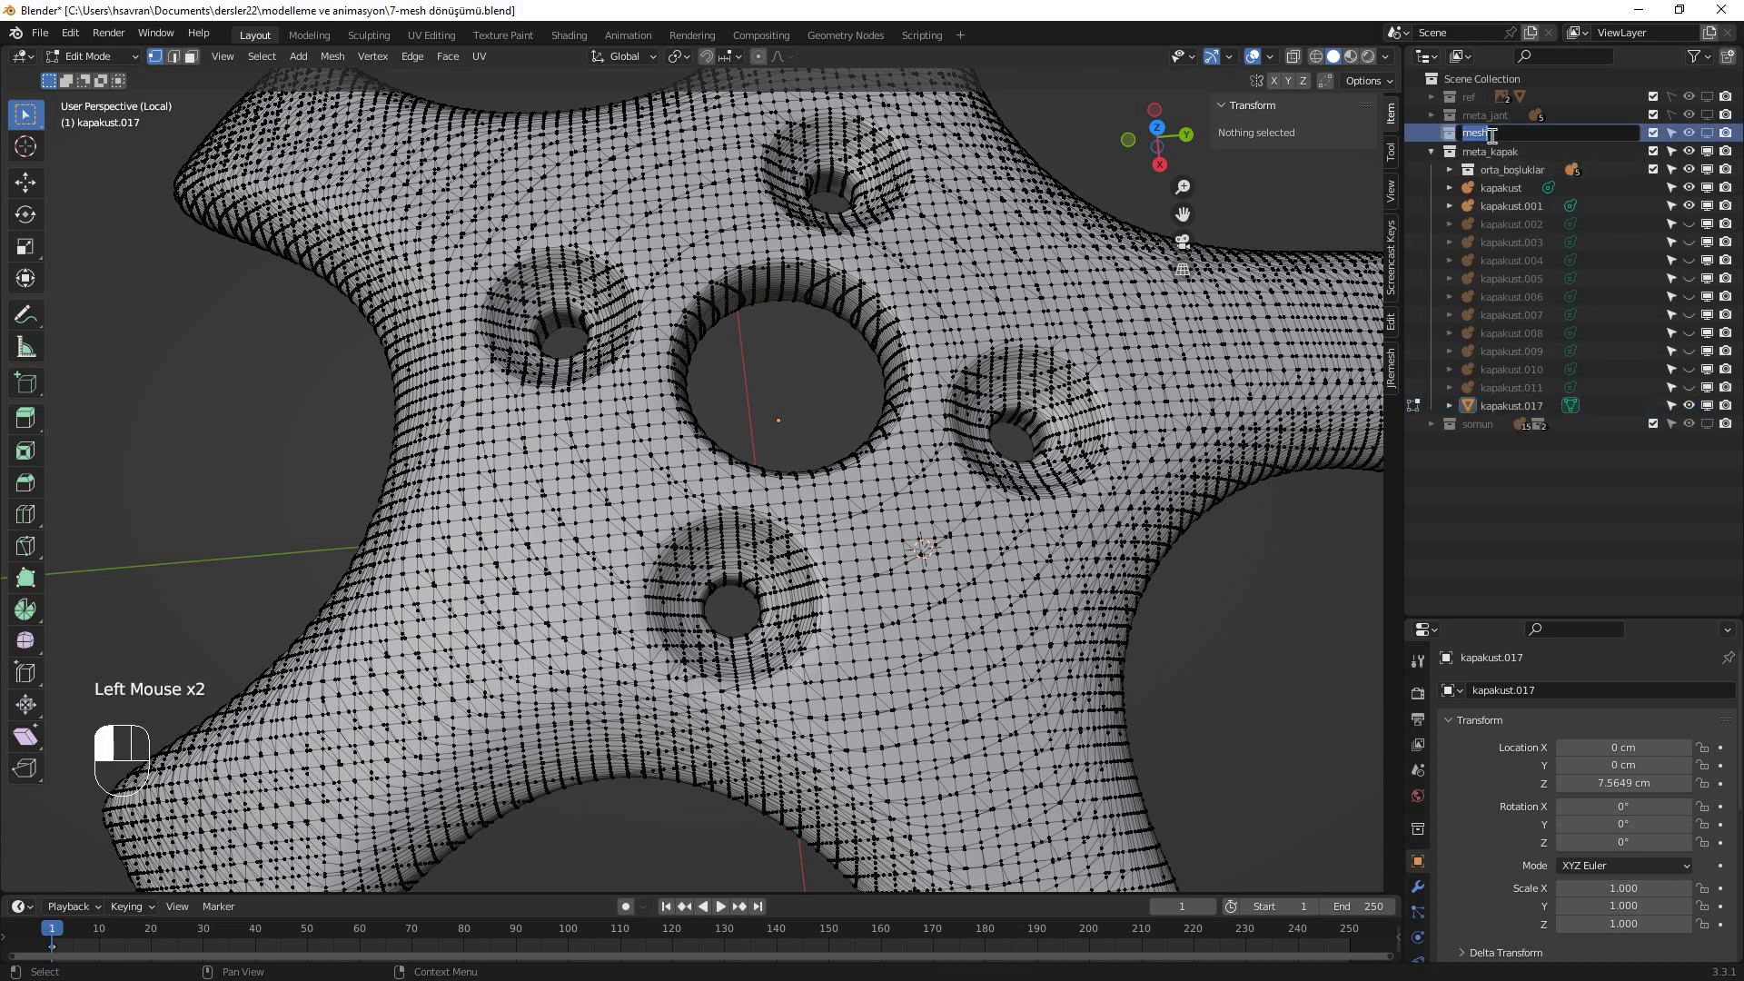
pyautogui.click(1492, 134)
pyautogui.write('_kapak')
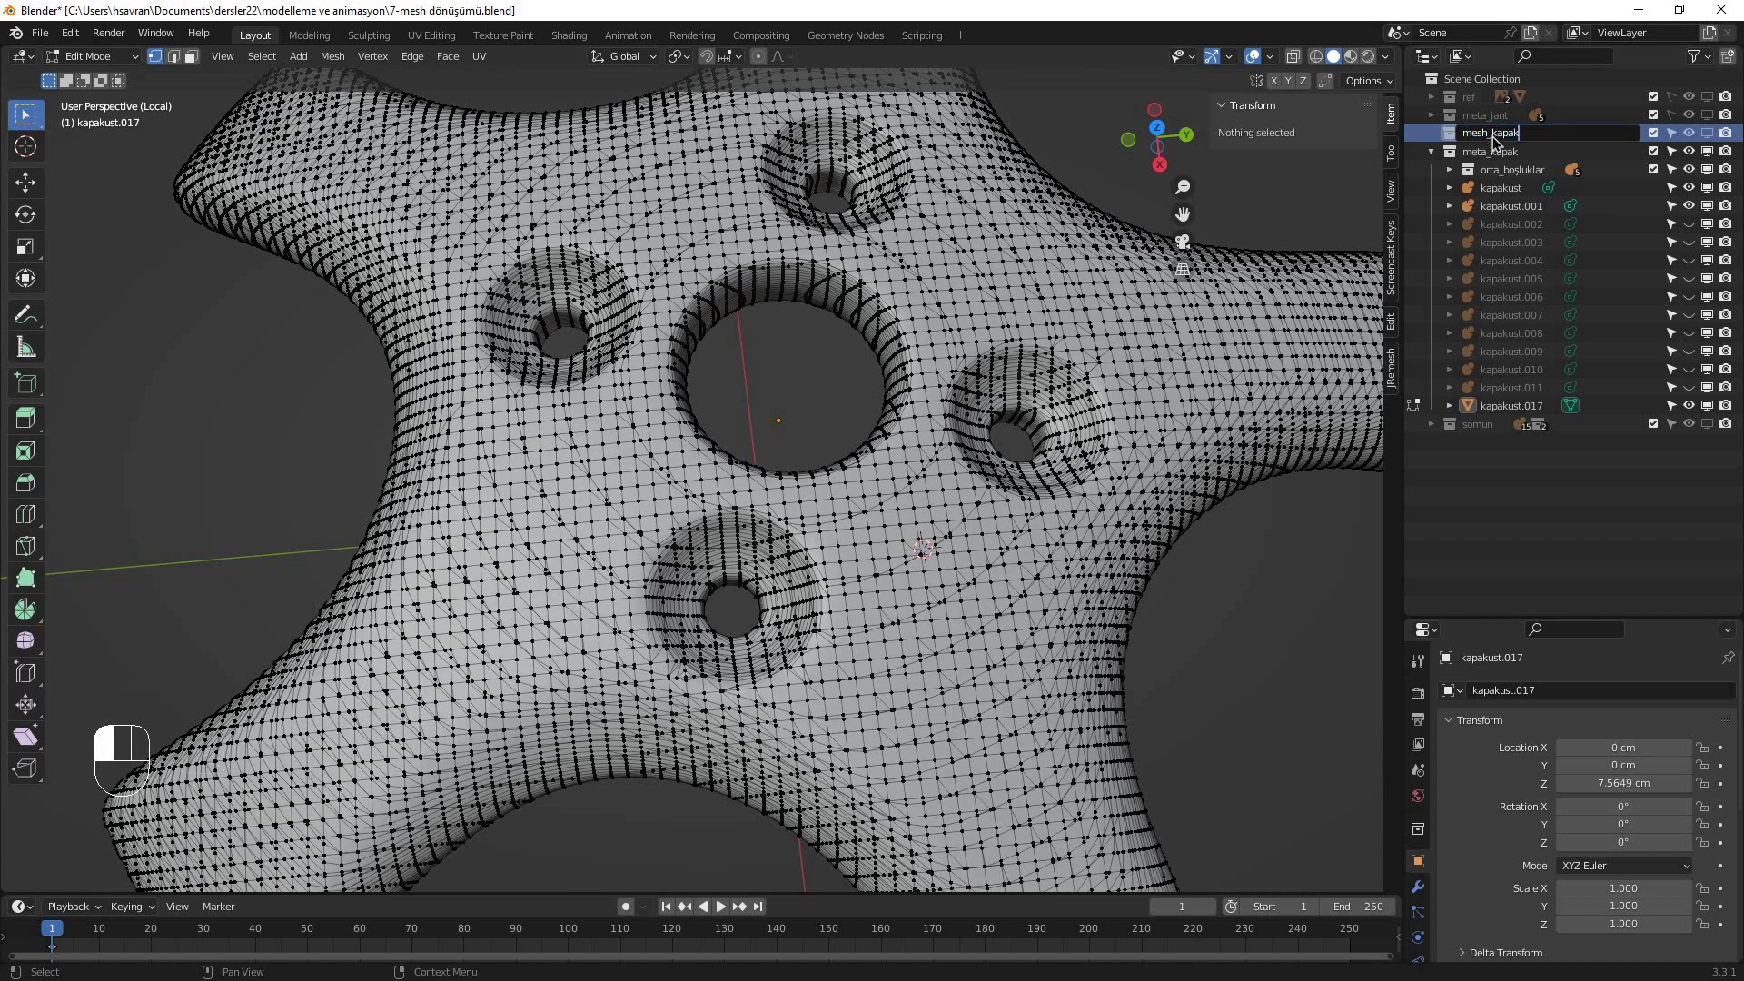
pyautogui.press('Return')
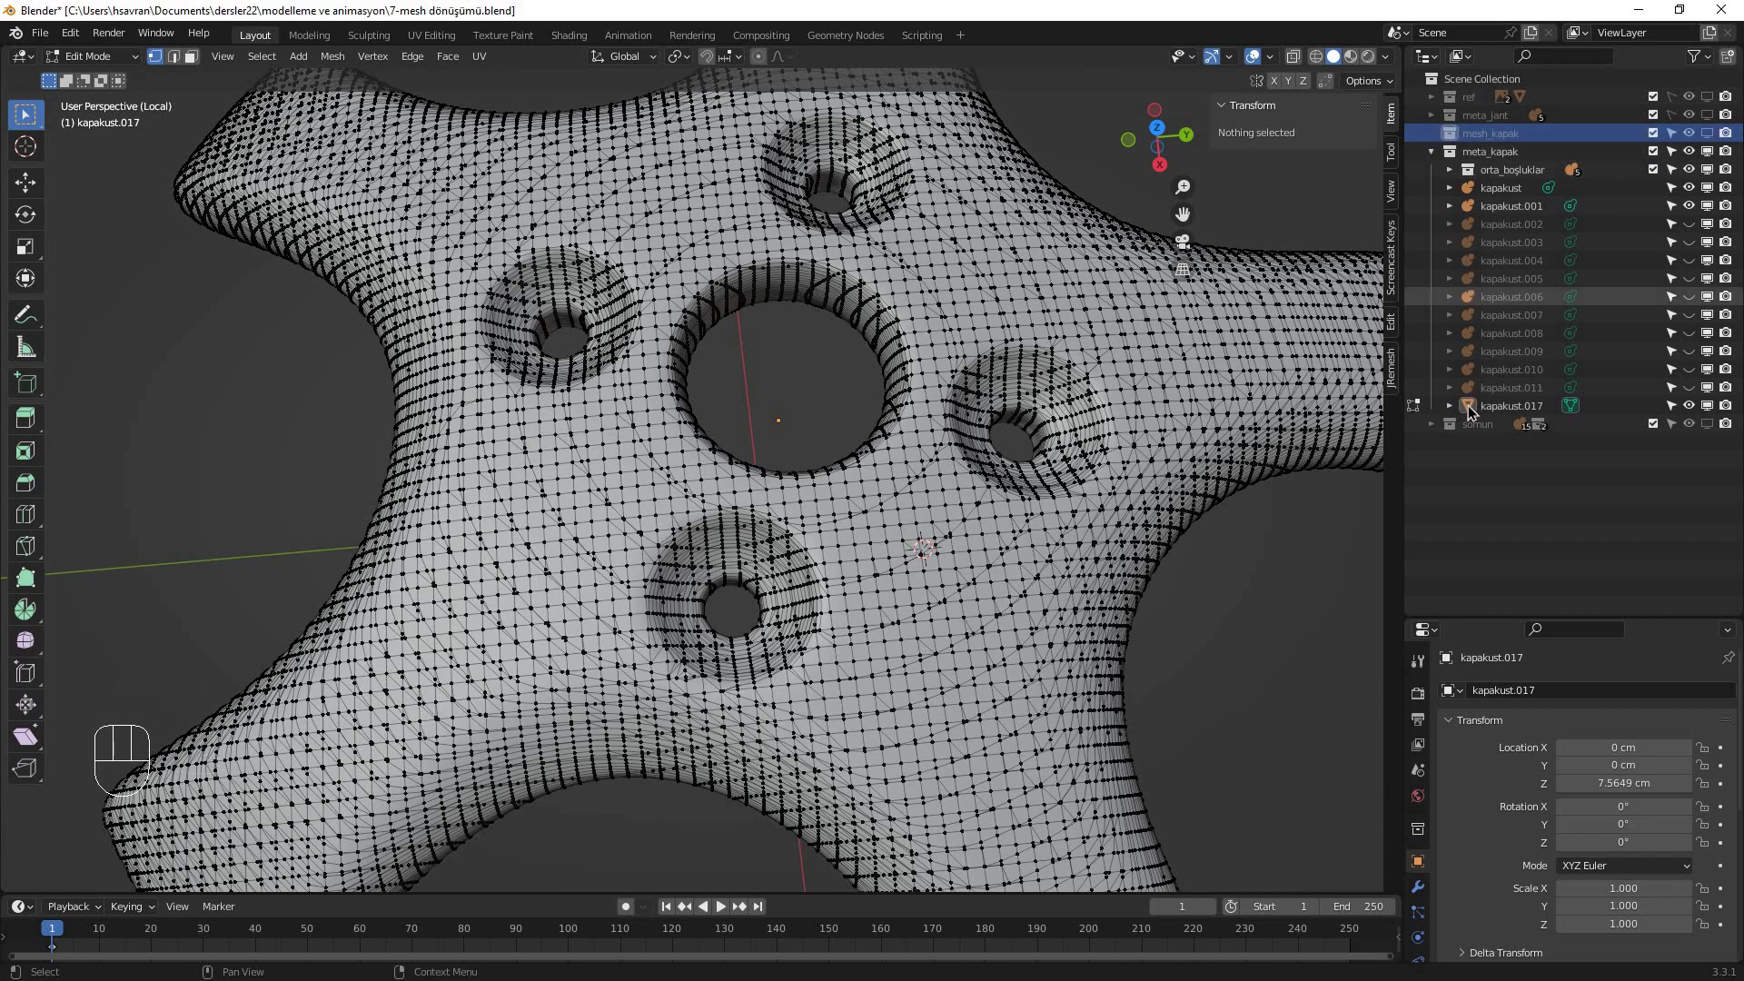
# - Move the converted cover mesh kapakust.017 into the mesh_kapak collection, enable that collection in viewports and disable meta_kapak
pyautogui.moveTo(1467, 405); pyautogui.dragTo(1480, 133)
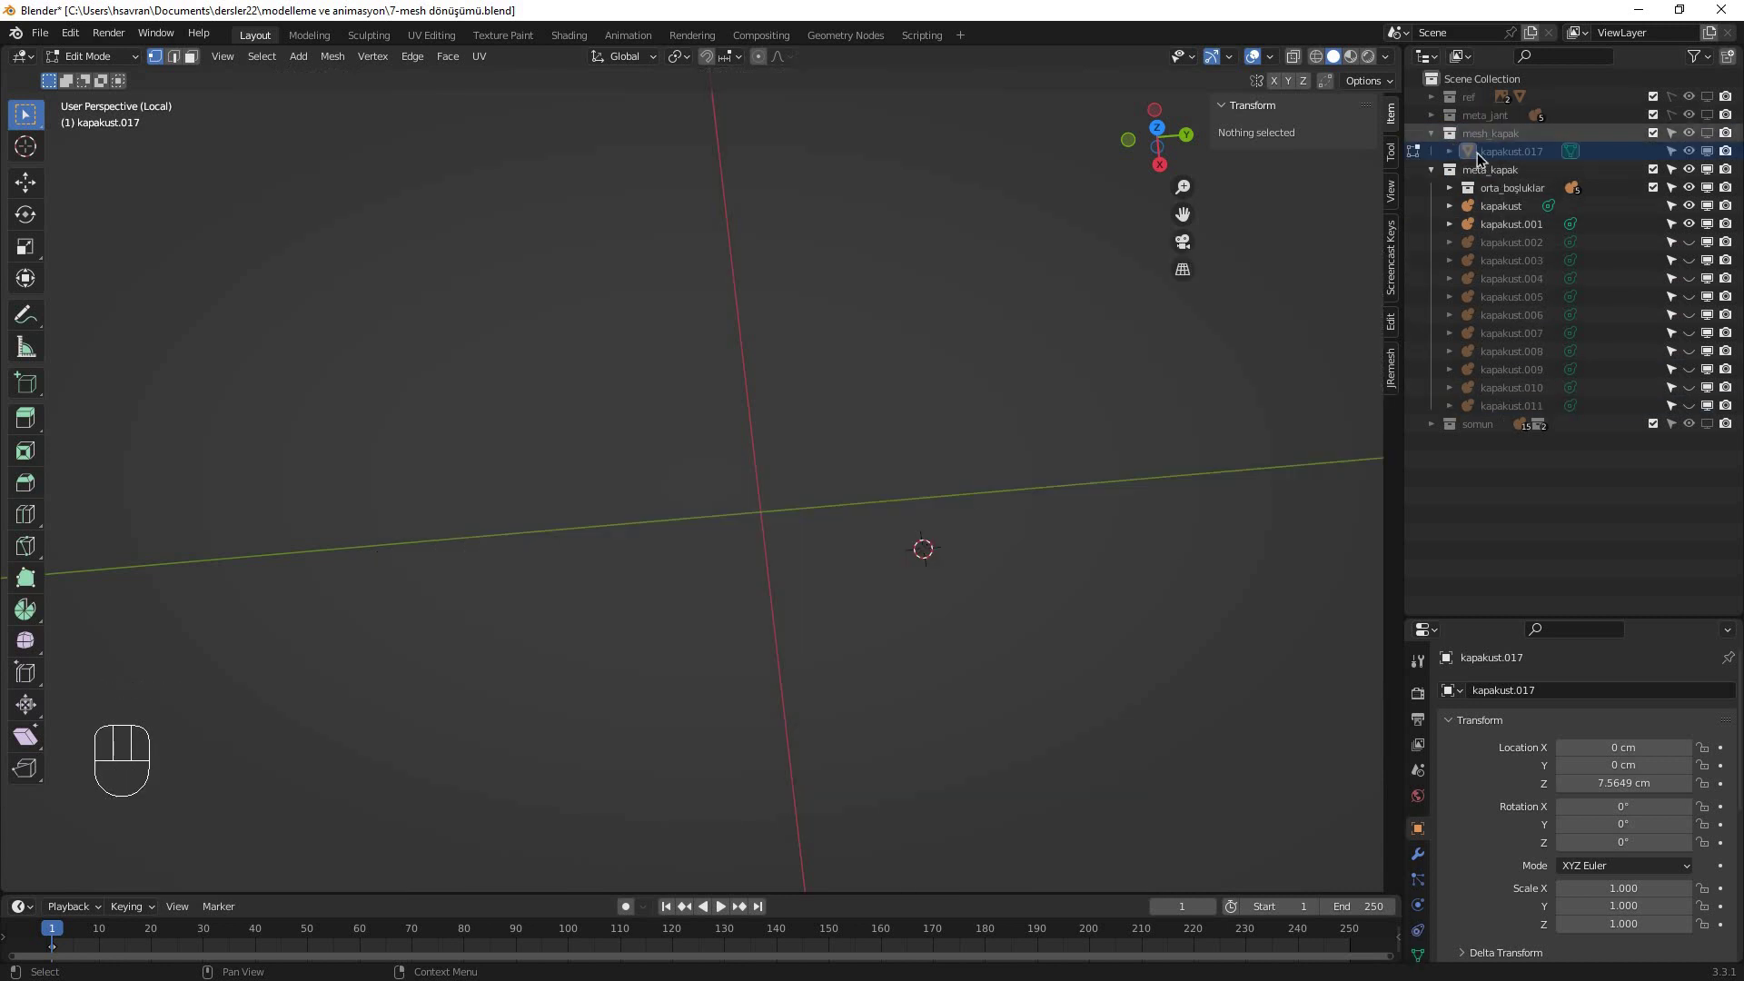
pyautogui.click(1707, 134)
pyautogui.click(521, 564)
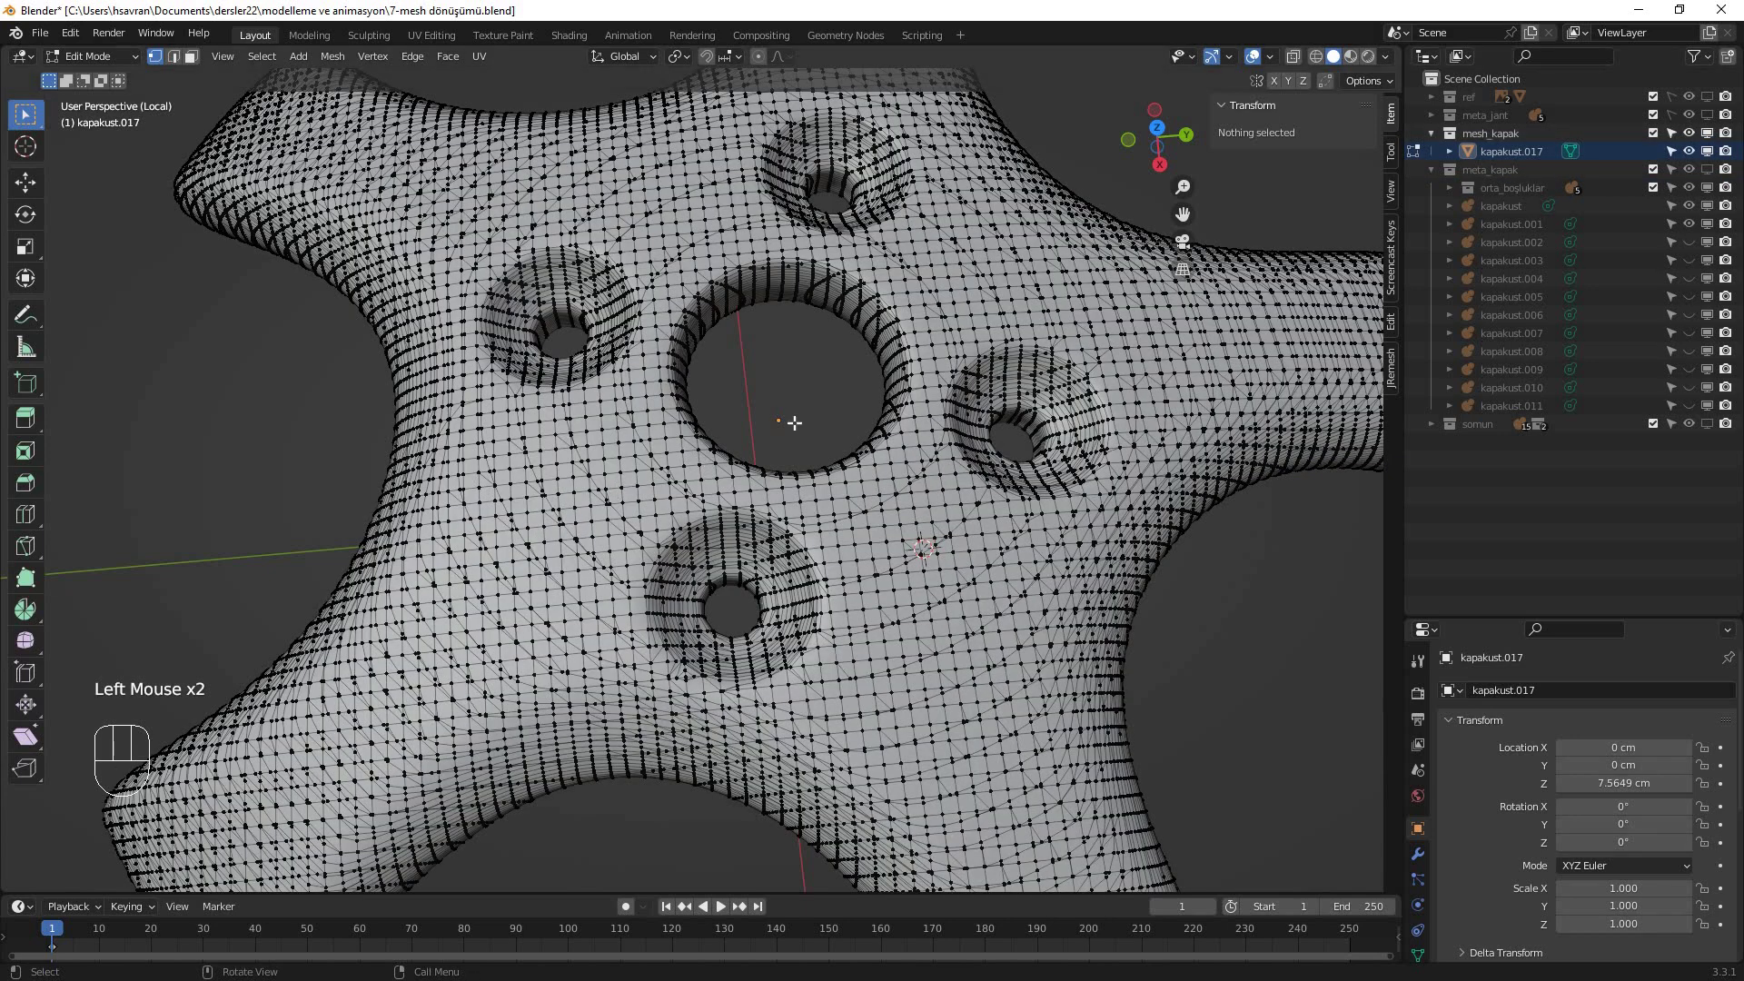
pyautogui.scroll(-2, 735, 422)
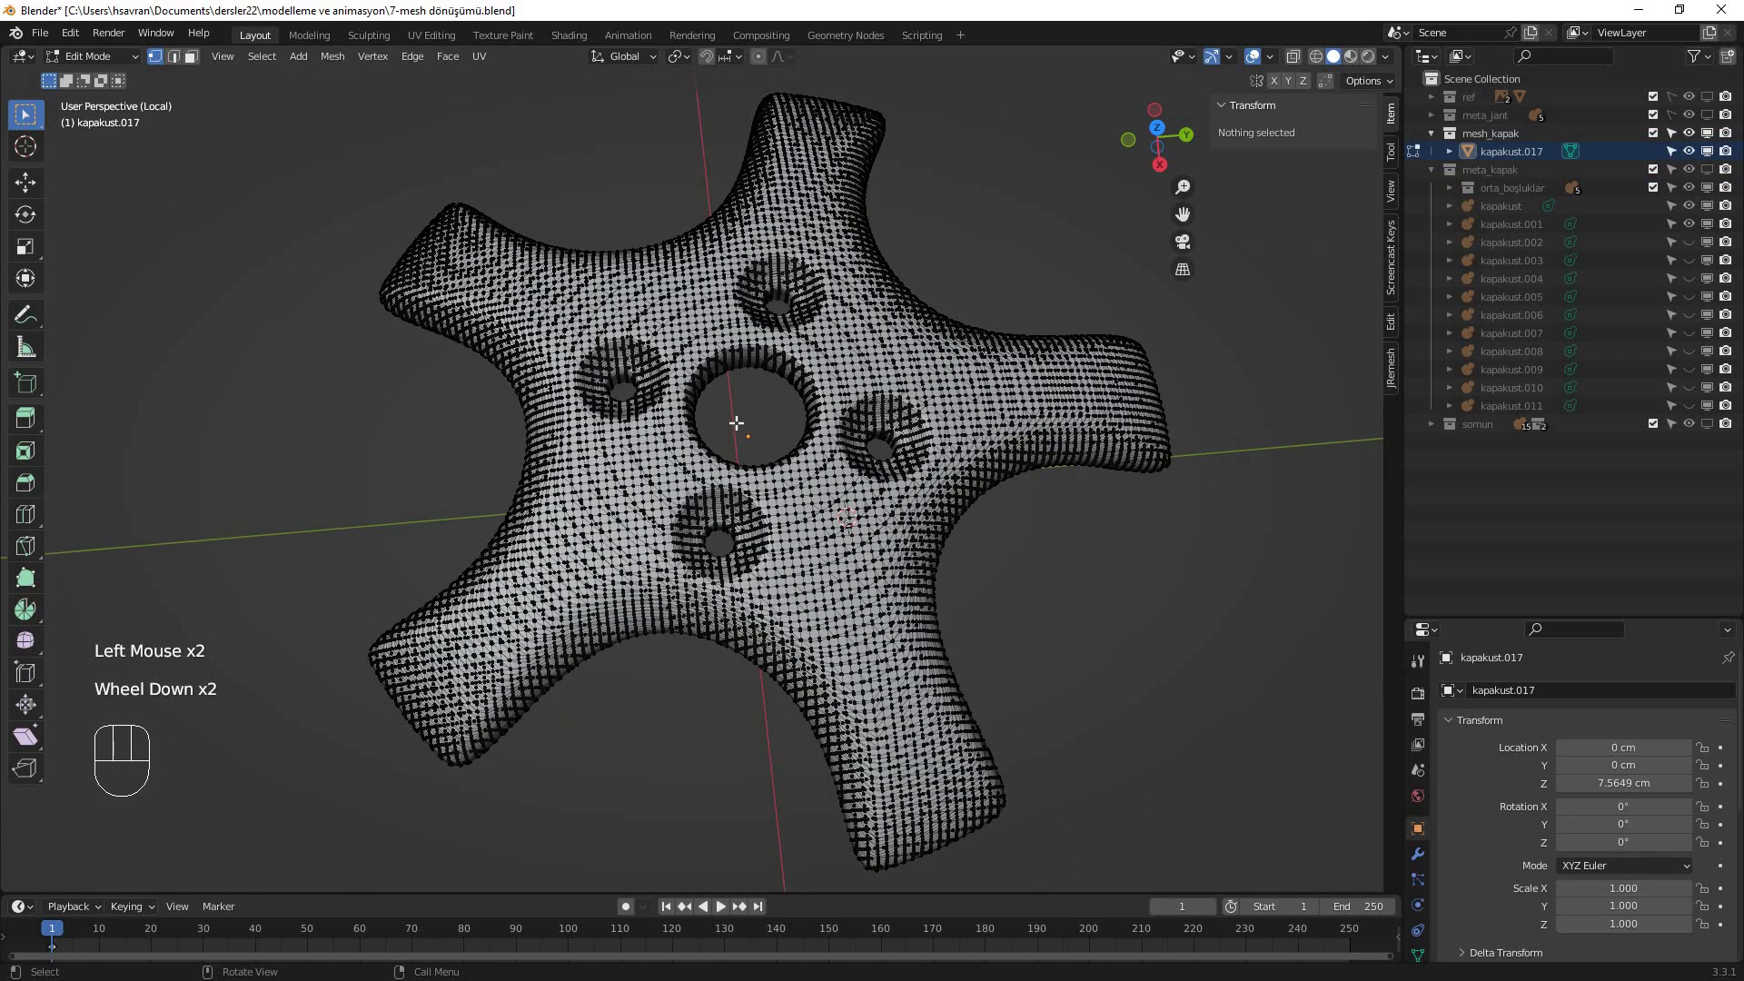
# - Leave local view and return the converted cover mesh to Object Mode
pyautogui.press('KP_Divide')
pyautogui.moveTo(700, 522); pyautogui.dragTo(107, 67, button='middle')
pyautogui.click(102, 57)
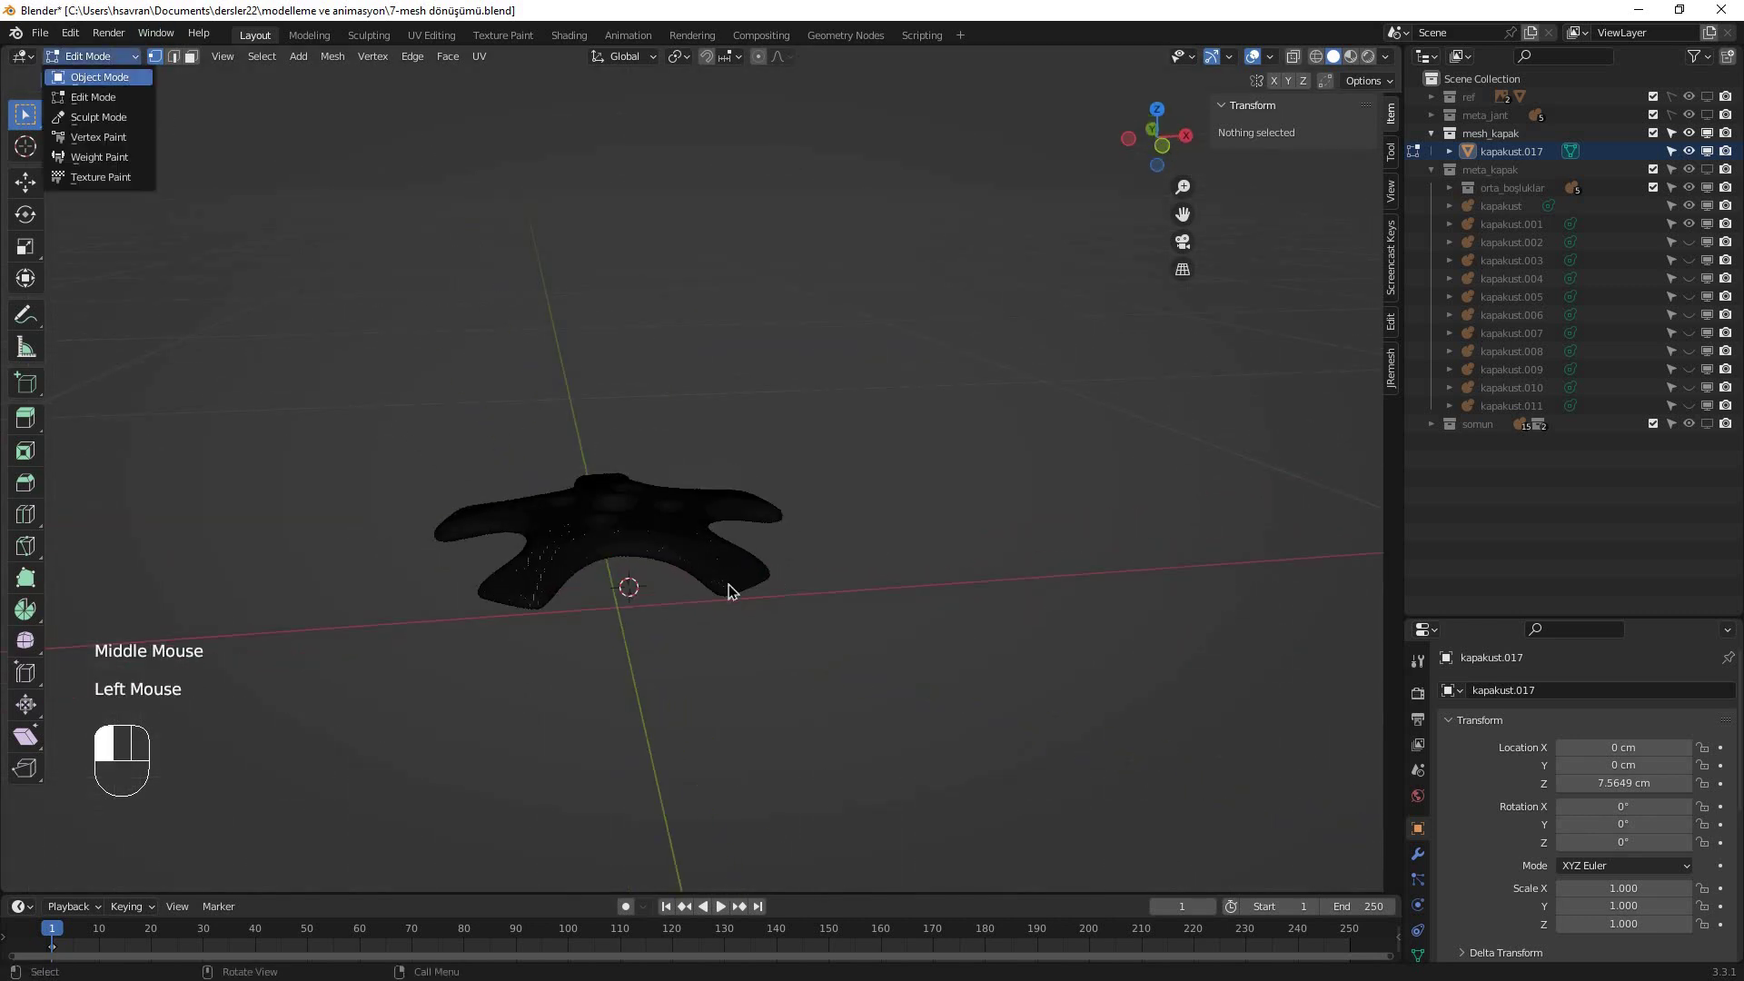
pyautogui.press('Tab')
pyautogui.moveTo(669, 639)
pyautogui.mouseDown(button='middle')
pyautogui.moveTo(678, 662)
pyautogui.moveTo(689, 607)
pyautogui.moveTo(656, 563)
pyautogui.mouseUp(button='middle')
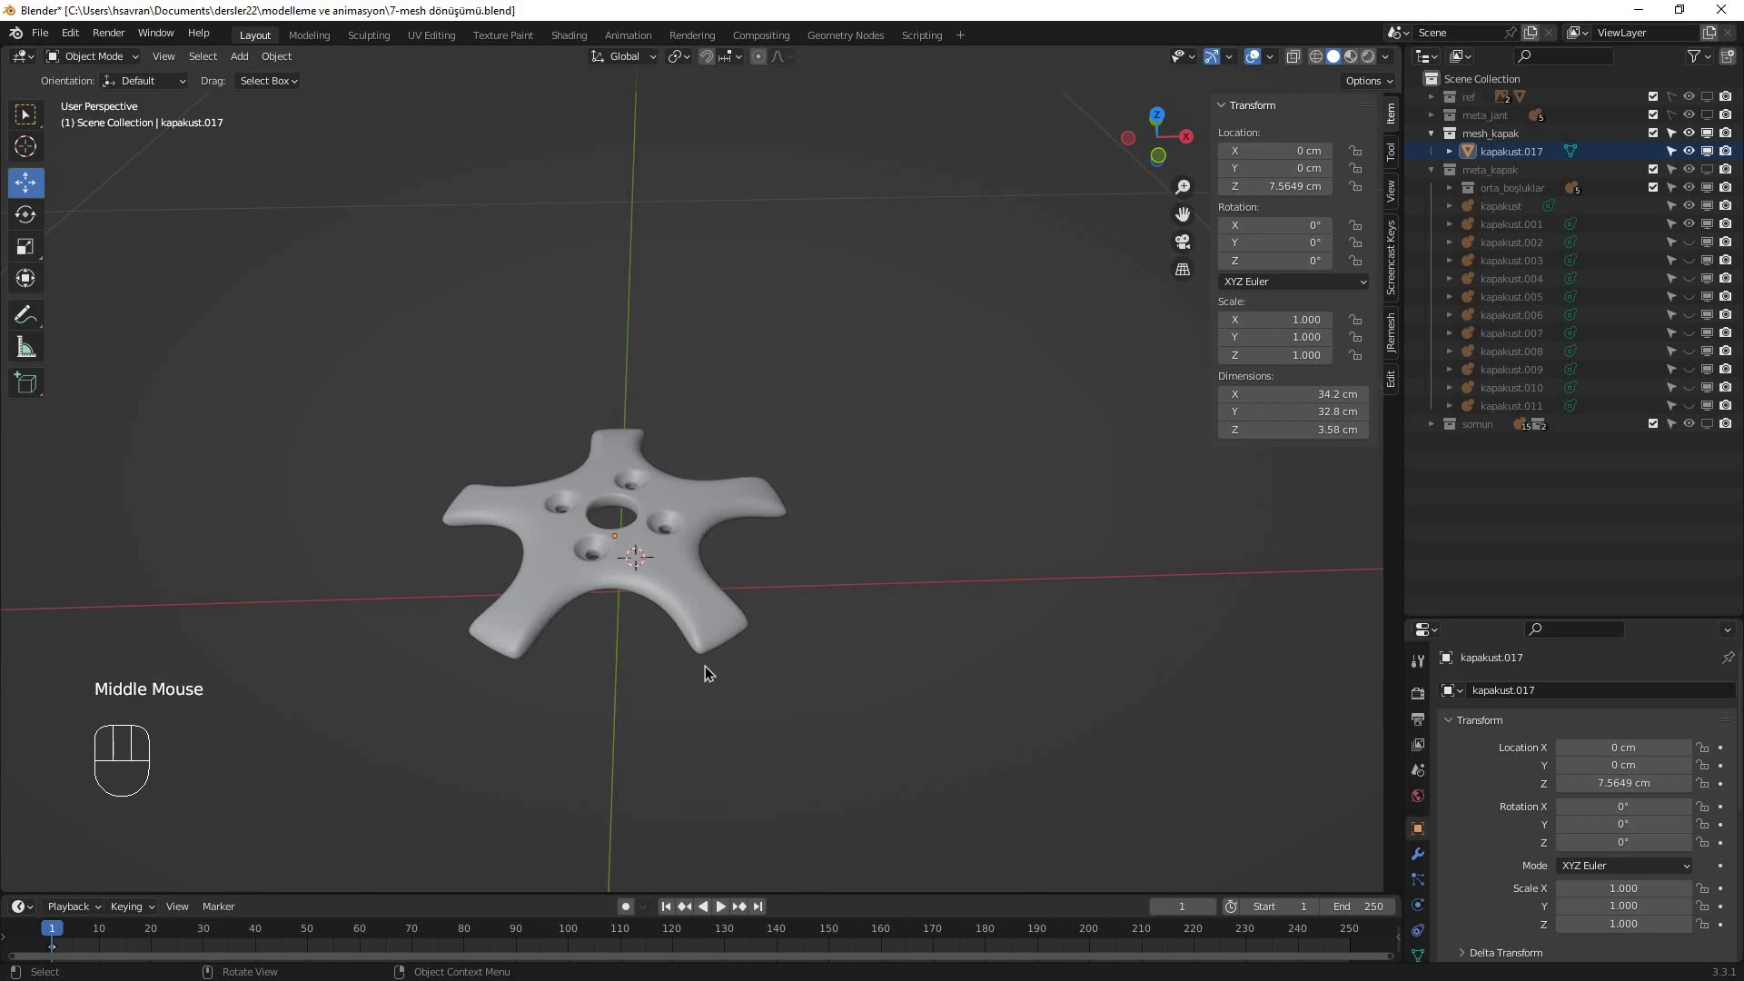
pyautogui.moveTo(694, 636); pyautogui.dragTo(752, 601, button='middle')
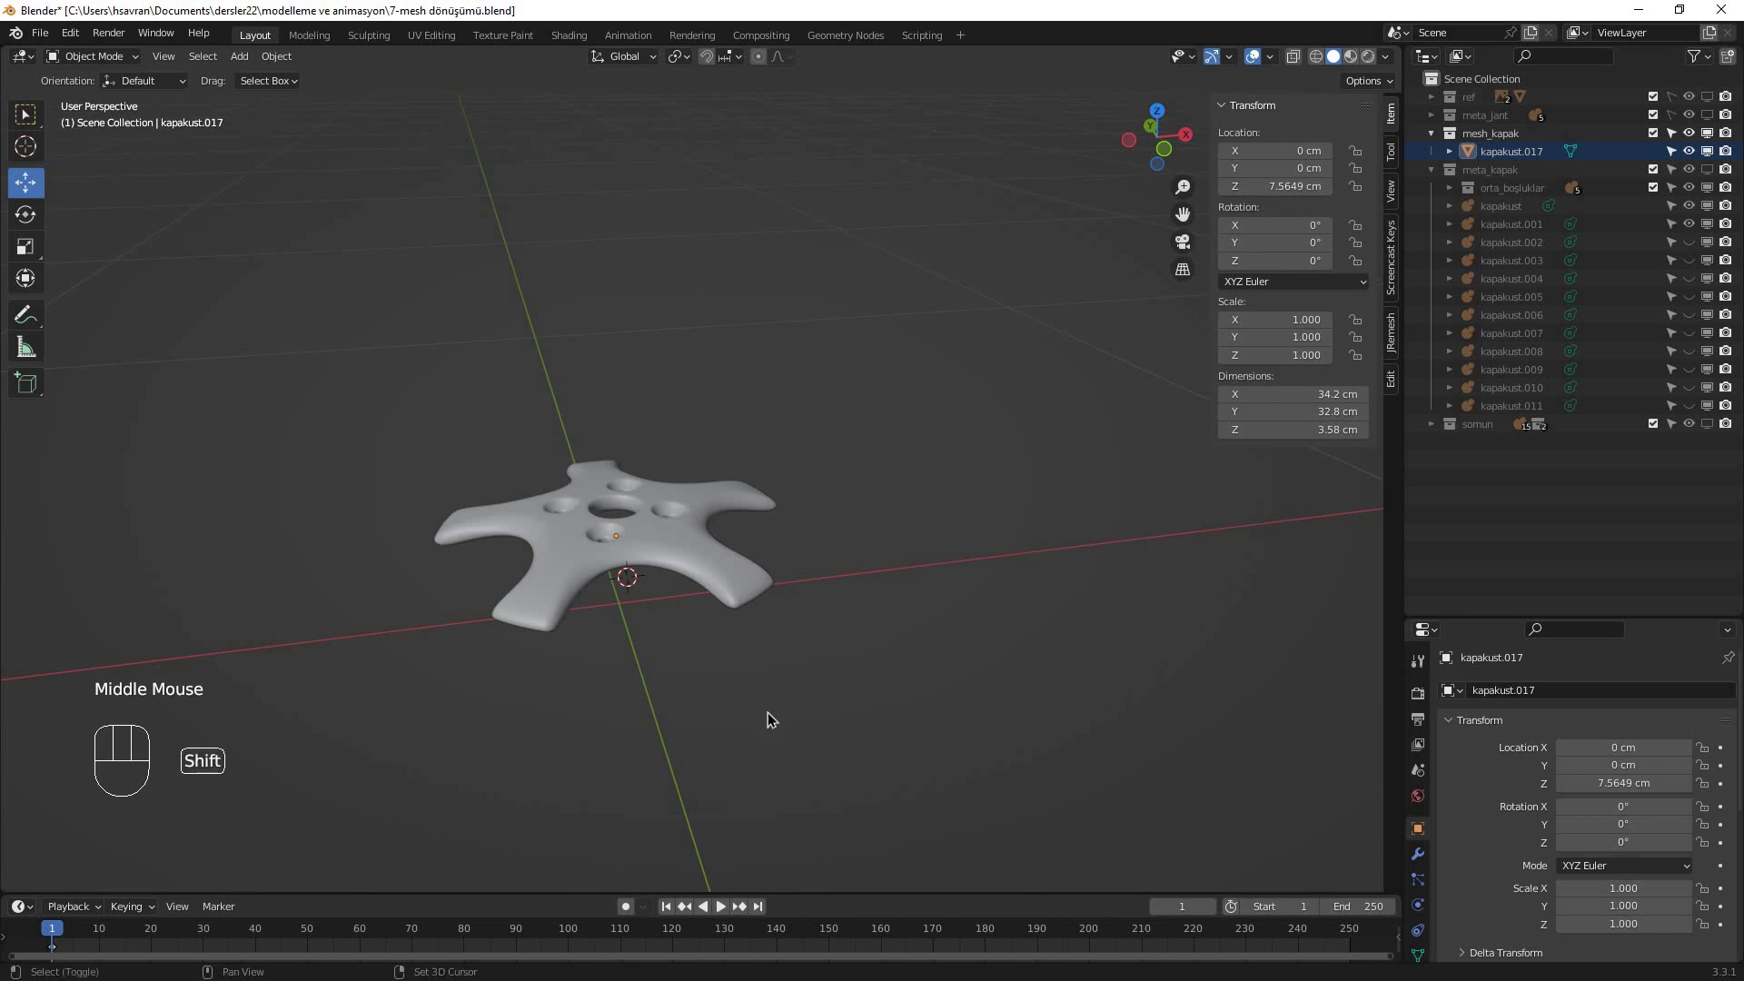
# - Snap the 3D cursor to the world origin and add a mesh cube there
pyautogui.hotkey('shift', 's')
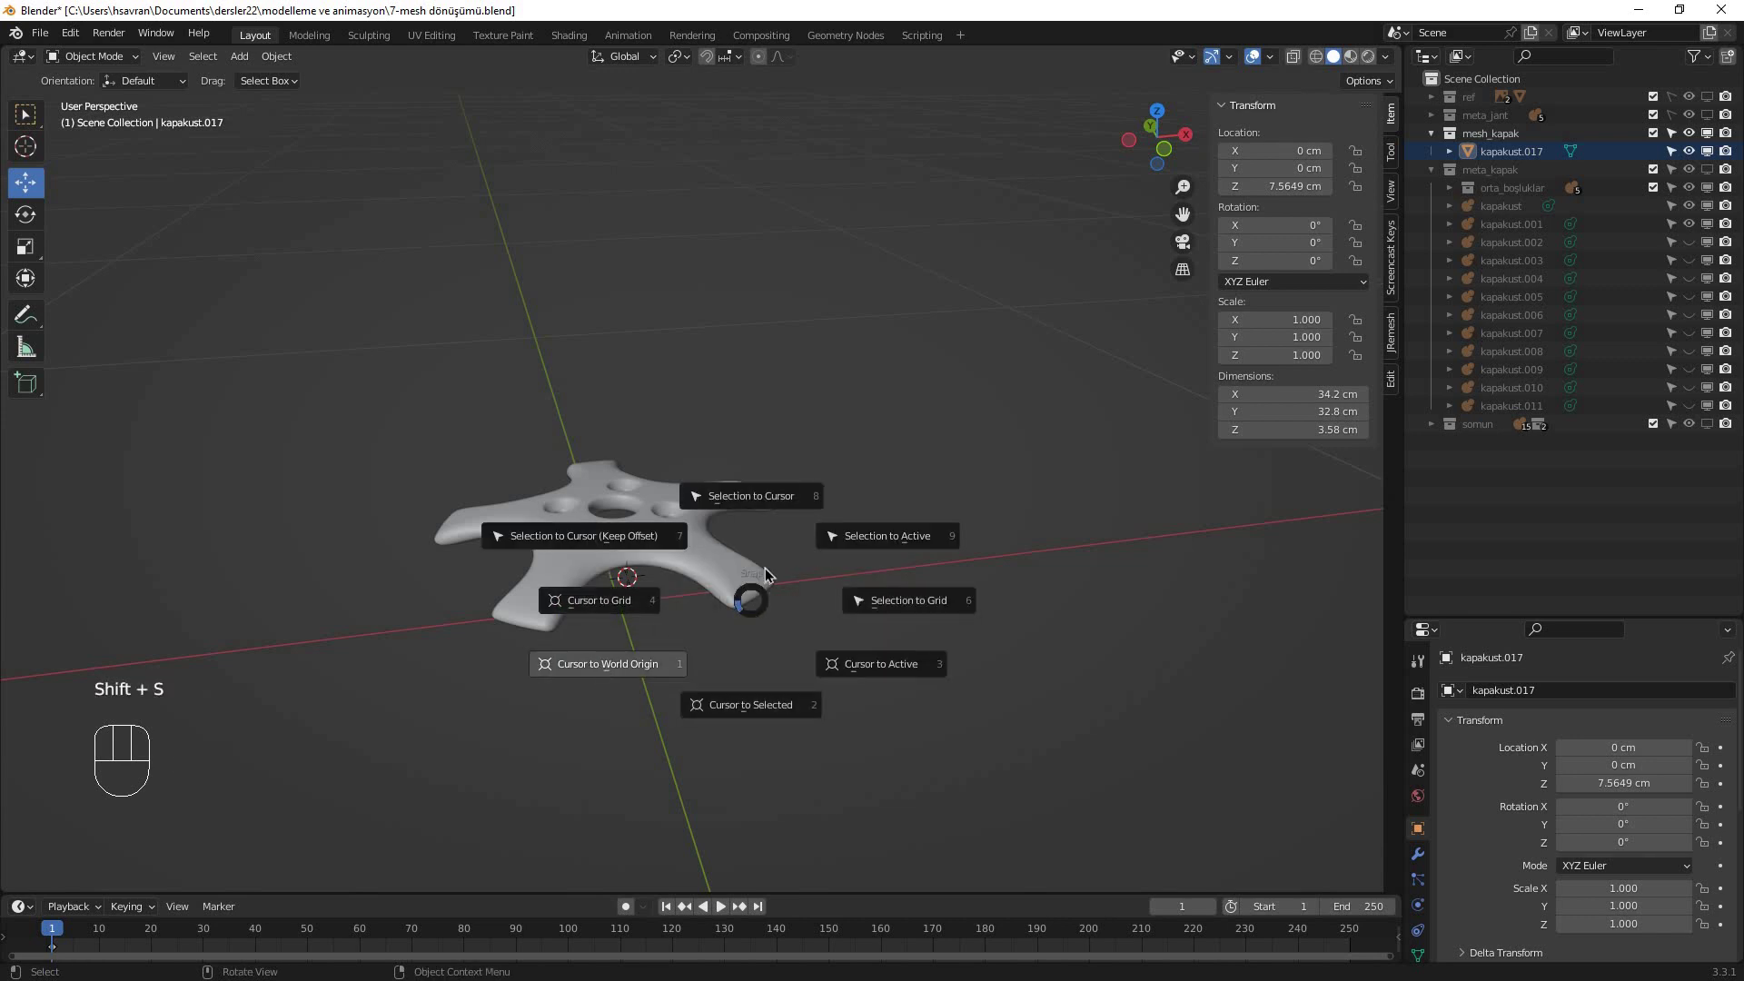
pyautogui.press('1')
pyautogui.hotkey('shift', 'a')
pyautogui.moveTo(779, 569)
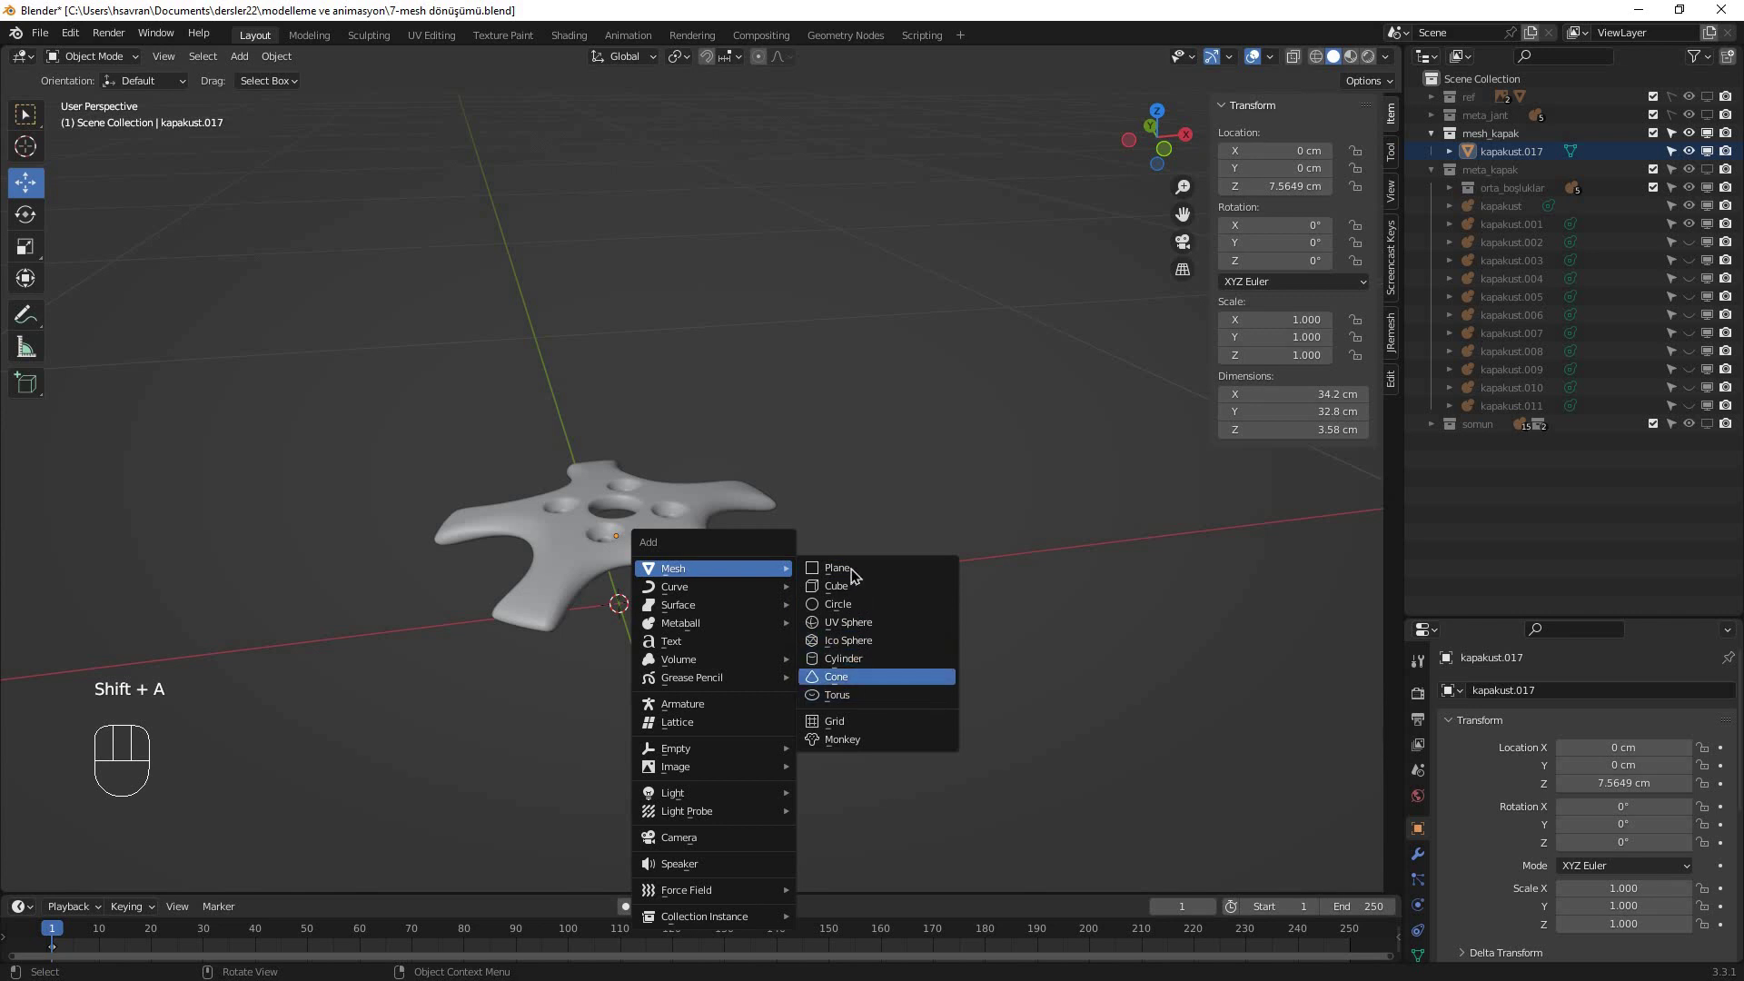
pyautogui.click(853, 596)
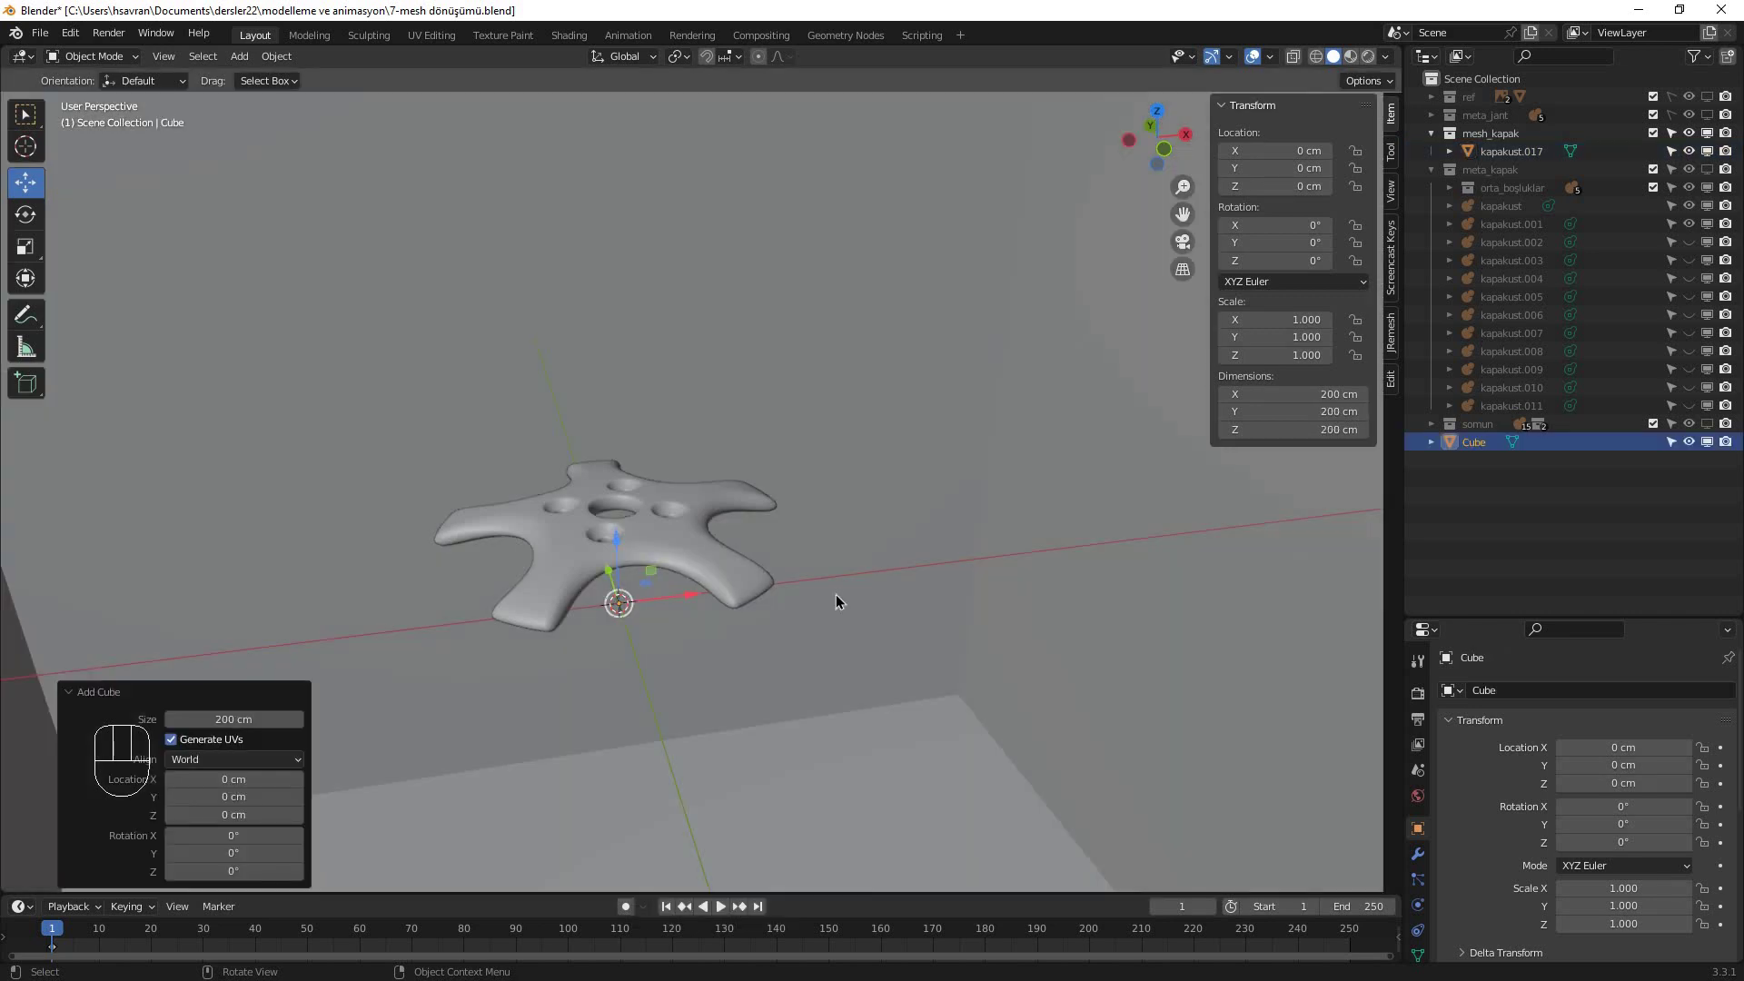
pyautogui.scroll(-1, 836, 594)
pyautogui.scroll(1, 836, 594)
pyautogui.scroll(-4, 835, 594)
# - Enter Edit Mode on the cube and scale it down uniformly by a factor of about 0.196
pyautogui.press('Tab')
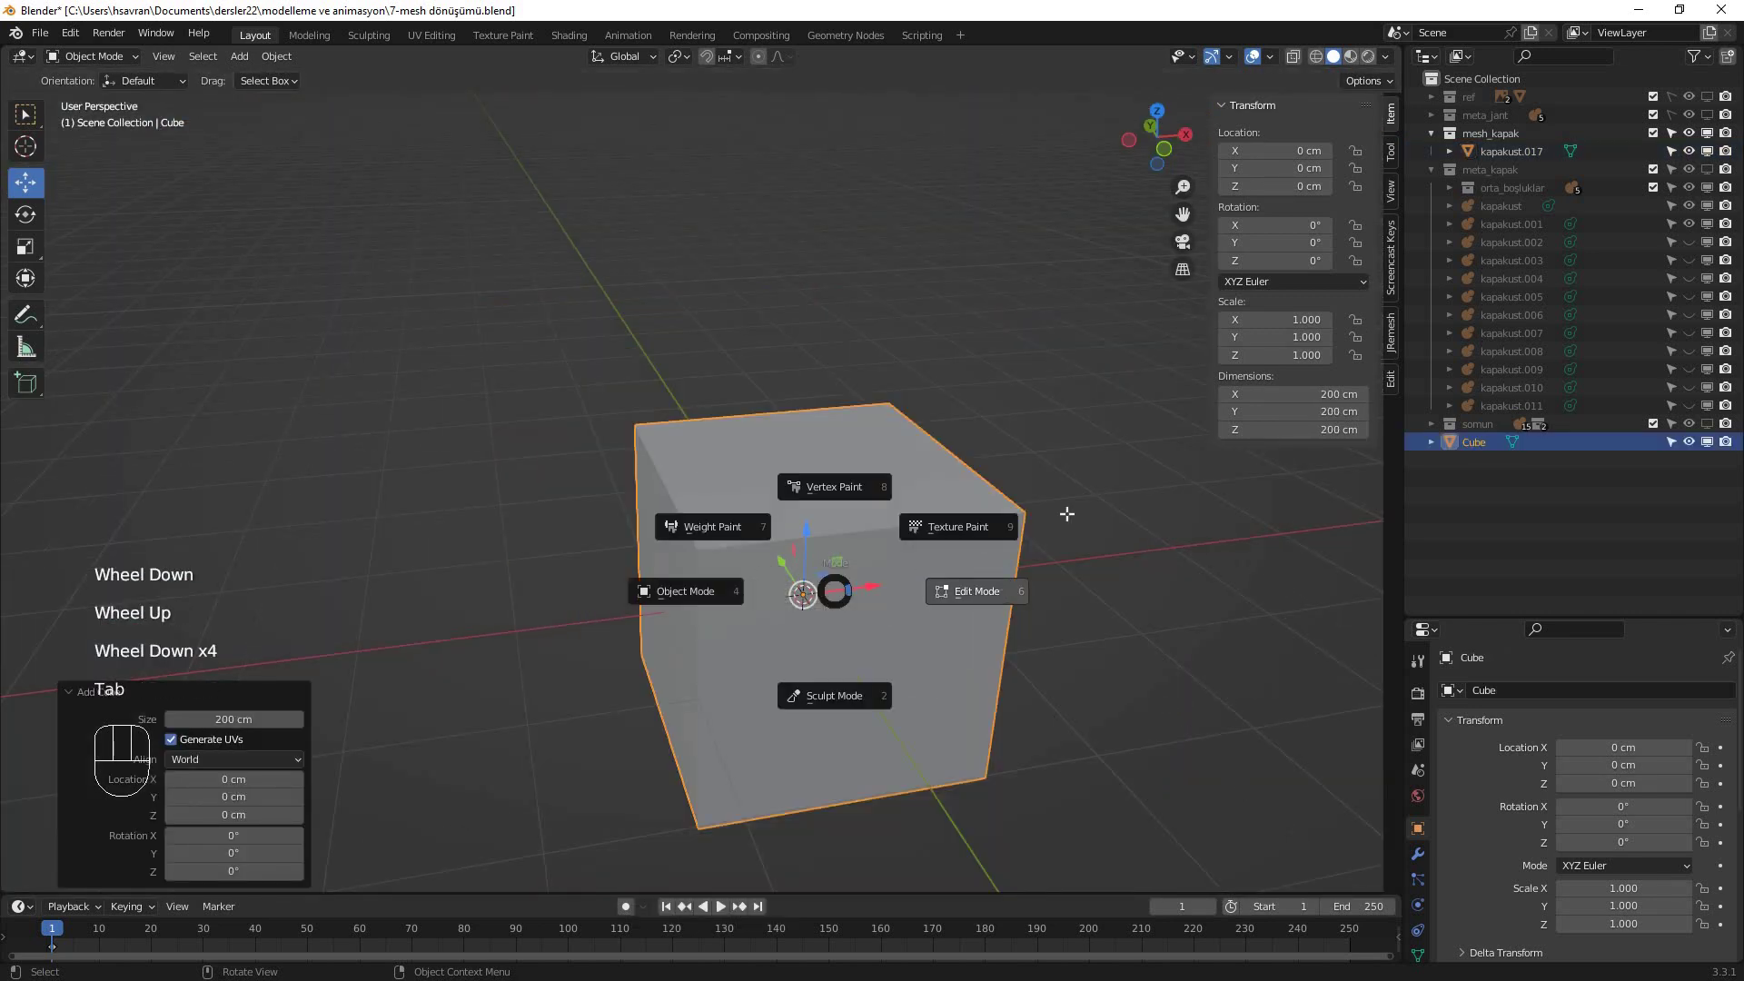
pyautogui.press('s')
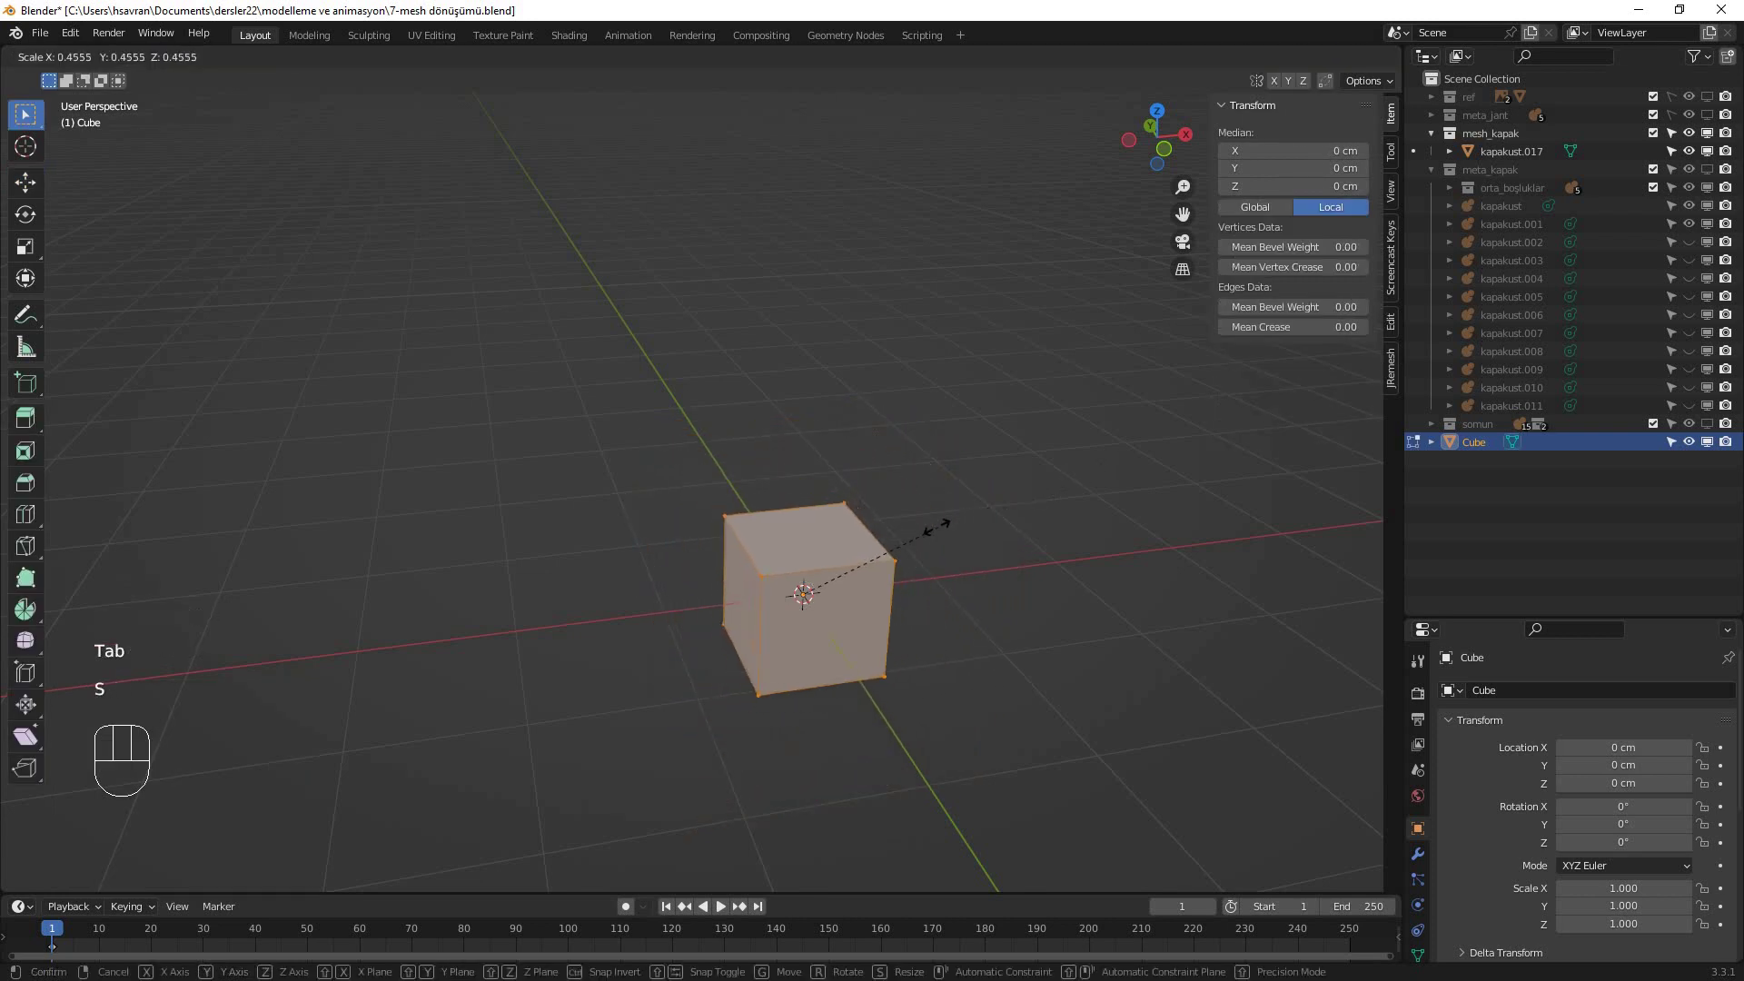
pyautogui.click(835, 588)
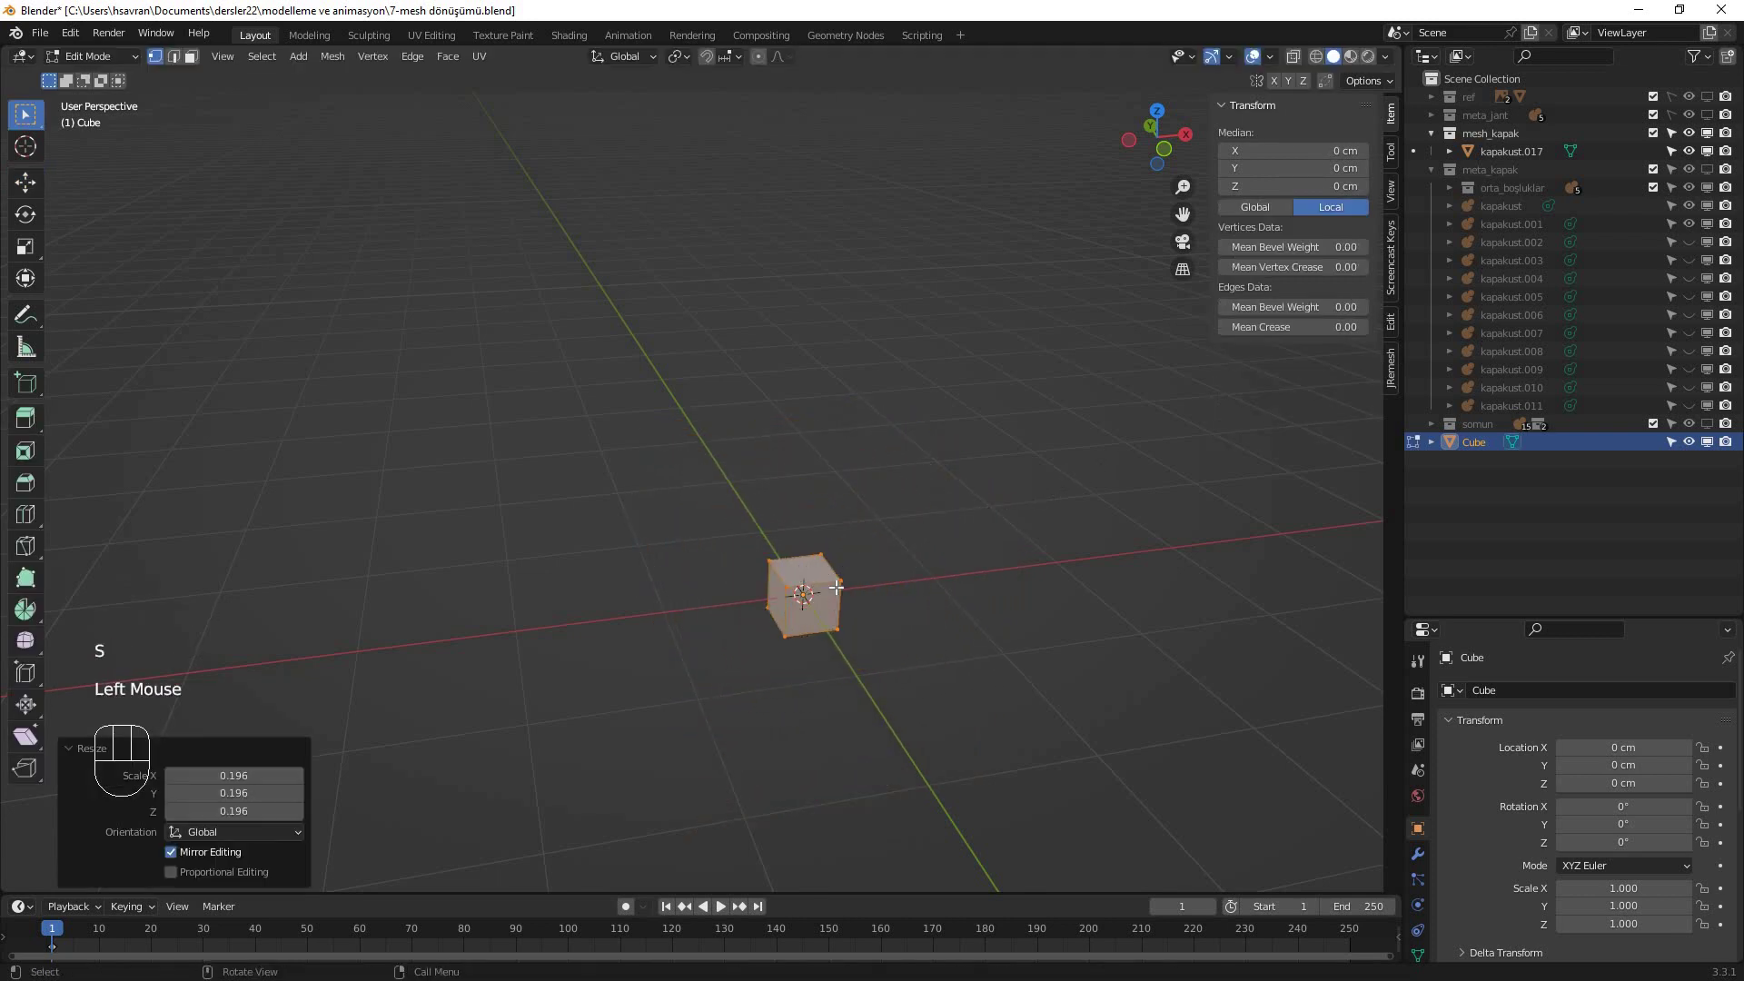
# - In front view, move the cube's geometry up along Z by about 32.7 cm, above the cover
pyautogui.press('KP_1')
pyautogui.scroll(4, 658, 410)
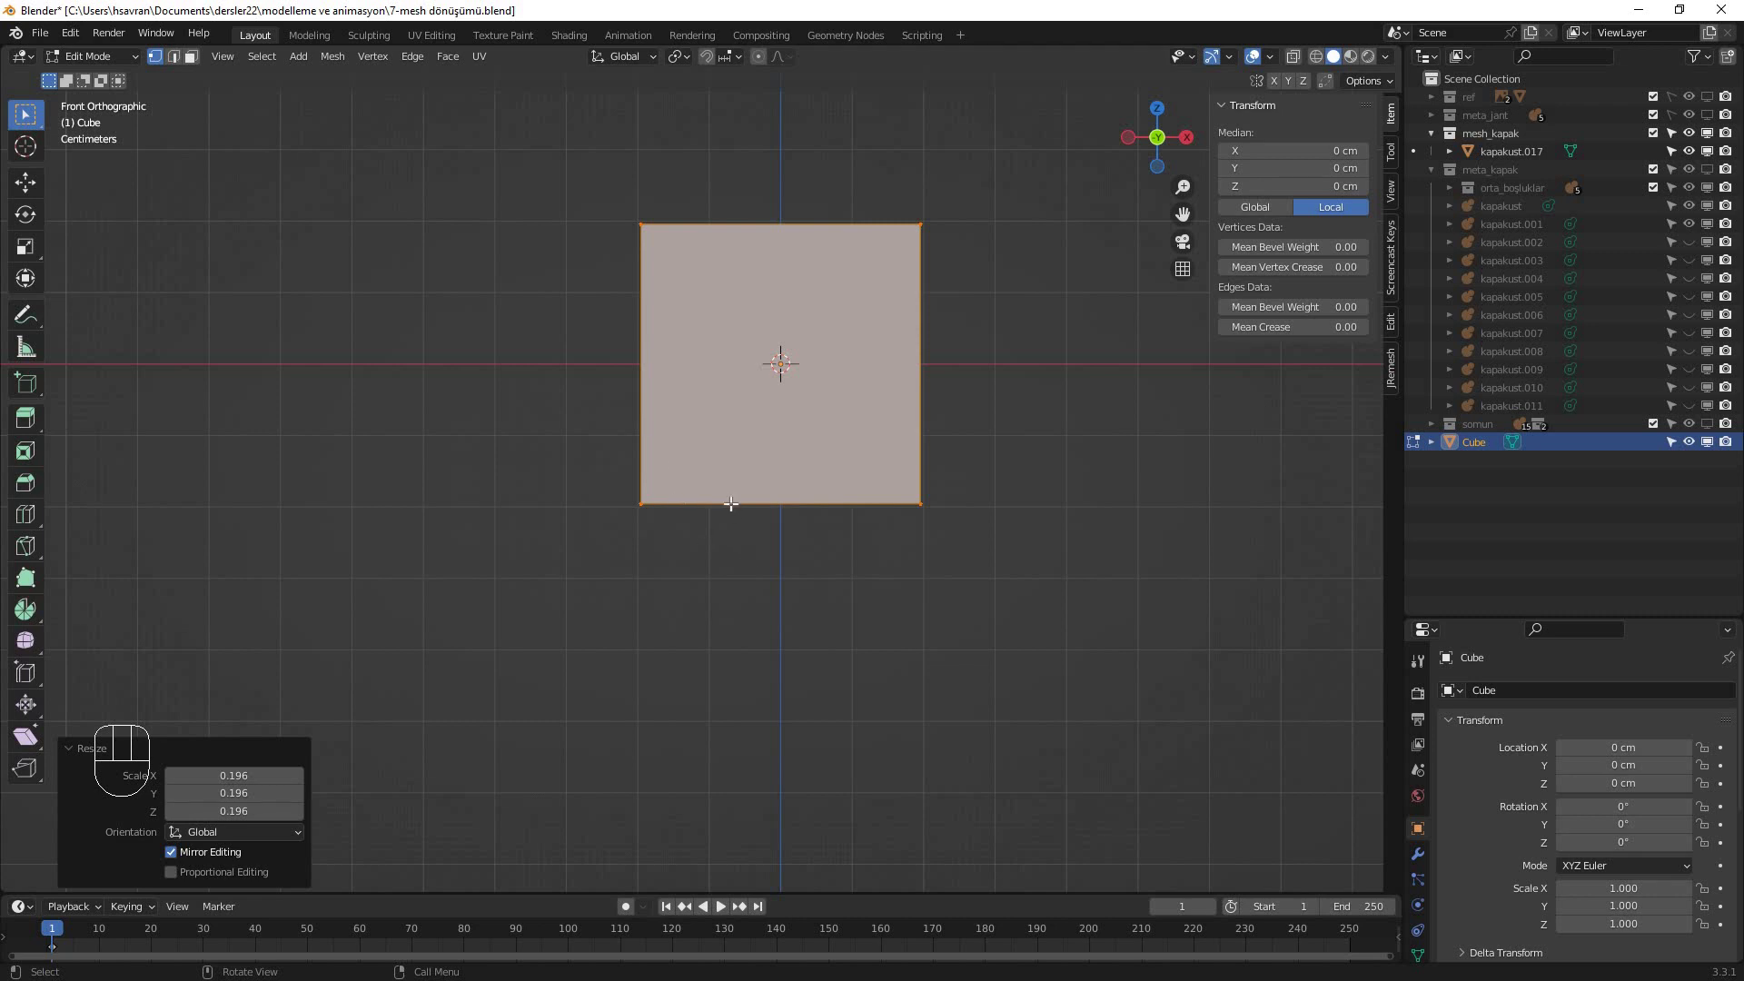
pyautogui.press('g')
pyautogui.press('z')
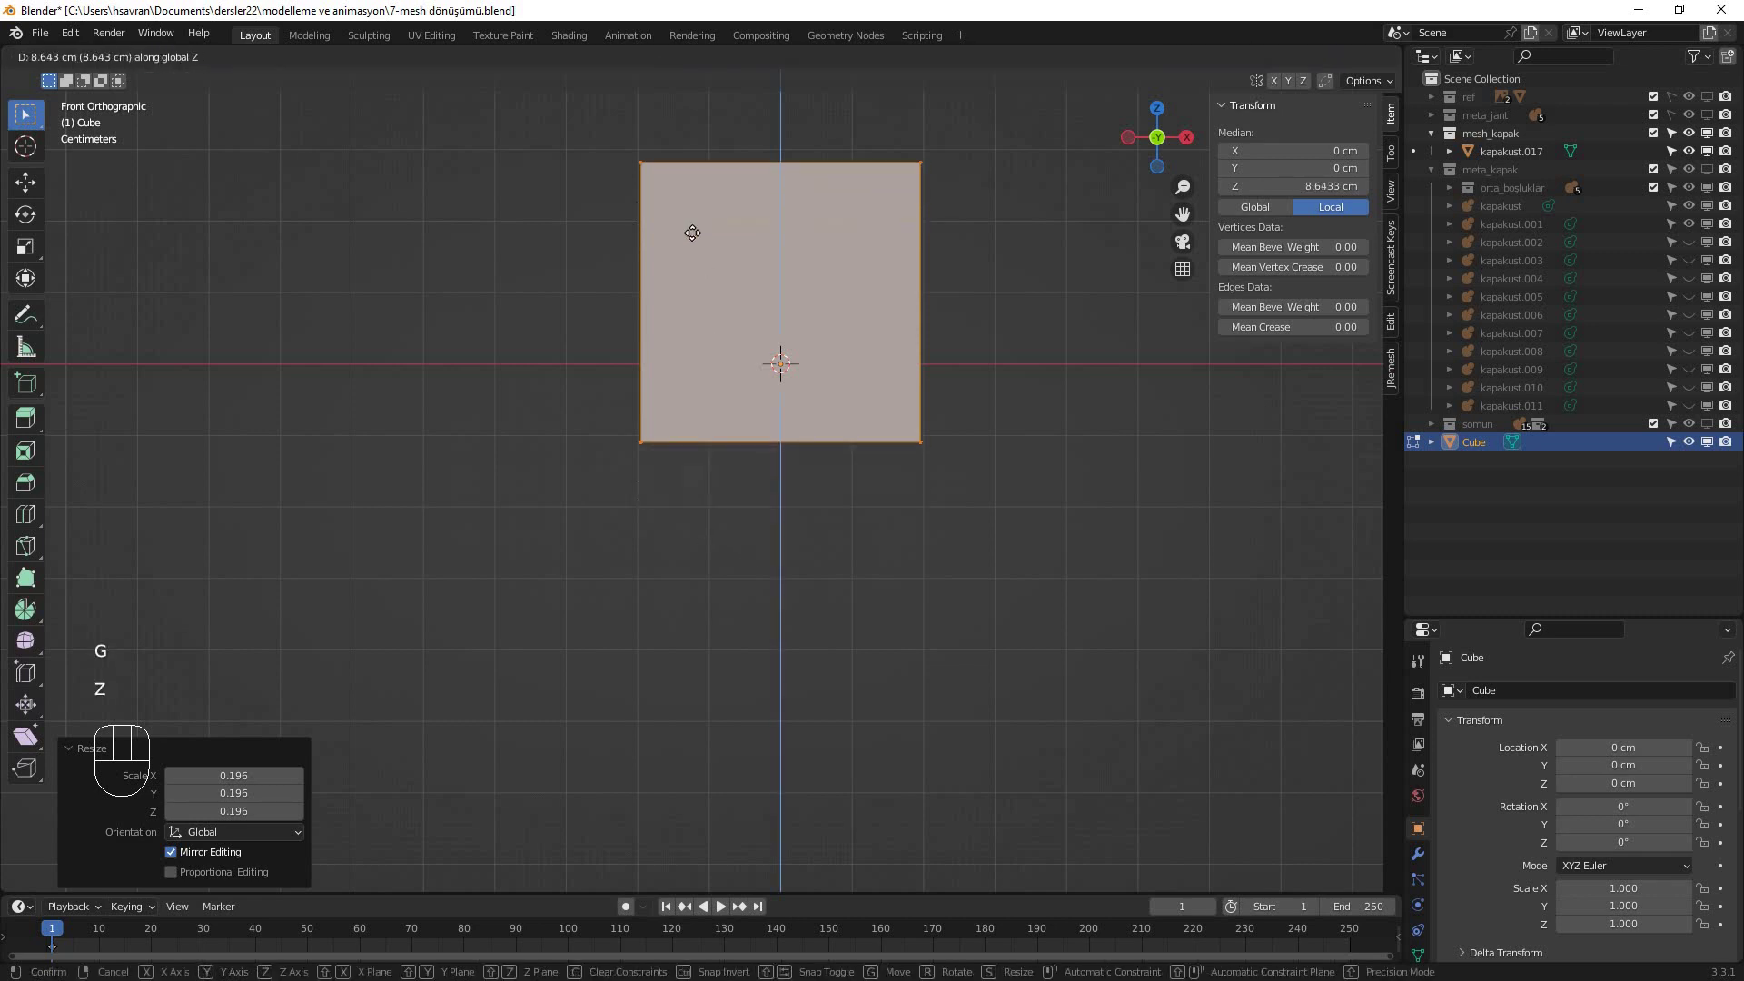
pyautogui.click(754, 316)
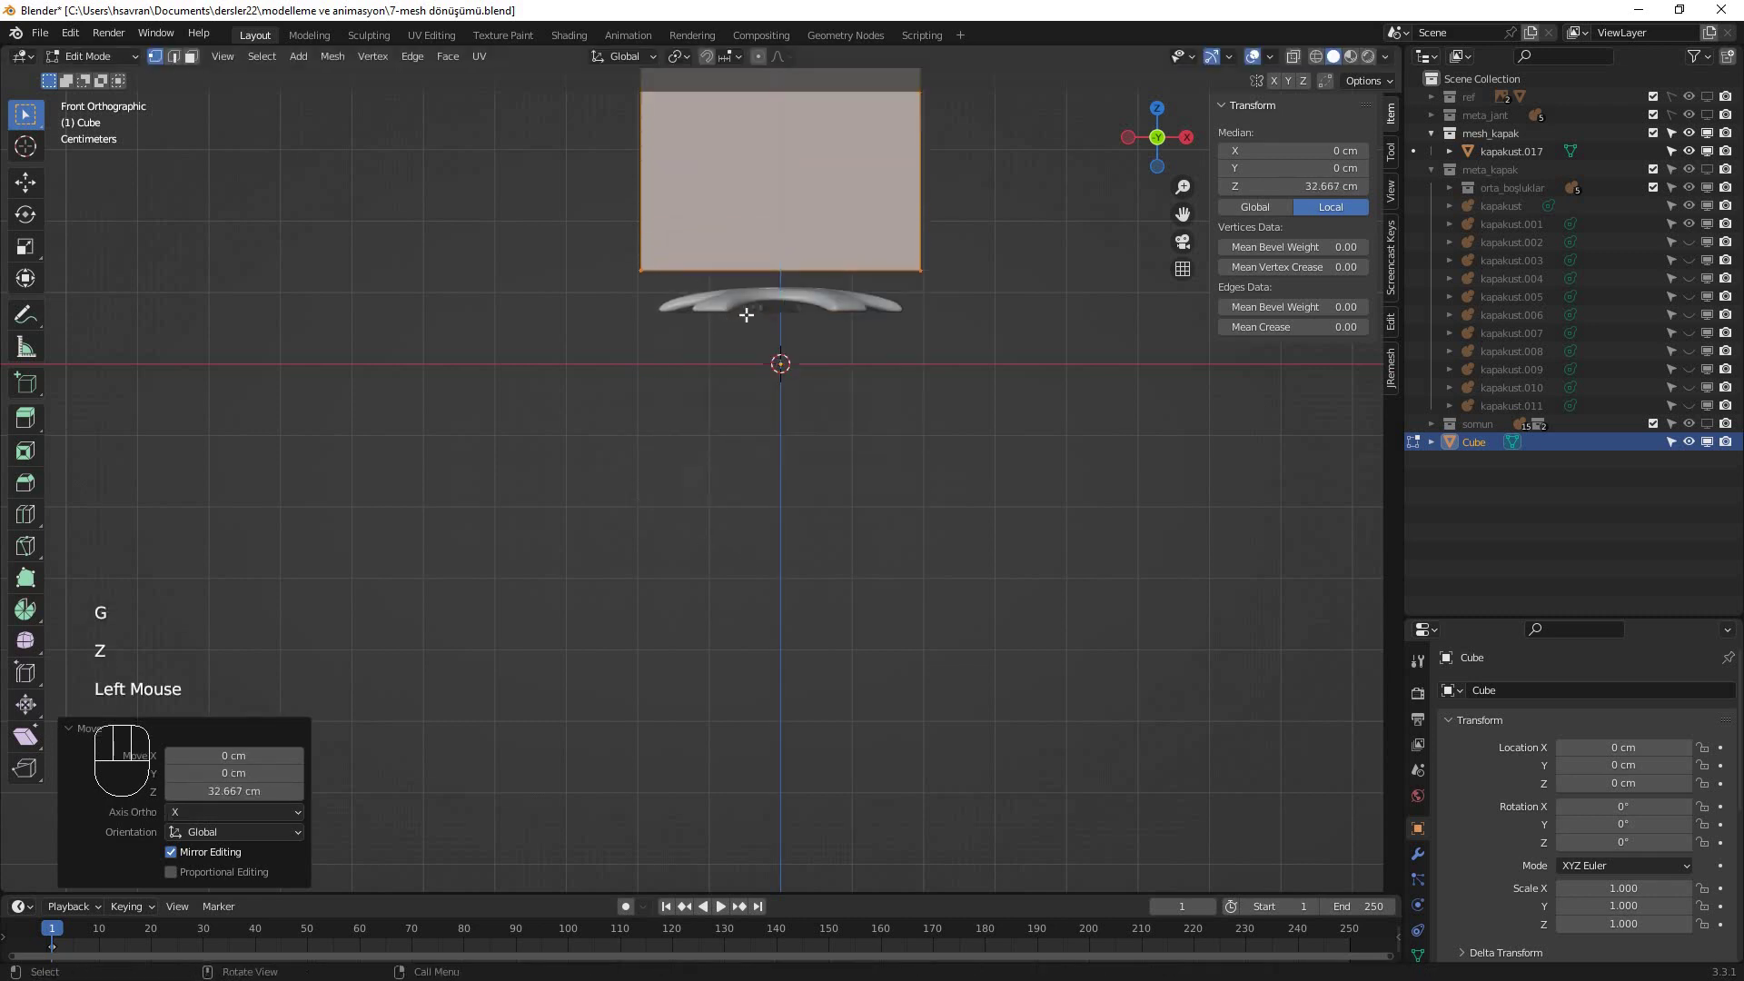
# - Flatten the cube along Z by scaling it to a factor of about 0.37
pyautogui.keyDown('shift'); pyautogui.moveTo(790, 479); pyautogui.dragTo(813, 550, button='middle'); pyautogui.keyUp('shift')
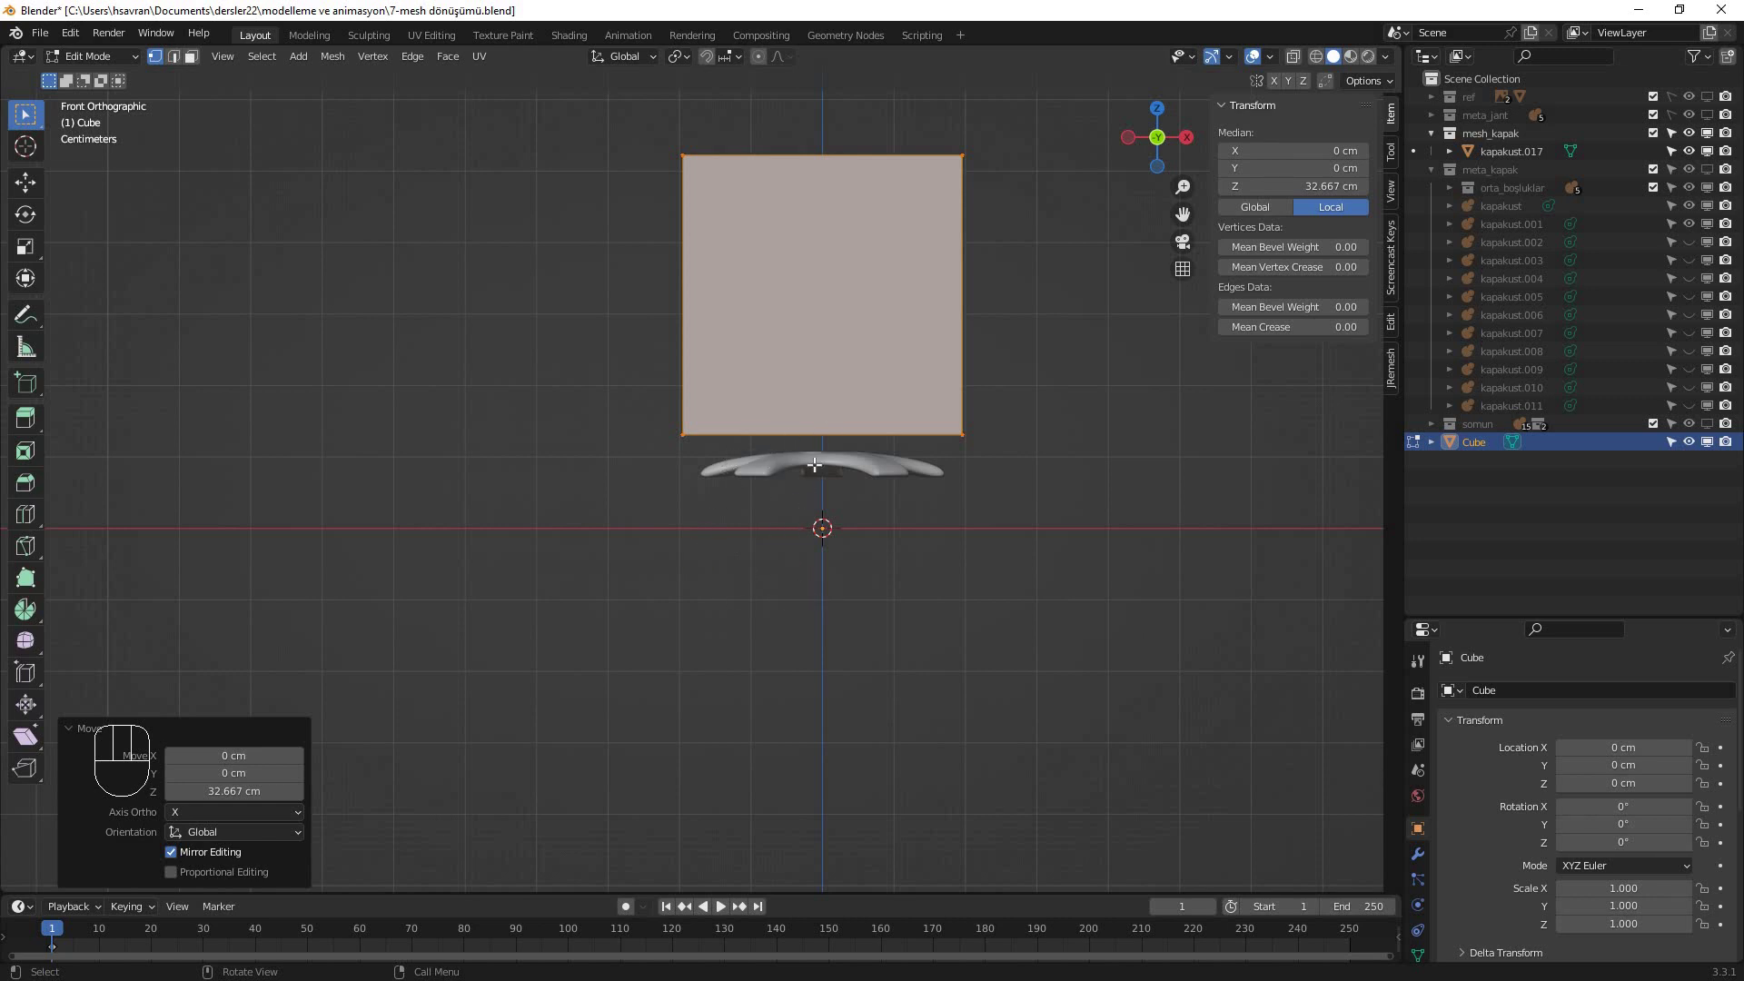
pyautogui.scroll(2, 542, 420)
pyautogui.scroll(2, 869, 414)
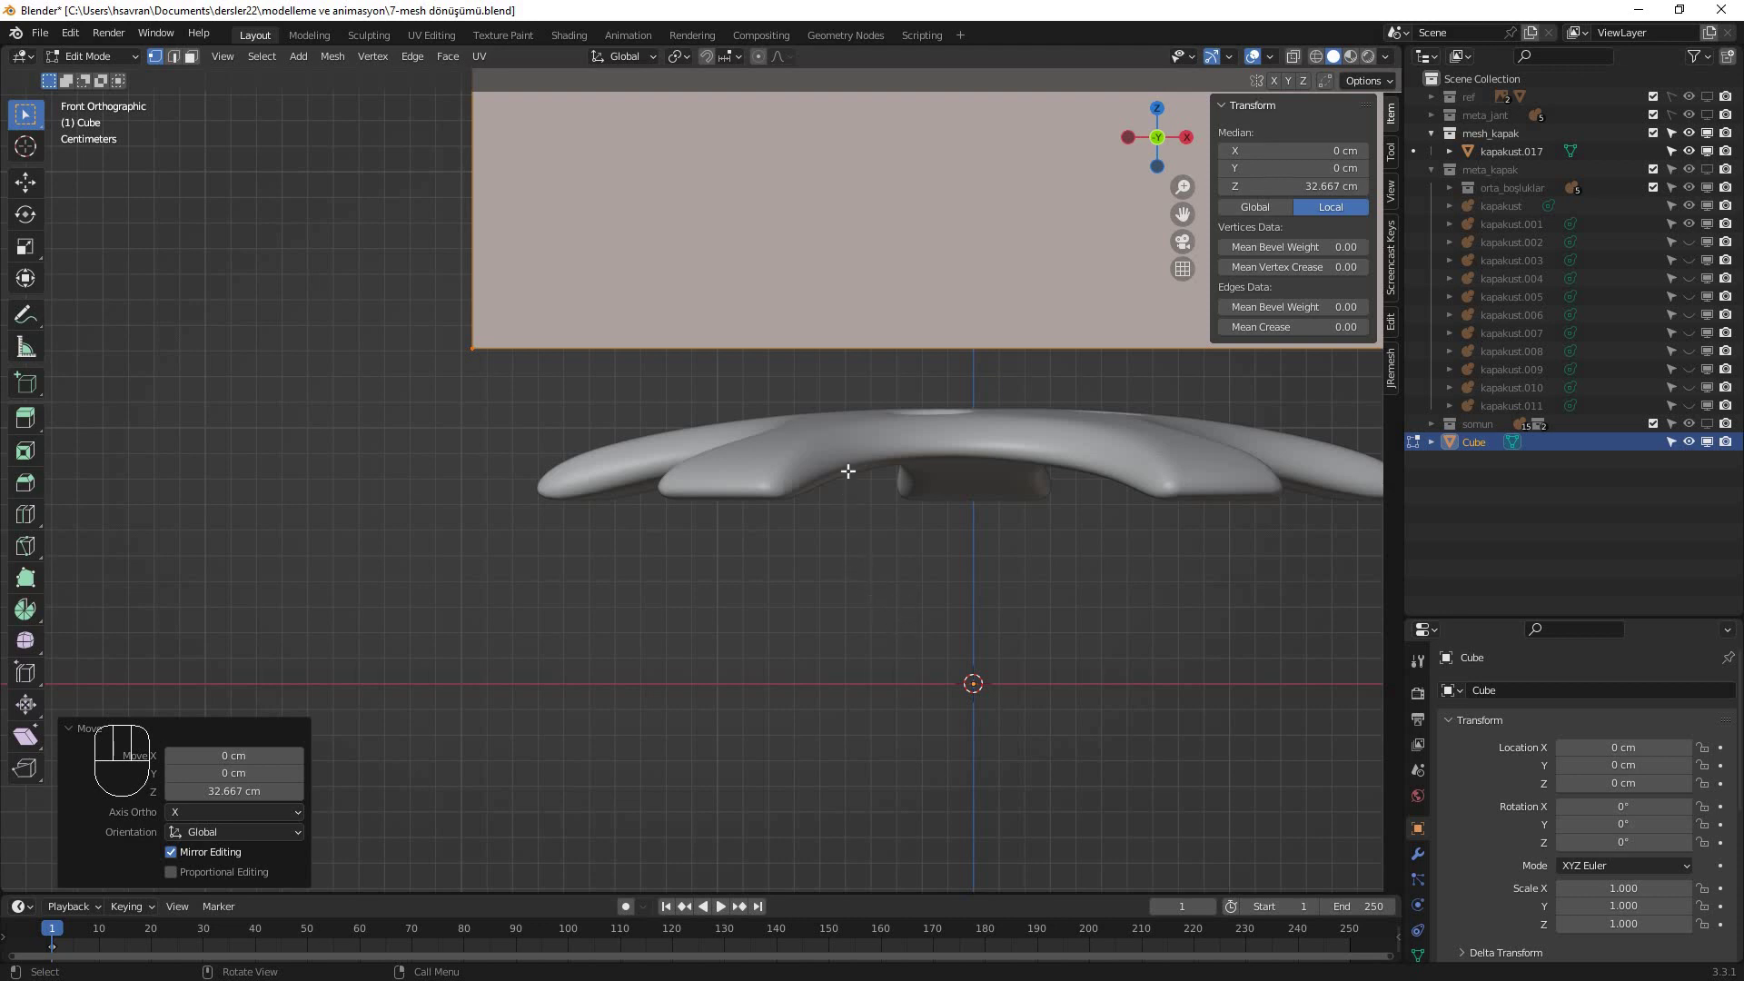
pyautogui.scroll(-3, 826, 425)
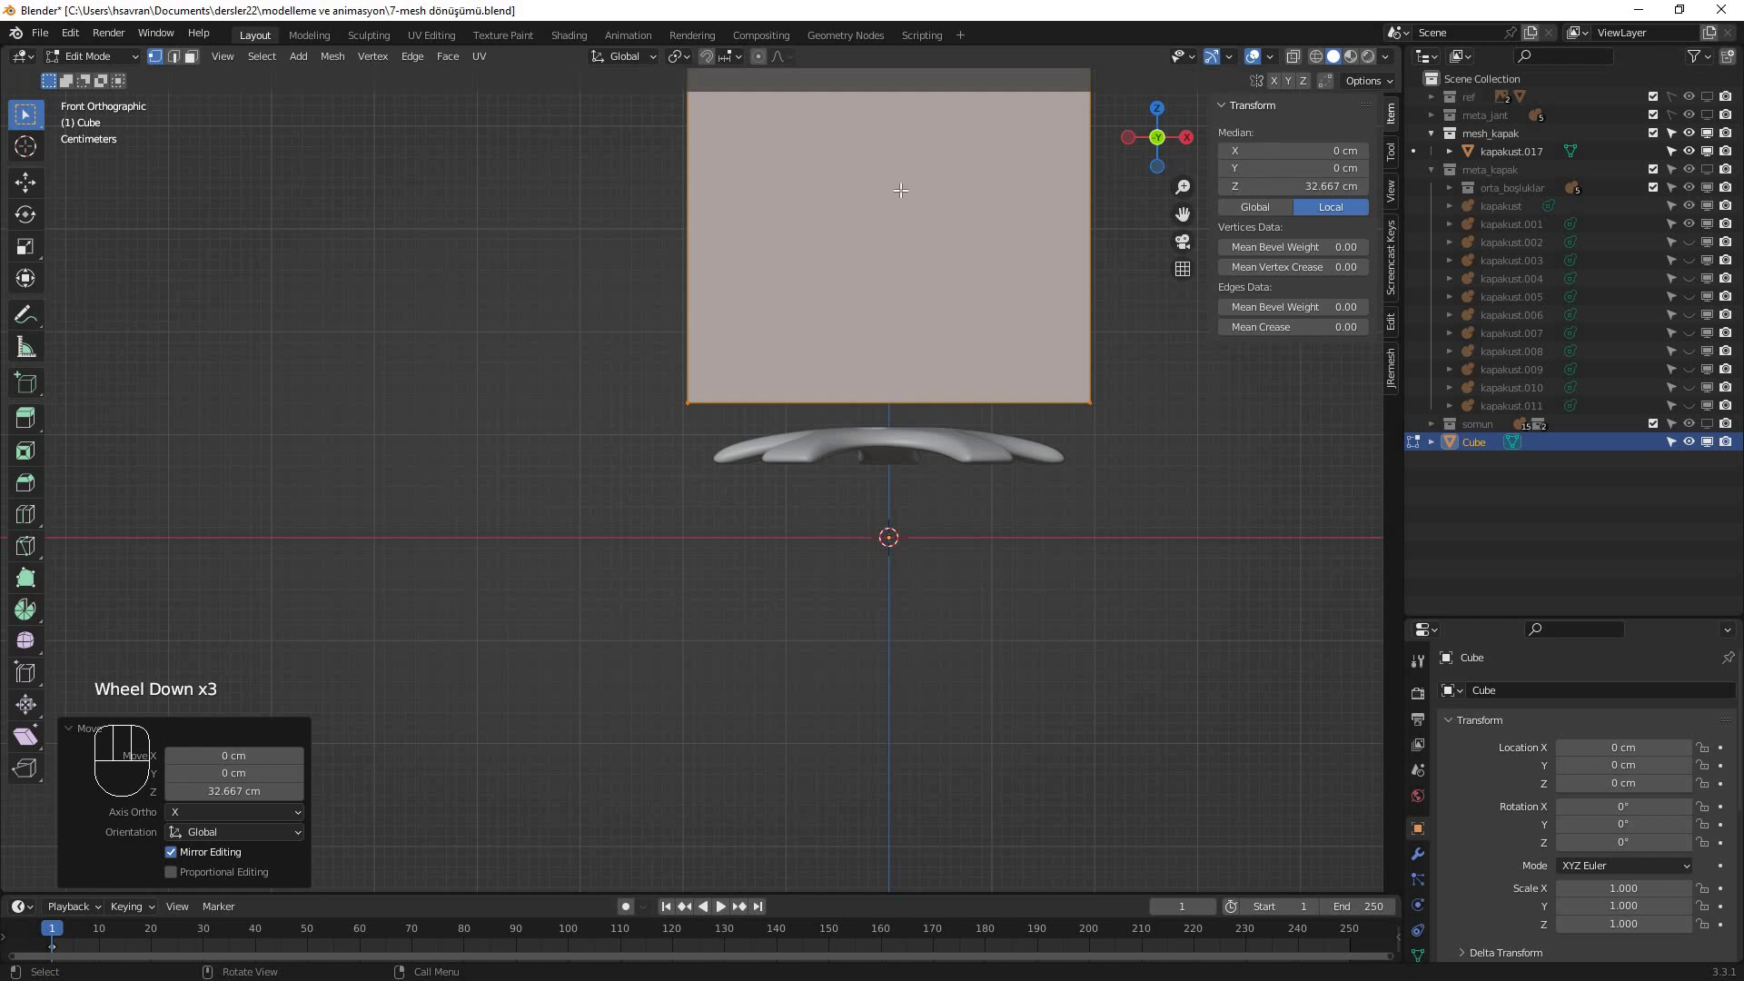
pyautogui.scroll(-2, 906, 197)
pyautogui.keyDown('shift'); pyautogui.moveTo(905, 125); pyautogui.dragTo(904, 197, button='middle'); pyautogui.keyUp('shift')
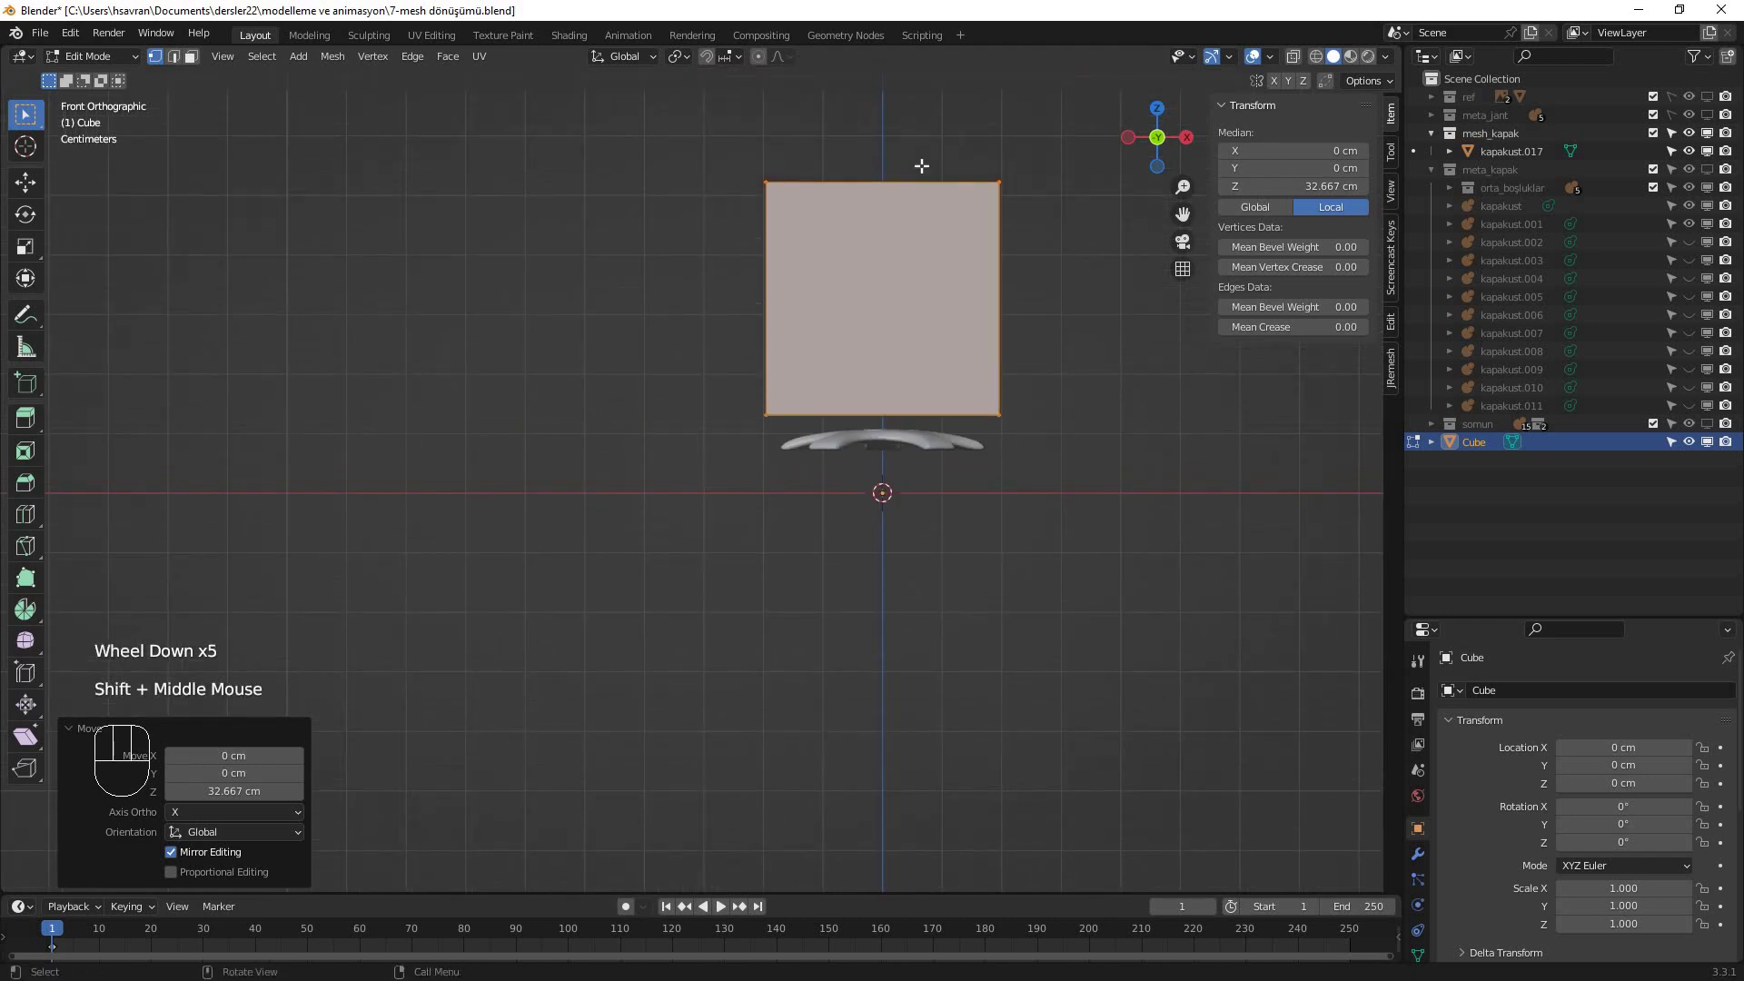
pyautogui.press('s')
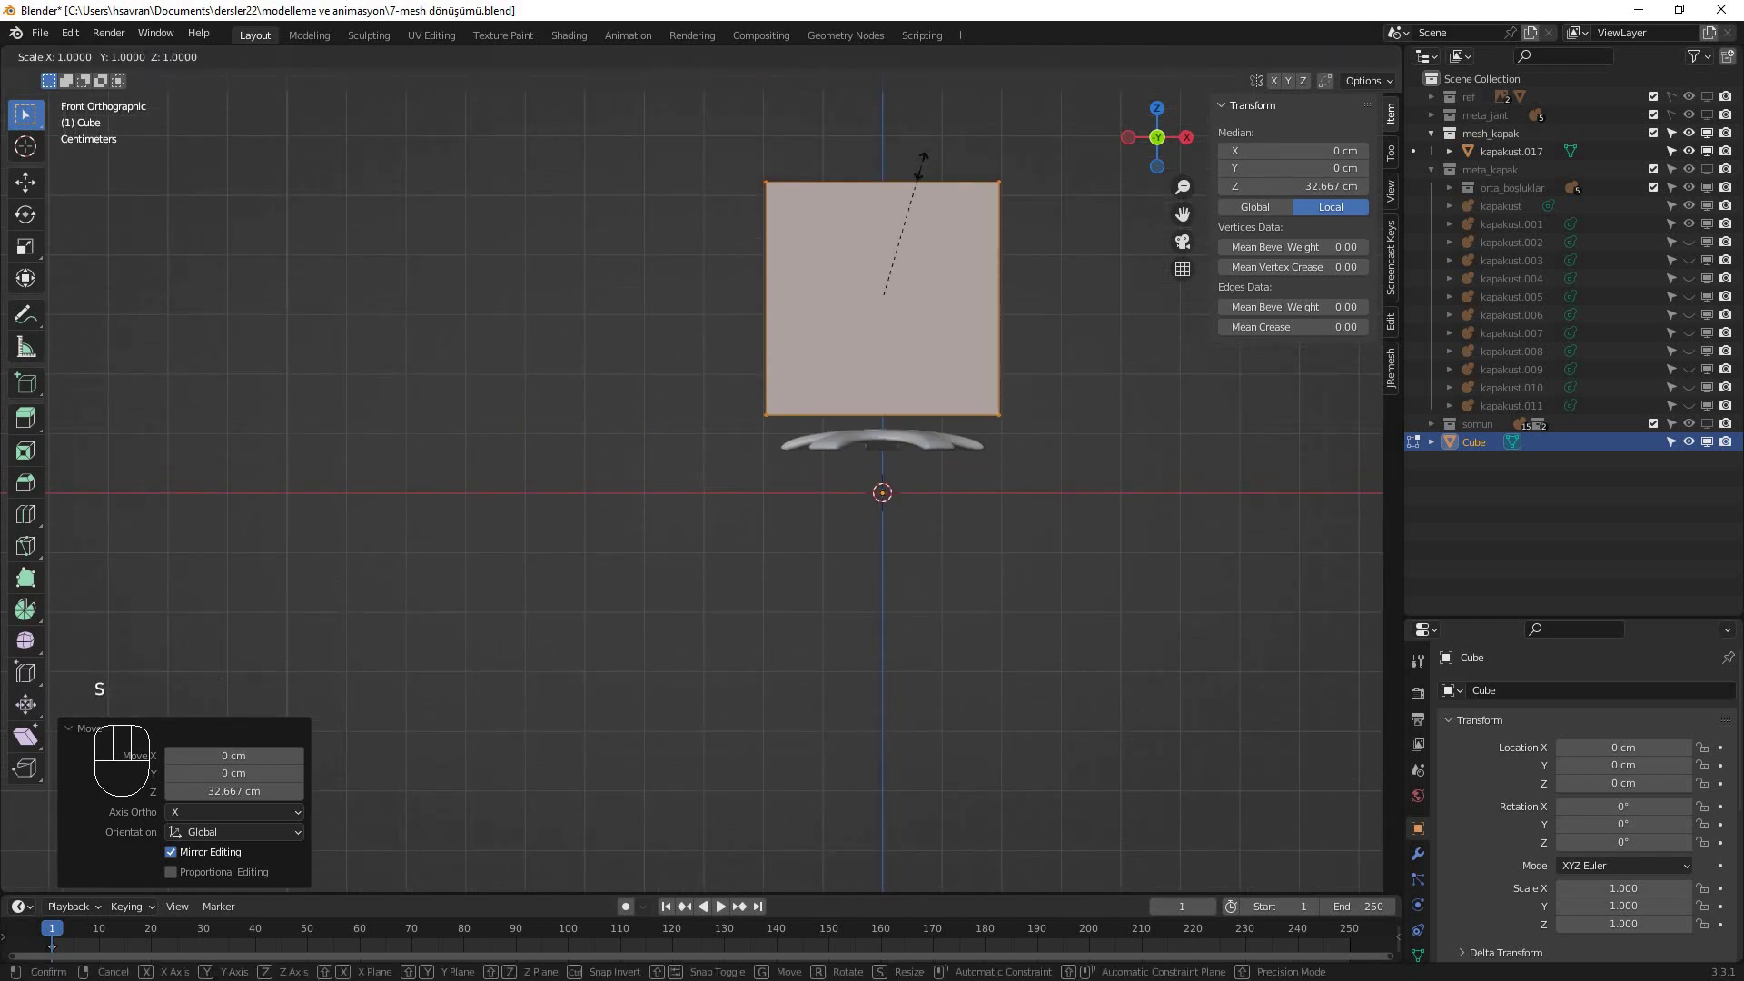
pyautogui.press('z')
pyautogui.click(891, 256)
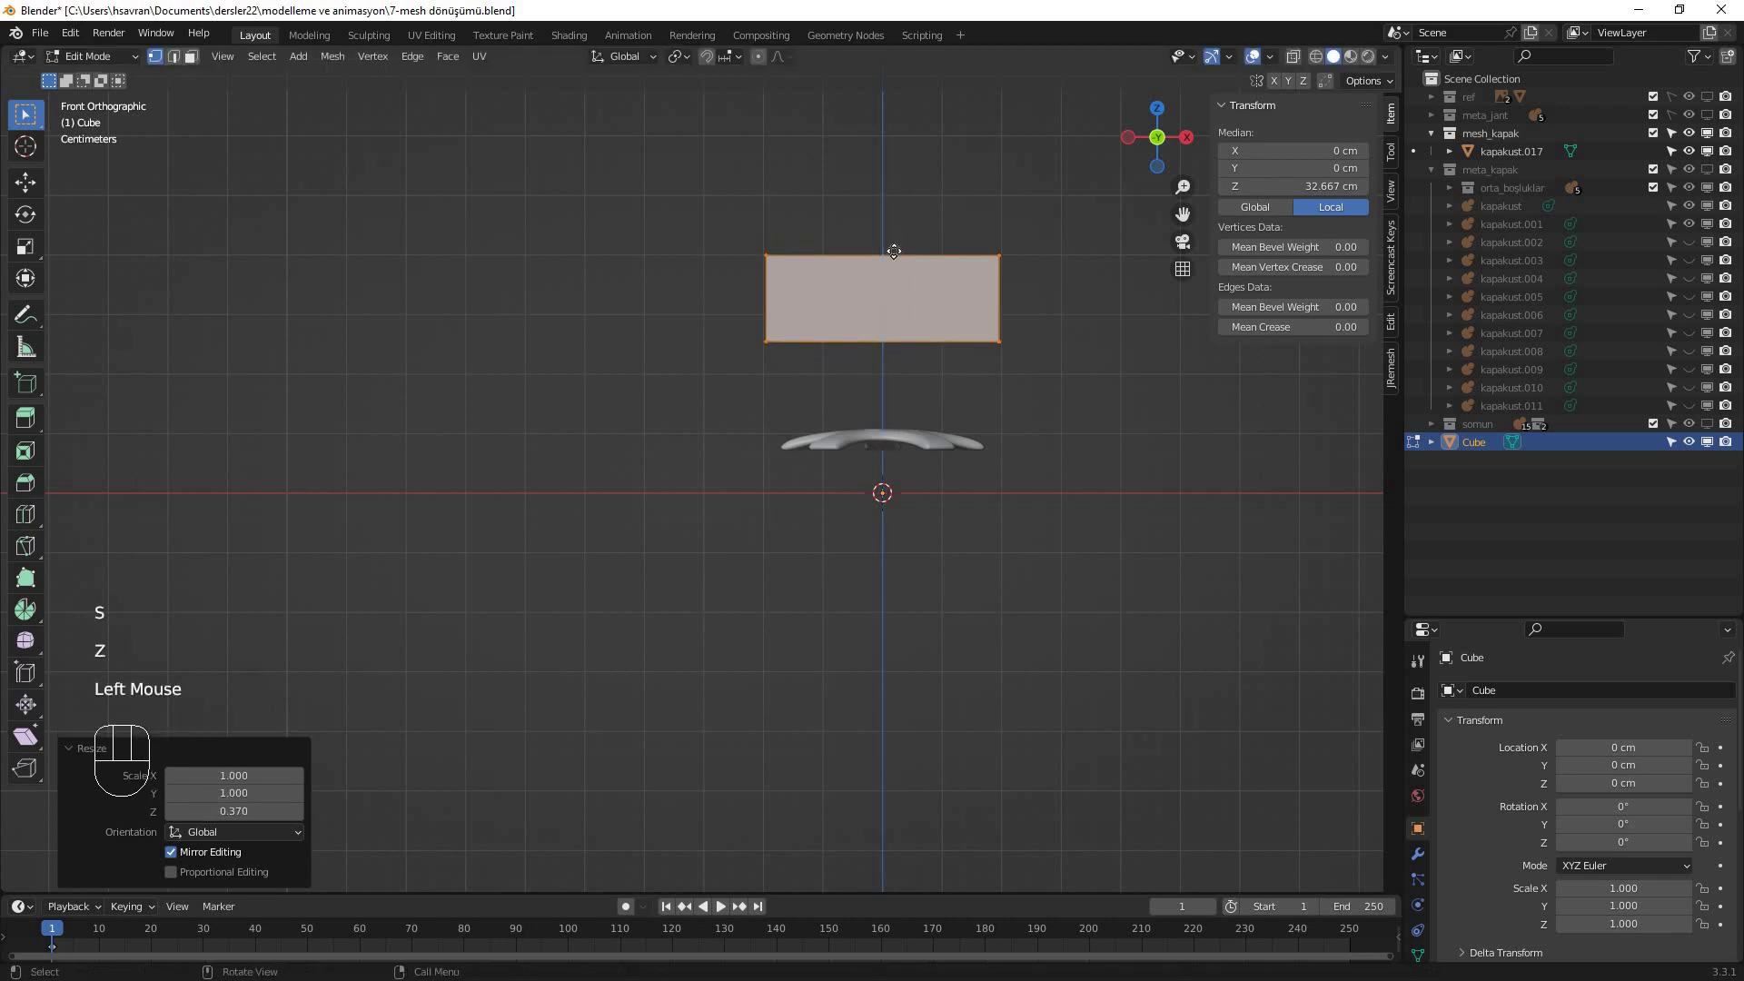
# - Lower the flattened box about 20.6 cm along Z over the cover and shift it about -19.7 cm along X
pyautogui.press('g')
pyautogui.press('z')
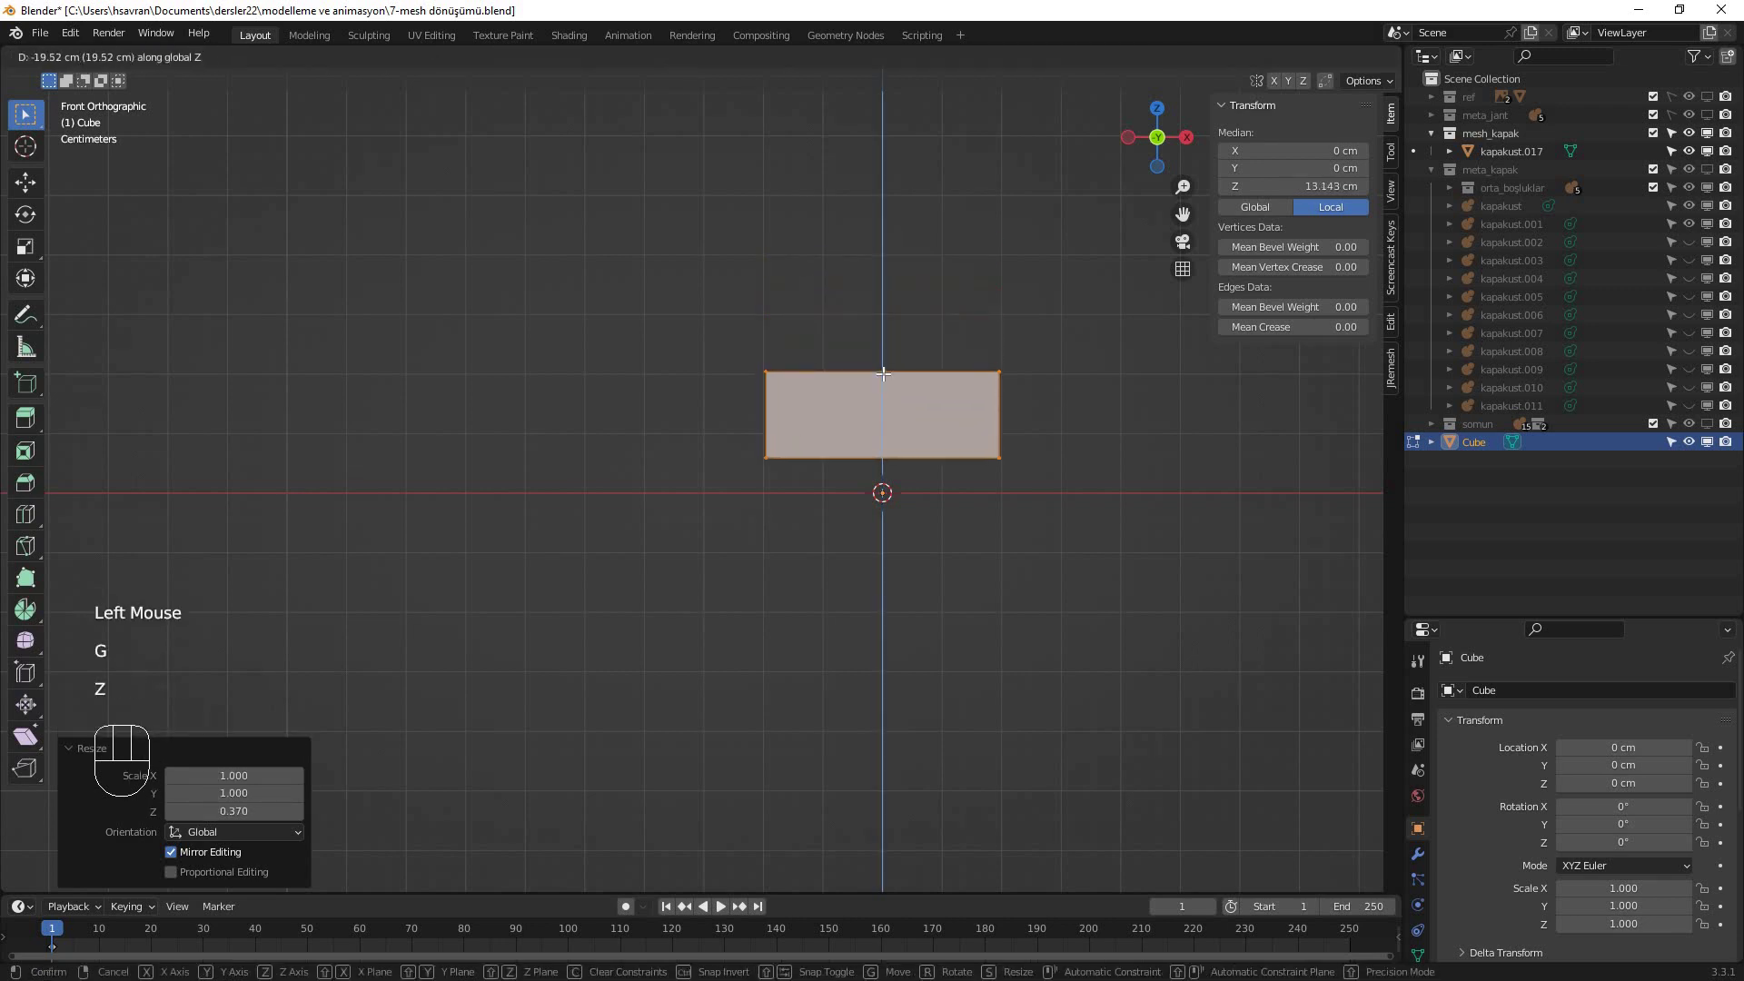
pyautogui.click(883, 376)
pyautogui.press('g')
pyautogui.press('x')
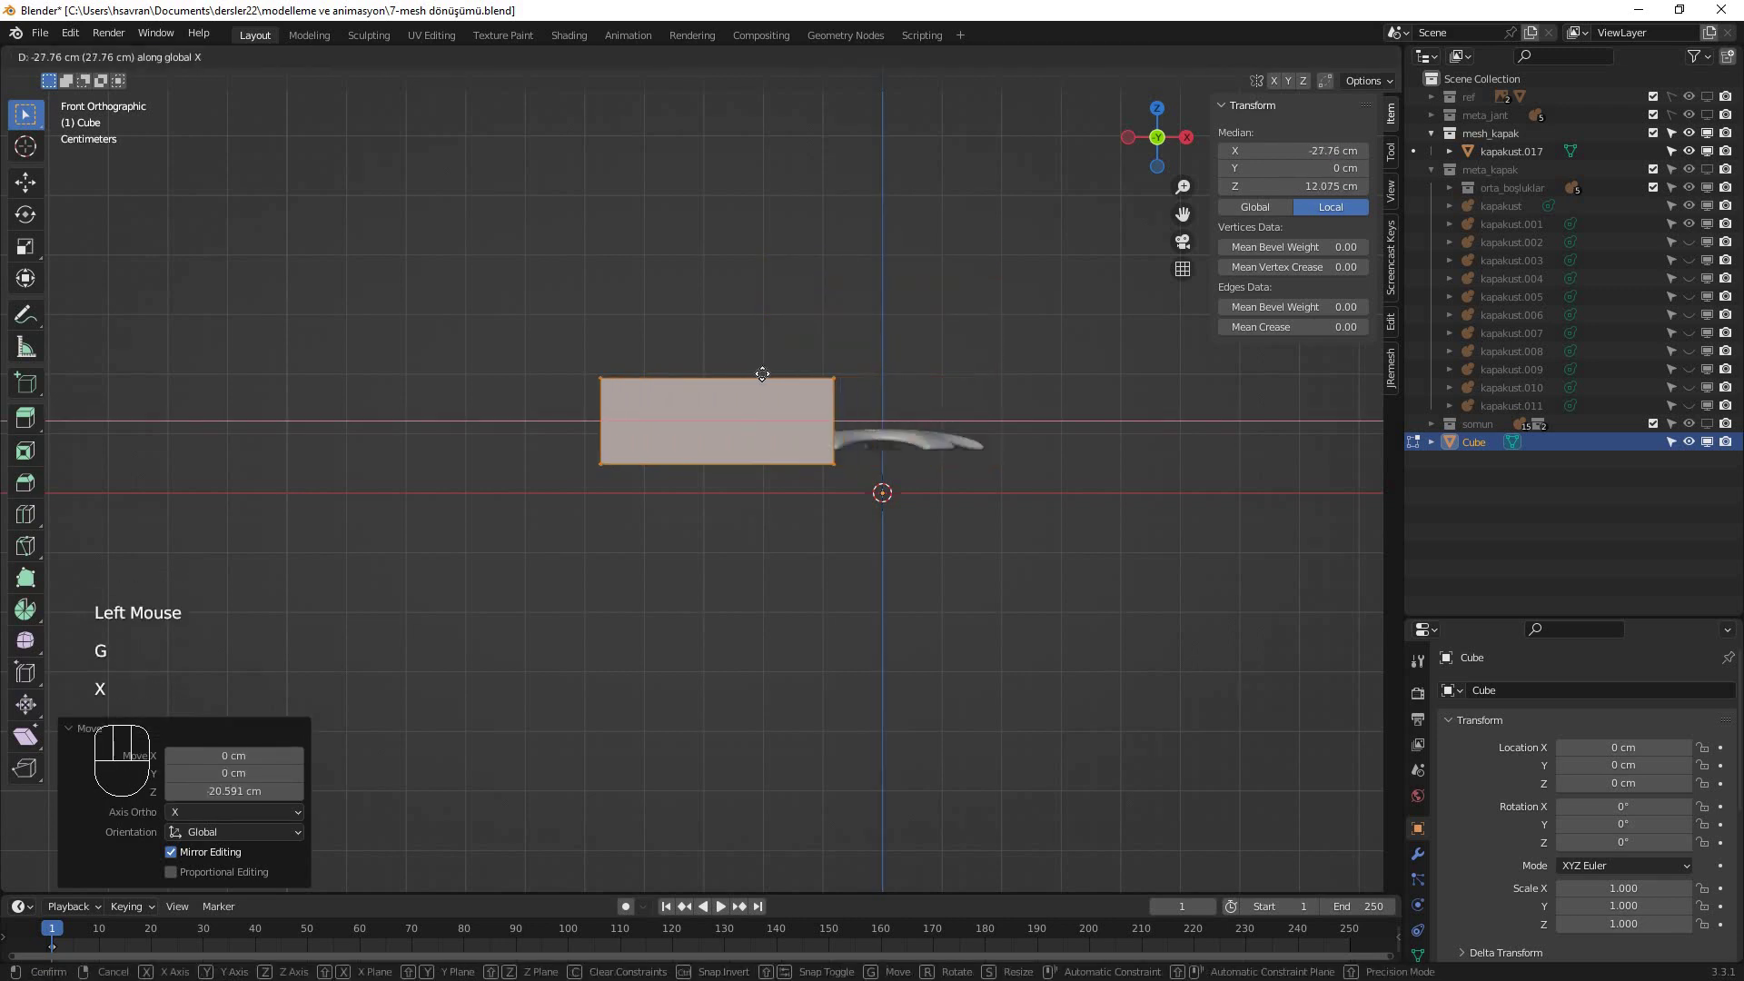
pyautogui.click(828, 385)
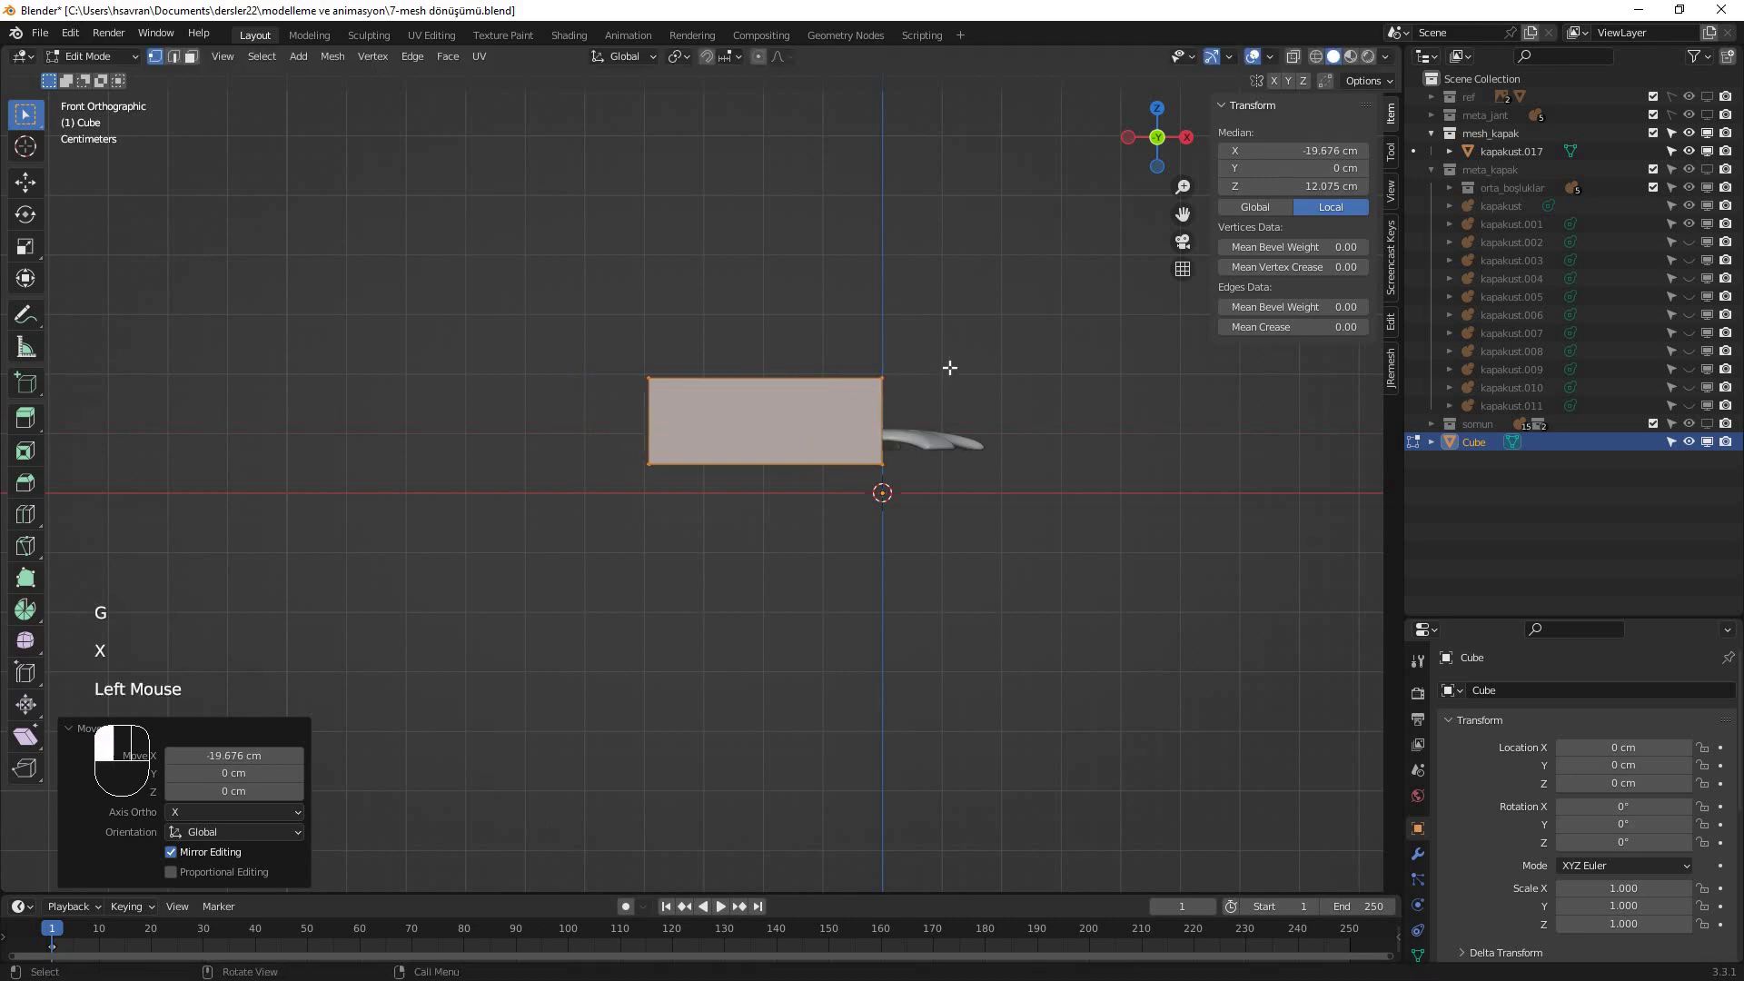
# - With X-Ray on, select the box's vertices nearest the centre line, set their median X to 0 cm, and switch to top view
pyautogui.scroll(8, 945, 375)
pyautogui.scroll(-2, 920, 409)
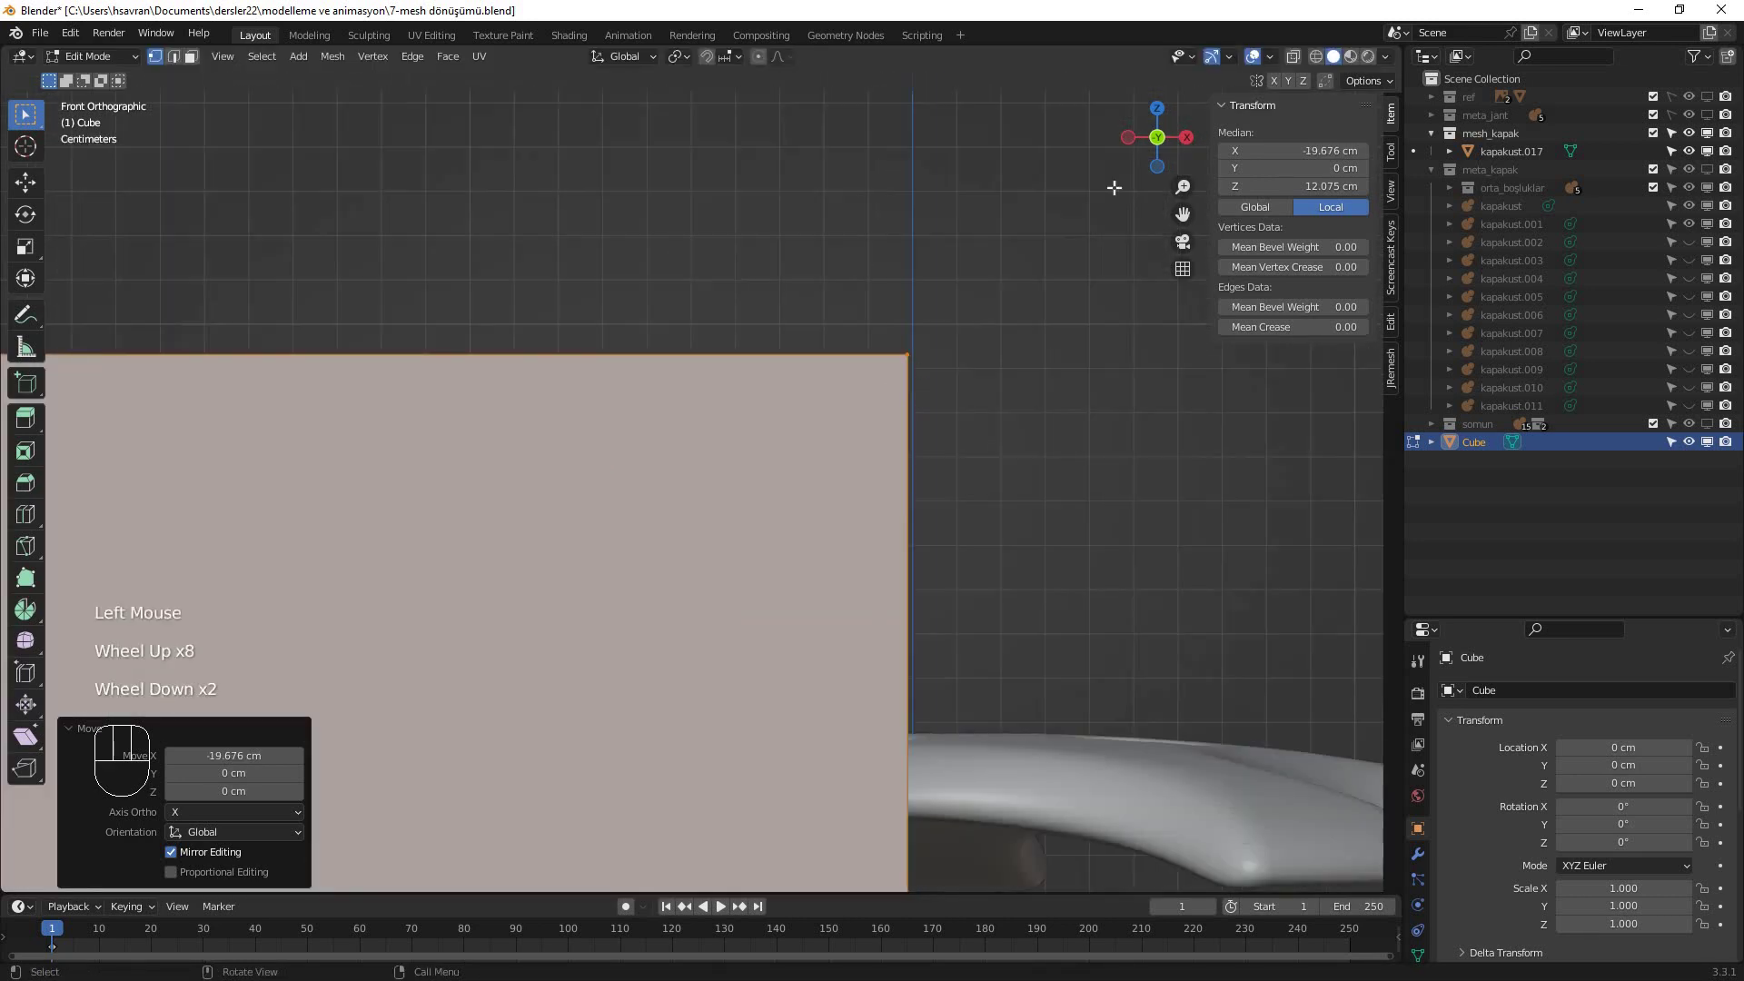
pyautogui.scroll(-1, 1301, 61)
pyautogui.click(1294, 56)
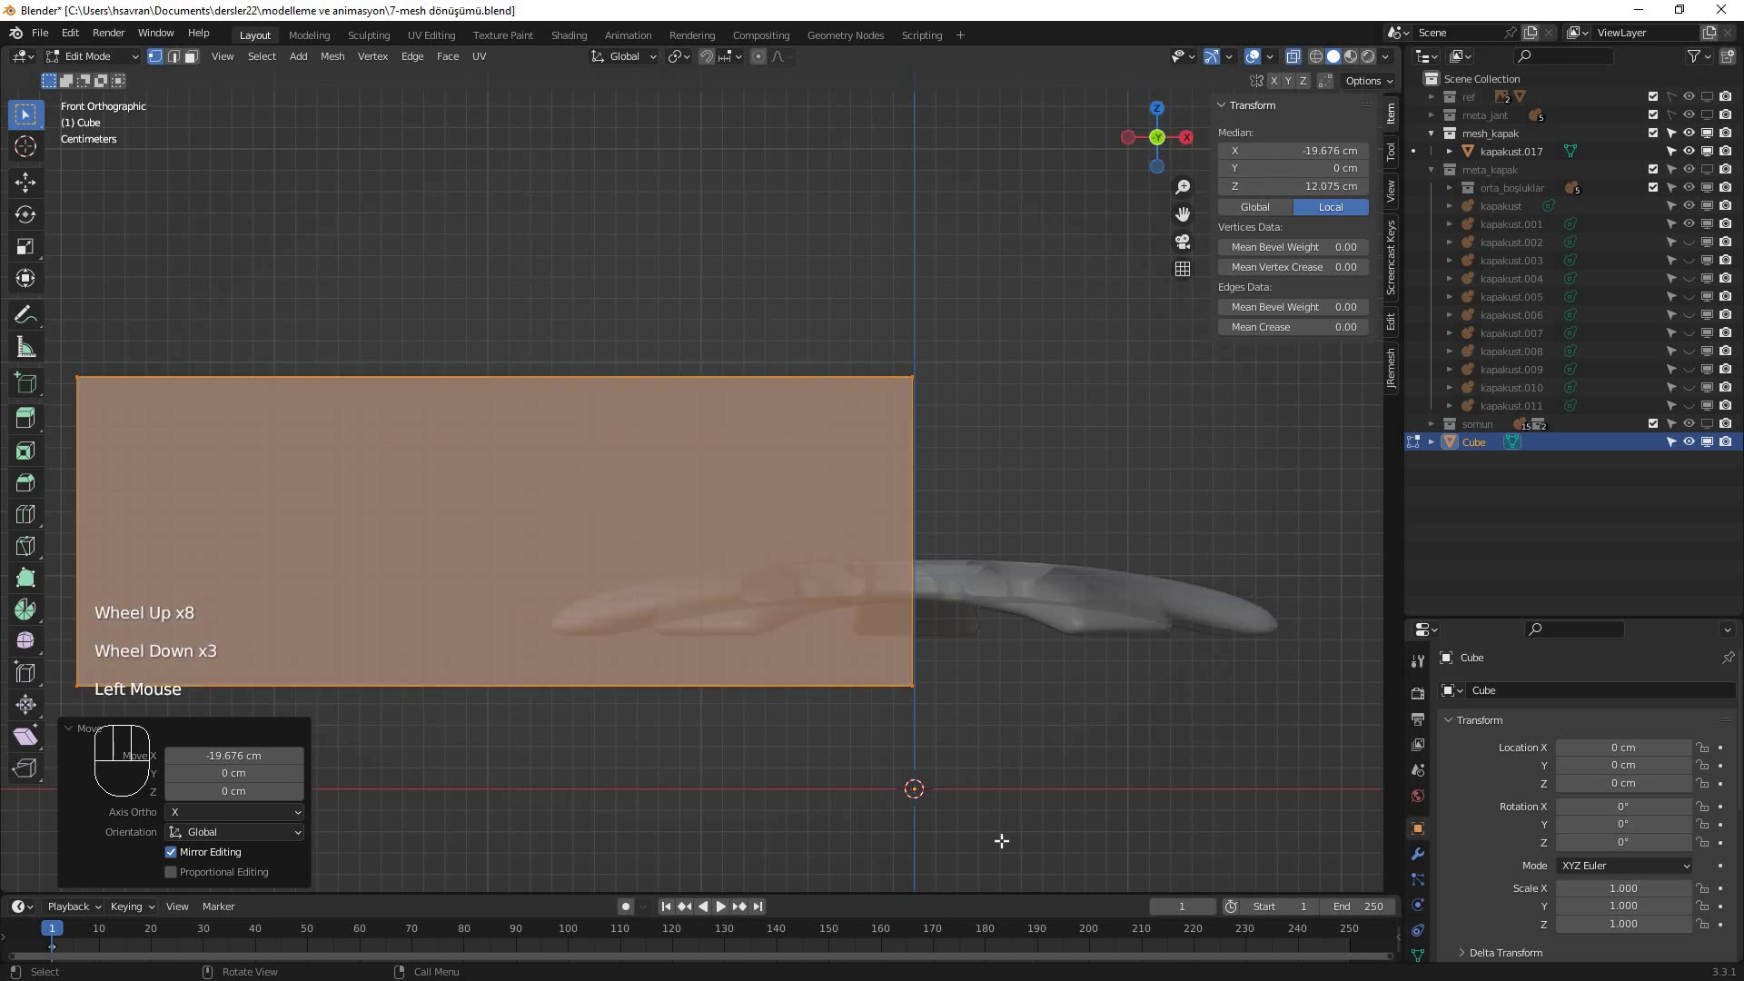
pyautogui.moveTo(817, 270); pyautogui.dragTo(1003, 839)
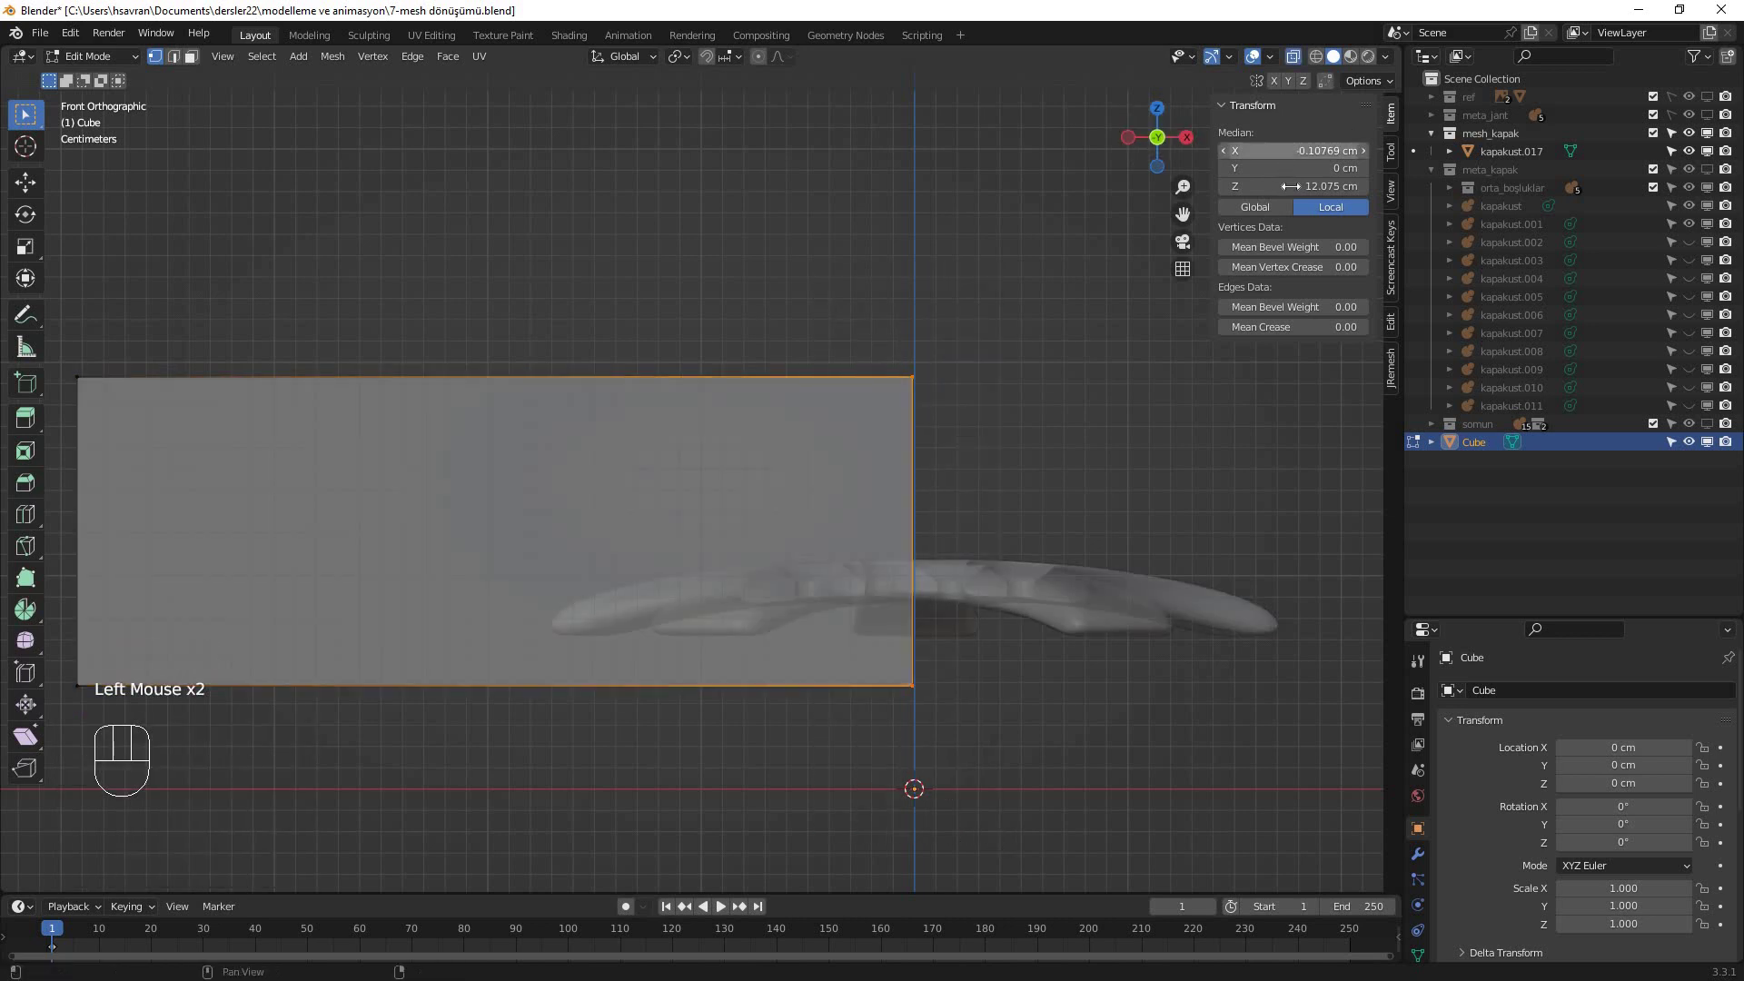
pyautogui.click(1297, 155)
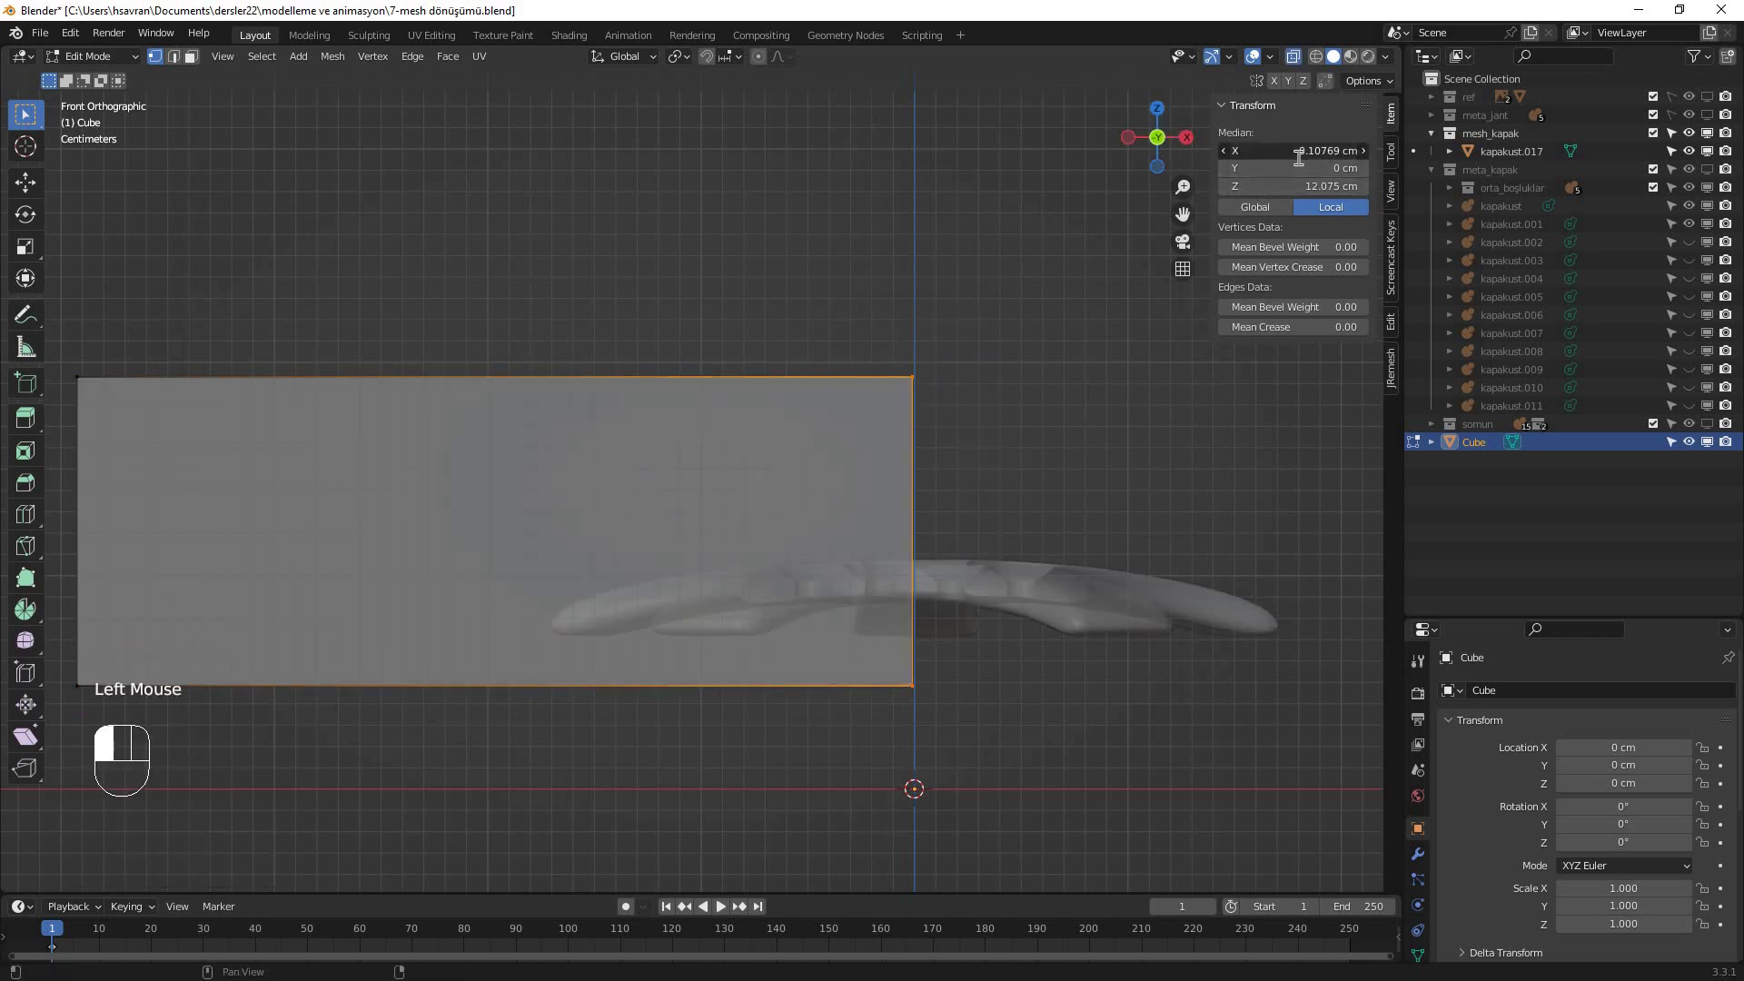
pyautogui.write('0')
pyautogui.click(1063, 420)
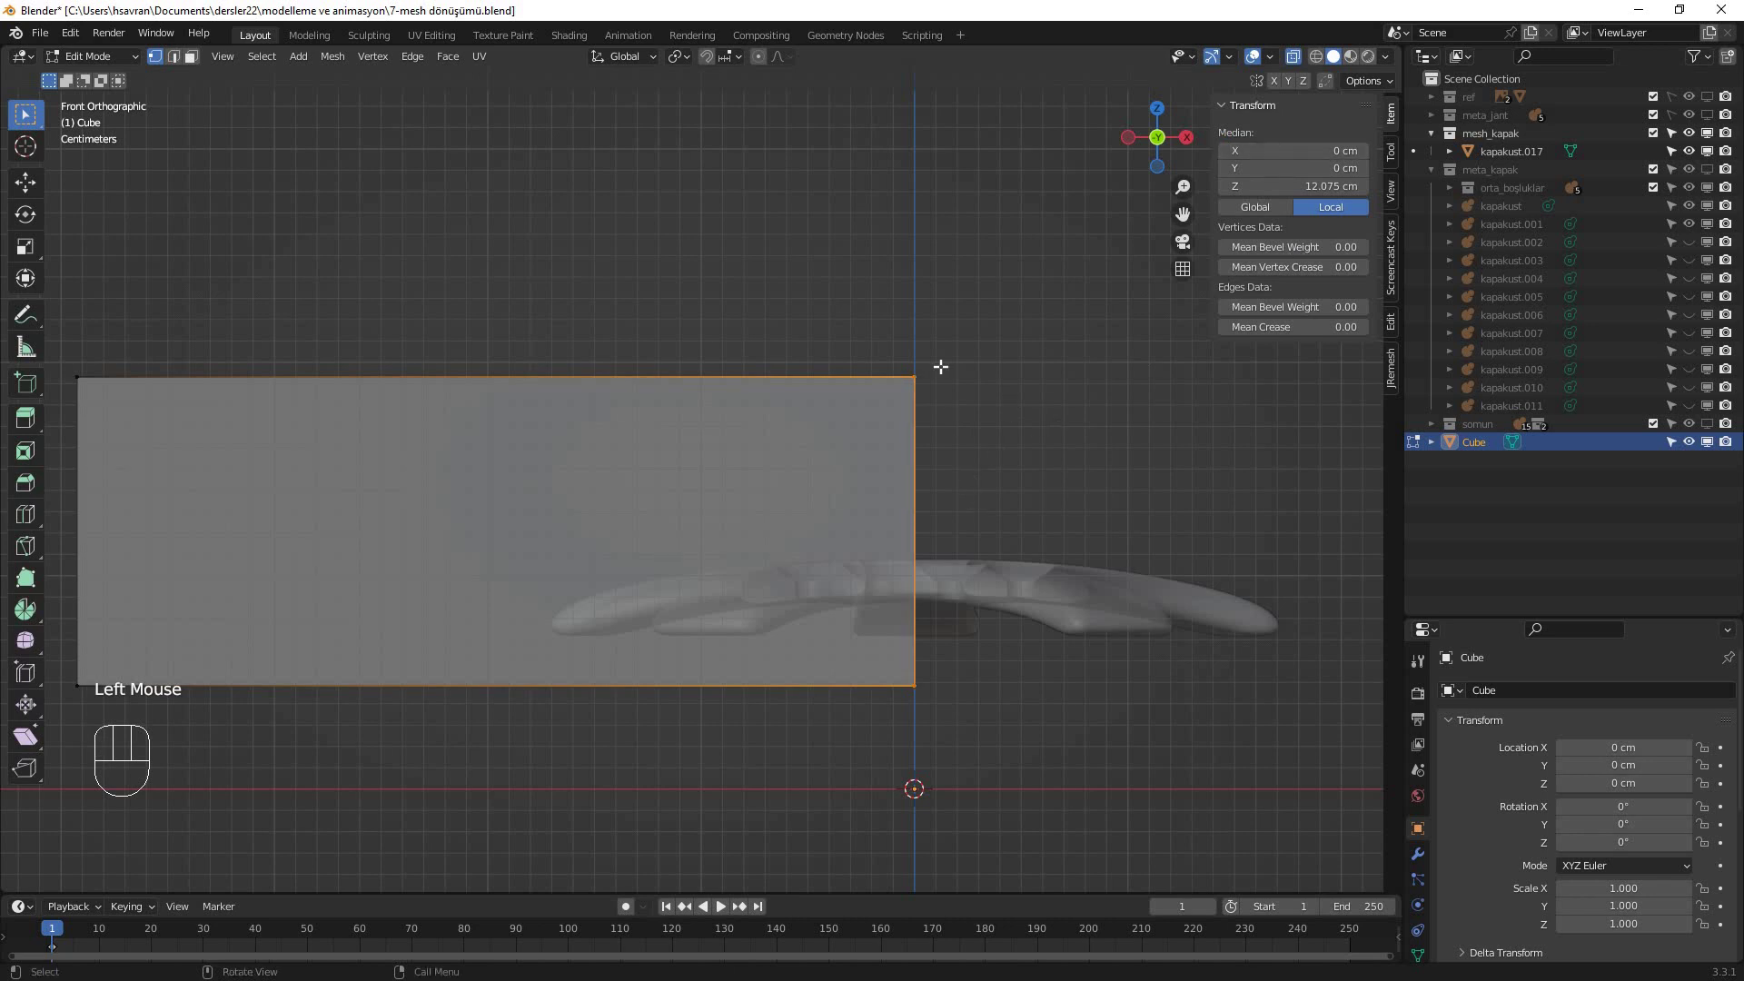
pyautogui.moveTo(925, 495)
pyautogui.mouseDown(button='middle')
pyautogui.moveTo(922, 514)
pyautogui.moveTo(954, 499)
pyautogui.mouseUp(button='middle')
pyautogui.scroll(-1, 909, 481)
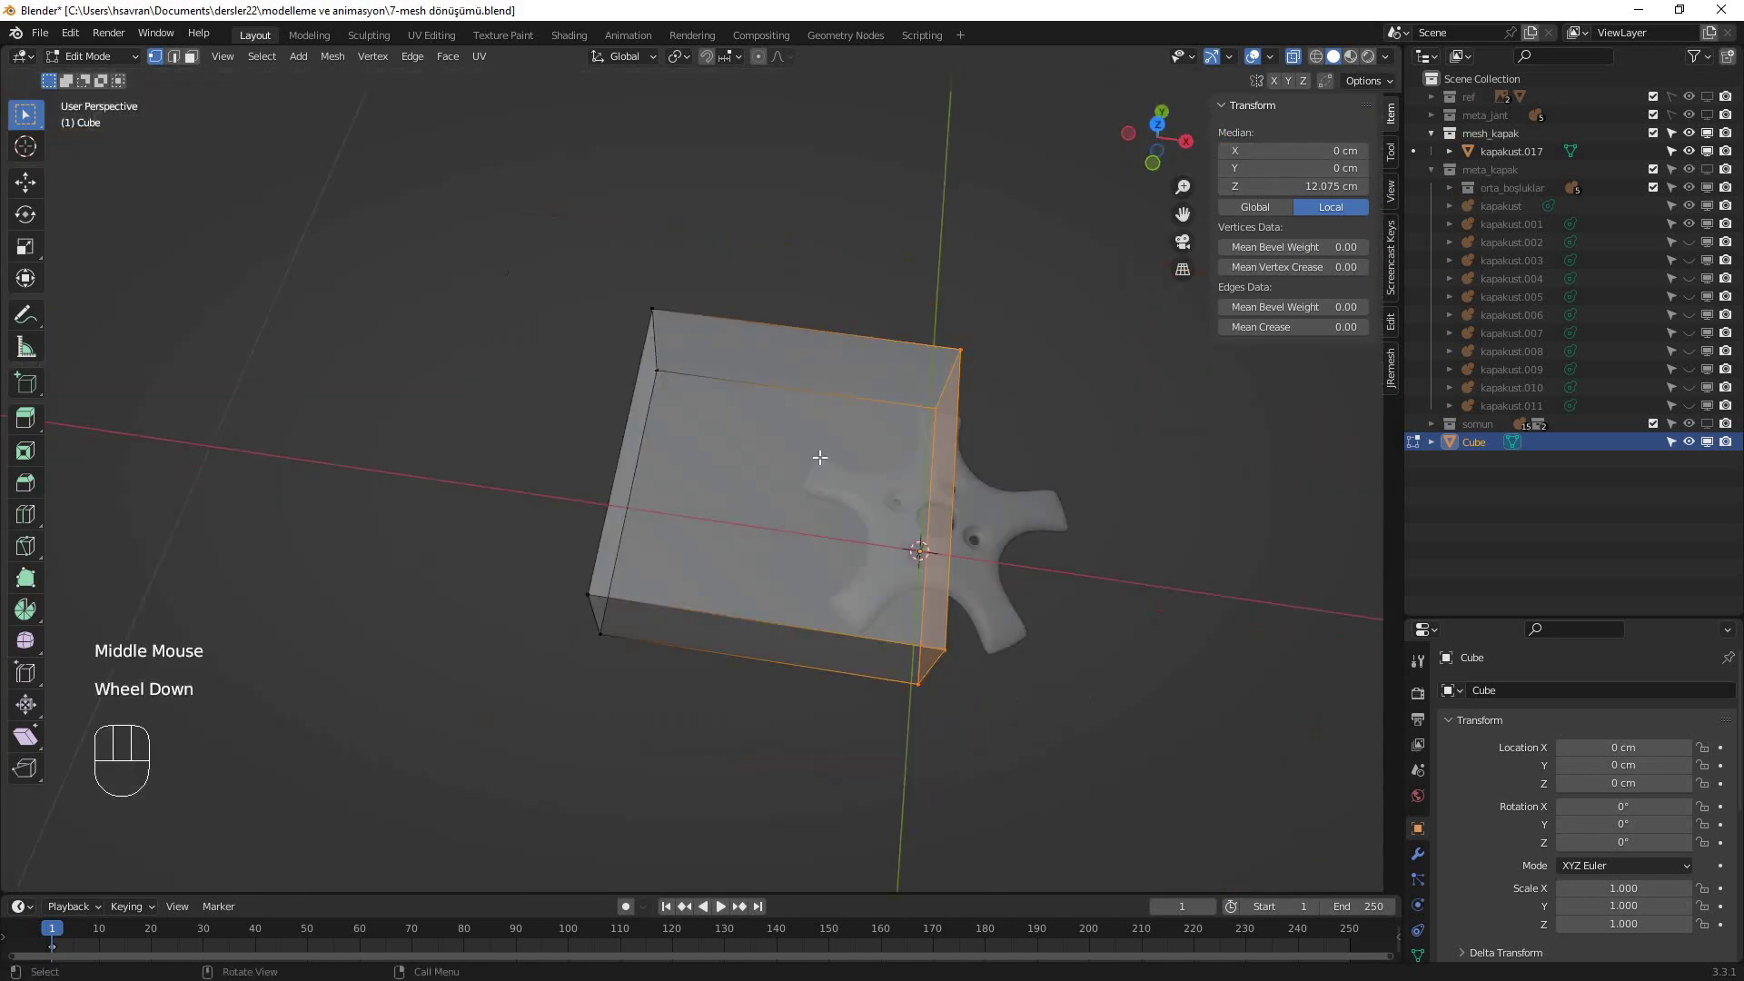
pyautogui.moveTo(817, 460)
pyautogui.mouseDown(button='middle')
pyautogui.moveTo(703, 410)
pyautogui.moveTo(806, 460)
pyautogui.mouseUp(button='middle')
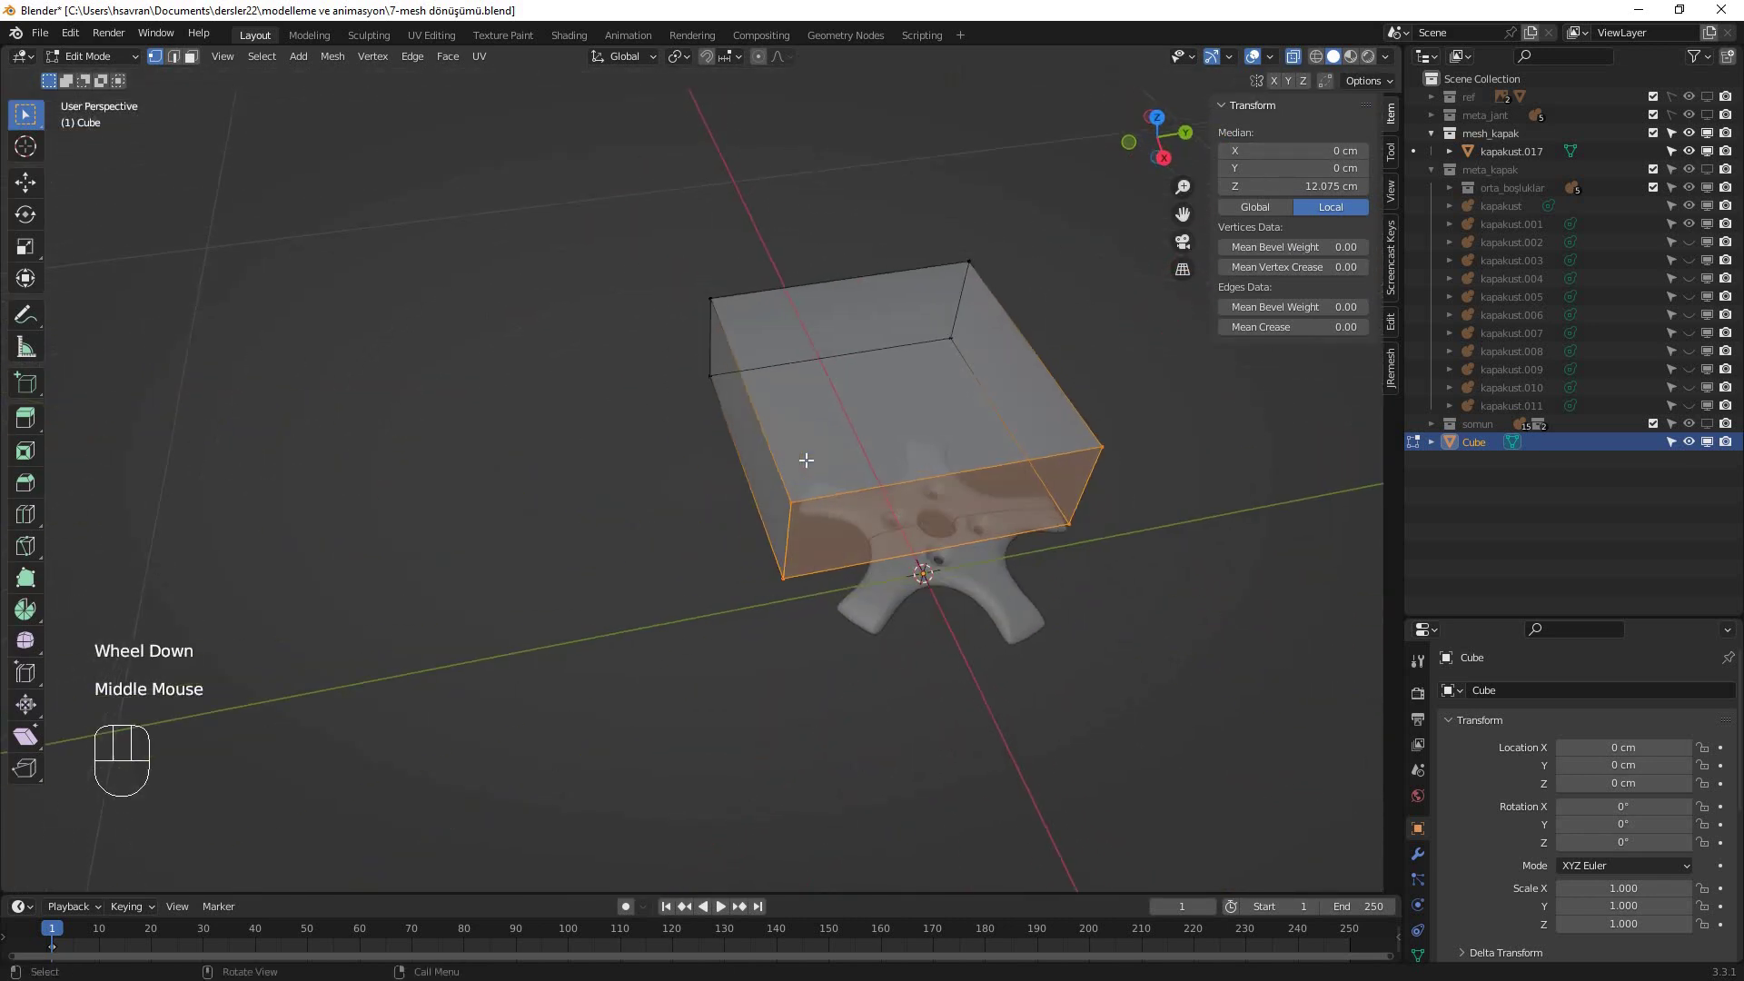
pyautogui.press('KP_7')
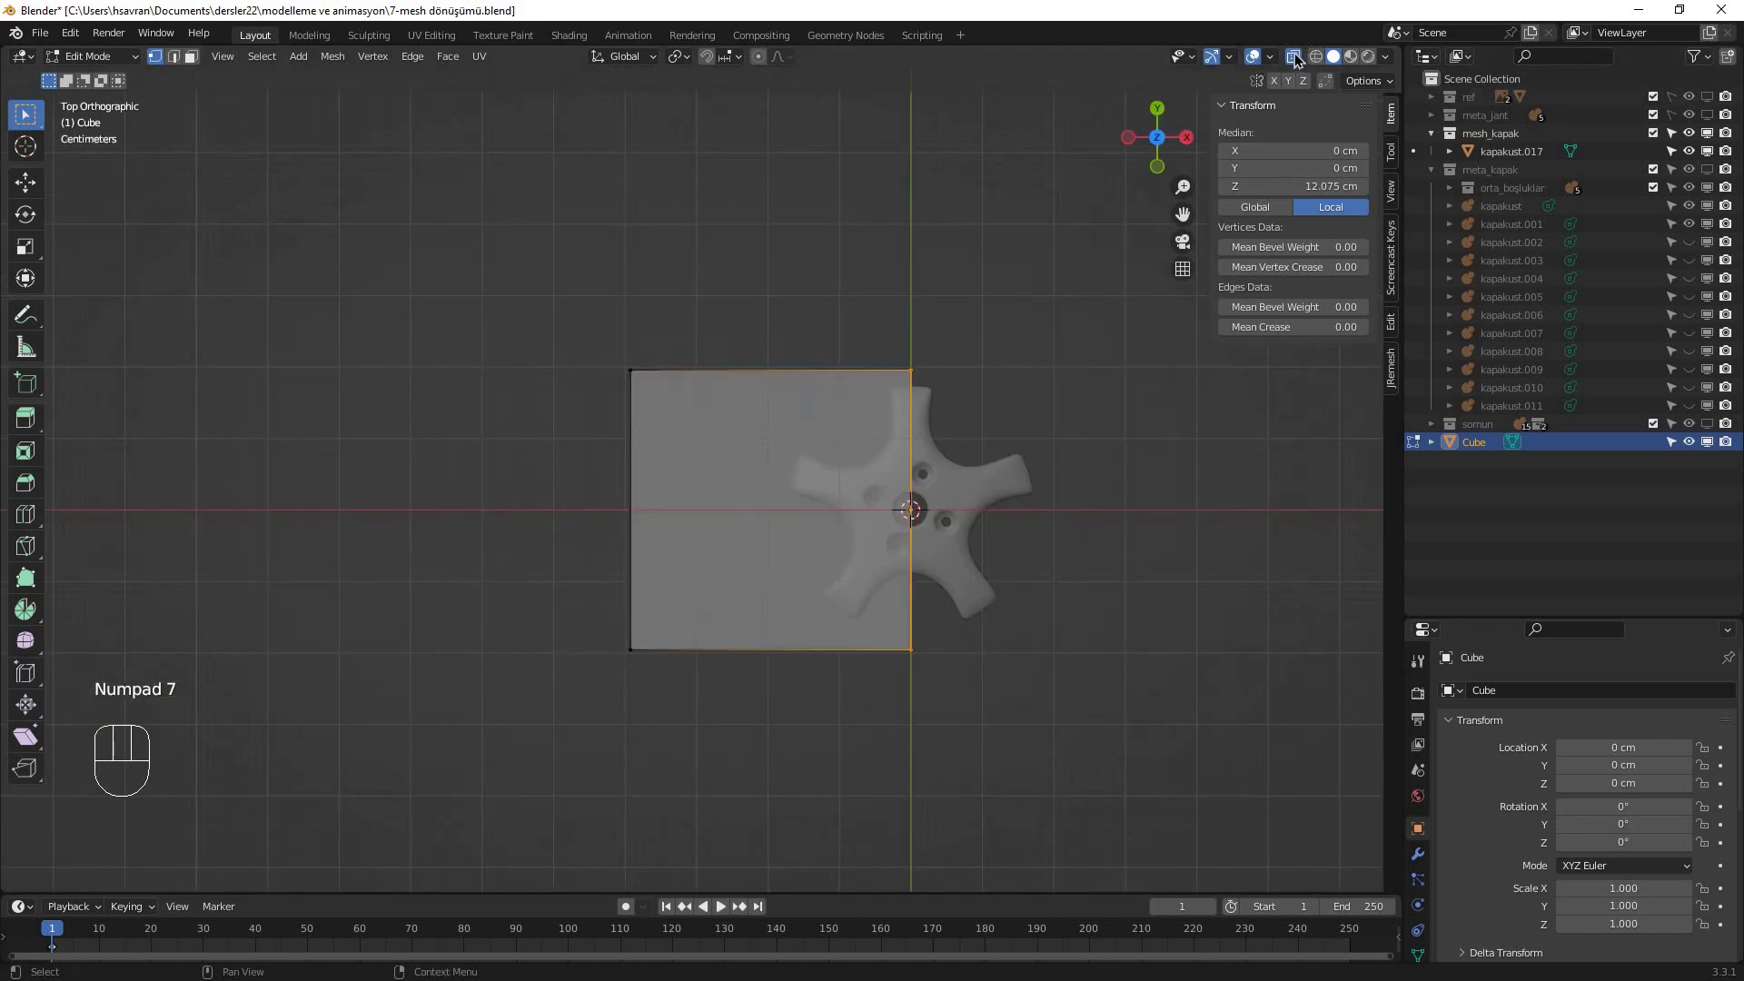
# - Turn off X-Ray display and search the add-on preferences for "bool"
pyautogui.click(1426, 404)
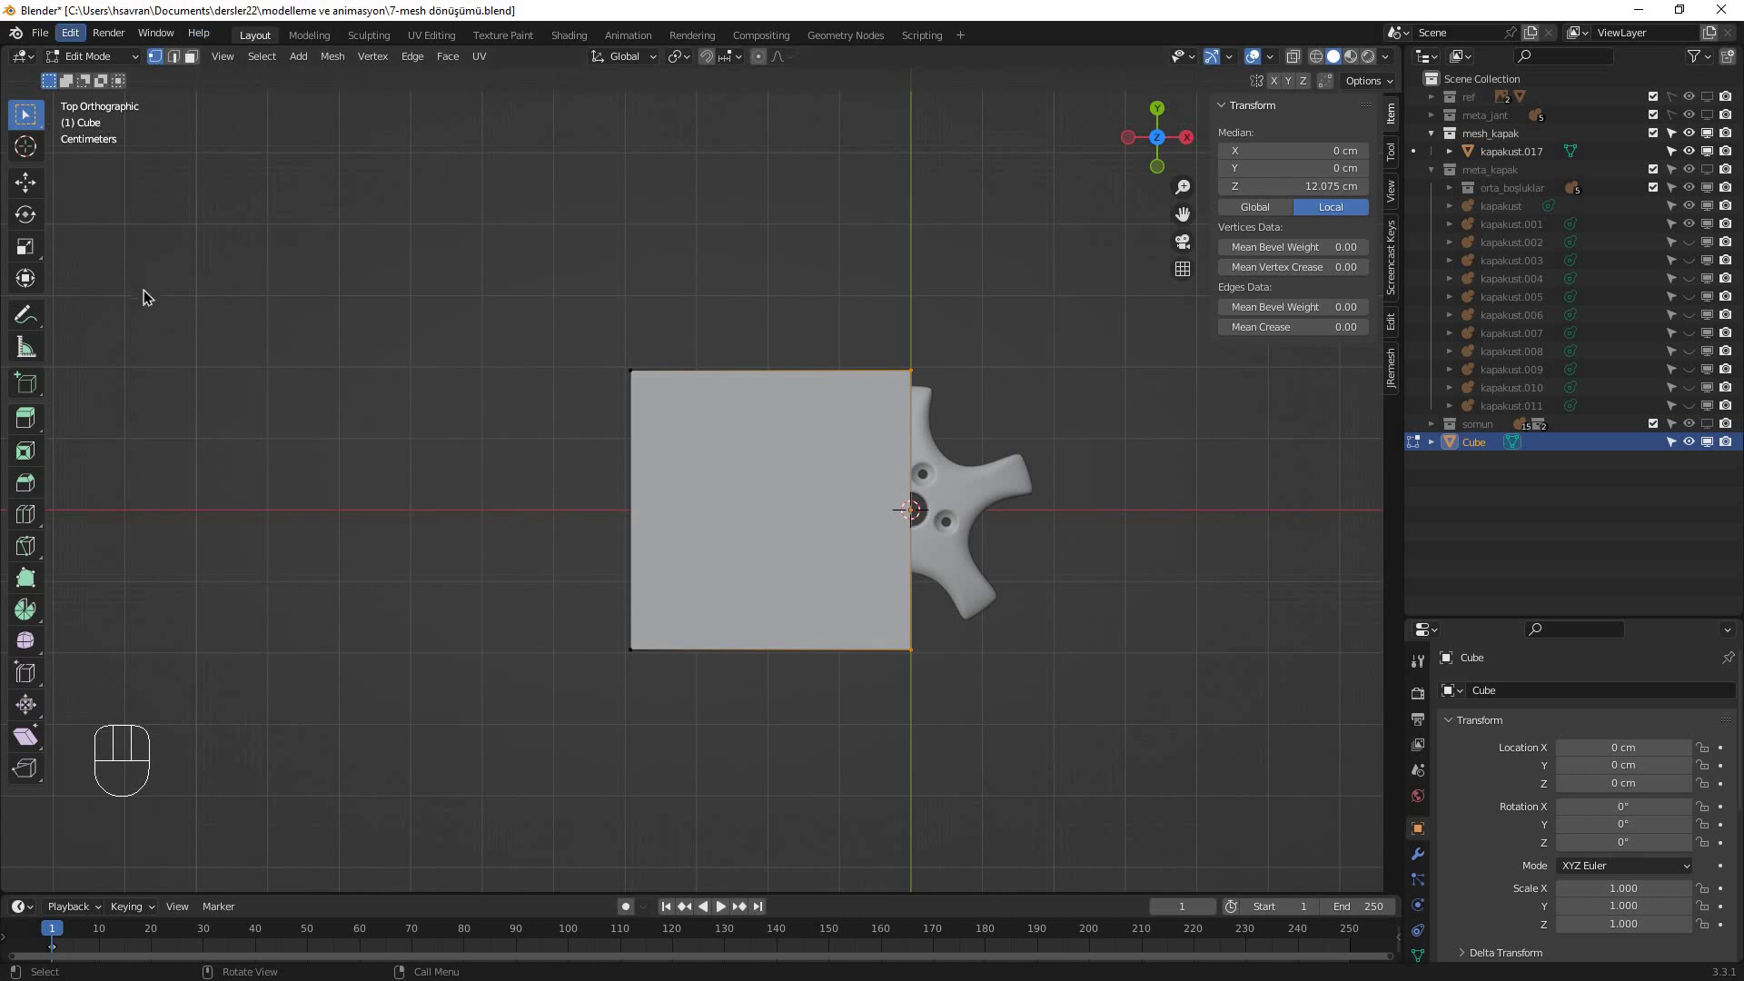
pyautogui.click(70, 32)
pyautogui.click(115, 293)
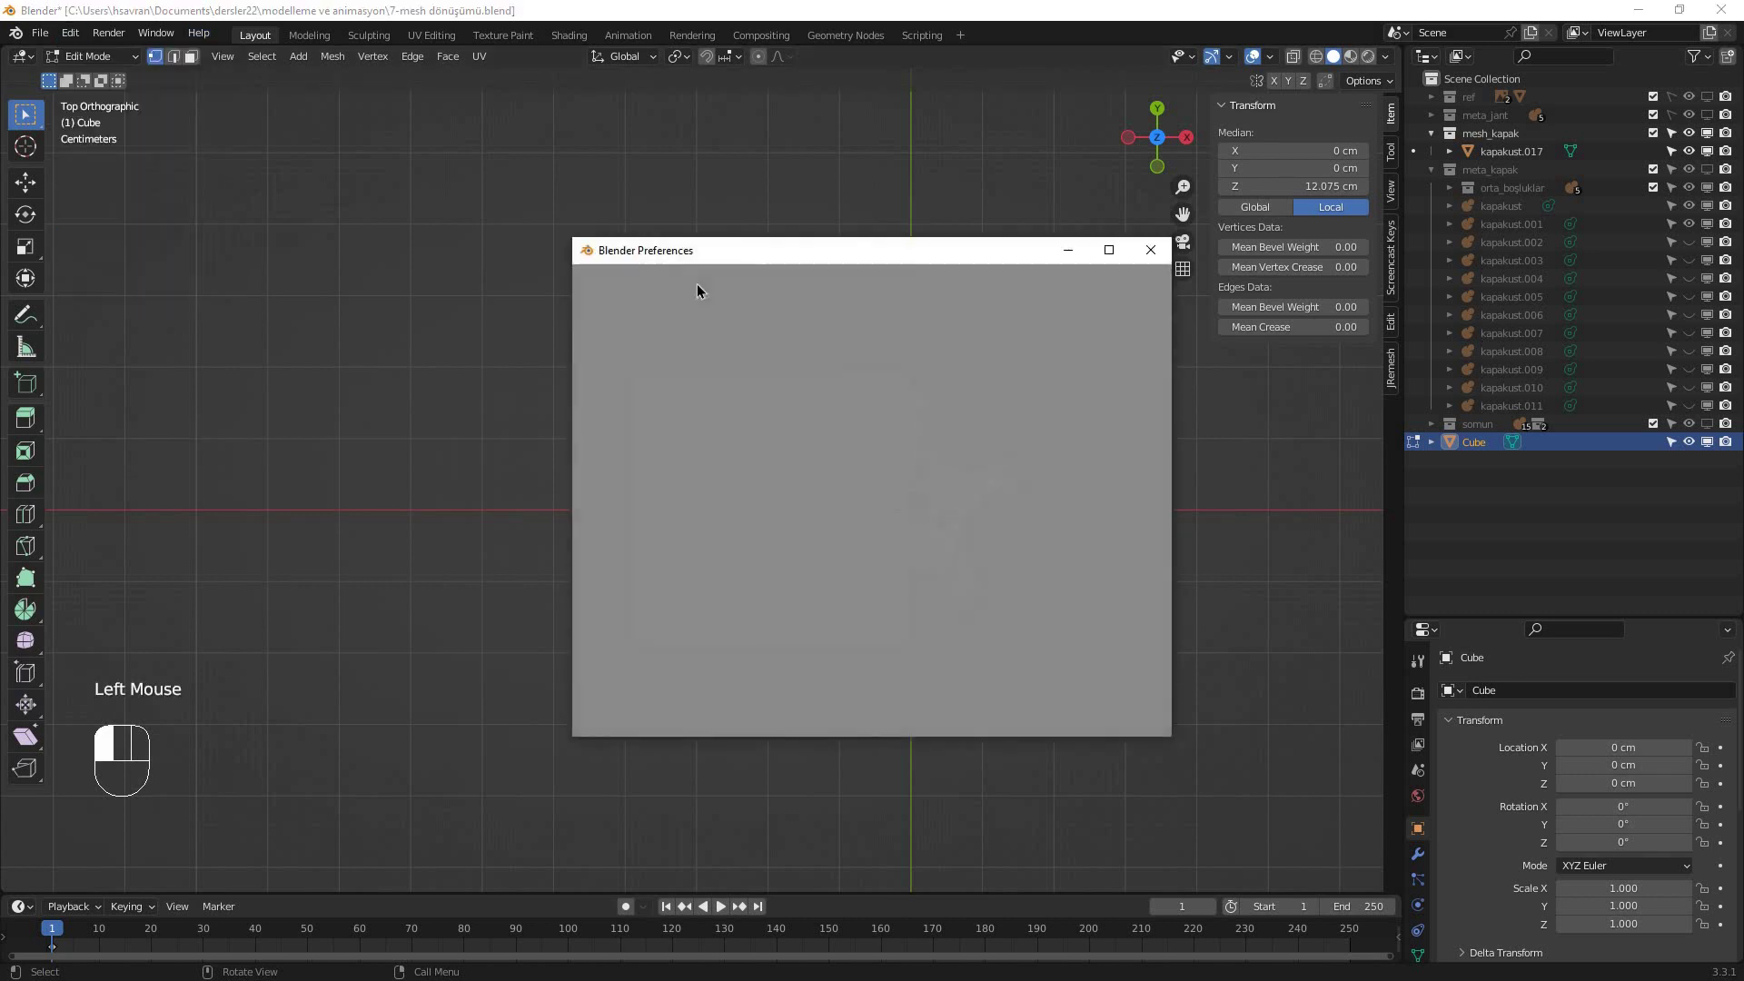
pyautogui.click(620, 432)
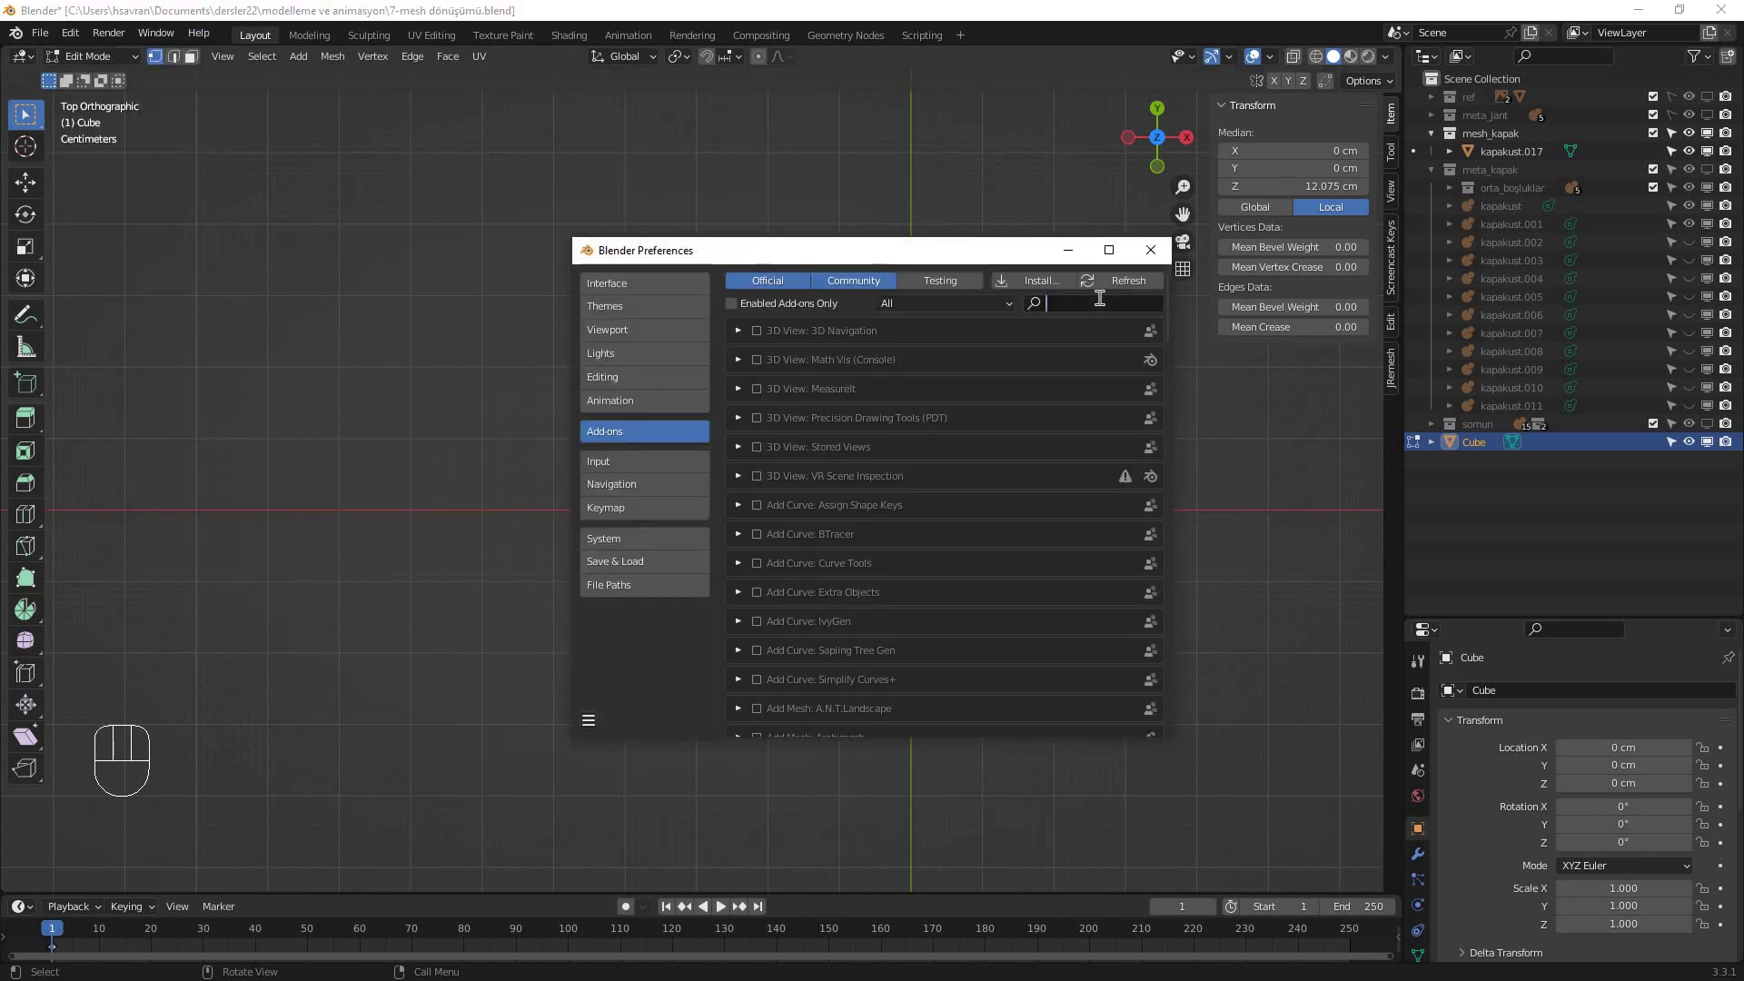
pyautogui.write('bool')
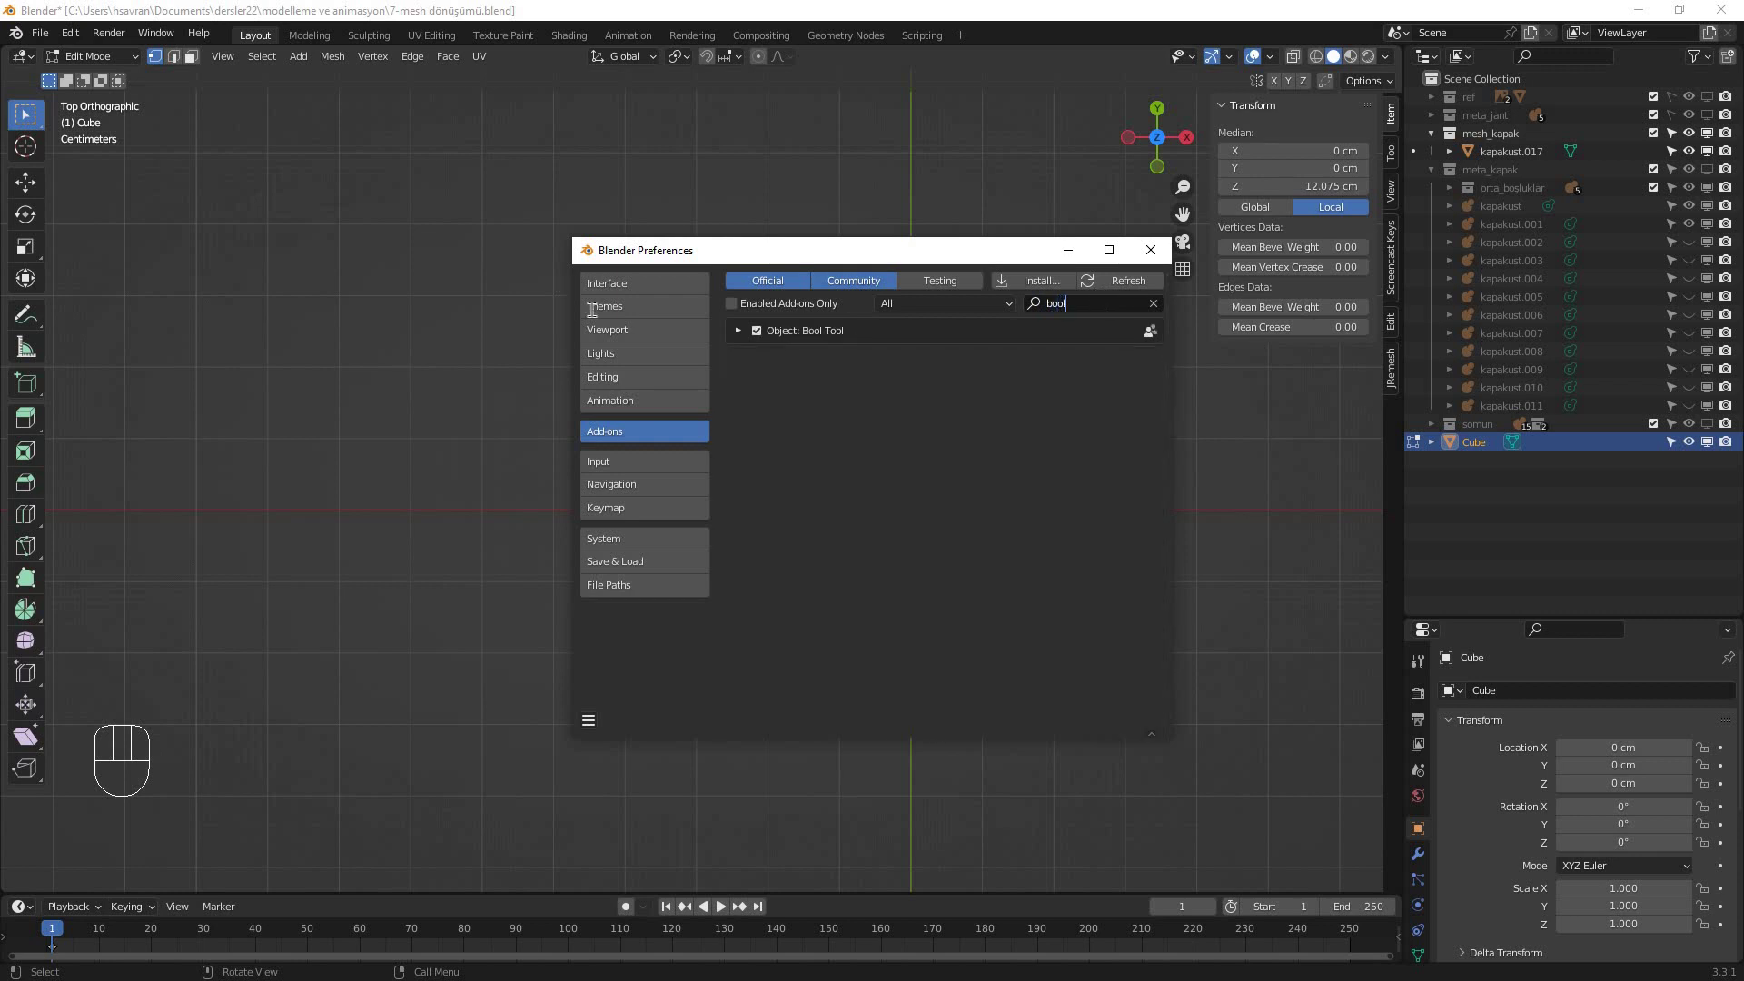
# - Examine the Bool Tool add-on's details and its Auto and Brush operator shortcuts, and close the preferences
pyautogui.click(737, 331)
pyautogui.click(737, 330)
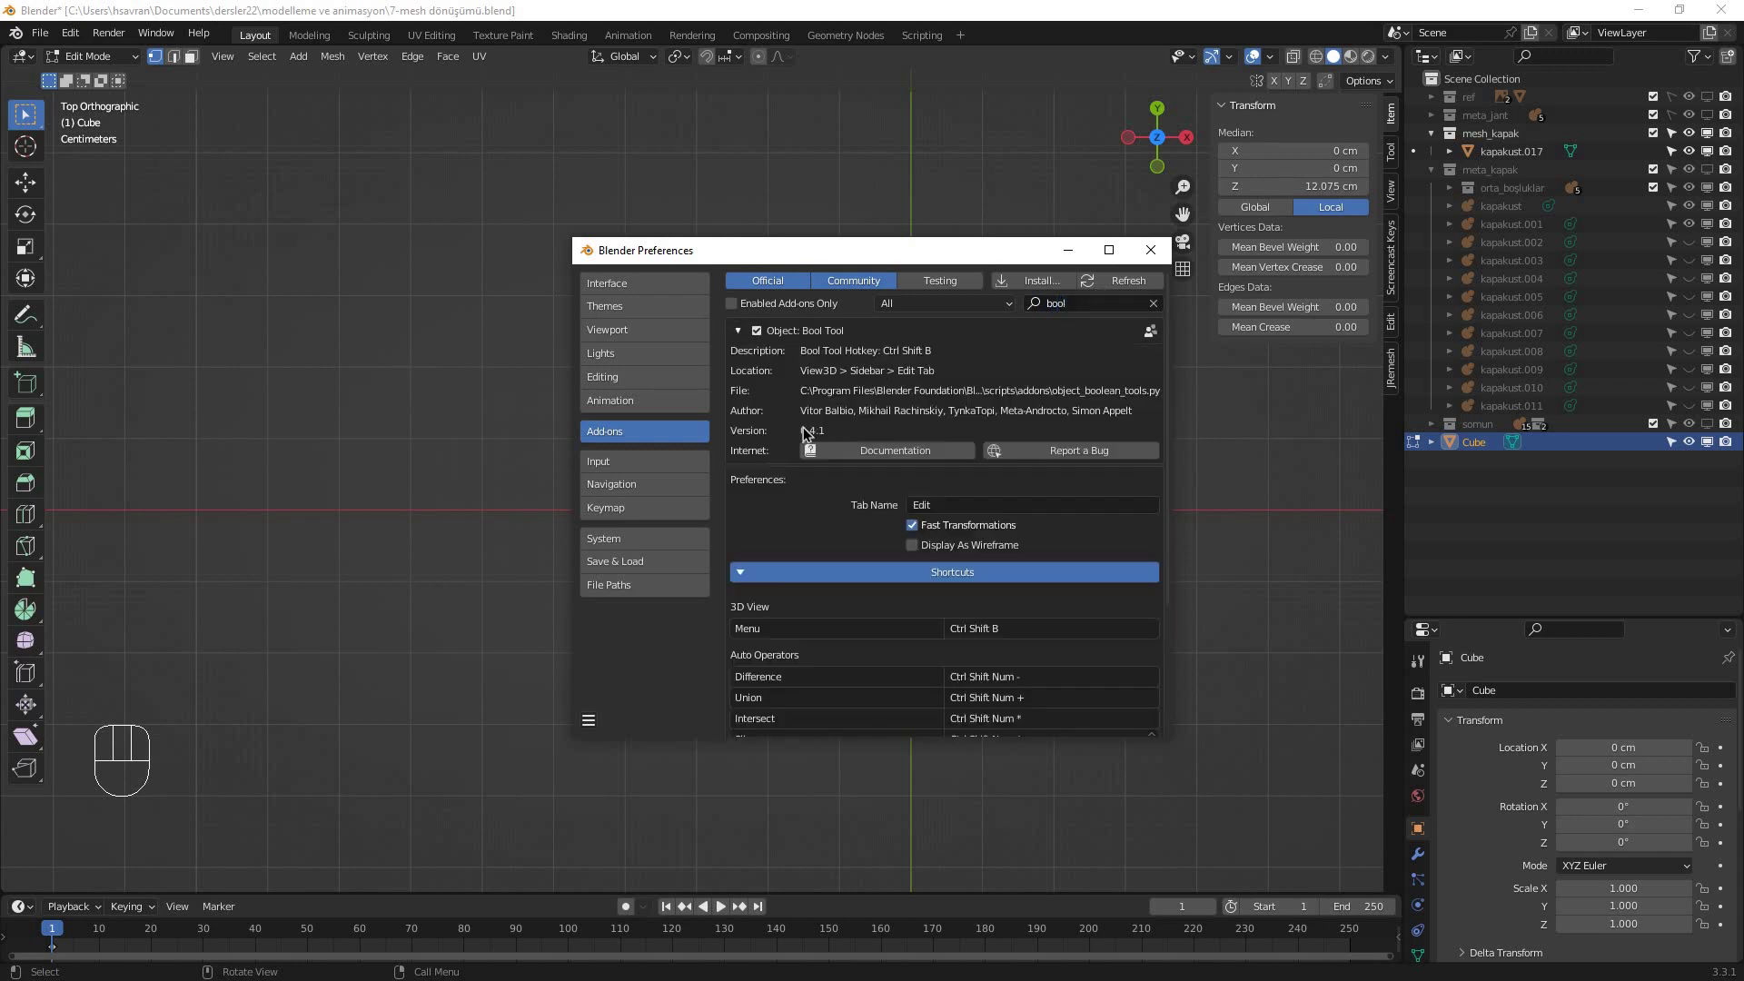
pyautogui.scroll(-4, 769, 432)
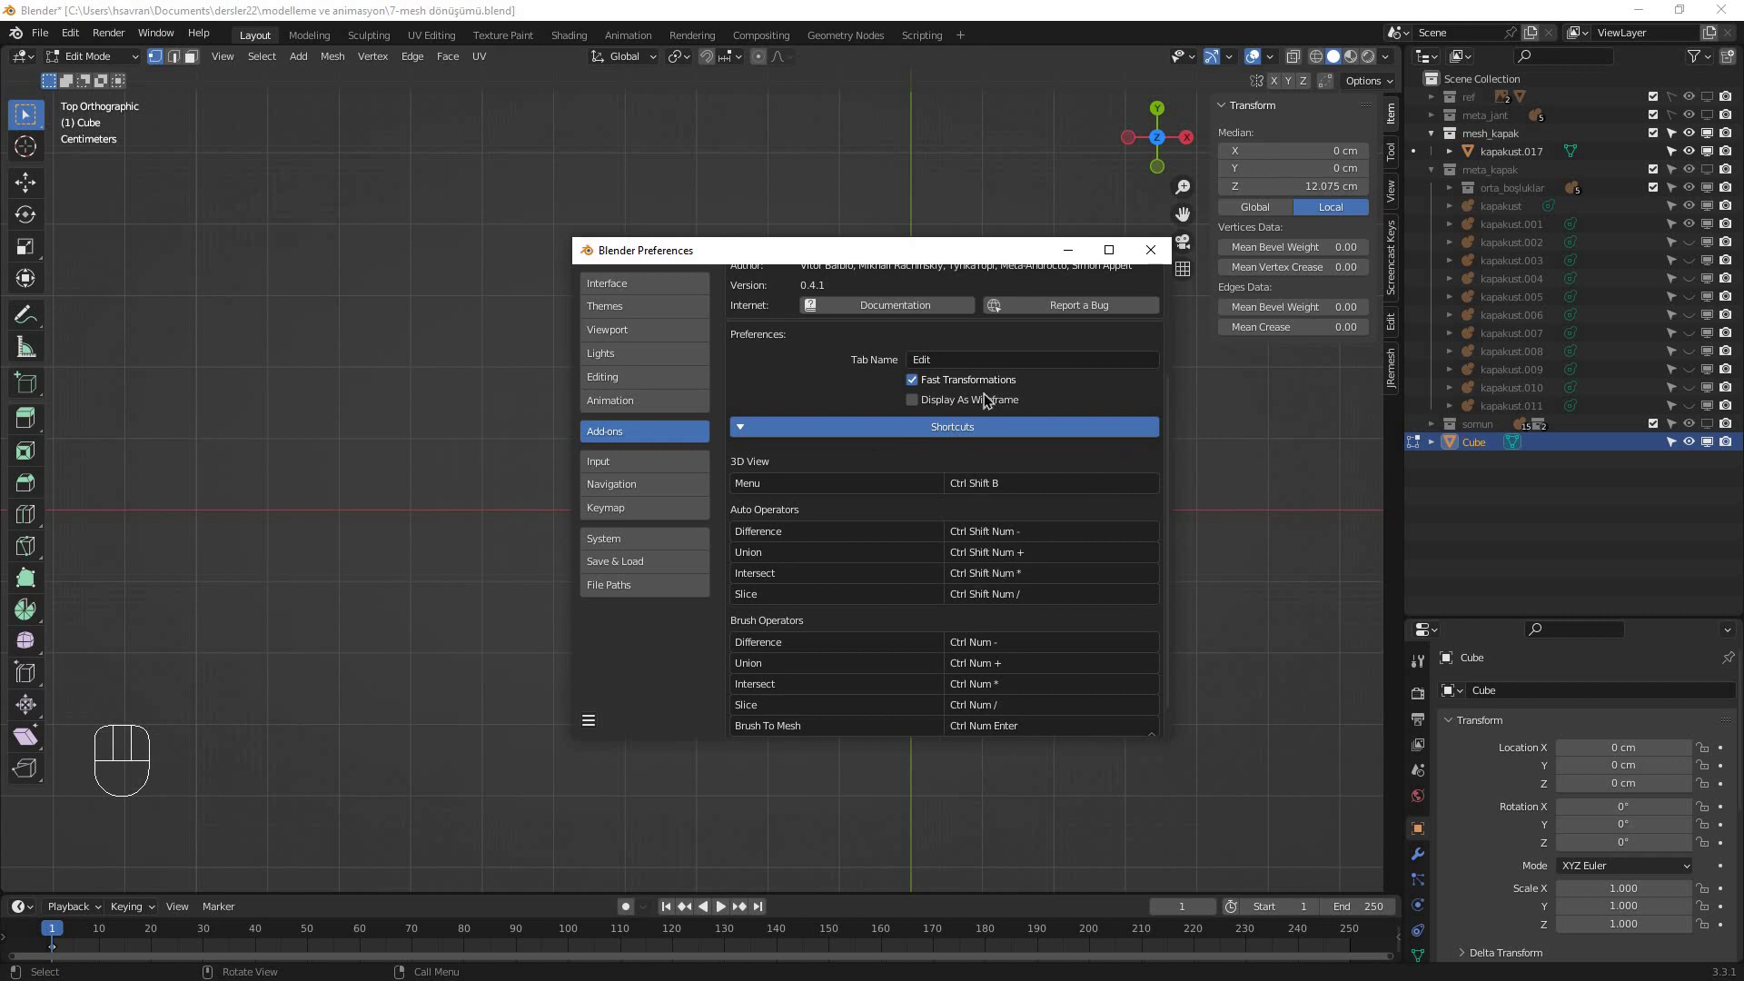
pyautogui.scroll(-1, 984, 400)
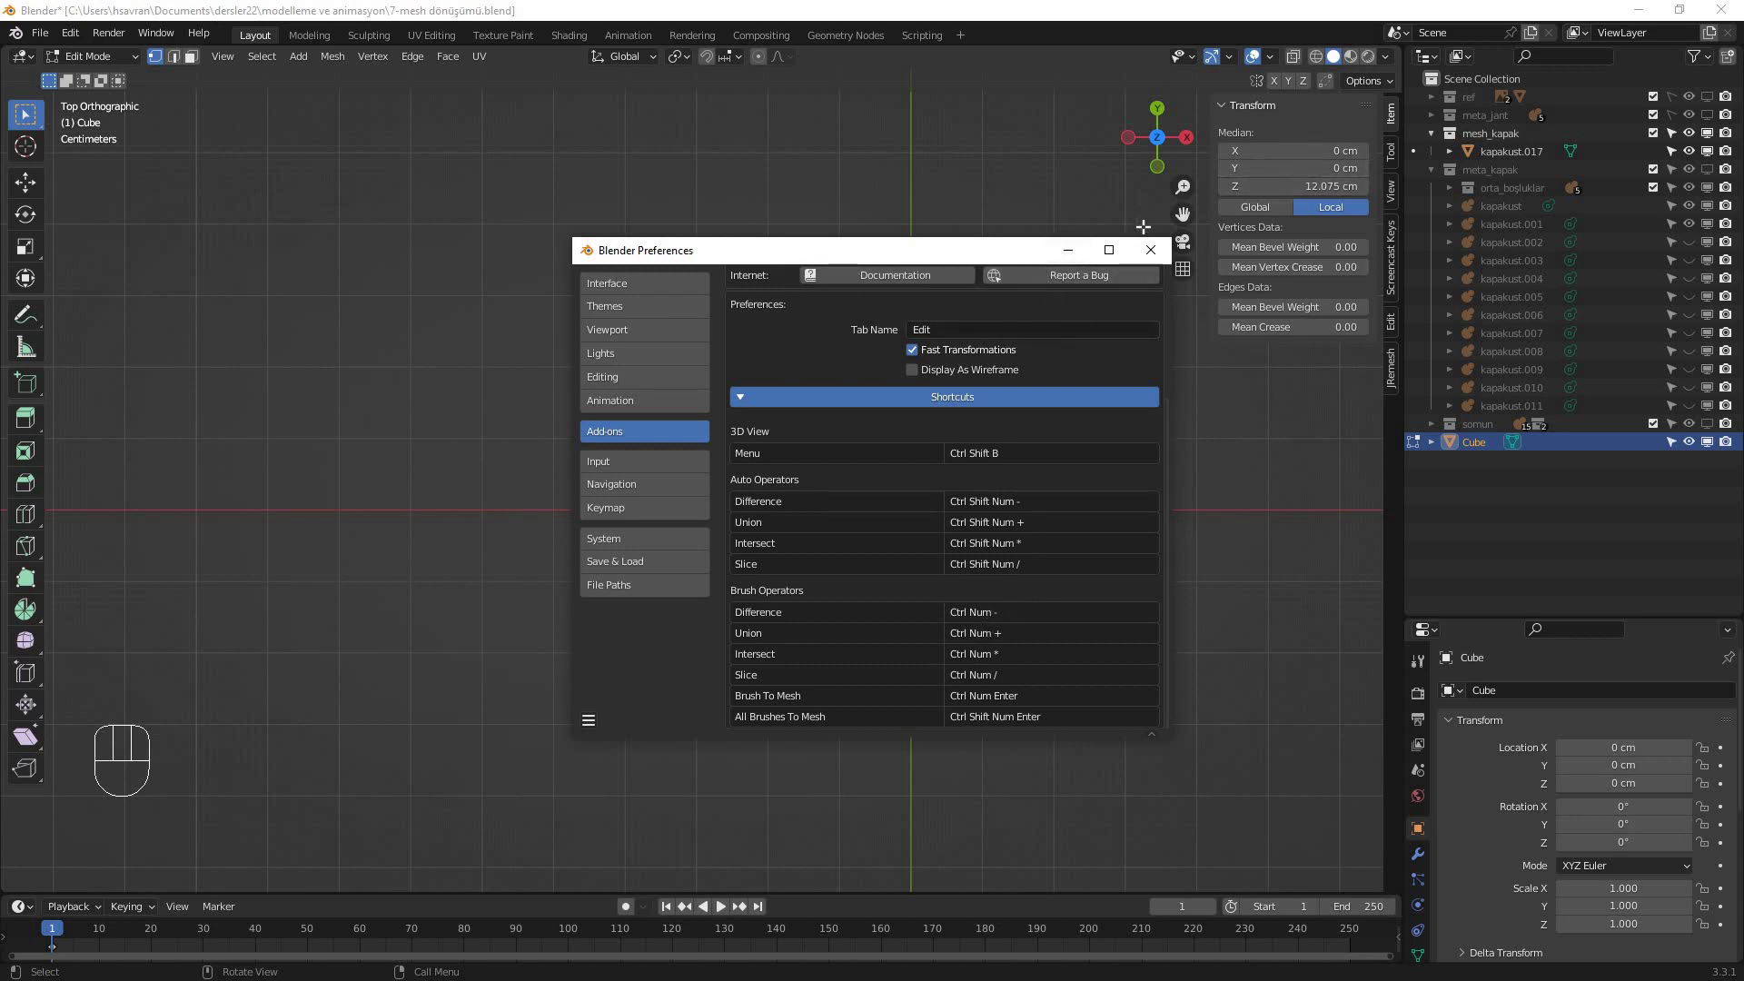
pyautogui.scroll(5, 740, 304)
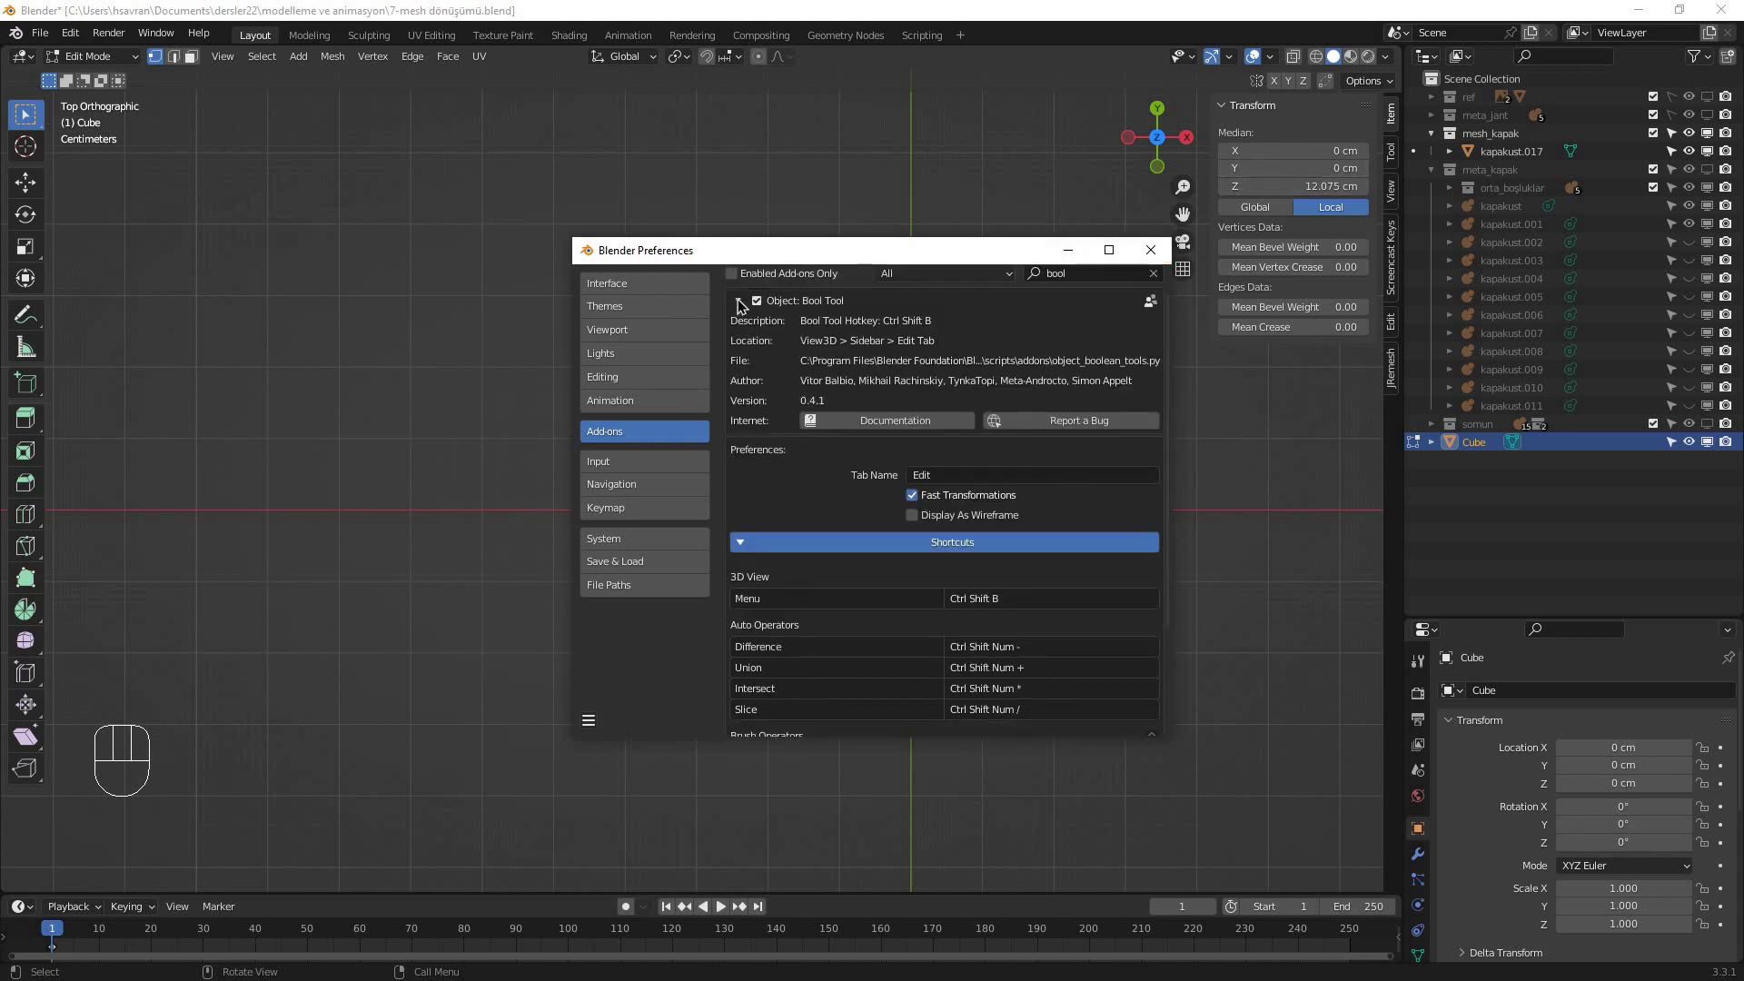
pyautogui.click(737, 299)
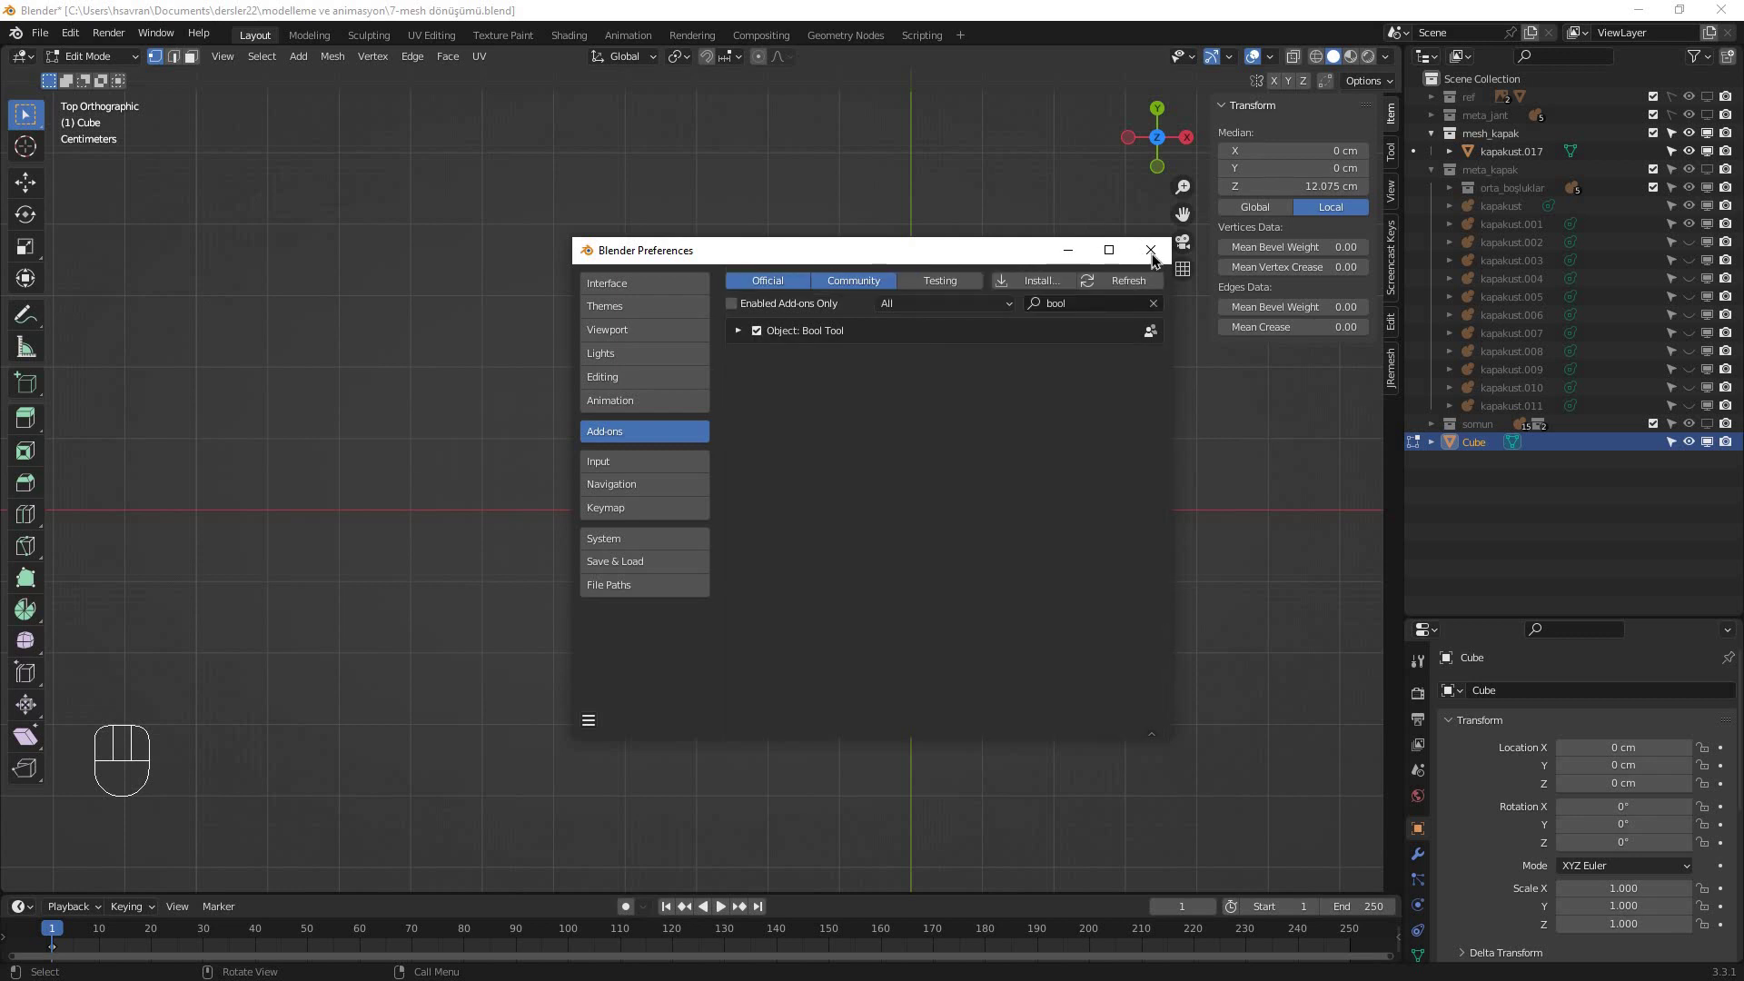
pyautogui.click(589, 722)
pyautogui.press('Return')
pyautogui.click(1151, 250)
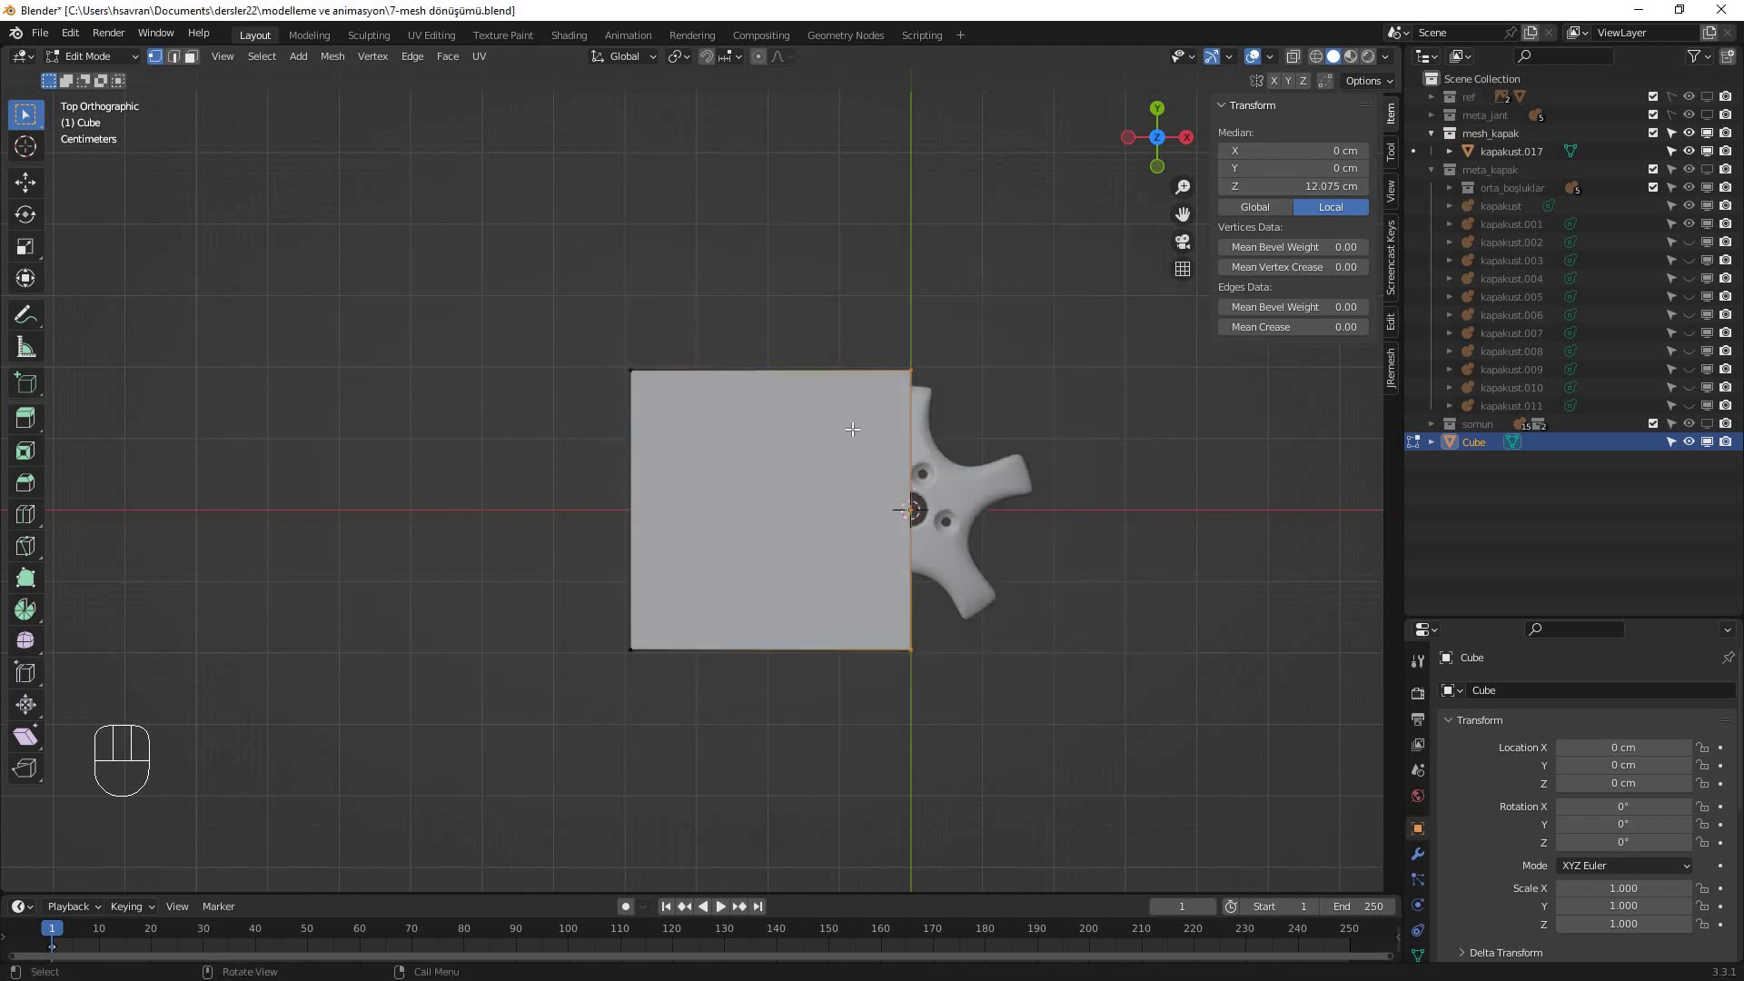
# - Return the box to Object Mode and show the Bool Tool's Auto Boolean and Brush Boolean operations
pyautogui.moveTo(843, 364); pyautogui.dragTo(727, 520, button='middle')
pyautogui.press('Tab')
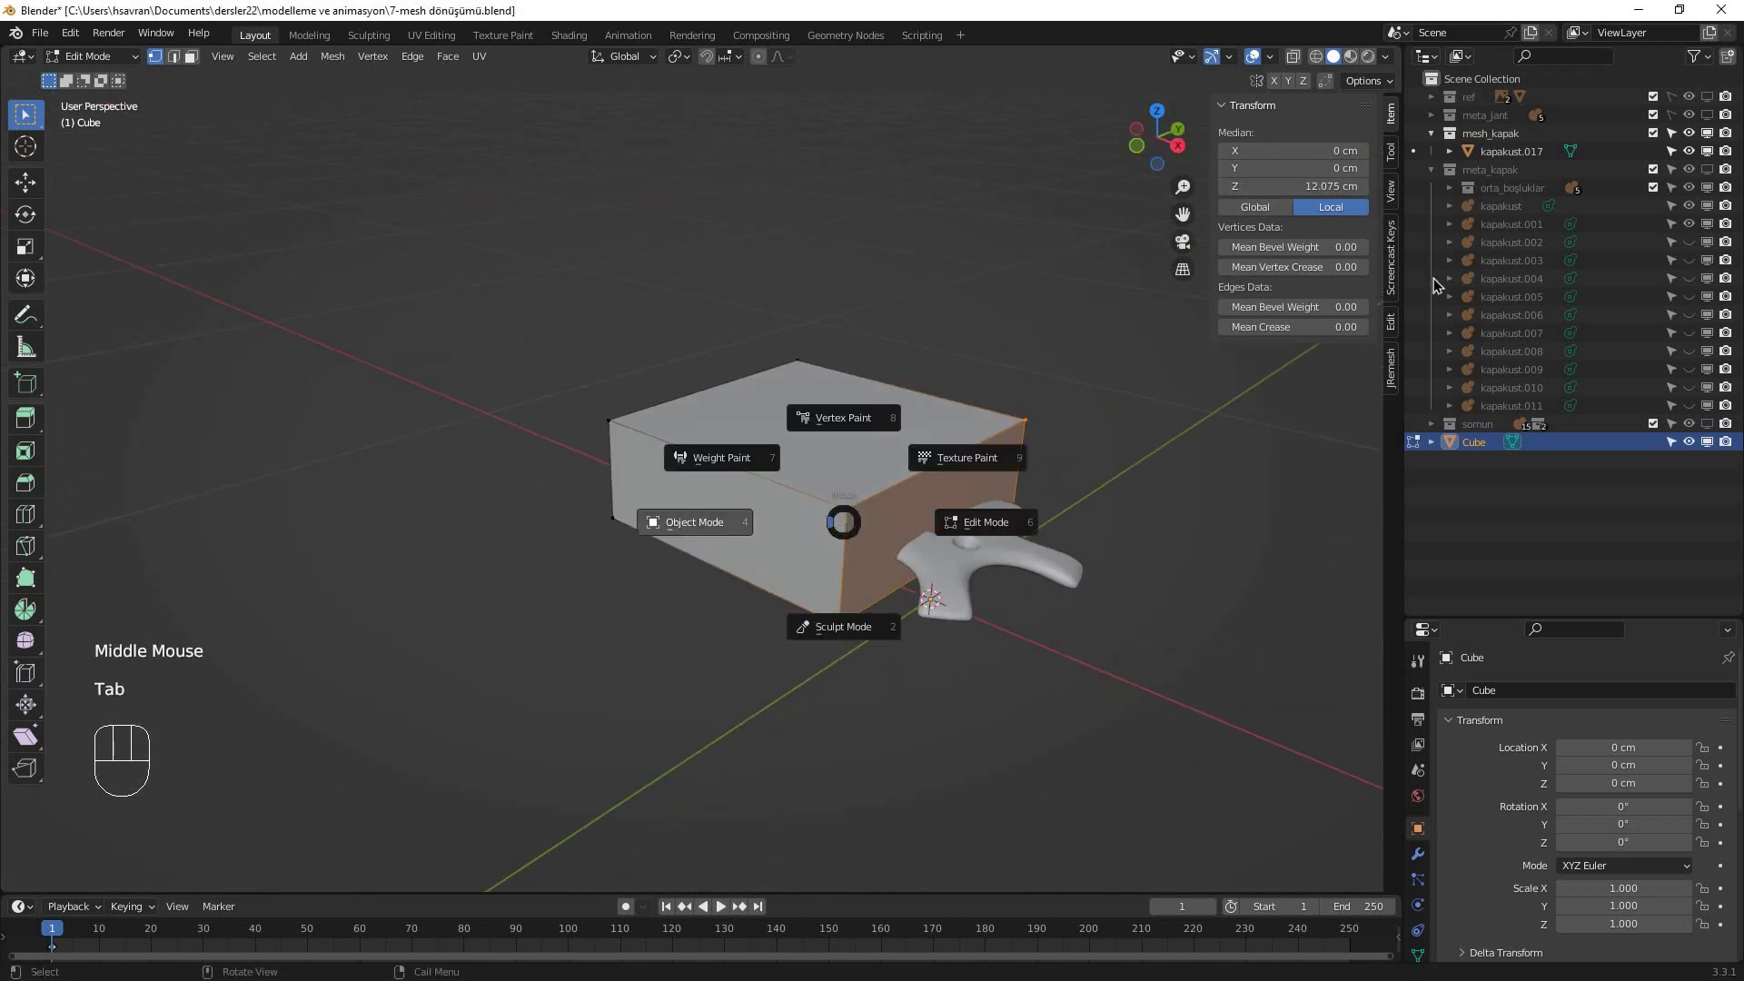
pyautogui.click(1389, 379)
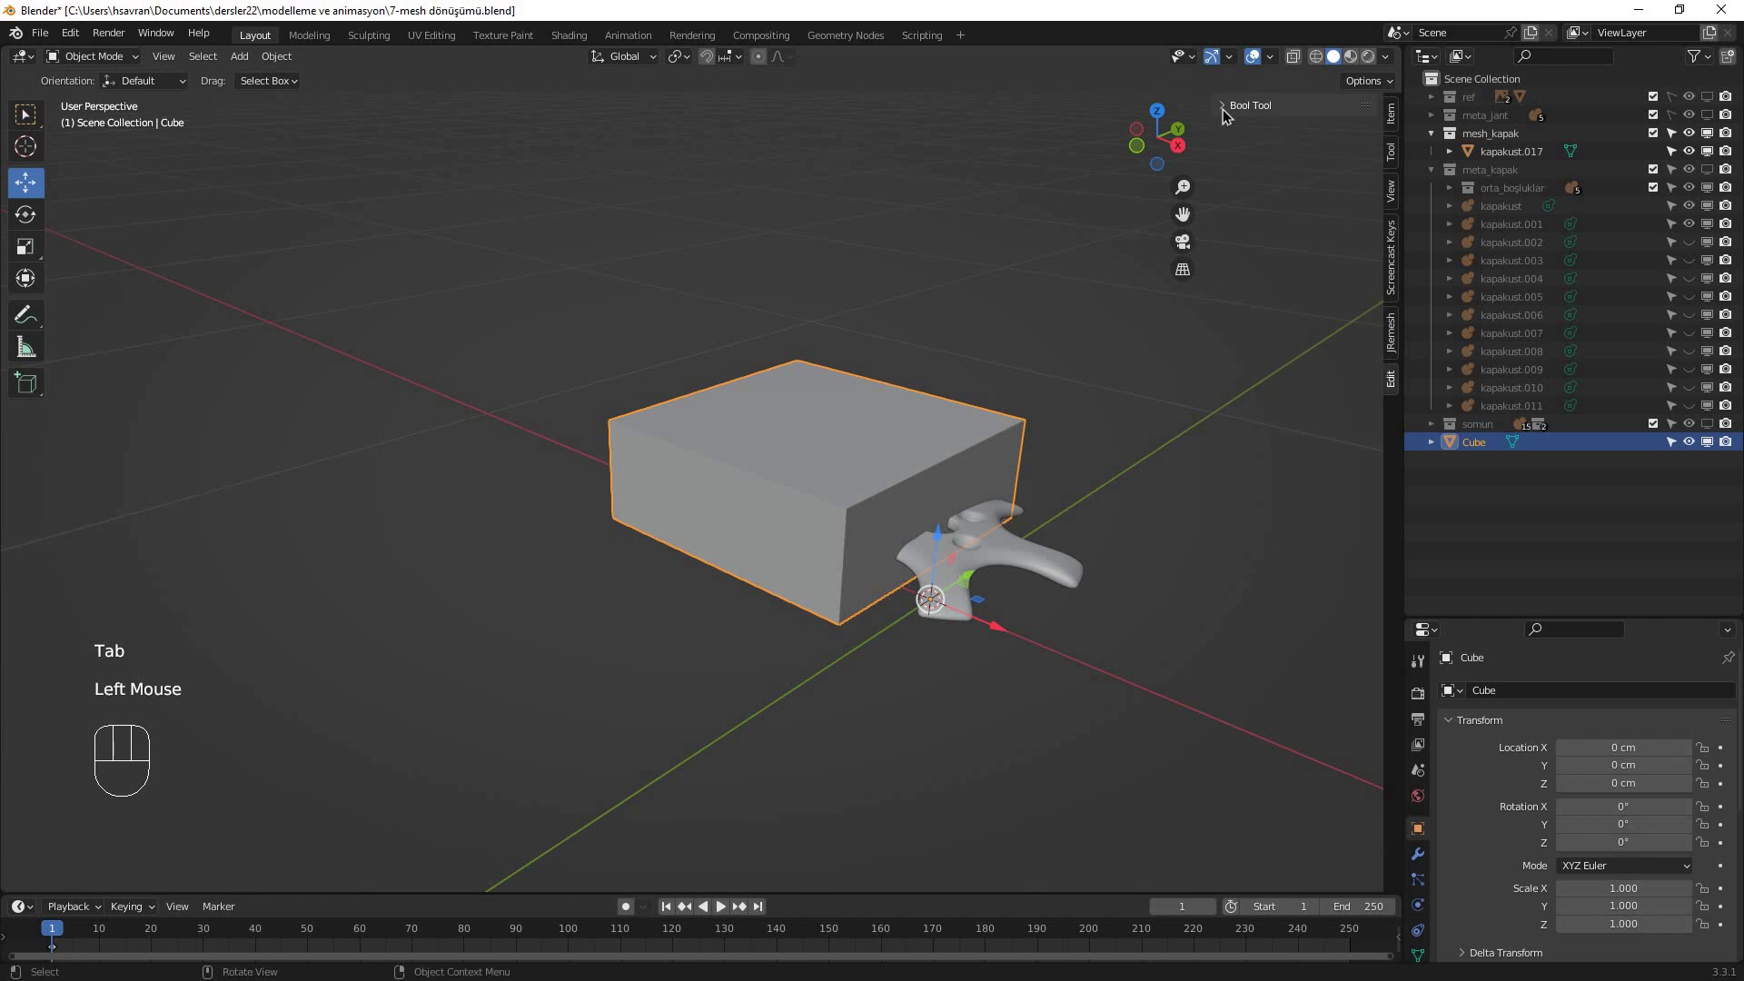
pyautogui.click(1249, 104)
pyautogui.moveTo(872, 427)
pyautogui.mouseDown(button='middle')
pyautogui.moveTo(856, 473)
pyautogui.moveTo(923, 534)
pyautogui.mouseUp(button='middle')
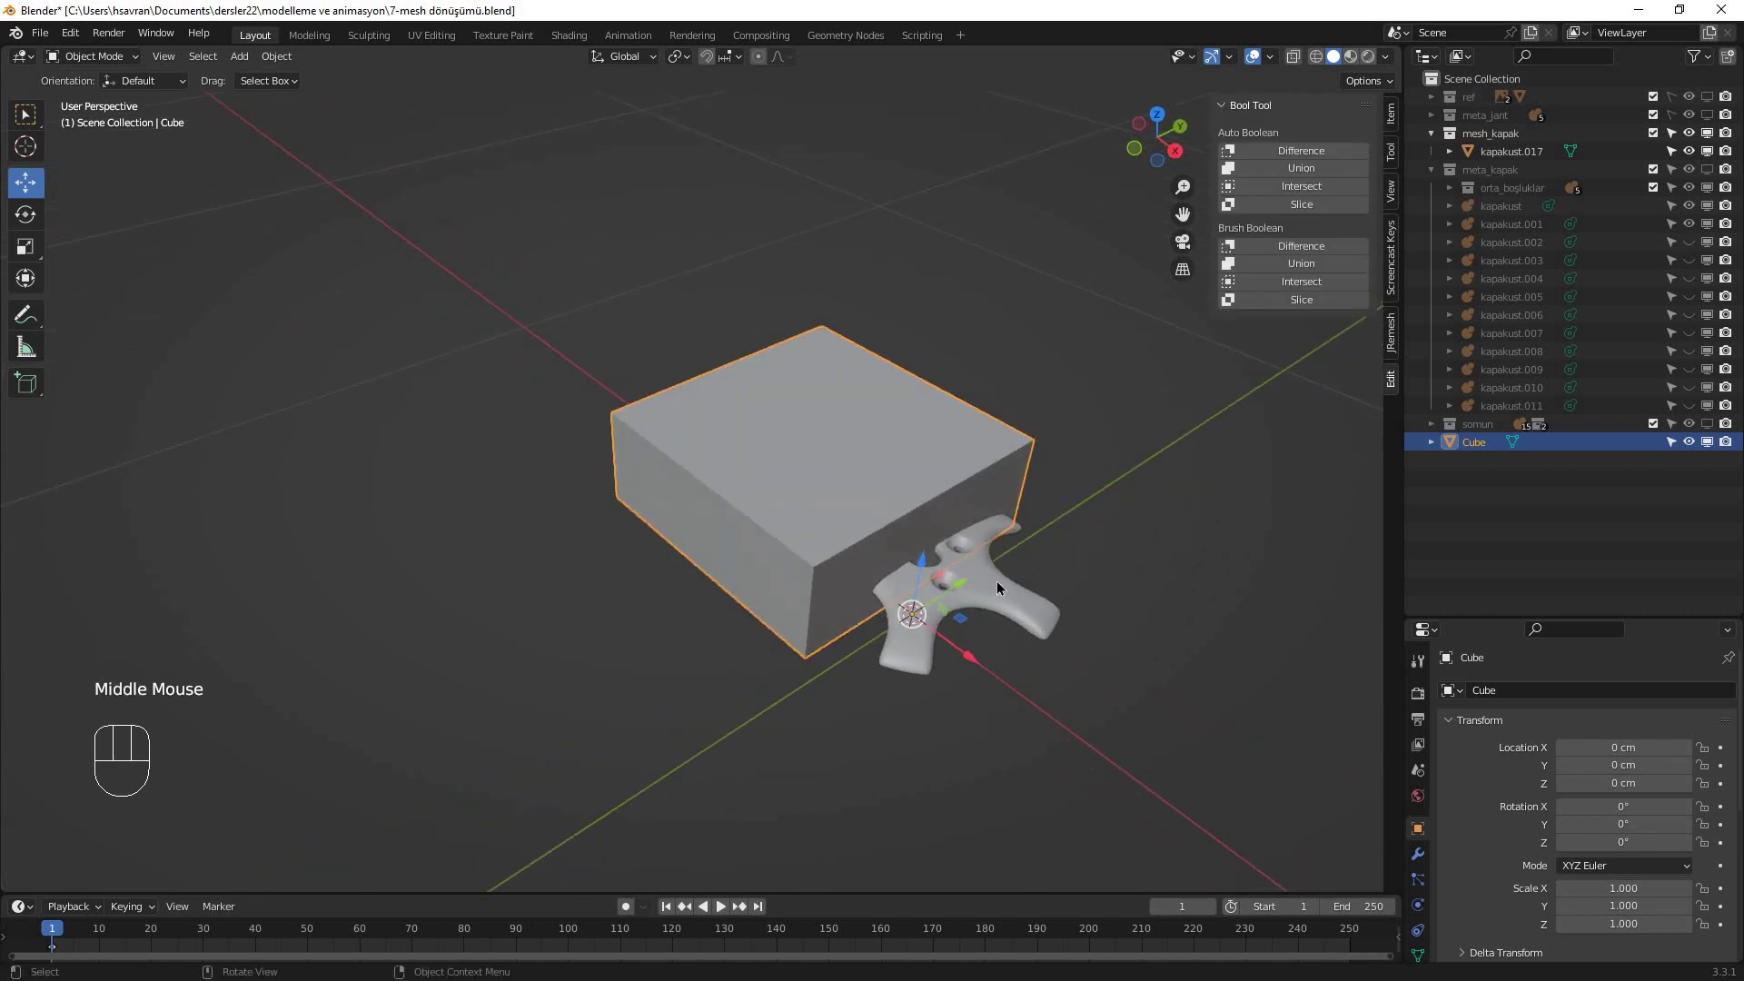
pyautogui.click(911, 443)
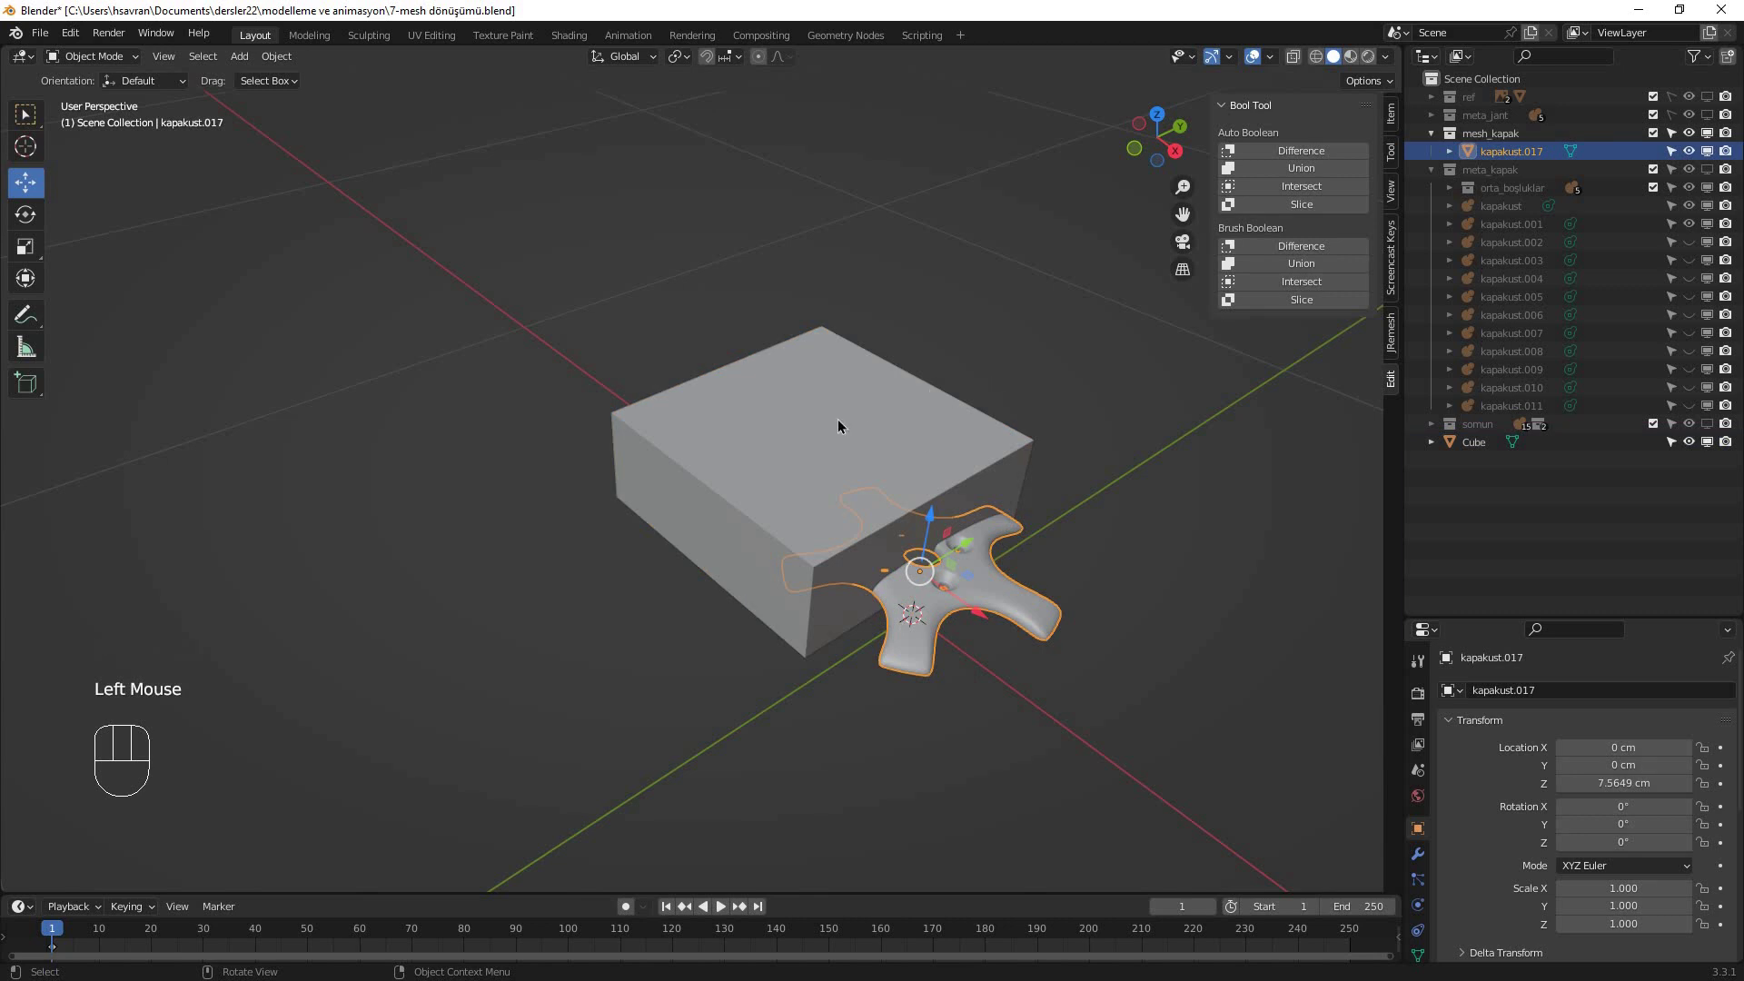
pyautogui.keyDown('shift'); pyautogui.click(910, 438); pyautogui.keyUp('shift')
pyautogui.click(1006, 608)
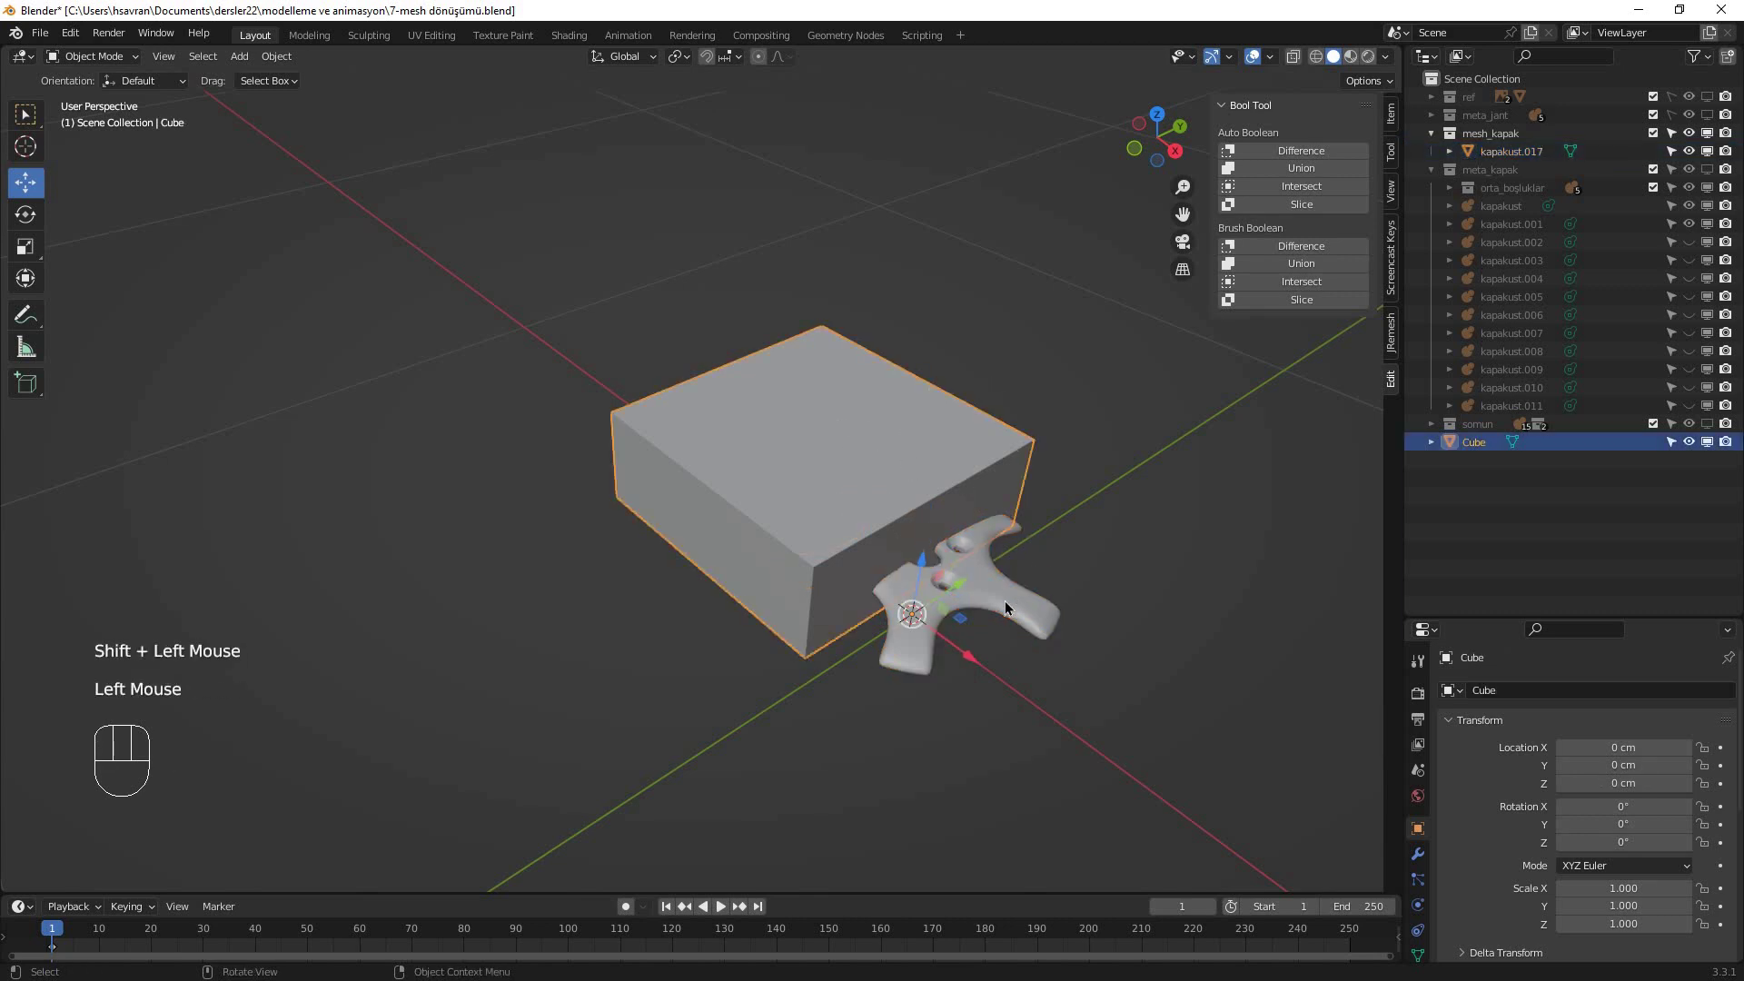
pyautogui.doubleClick(858, 429)
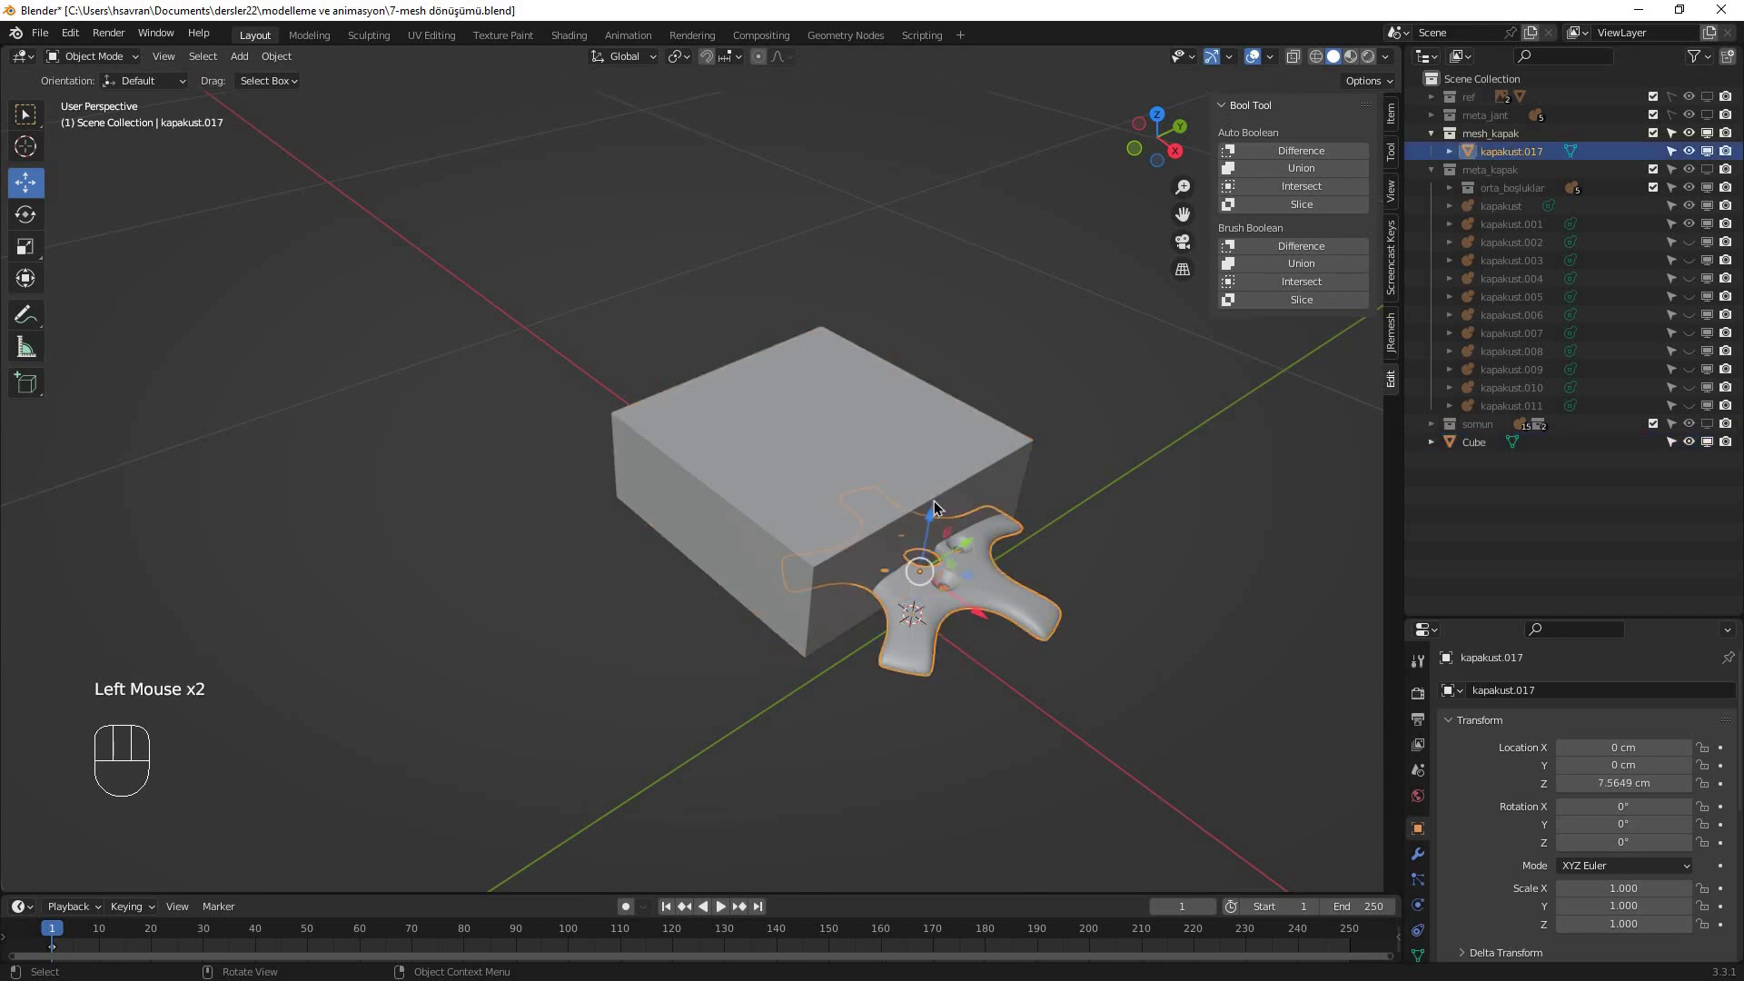
pyautogui.keyDown('shift'); pyautogui.click(918, 441); pyautogui.keyUp('shift')
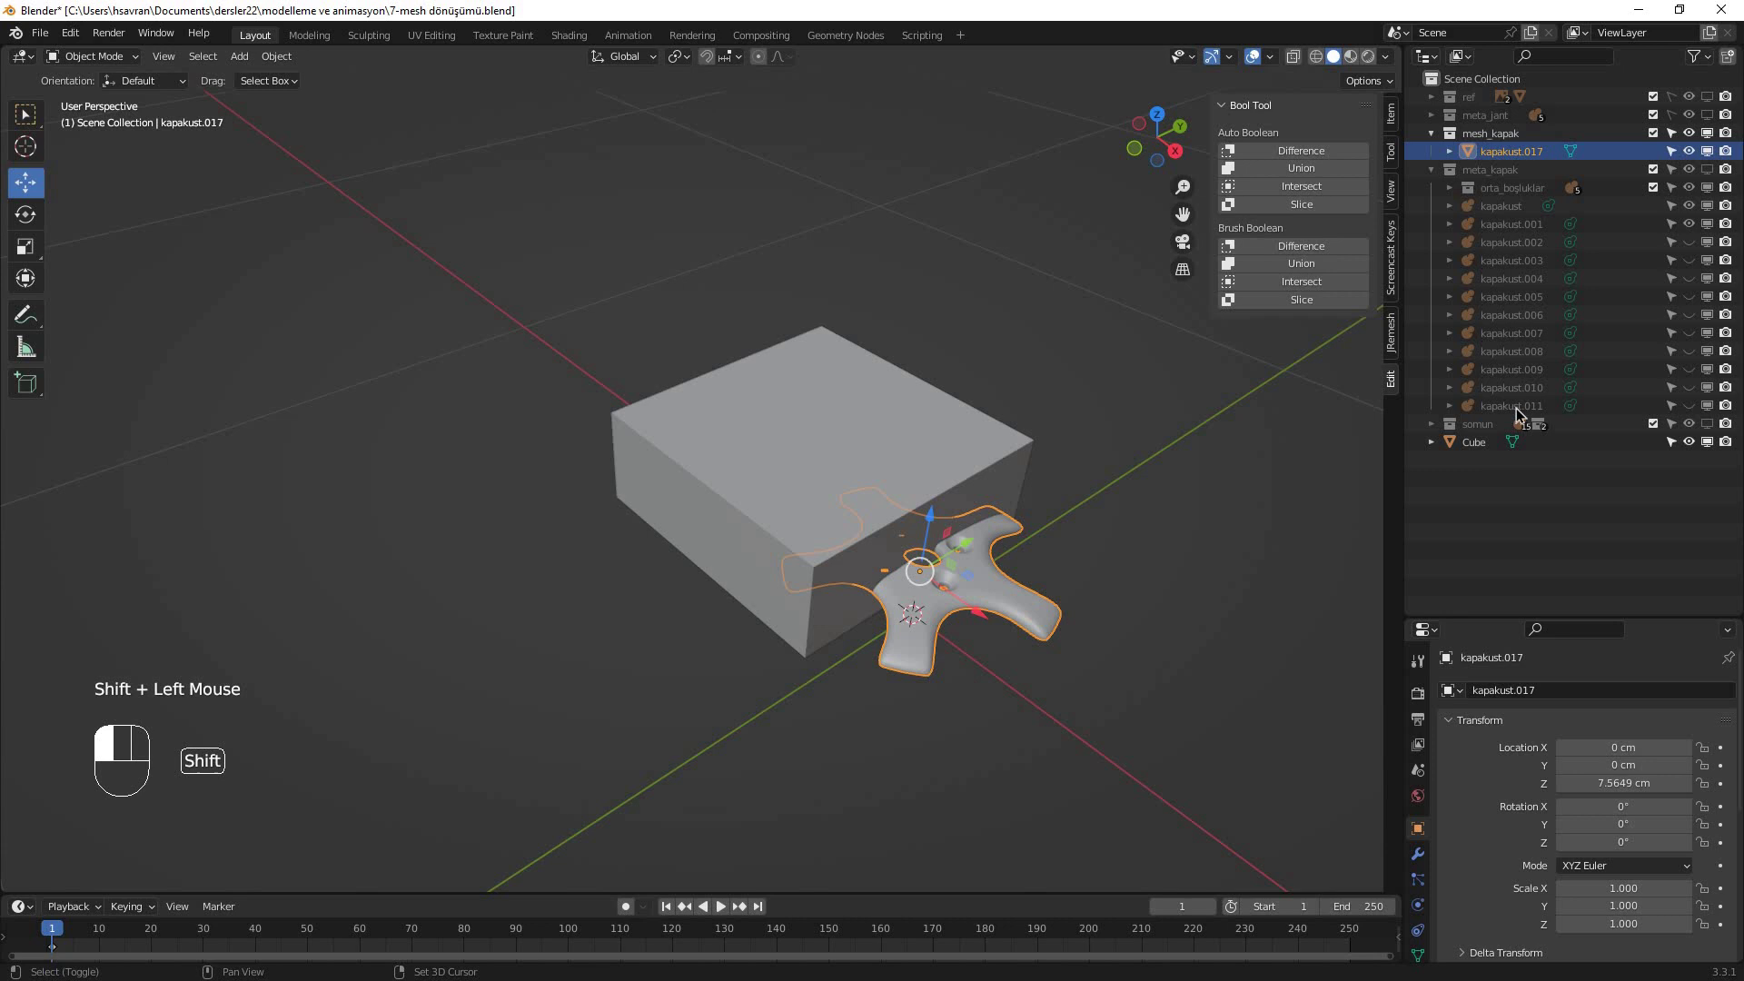
# - Move the Cube into the mesh_kapak collection and collapse the meta_kapak collection
pyautogui.click(1447, 443)
pyautogui.click(1448, 444)
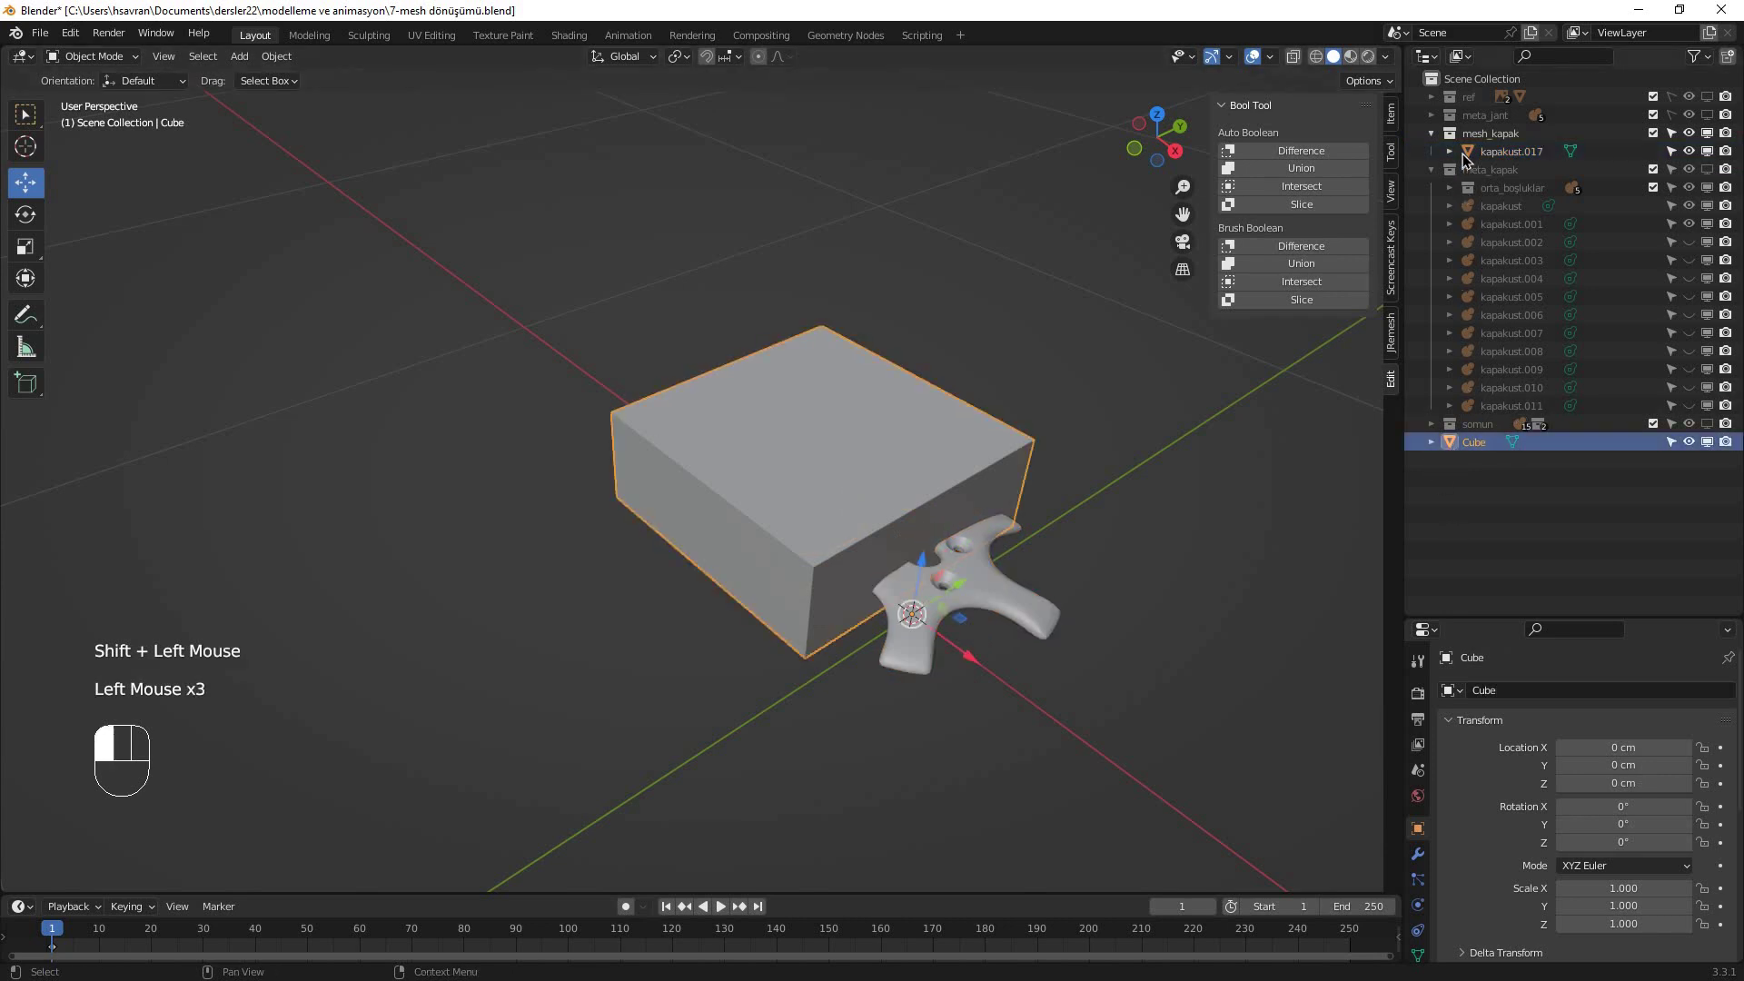
pyautogui.moveTo(1462, 155); pyautogui.dragTo(1469, 145)
pyautogui.click(1010, 572)
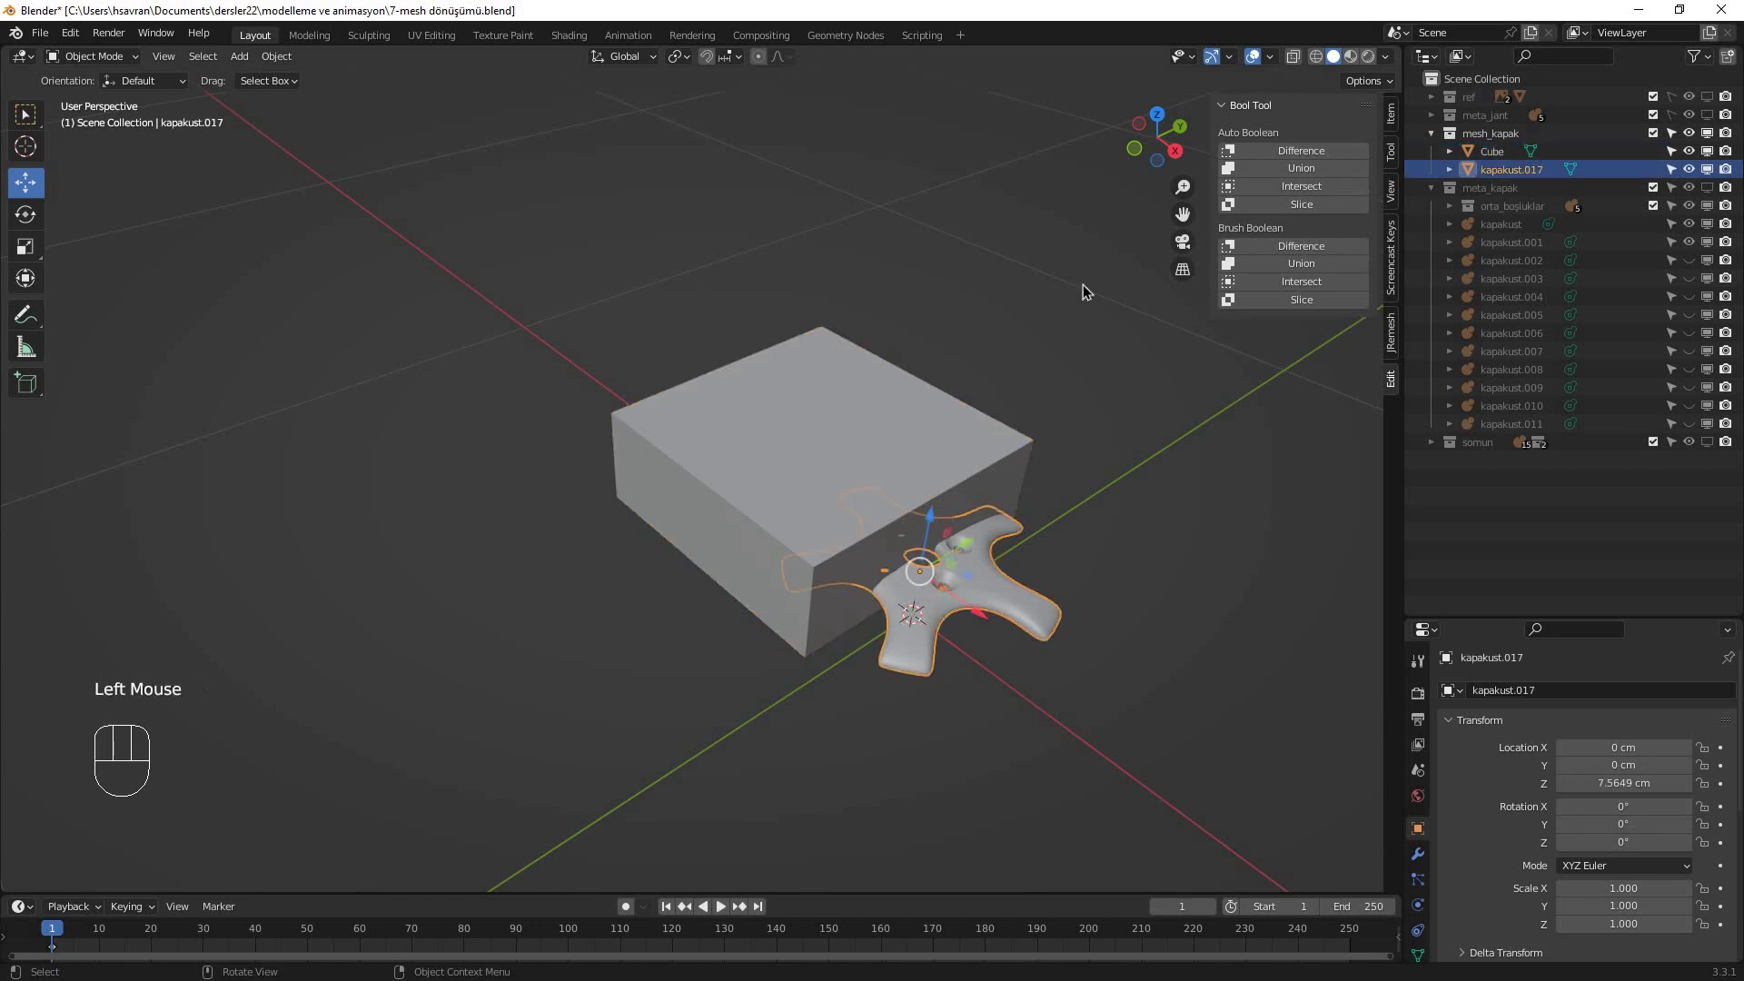
pyautogui.click(1431, 187)
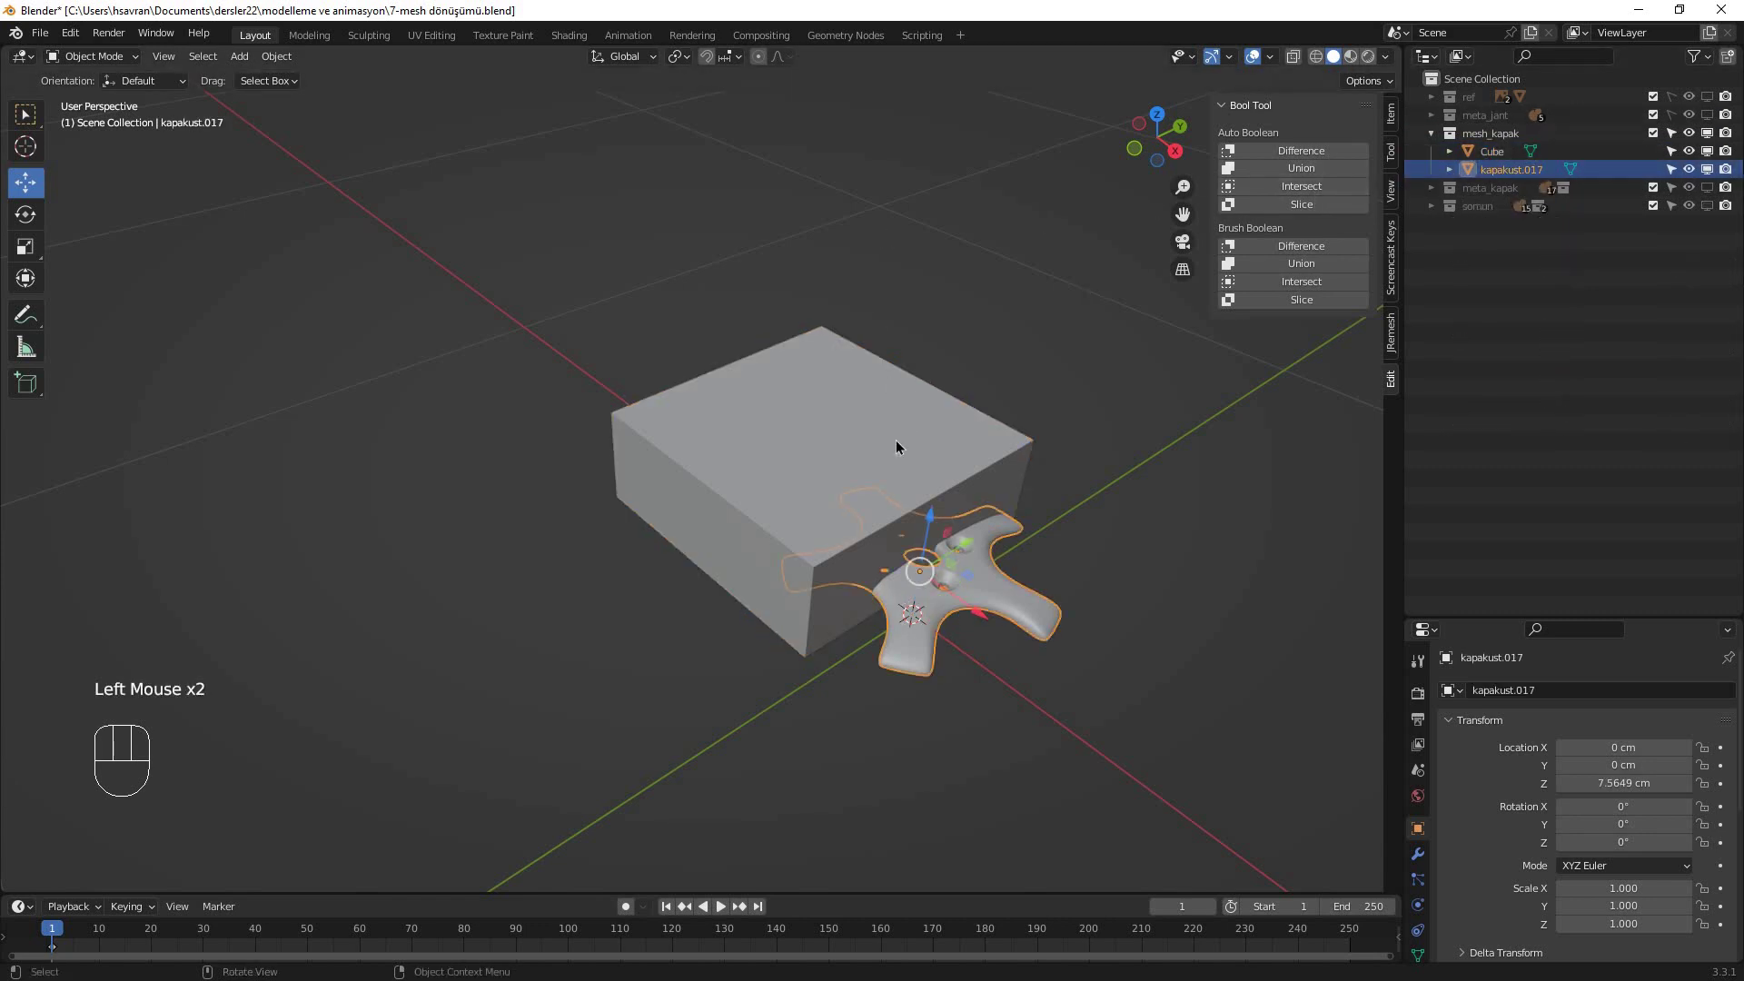
# - Try a Brush Boolean Slice on the cover with the box selected first and the cover active, and undo it
pyautogui.click(999, 607)
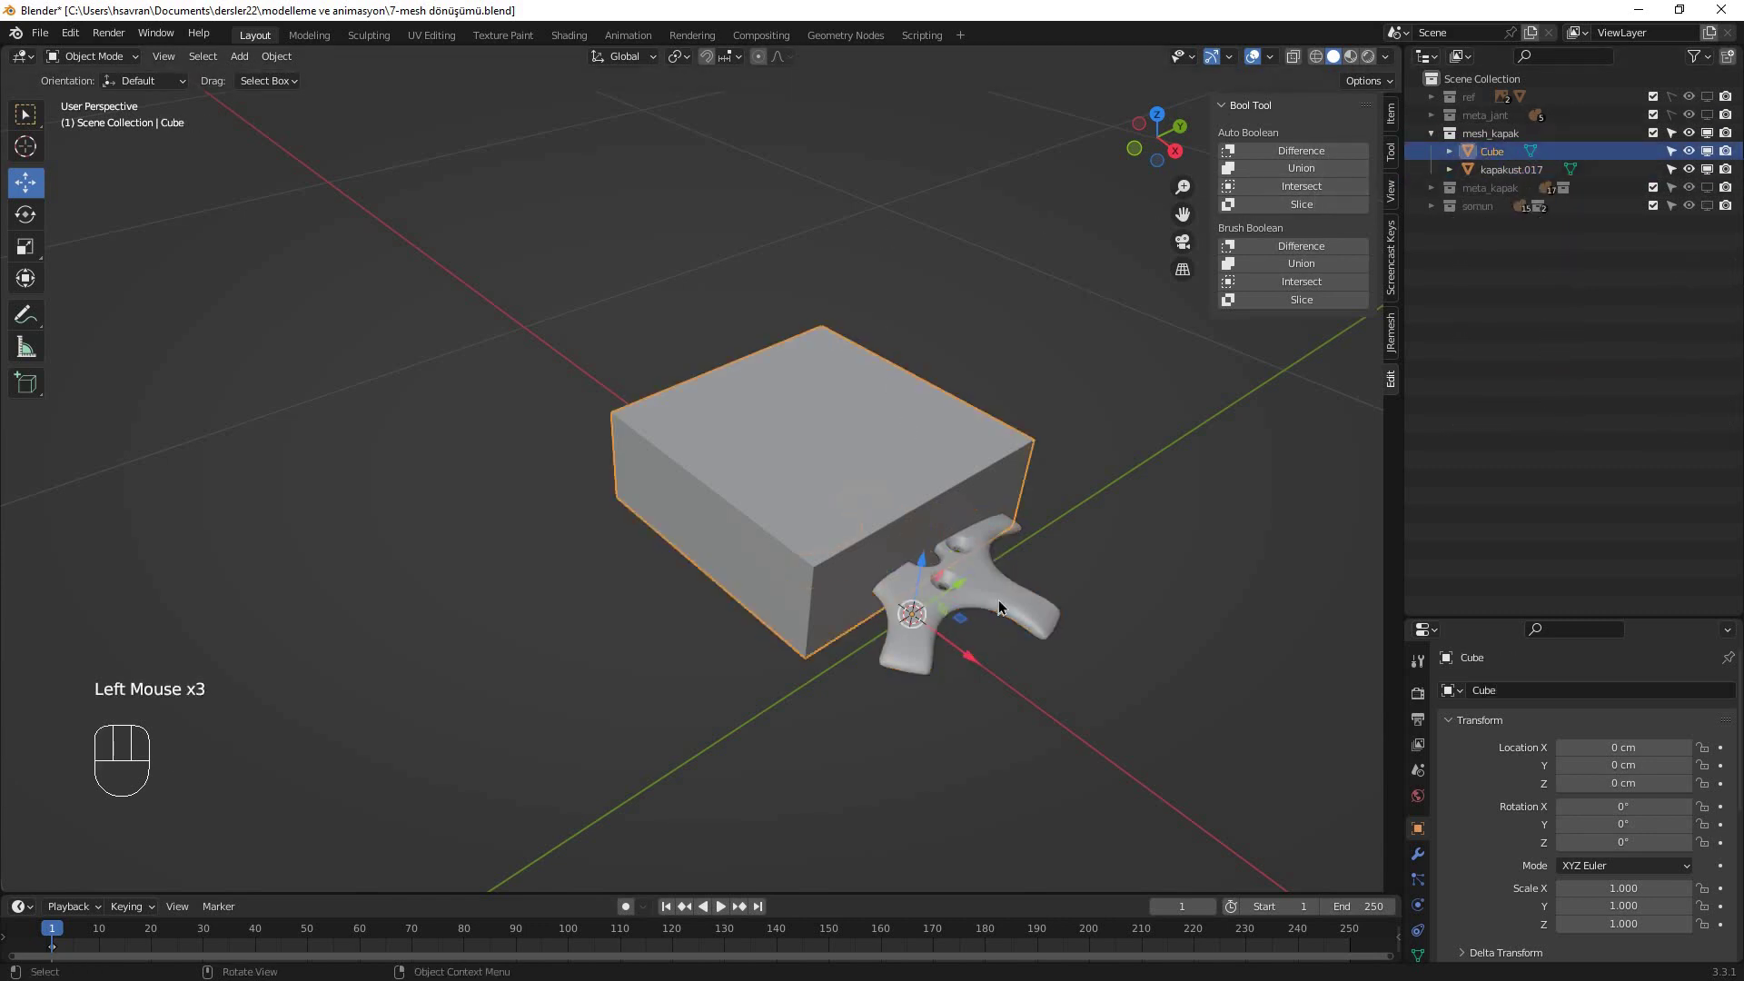
pyautogui.click(912, 499)
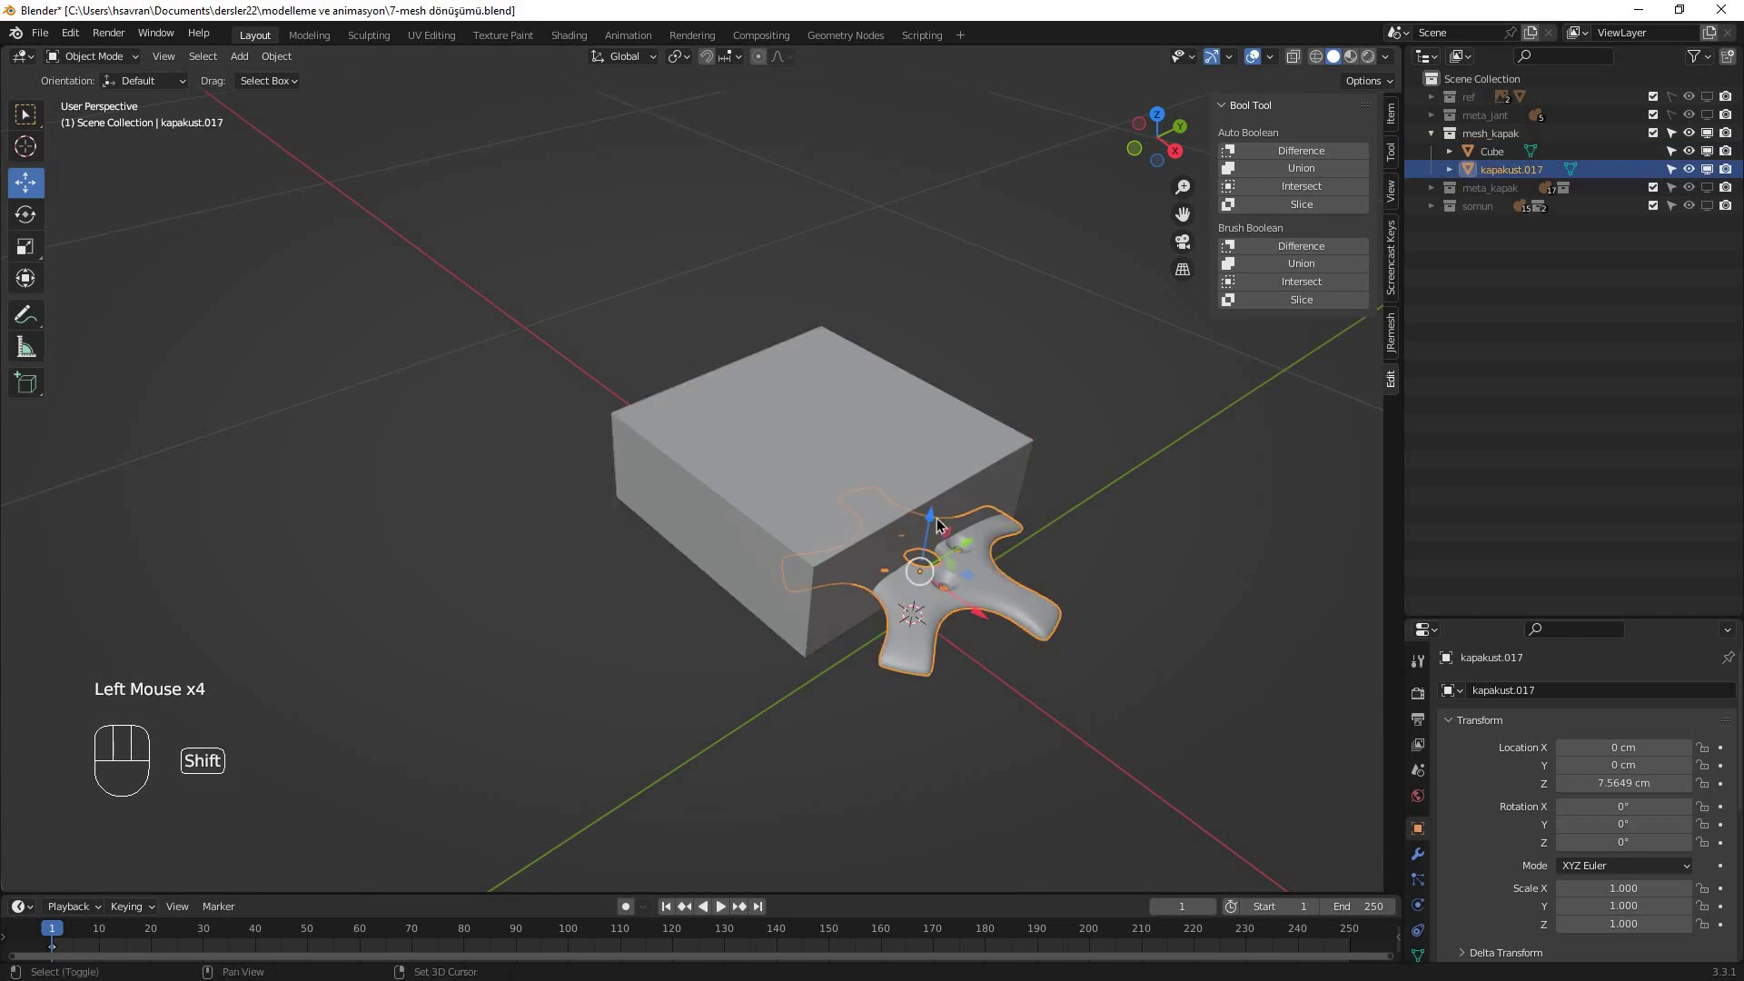
pyautogui.click(1003, 596)
pyautogui.keyDown('shift'); pyautogui.click(1003, 597); pyautogui.keyUp('shift')
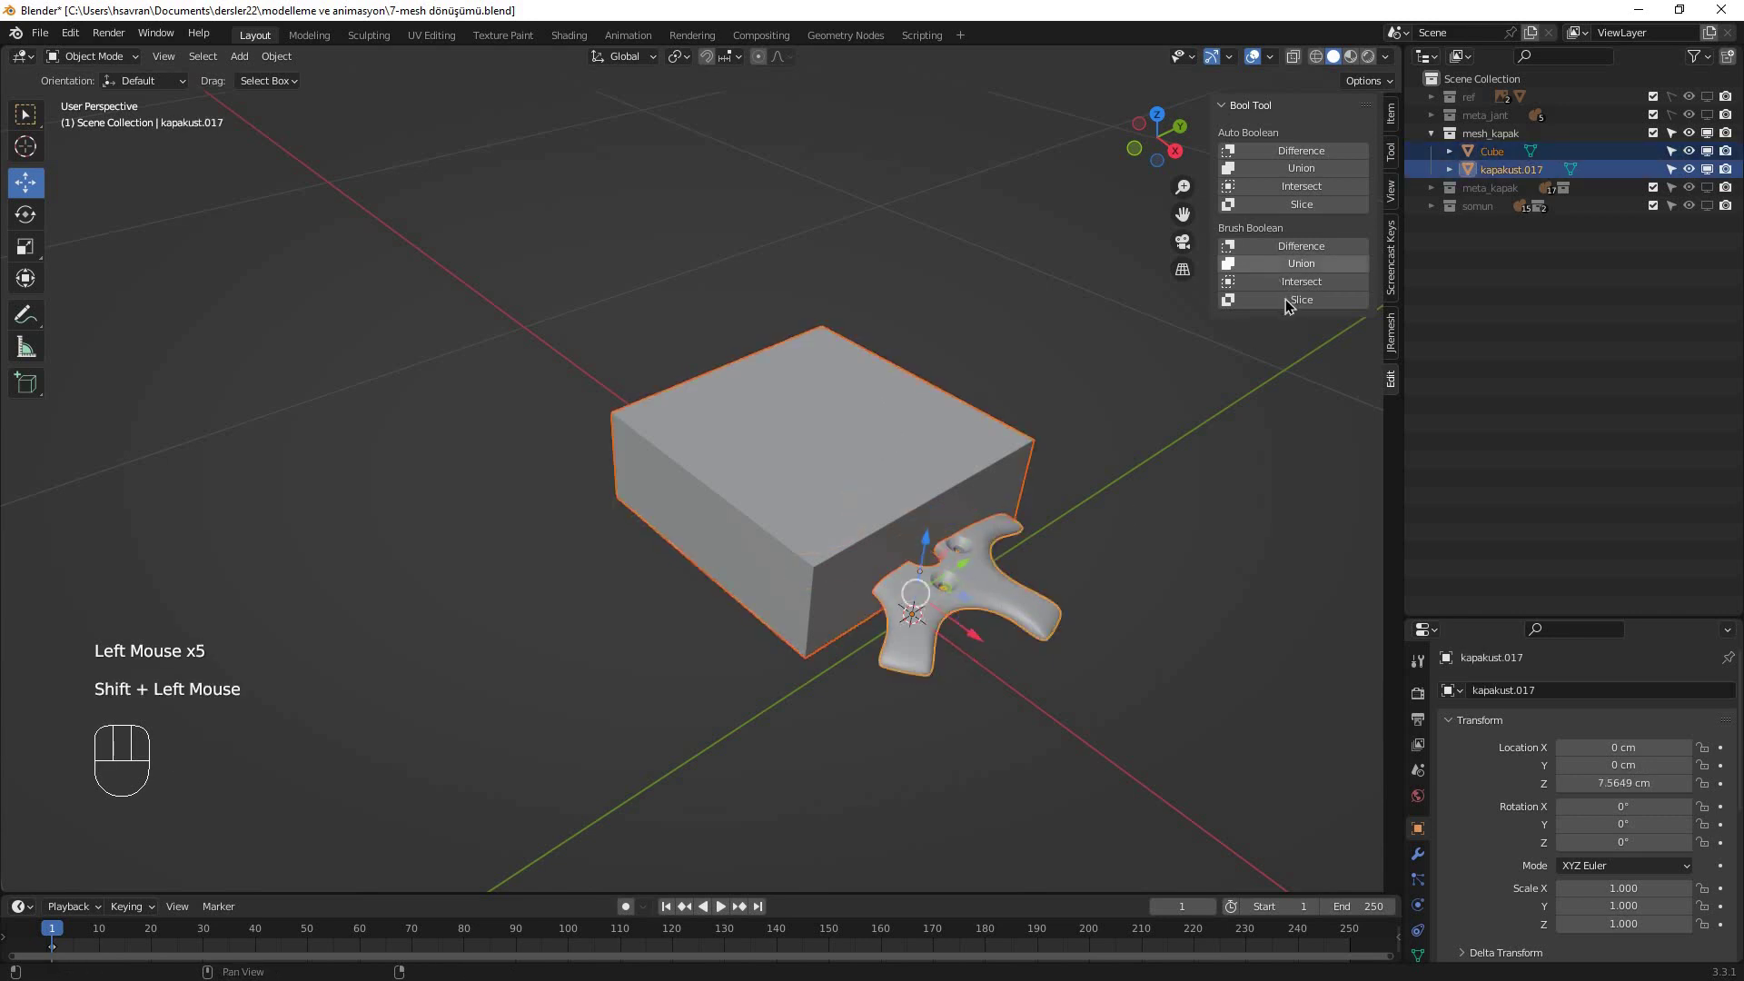
pyautogui.click(1284, 298)
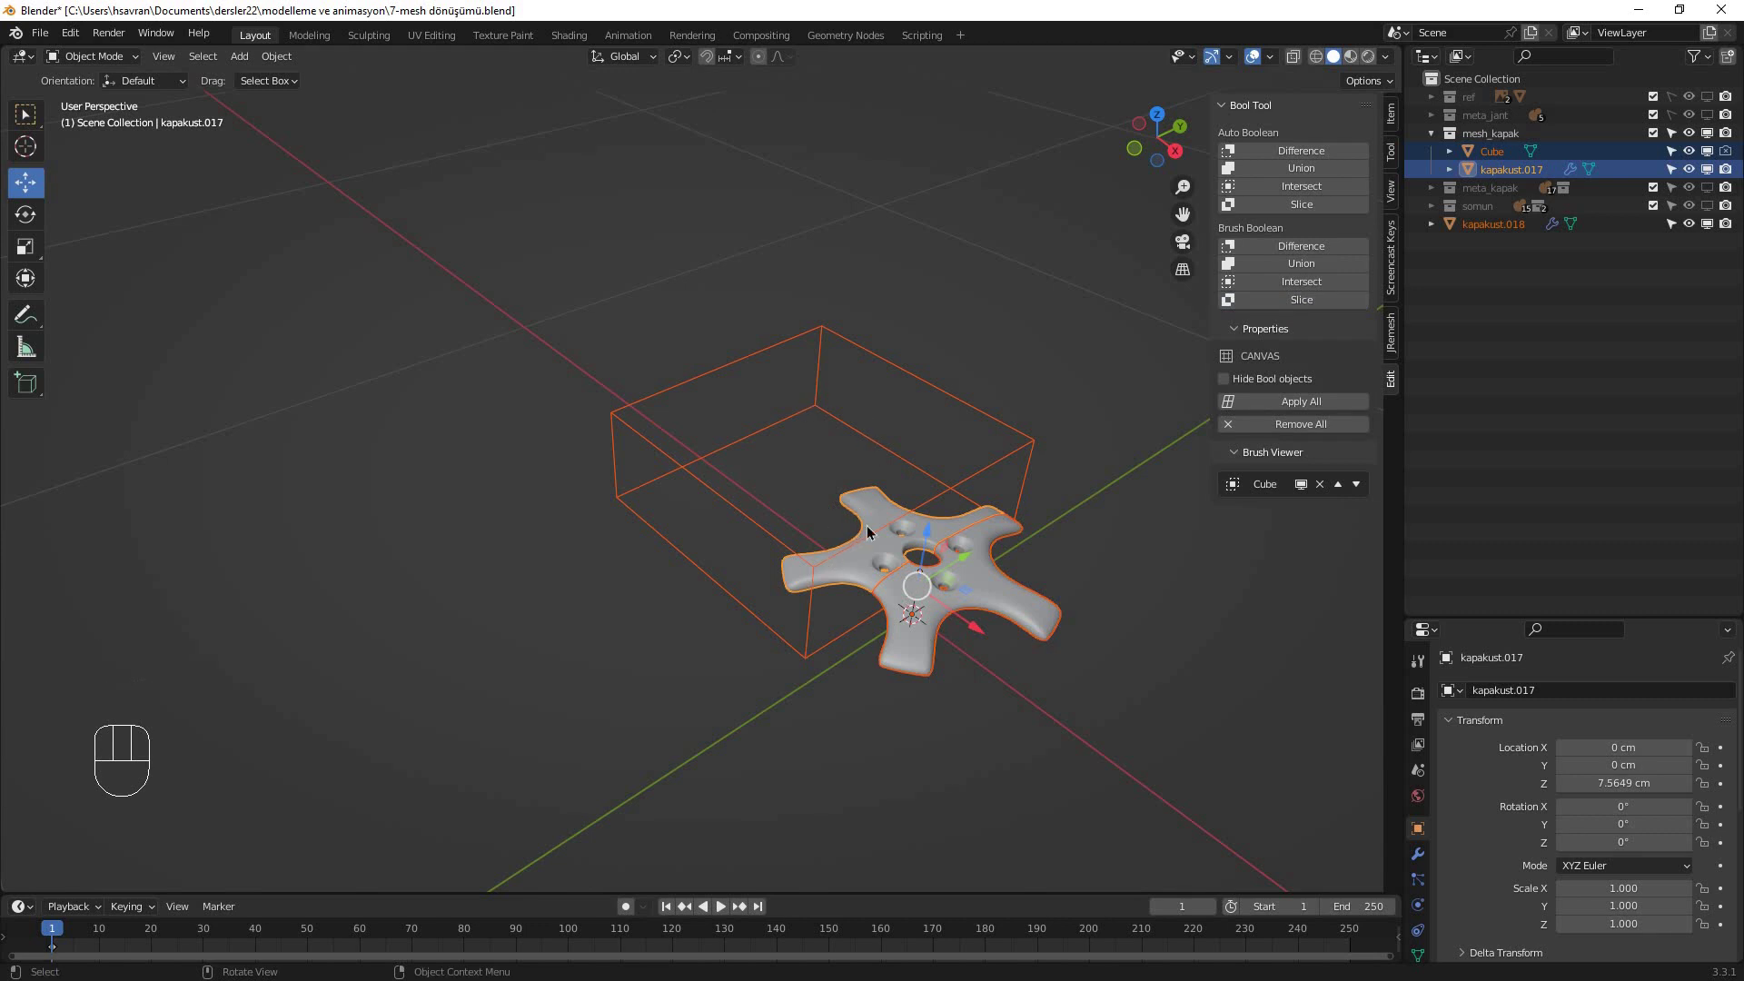
pyautogui.scroll(1, 906, 548)
pyautogui.scroll(1, 906, 548)
pyautogui.moveTo(906, 548); pyautogui.dragTo(926, 618, button='middle')
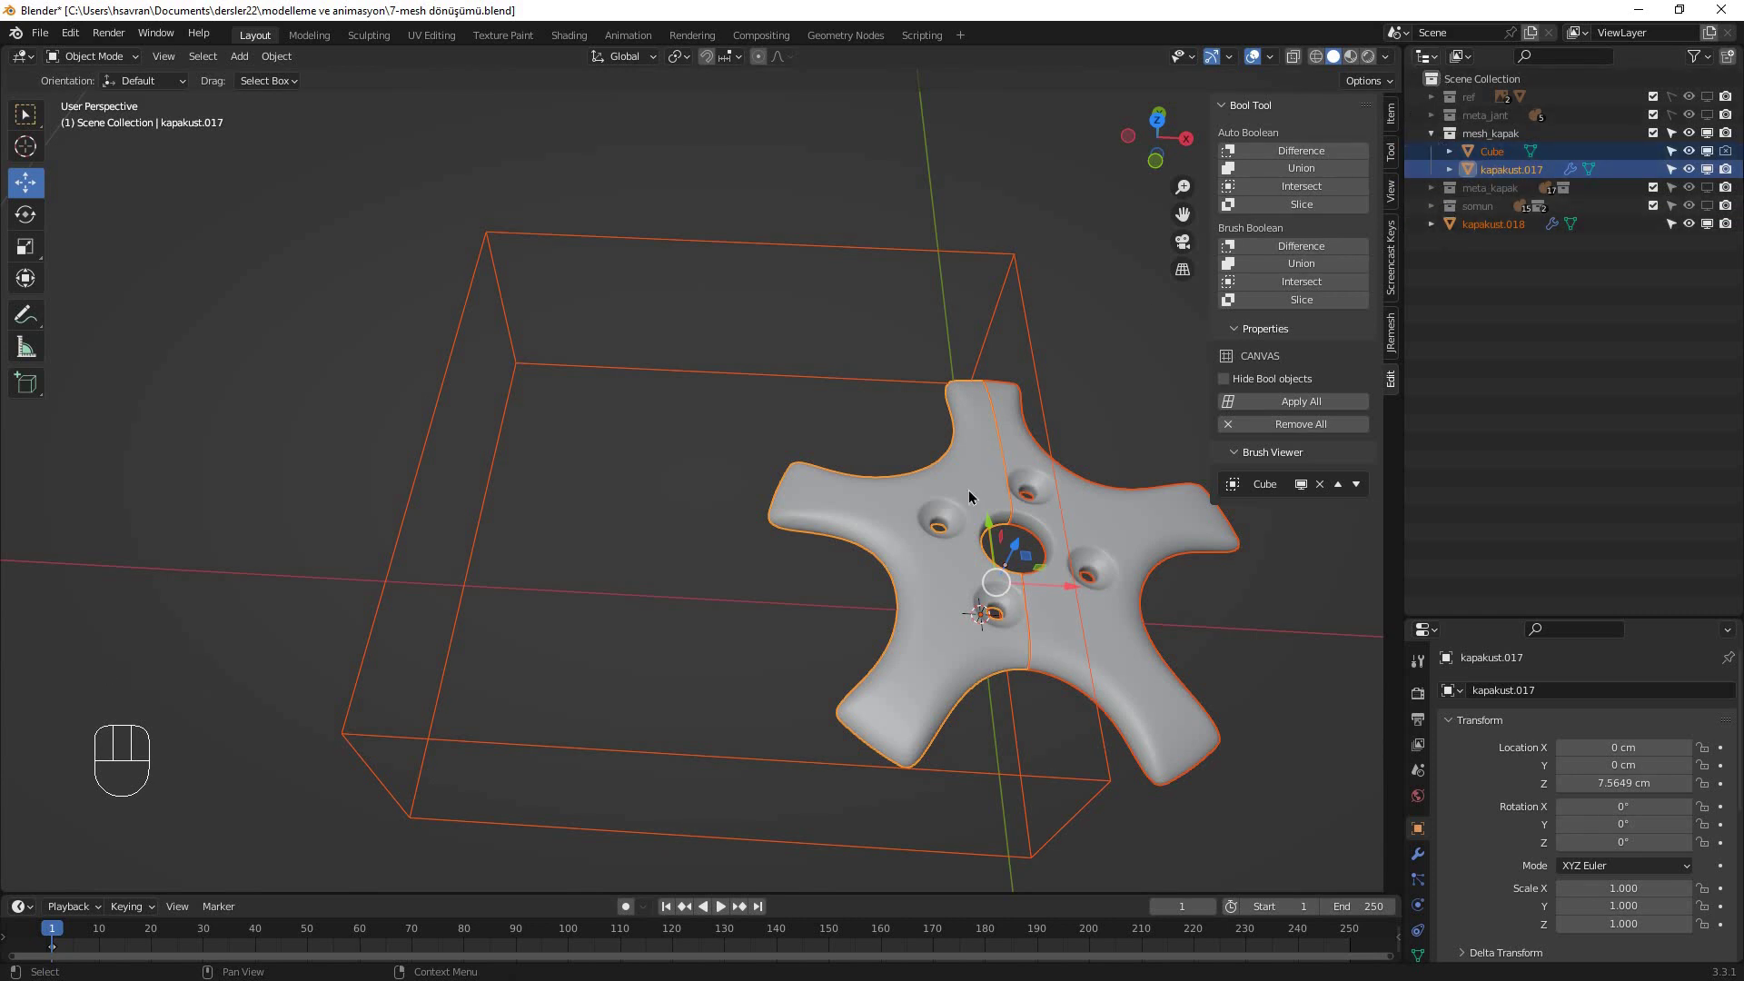
pyautogui.hotkey('ctrl', 'z')
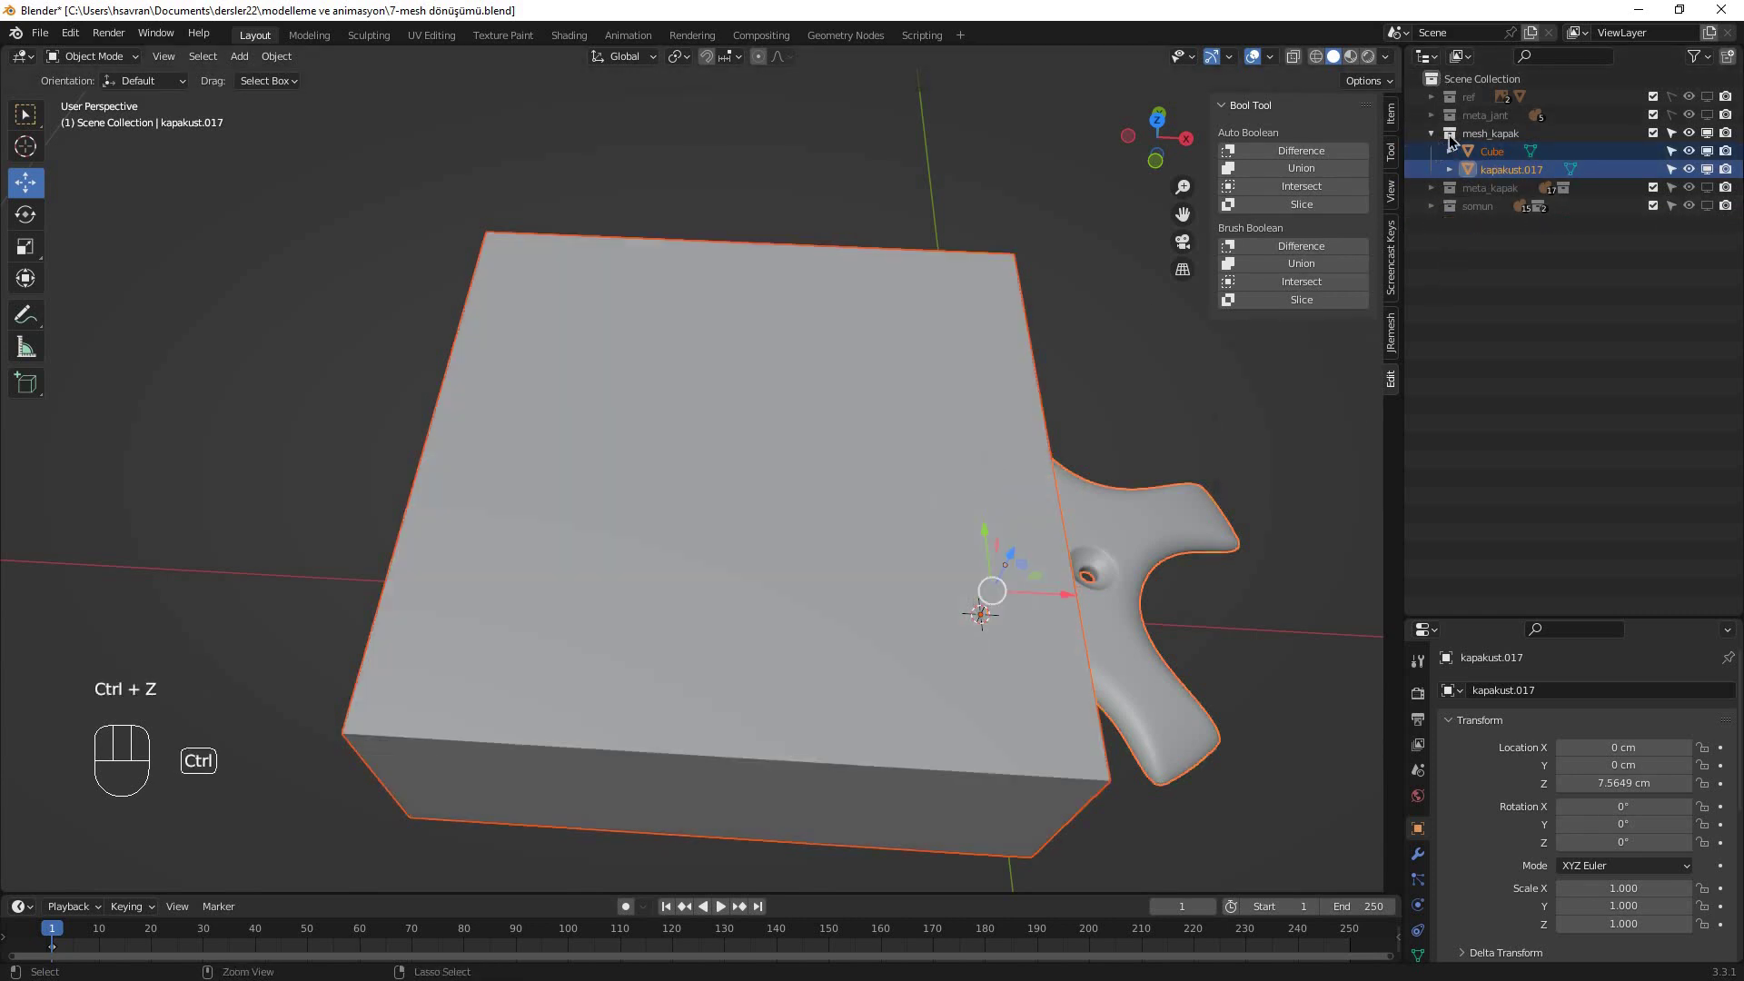
# - Try the Brush Boolean Slice in reverse selection order, with the Cube as active object and kapakust.017 as brush, and undo it
pyautogui.click(1454, 135)
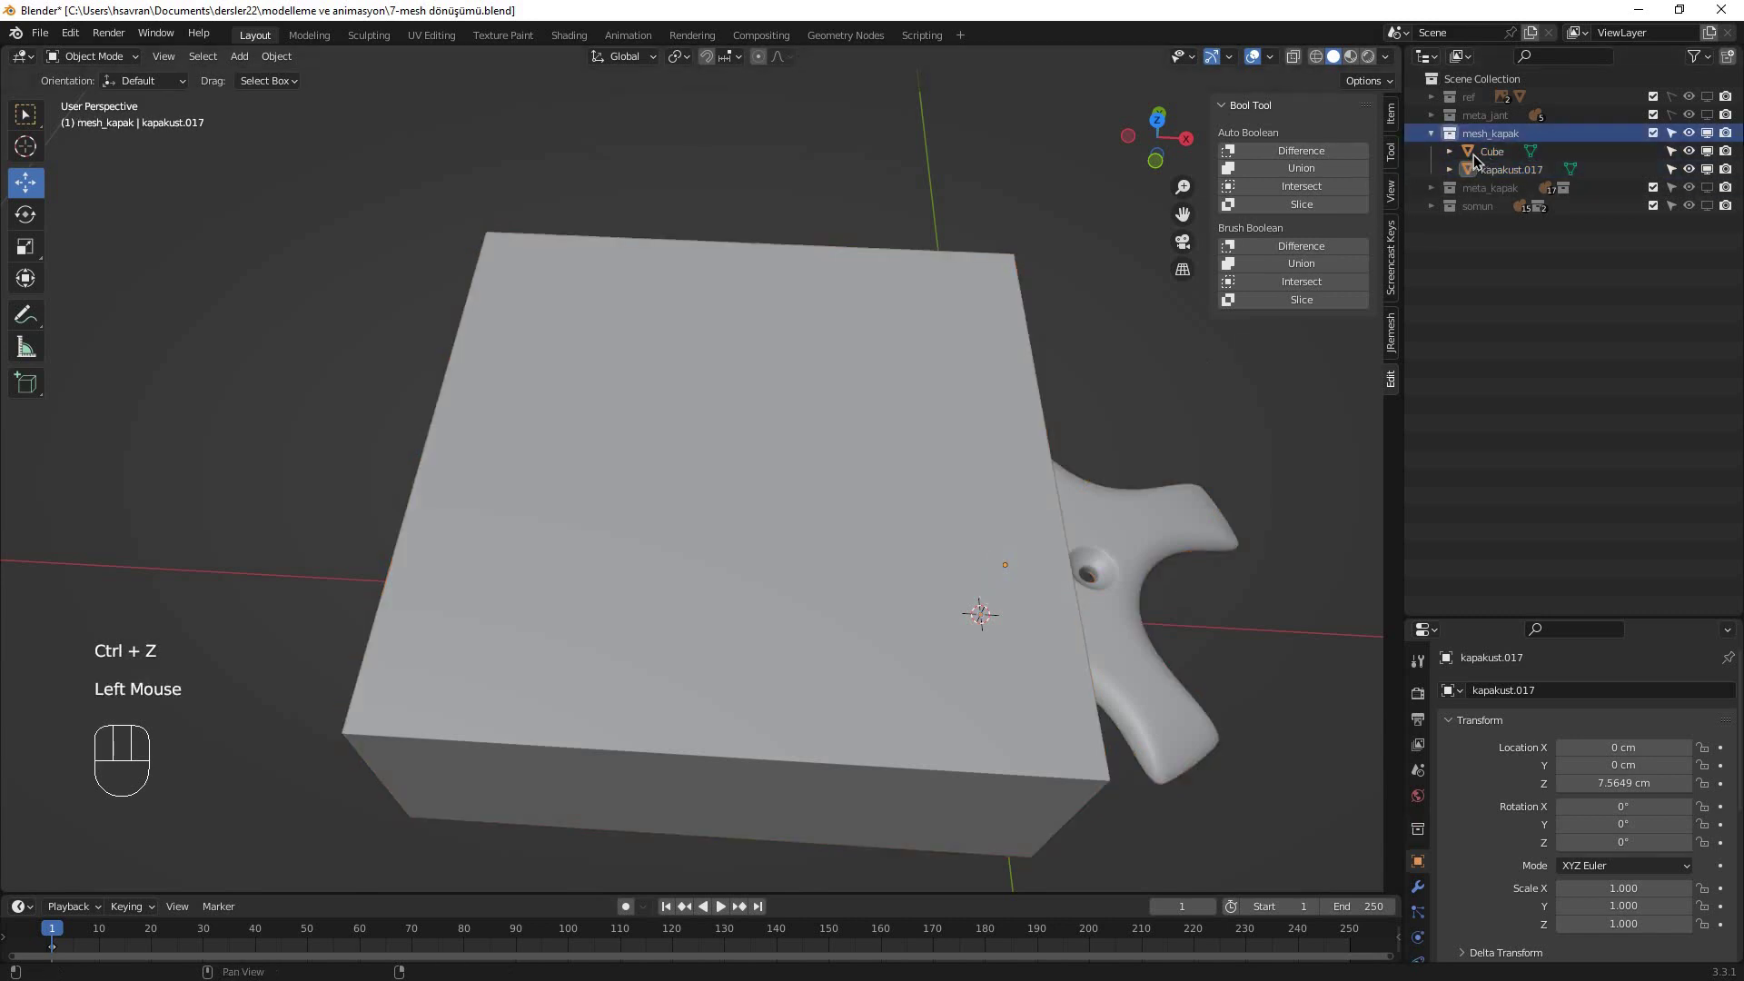
pyautogui.click(1471, 152)
pyautogui.click(1471, 170)
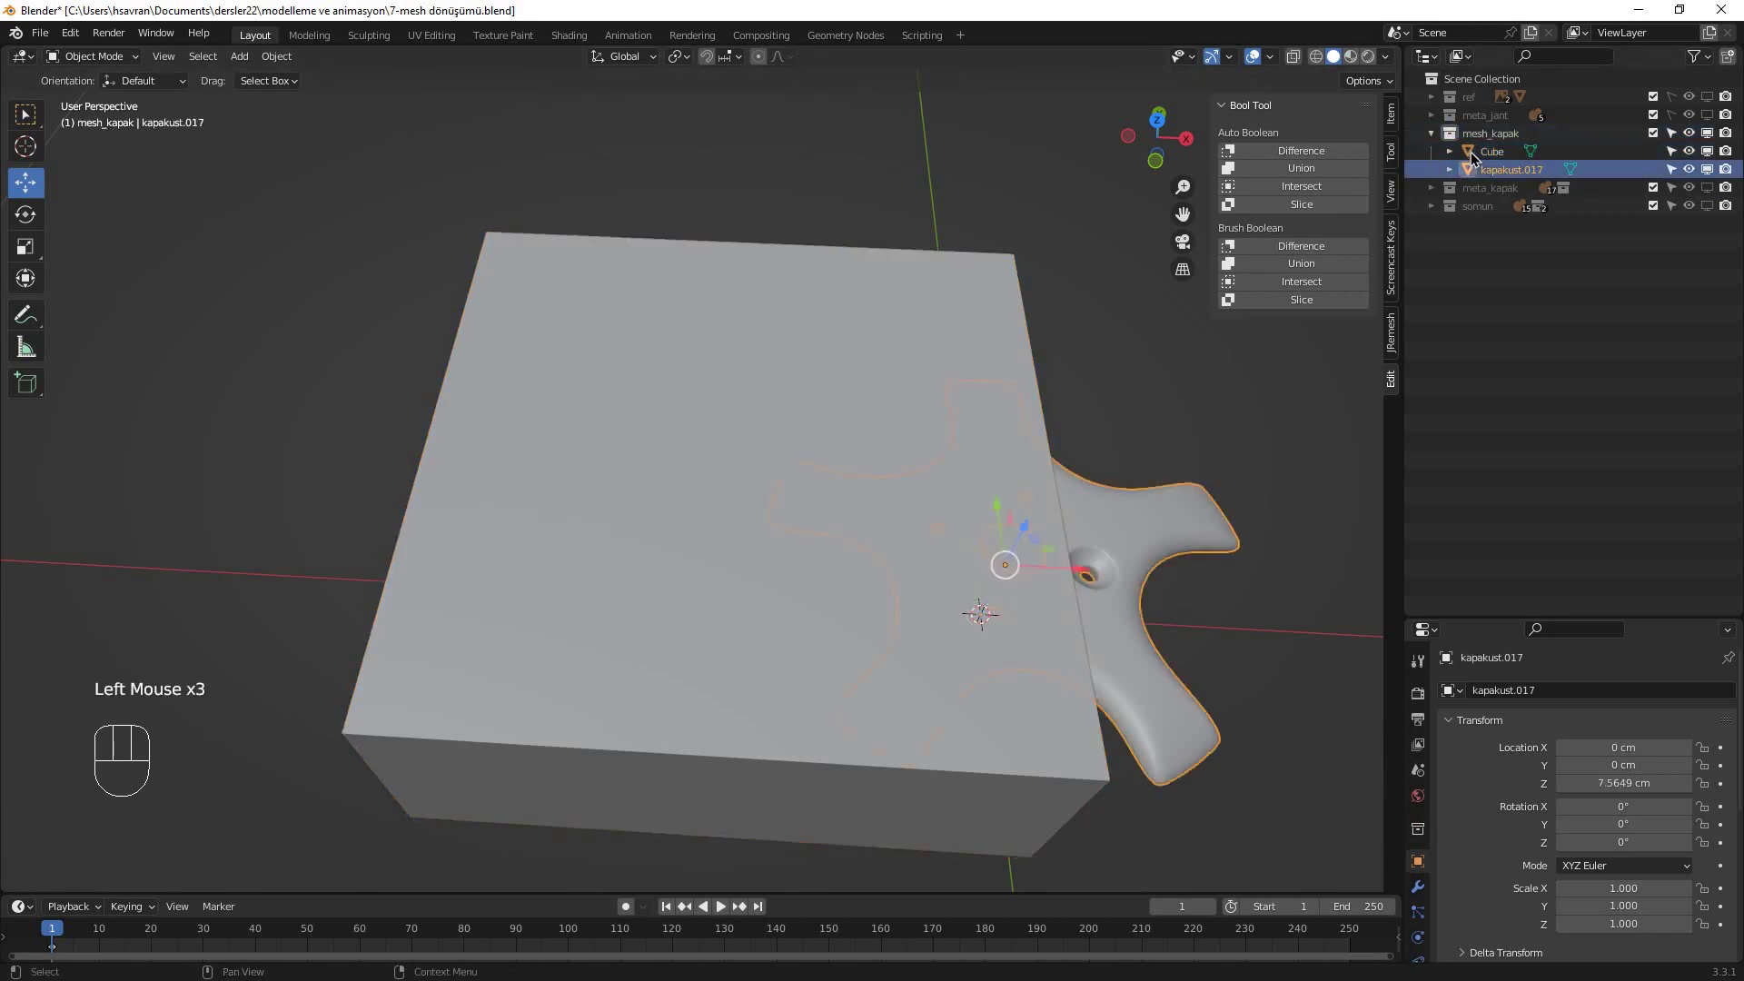
pyautogui.click(1471, 152)
pyautogui.keyDown('shift'); pyautogui.click(1471, 170); pyautogui.keyUp('shift')
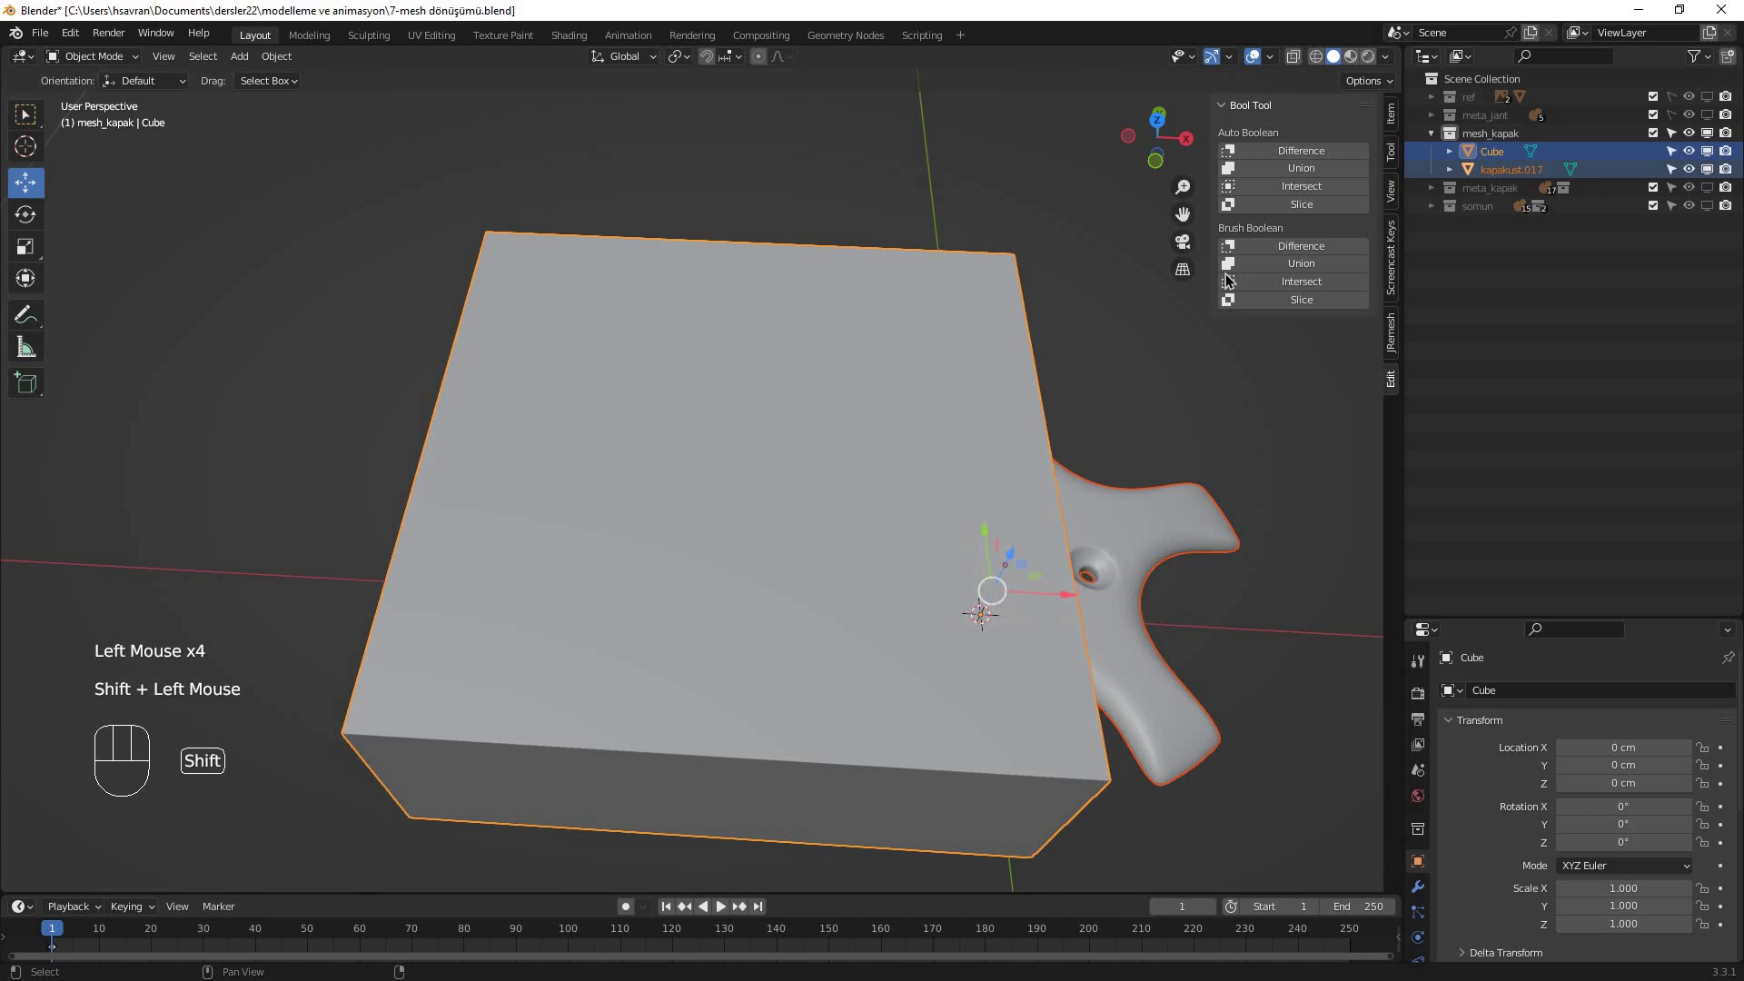
pyautogui.click(1287, 304)
pyautogui.moveTo(986, 389)
pyautogui.mouseDown(button='middle')
pyautogui.moveTo(1031, 570)
pyautogui.moveTo(1044, 388)
pyautogui.moveTo(792, 454)
pyautogui.mouseUp(button='middle')
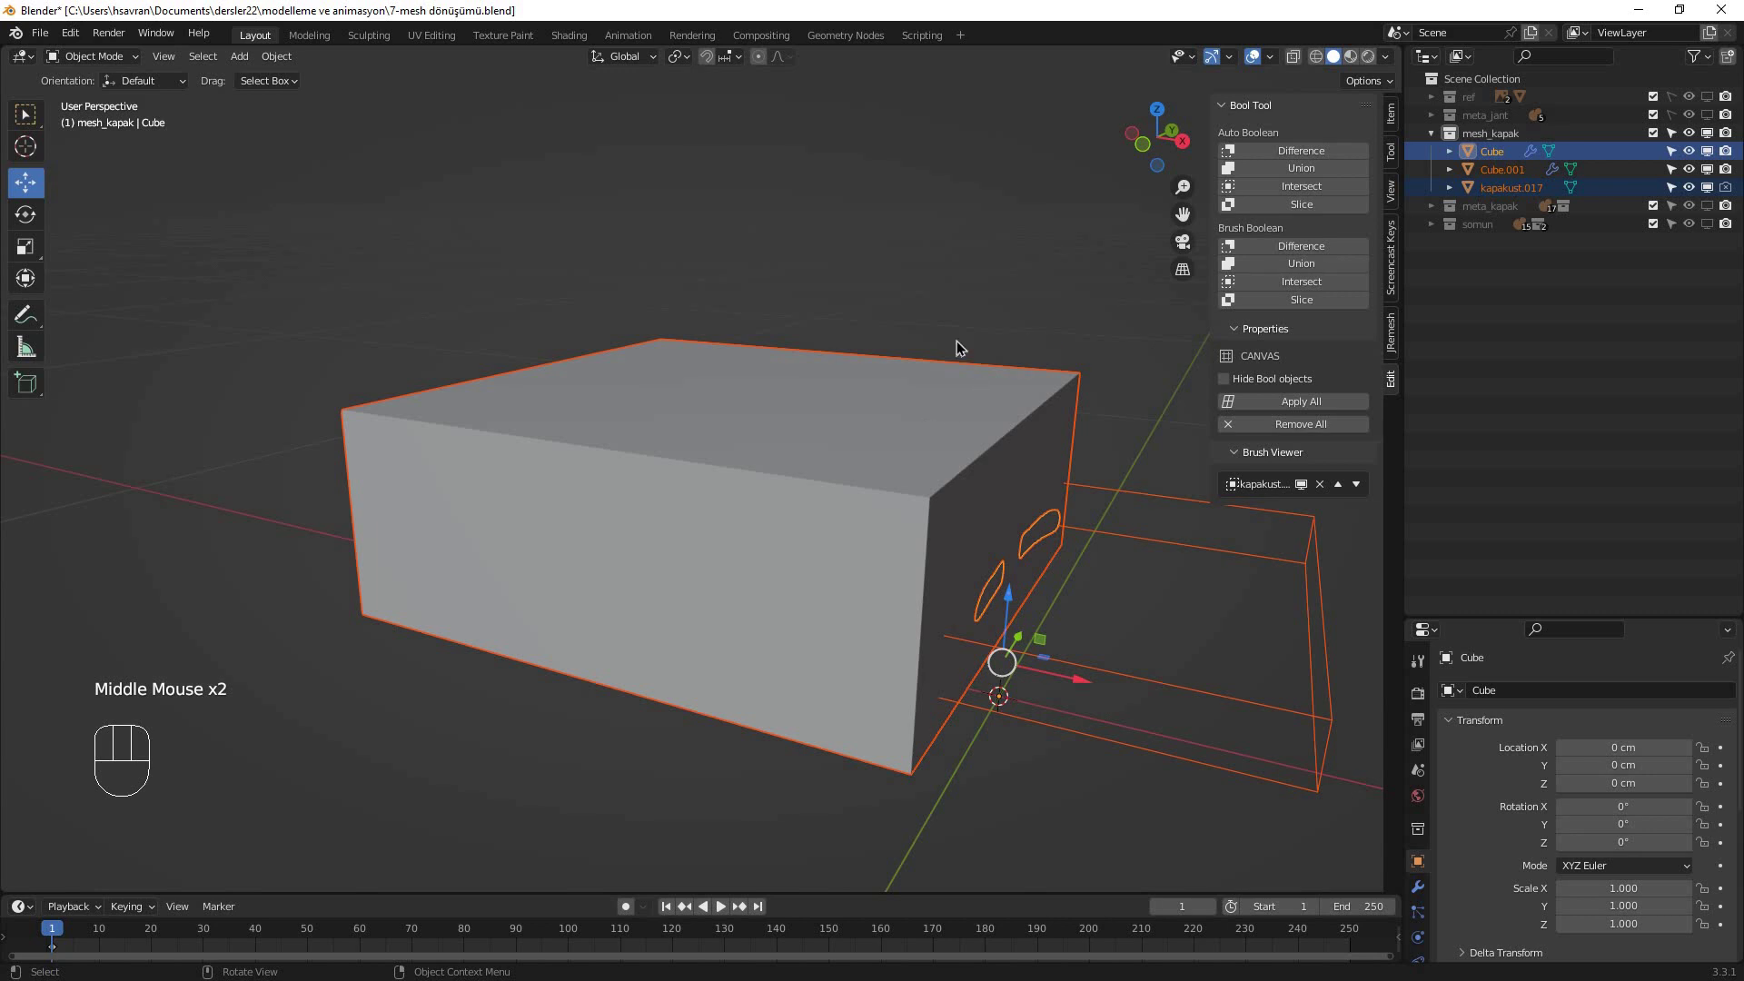
pyautogui.hotkey('ctrl', 'z')
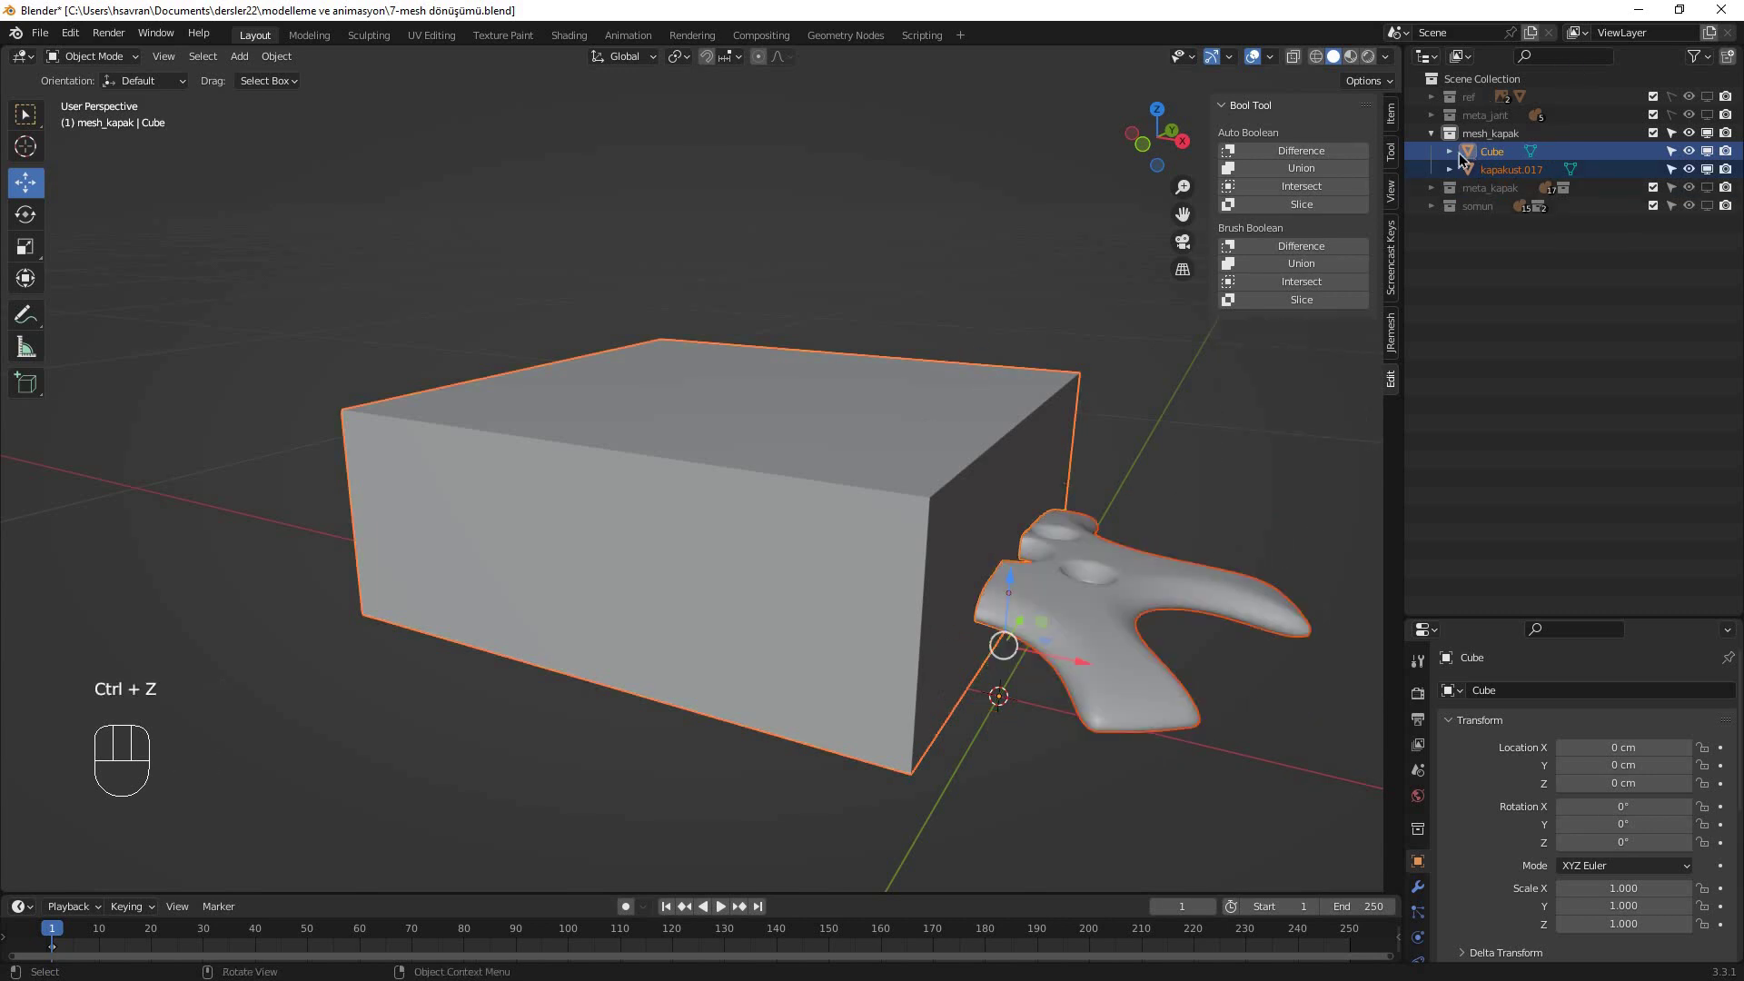
# - Select the Cube, add kapakust.017 as the active object, and apply the Brush Boolean Slice to the cover
pyautogui.click(1472, 152)
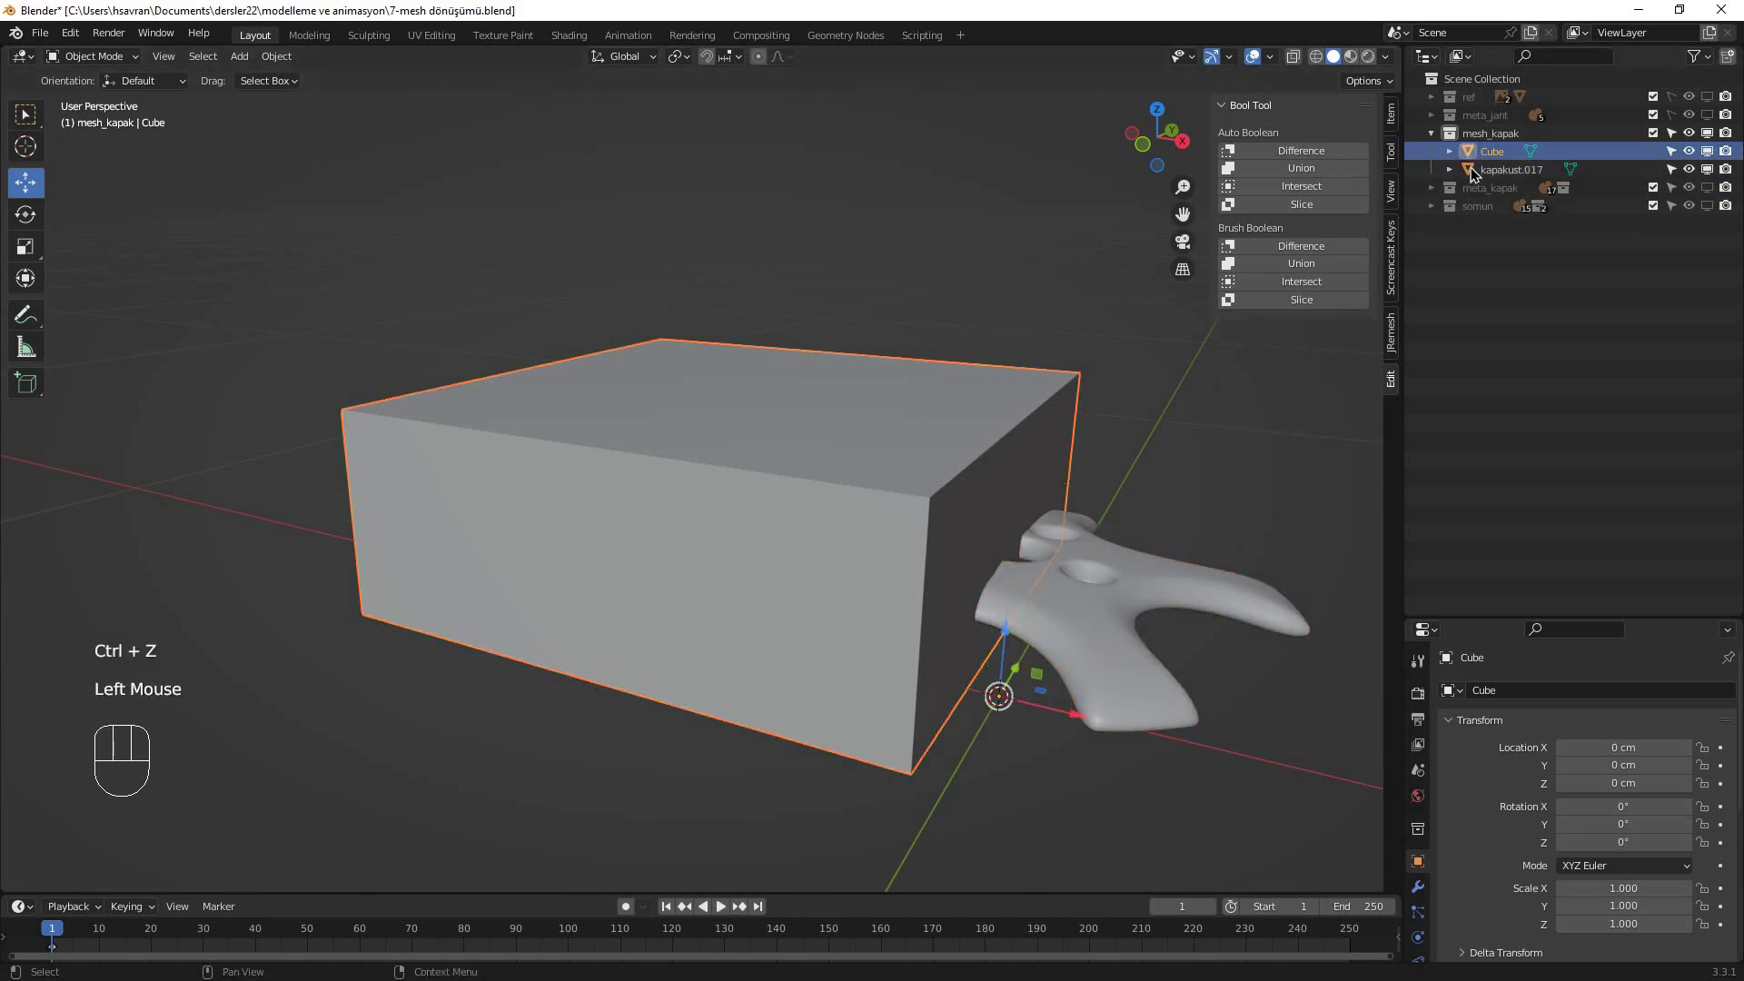
pyautogui.keyDown('shift'); pyautogui.click(1469, 169); pyautogui.keyUp('shift')
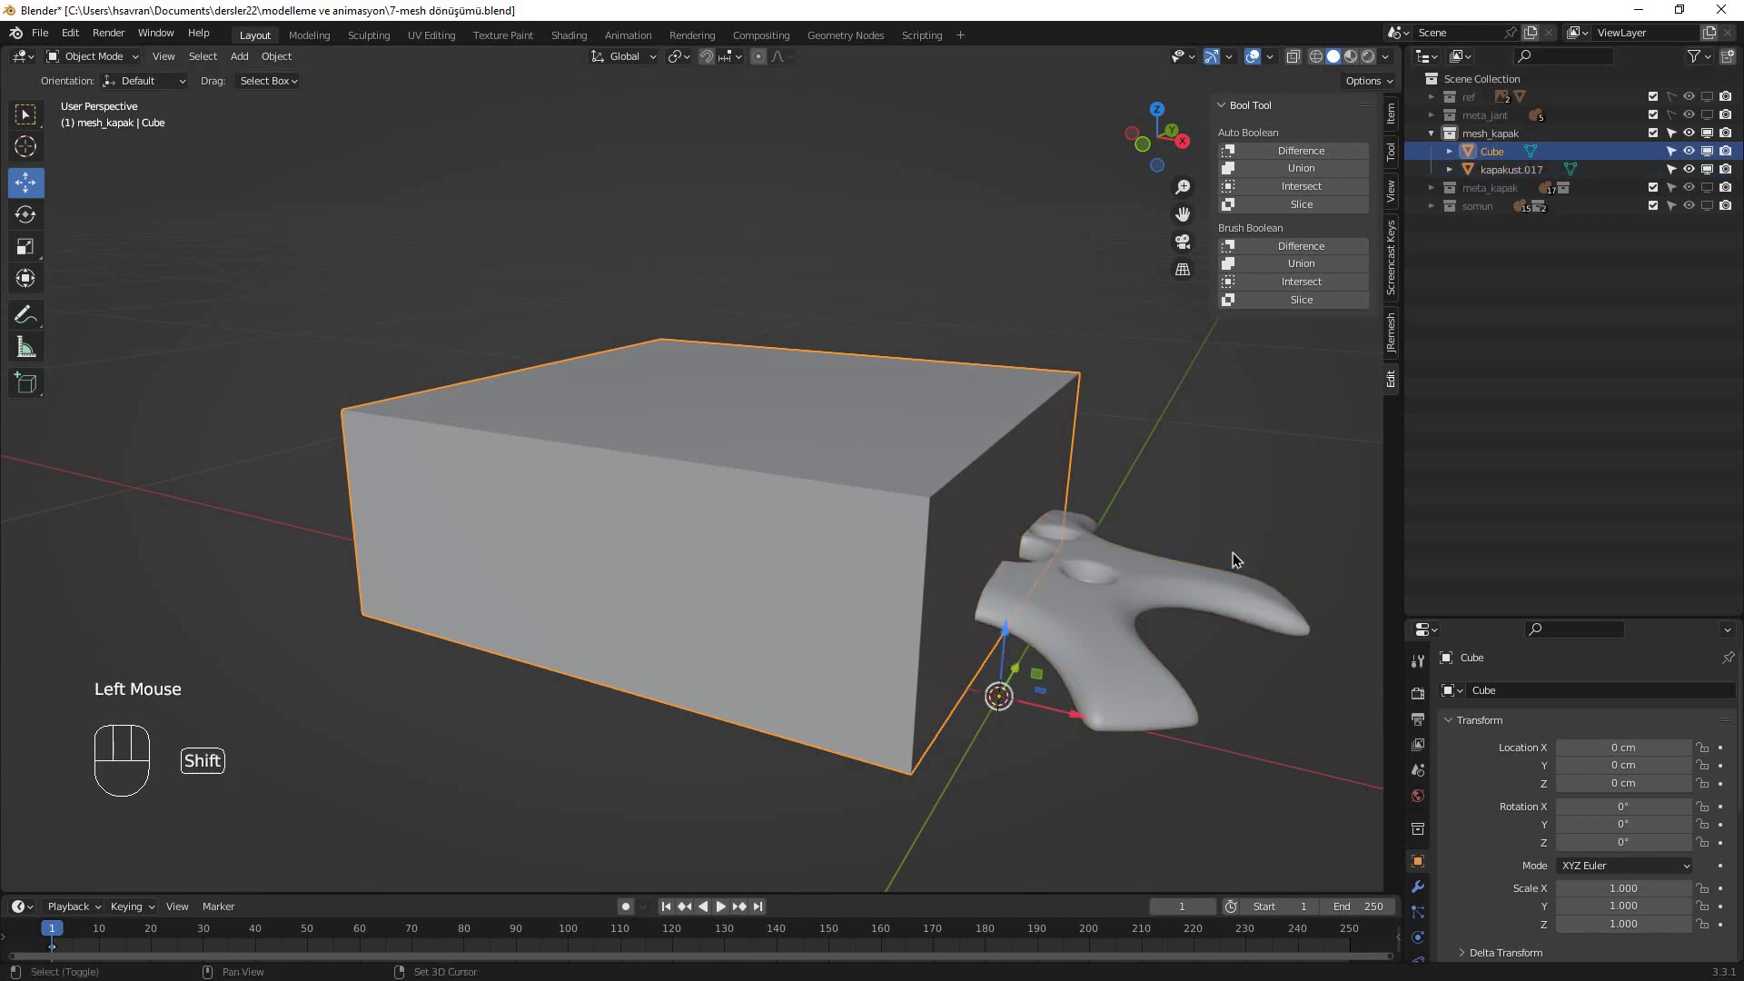
pyautogui.keyDown('shift'); pyautogui.click(1192, 575); pyautogui.keyUp('shift')
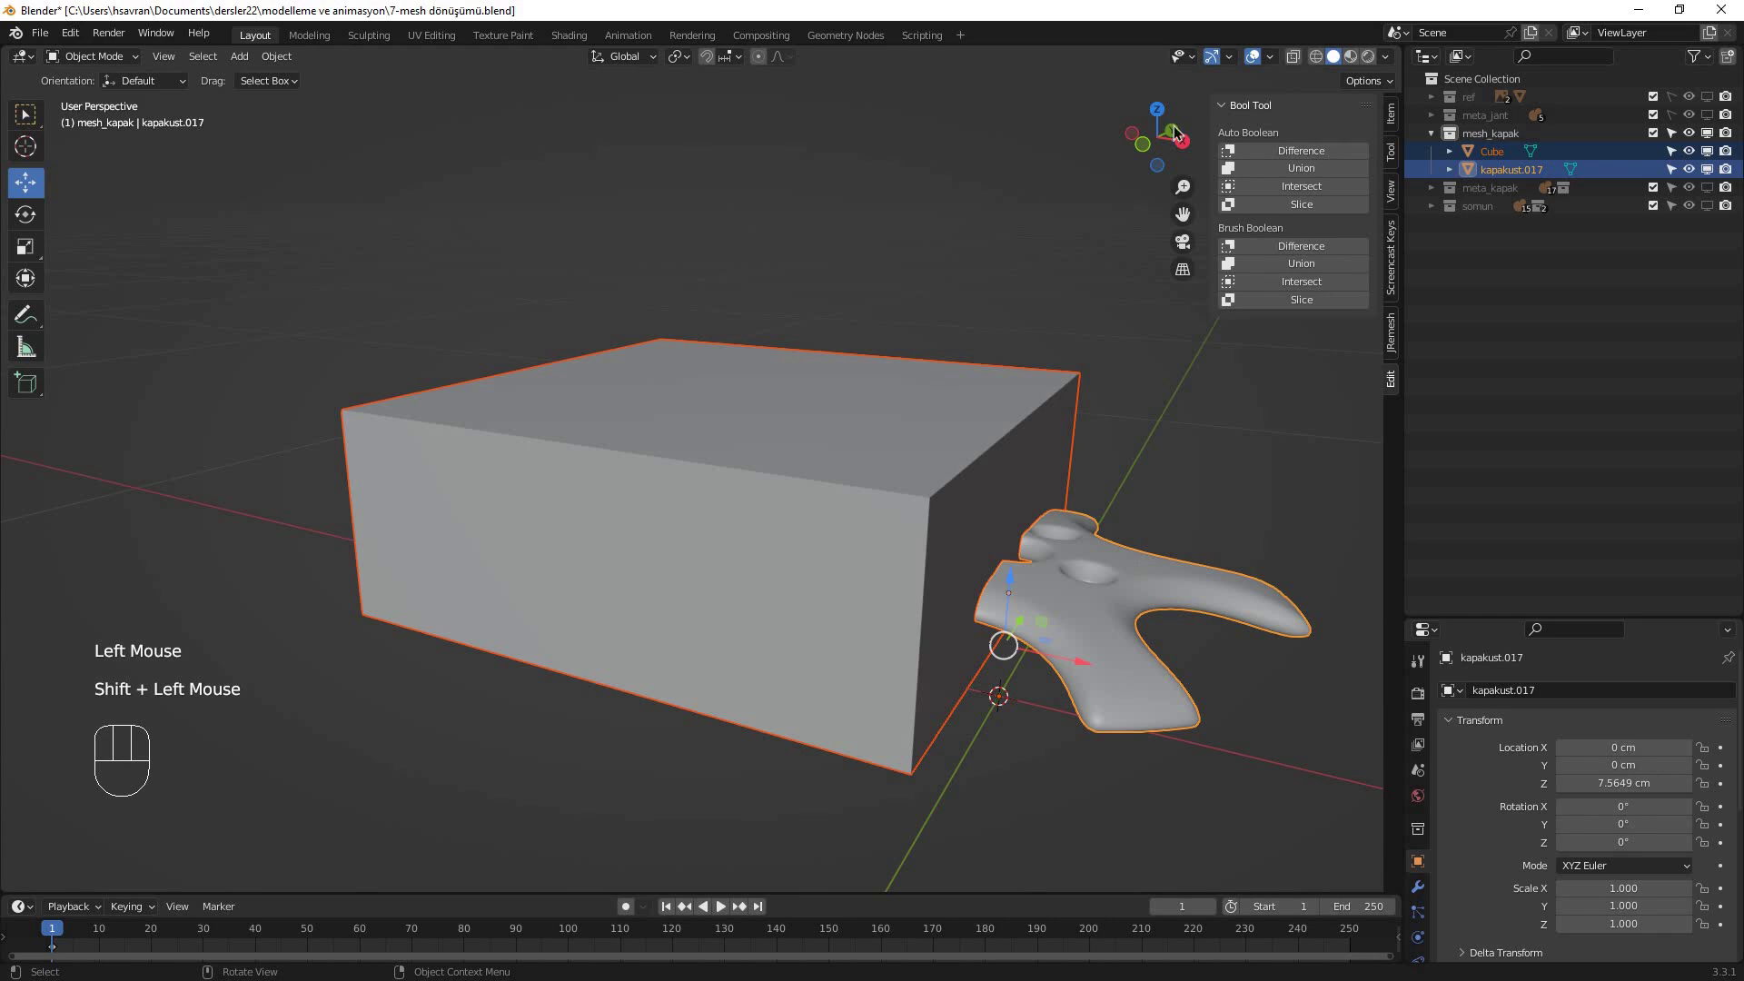
pyautogui.click(1299, 300)
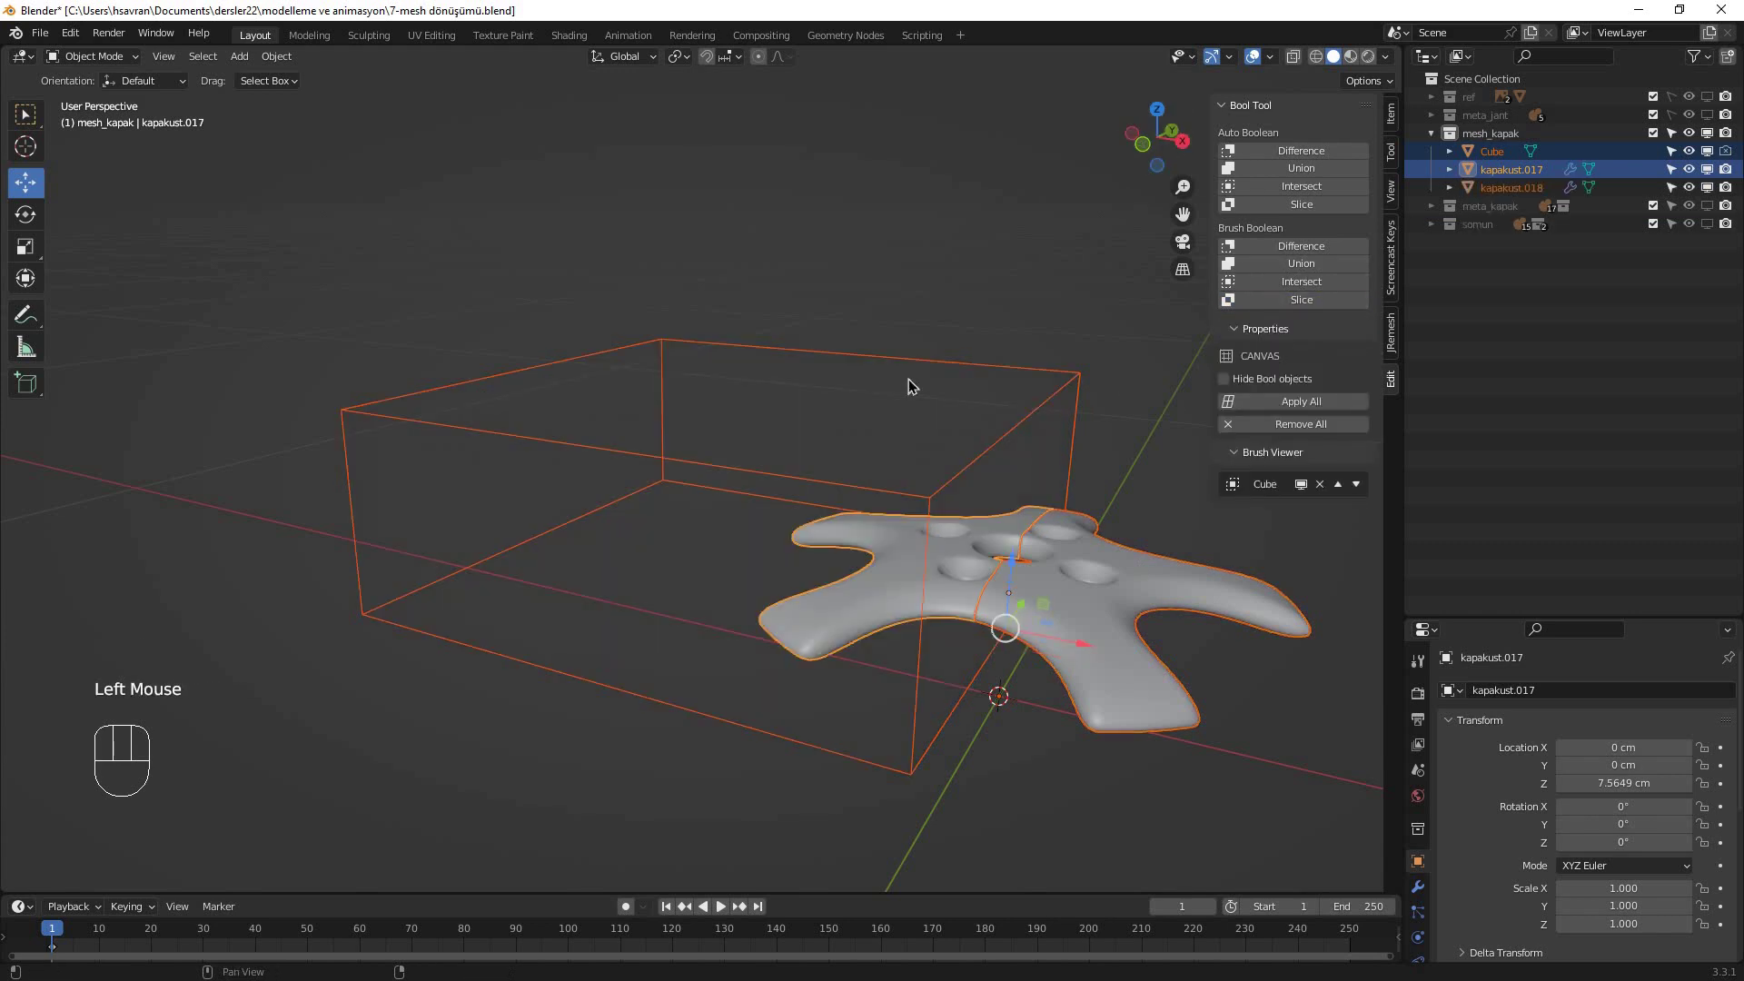
# - Inspect the sliced cover by selecting kapakust.017 and kapakust.018 in turn
pyautogui.moveTo(922, 420); pyautogui.dragTo(833, 401, button='middle')
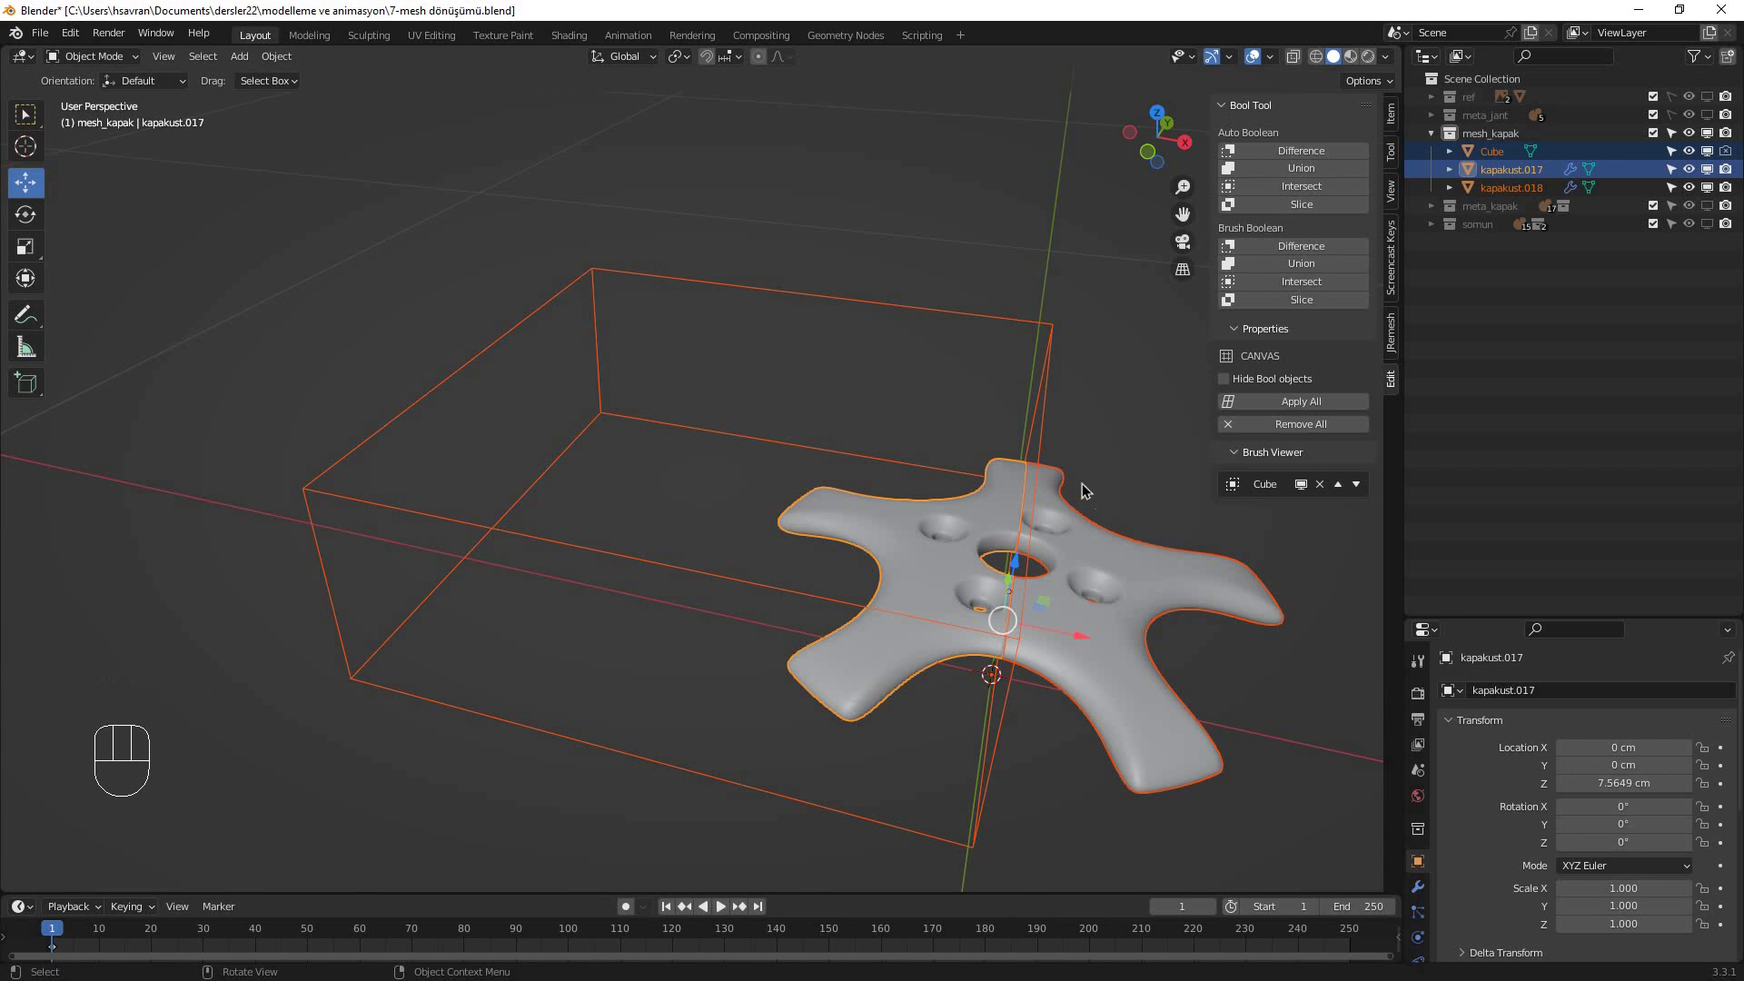
pyautogui.keyDown('shift'); pyautogui.moveTo(815, 324); pyautogui.dragTo(915, 317, button='middle'); pyautogui.keyUp('shift')
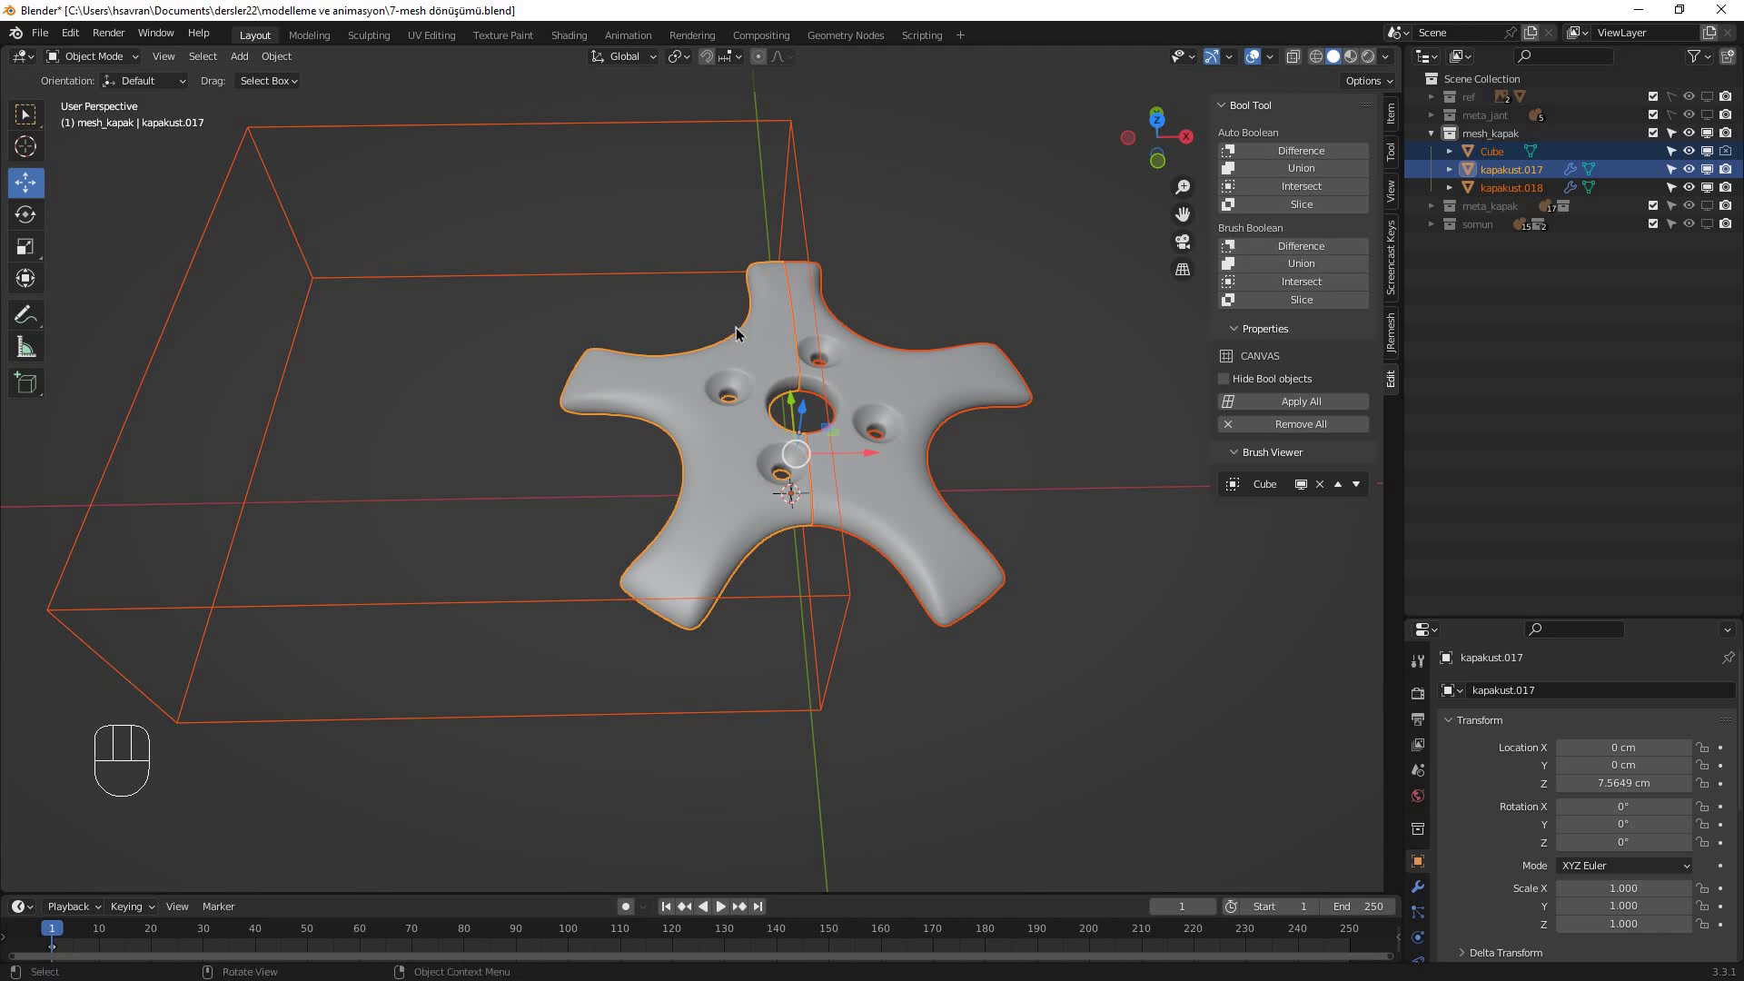
pyautogui.click(1468, 178)
pyautogui.click(1468, 175)
pyautogui.click(1468, 190)
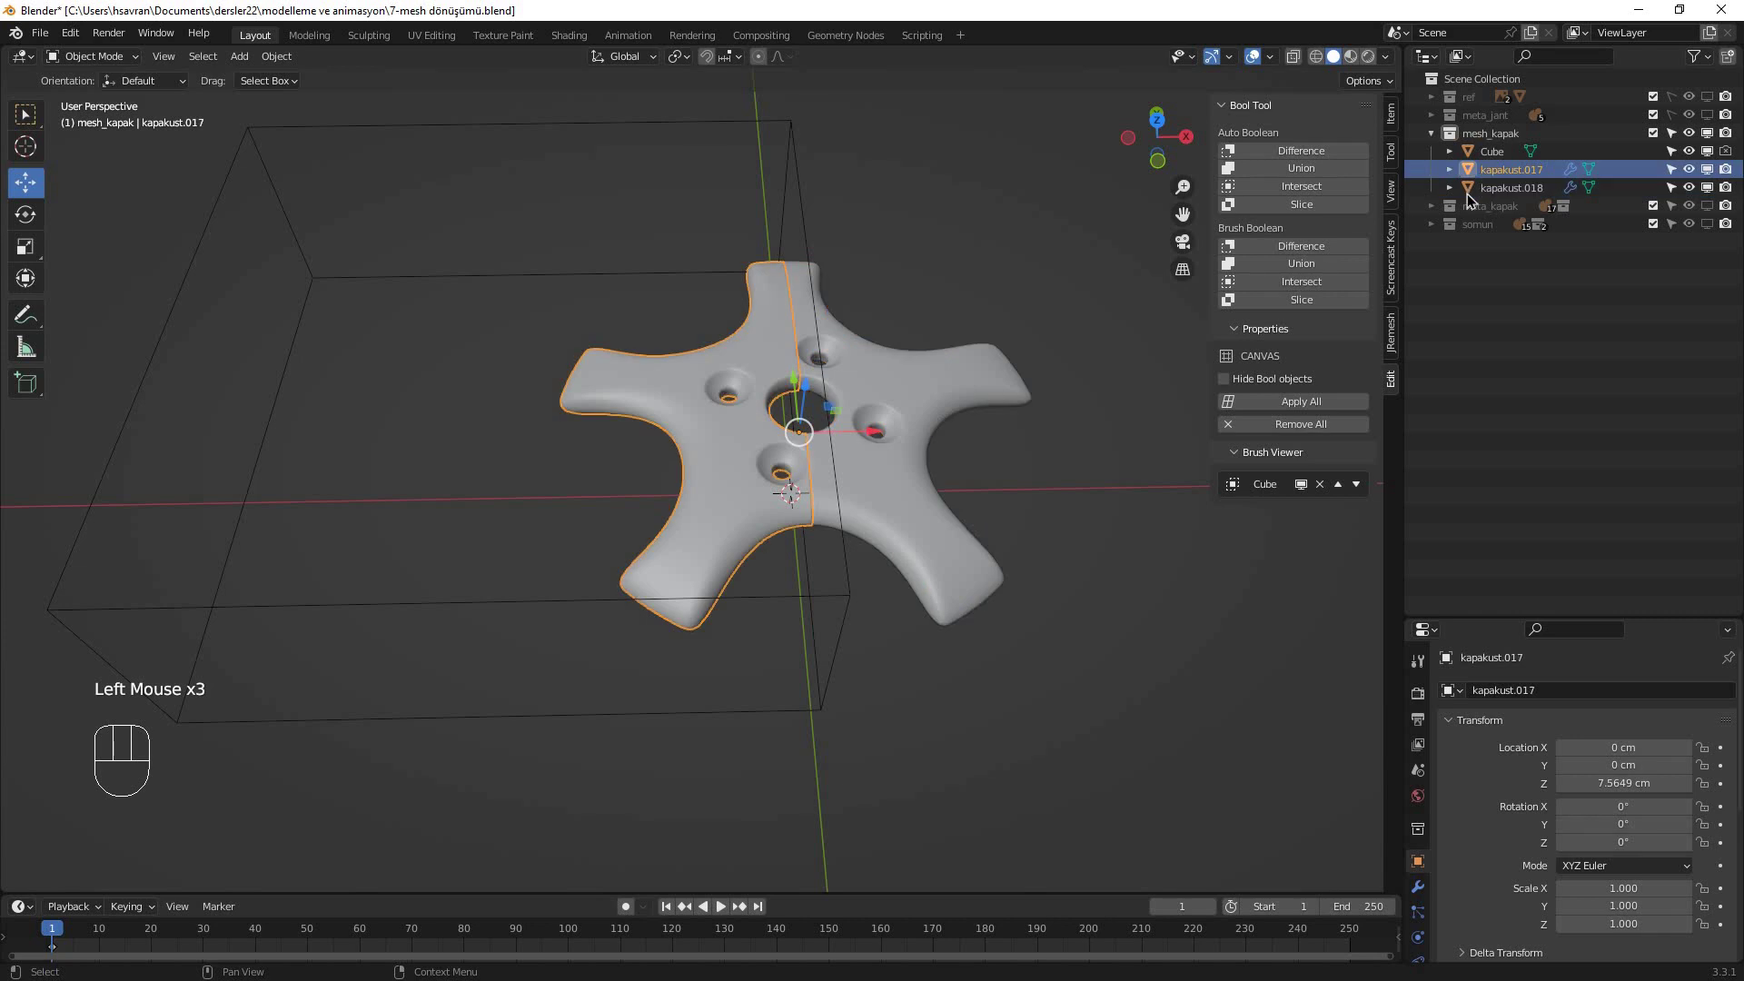
pyautogui.click(269, 96)
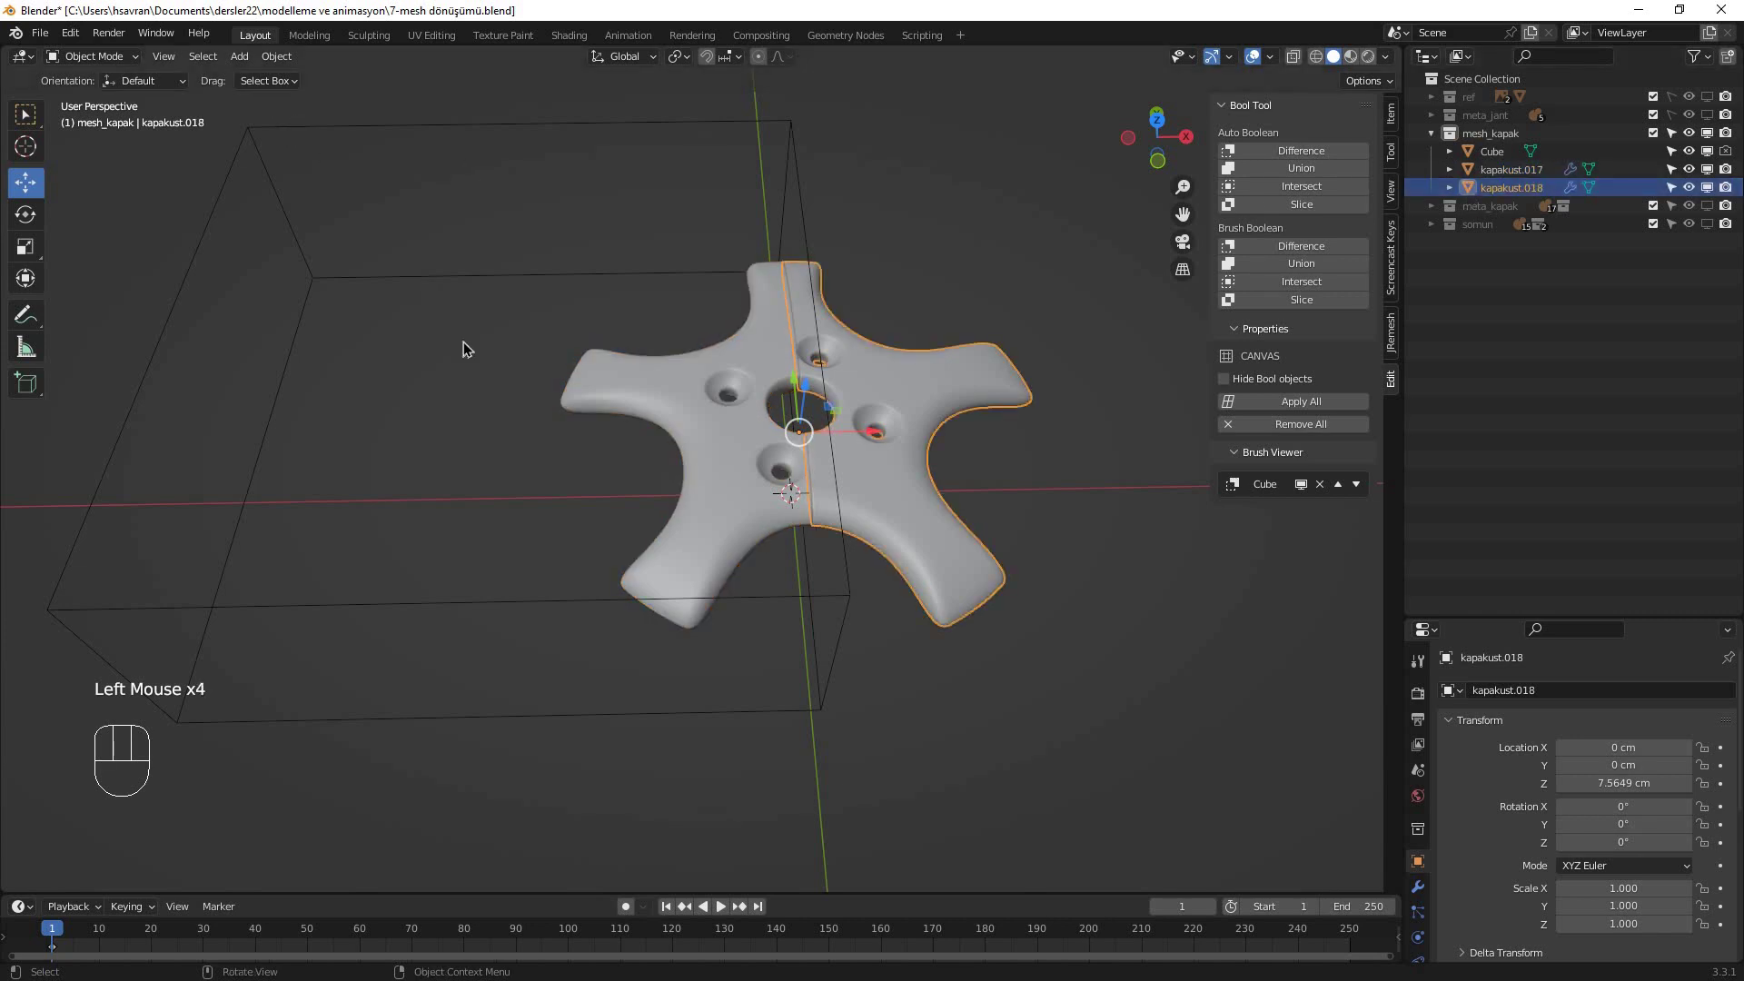
# - Try moving the Cube about -0.6 cm along the X axis, check it in top view, and undo the move
pyautogui.click(884, 516)
pyautogui.moveTo(870, 490)
pyautogui.mouseDown()
pyautogui.moveTo(950, 484)
pyautogui.moveTo(781, 465)
pyautogui.moveTo(863, 465)
pyautogui.mouseUp()
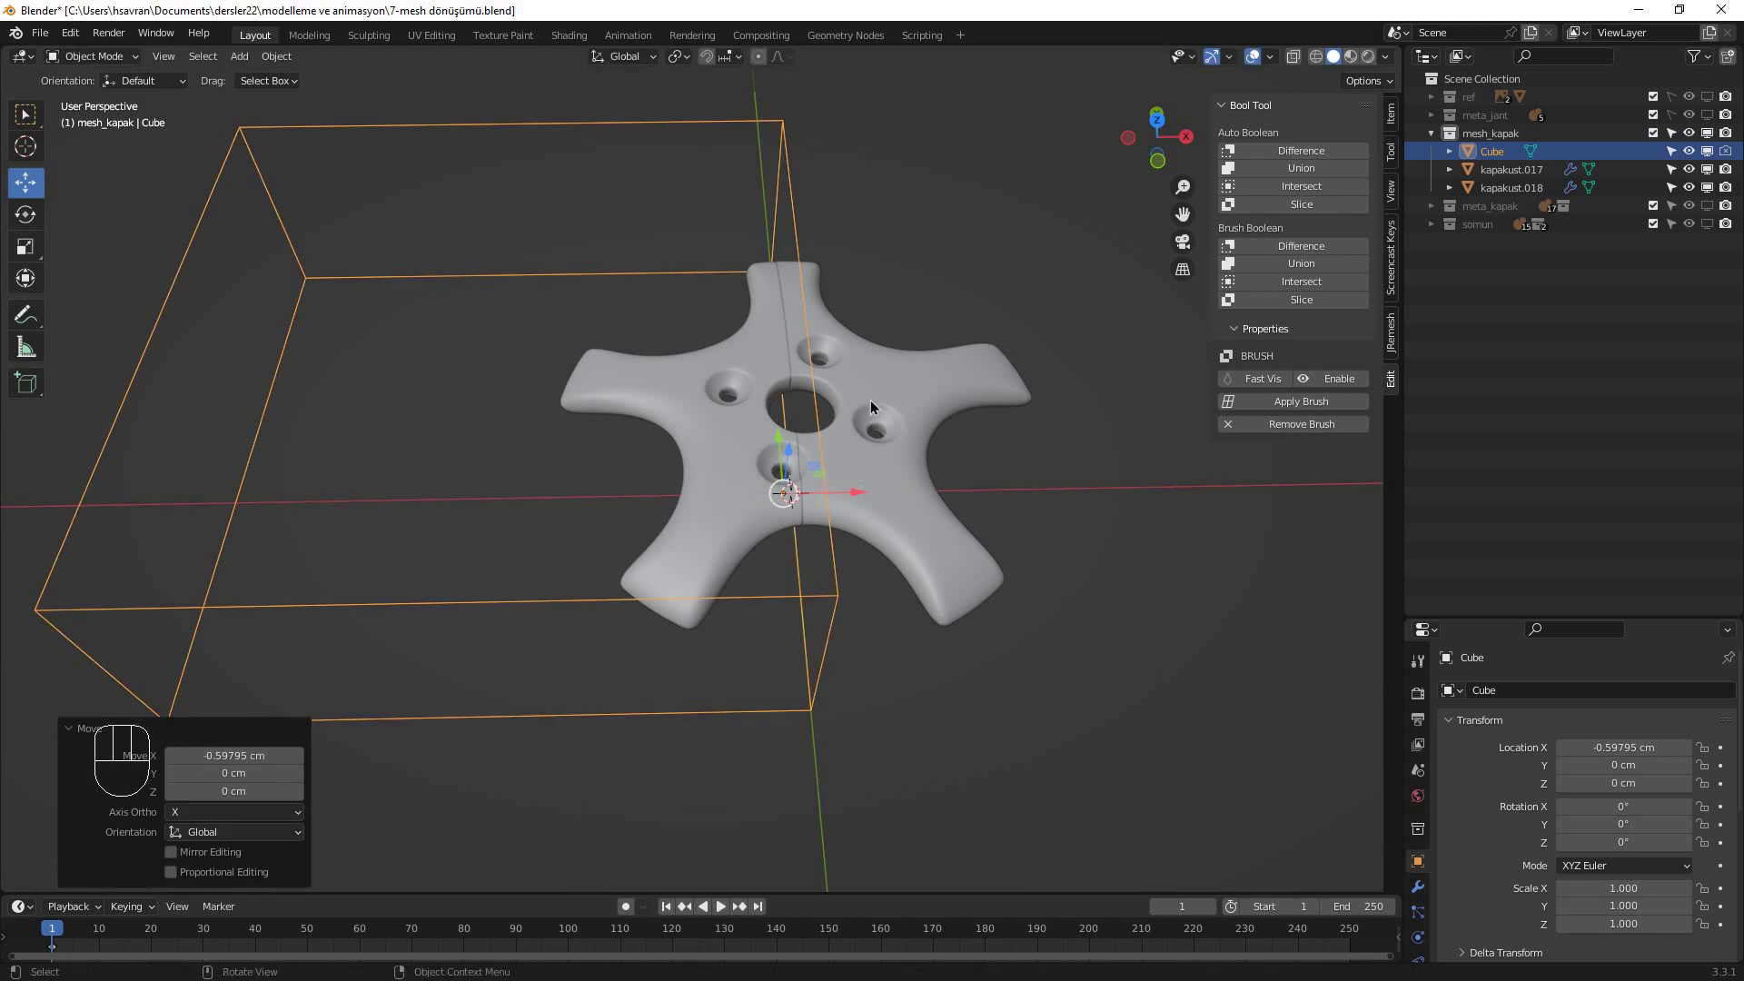
pyautogui.moveTo(870, 406); pyautogui.dragTo(880, 400, button='middle')
pyautogui.press('KP_7')
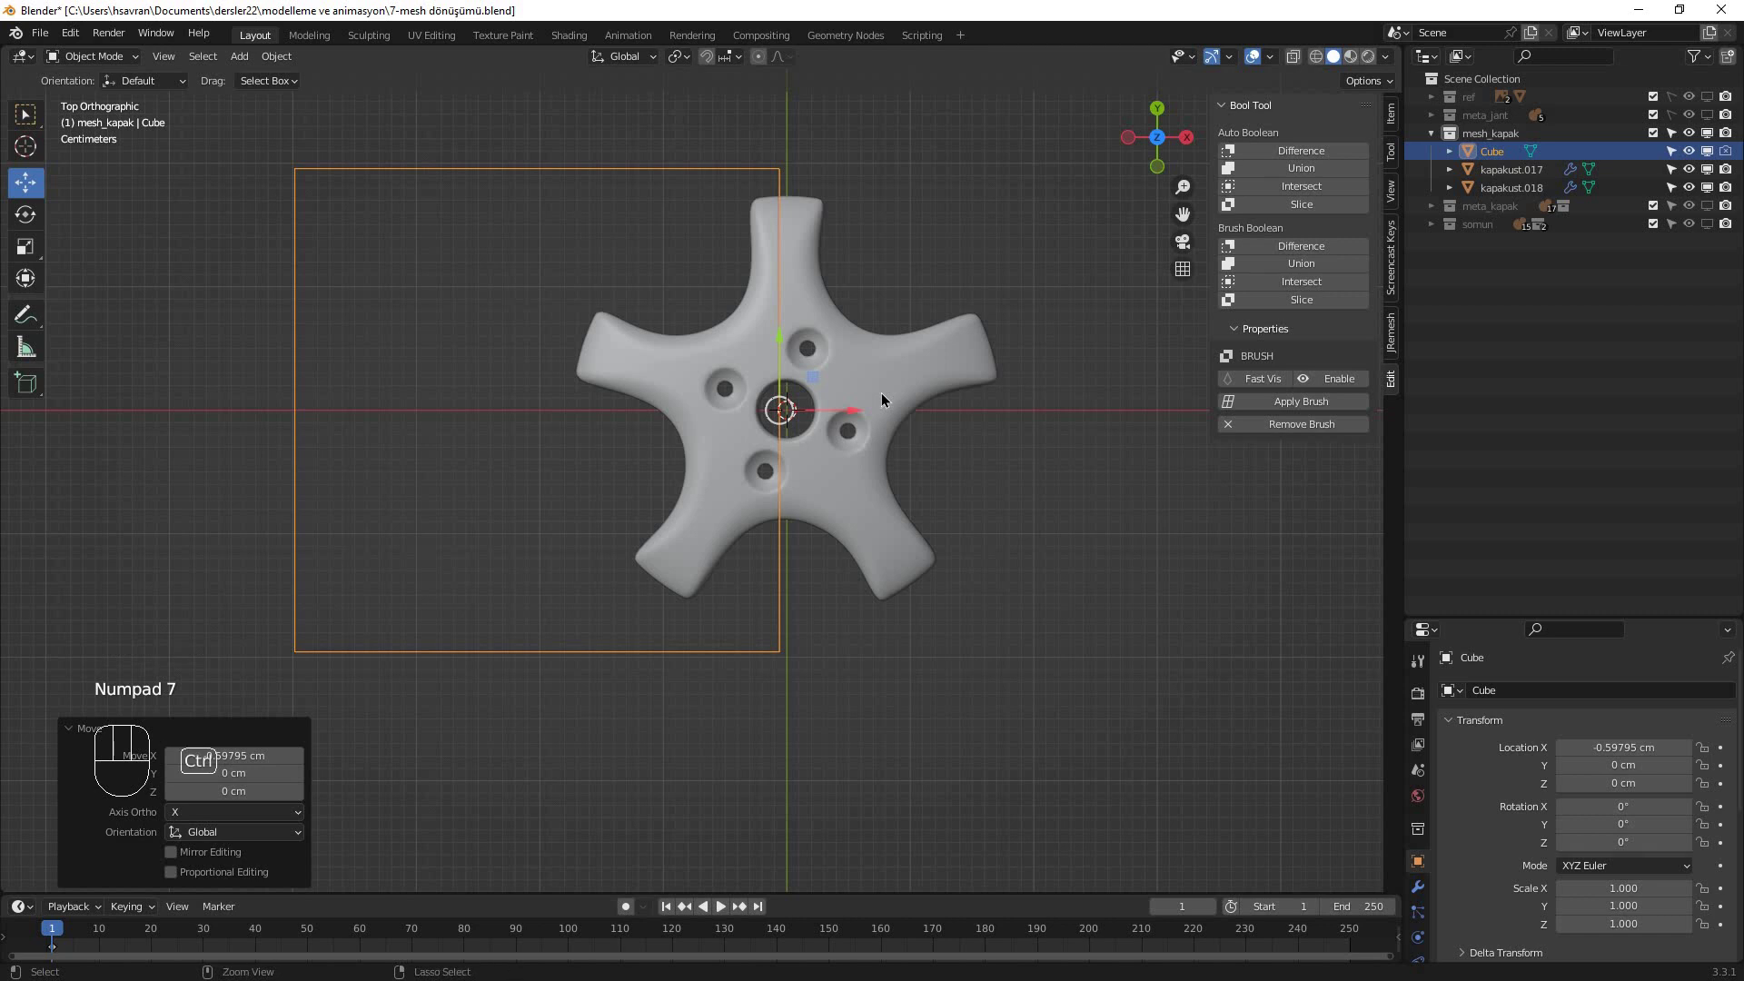
pyautogui.hotkey('ctrl', 'z')
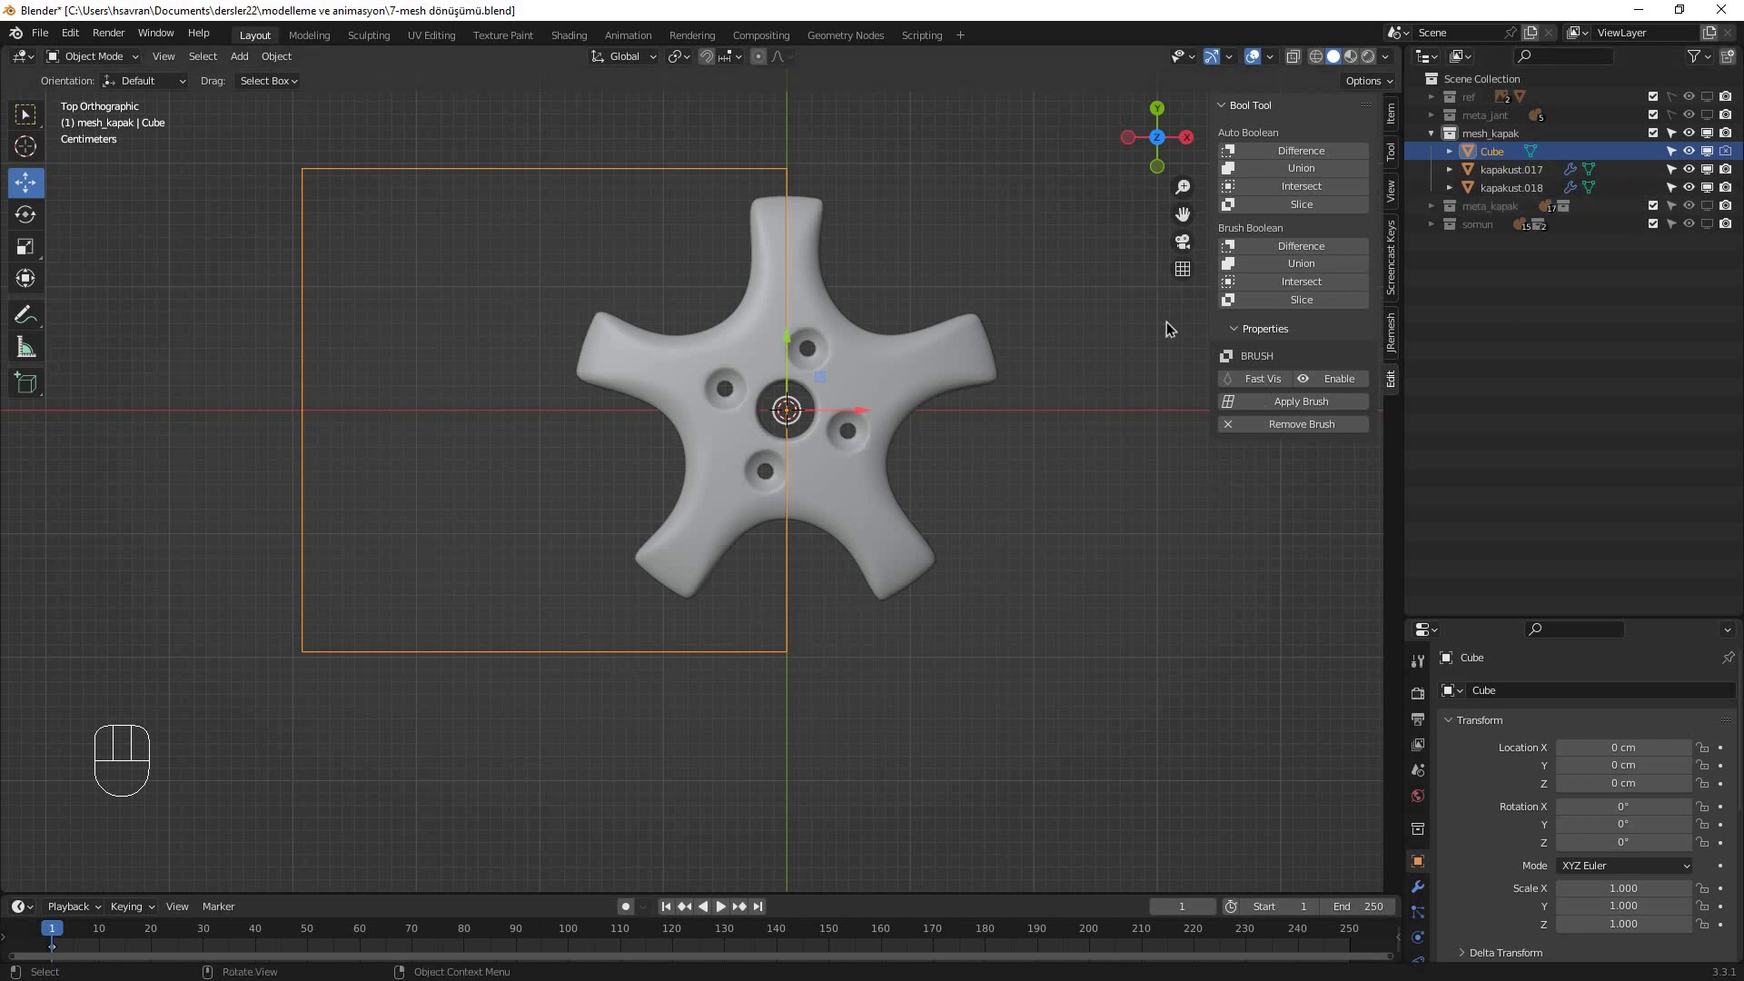
# - Select kapakust.017, enlarge the Properties editor and show the object's mesh data properties
pyautogui.click(1444, 870)
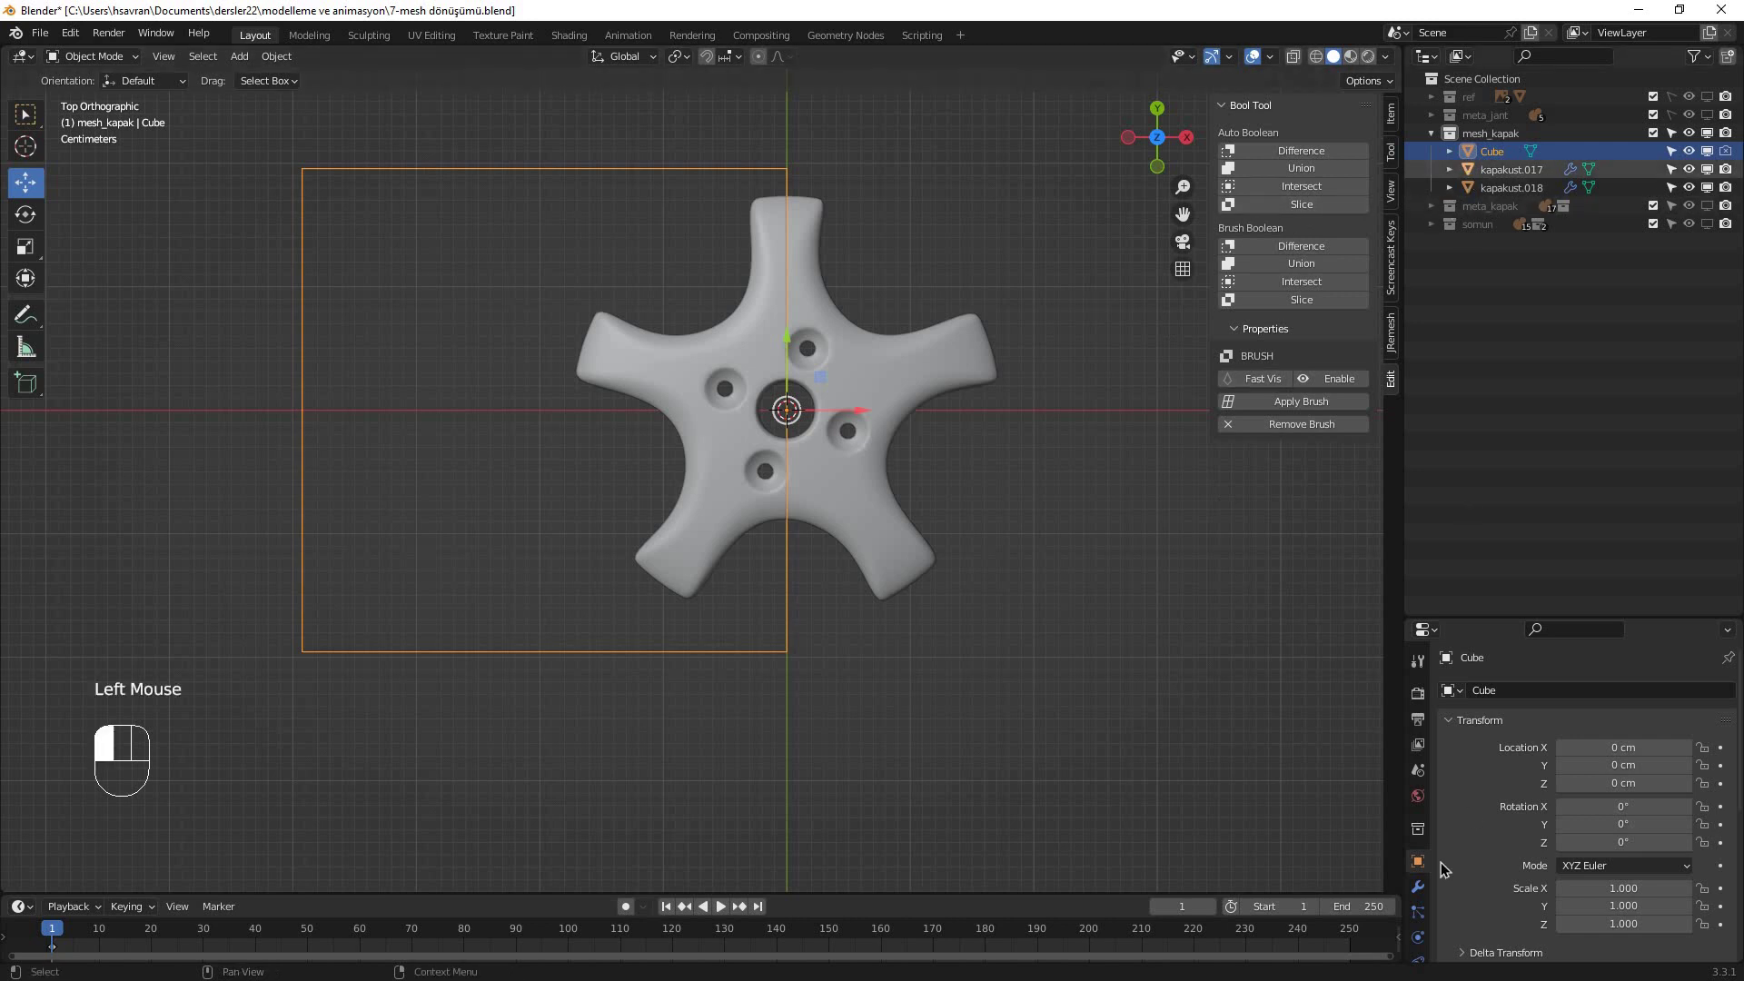
pyautogui.click(1511, 169)
pyautogui.moveTo(1584, 287); pyautogui.dragTo(1584, 272)
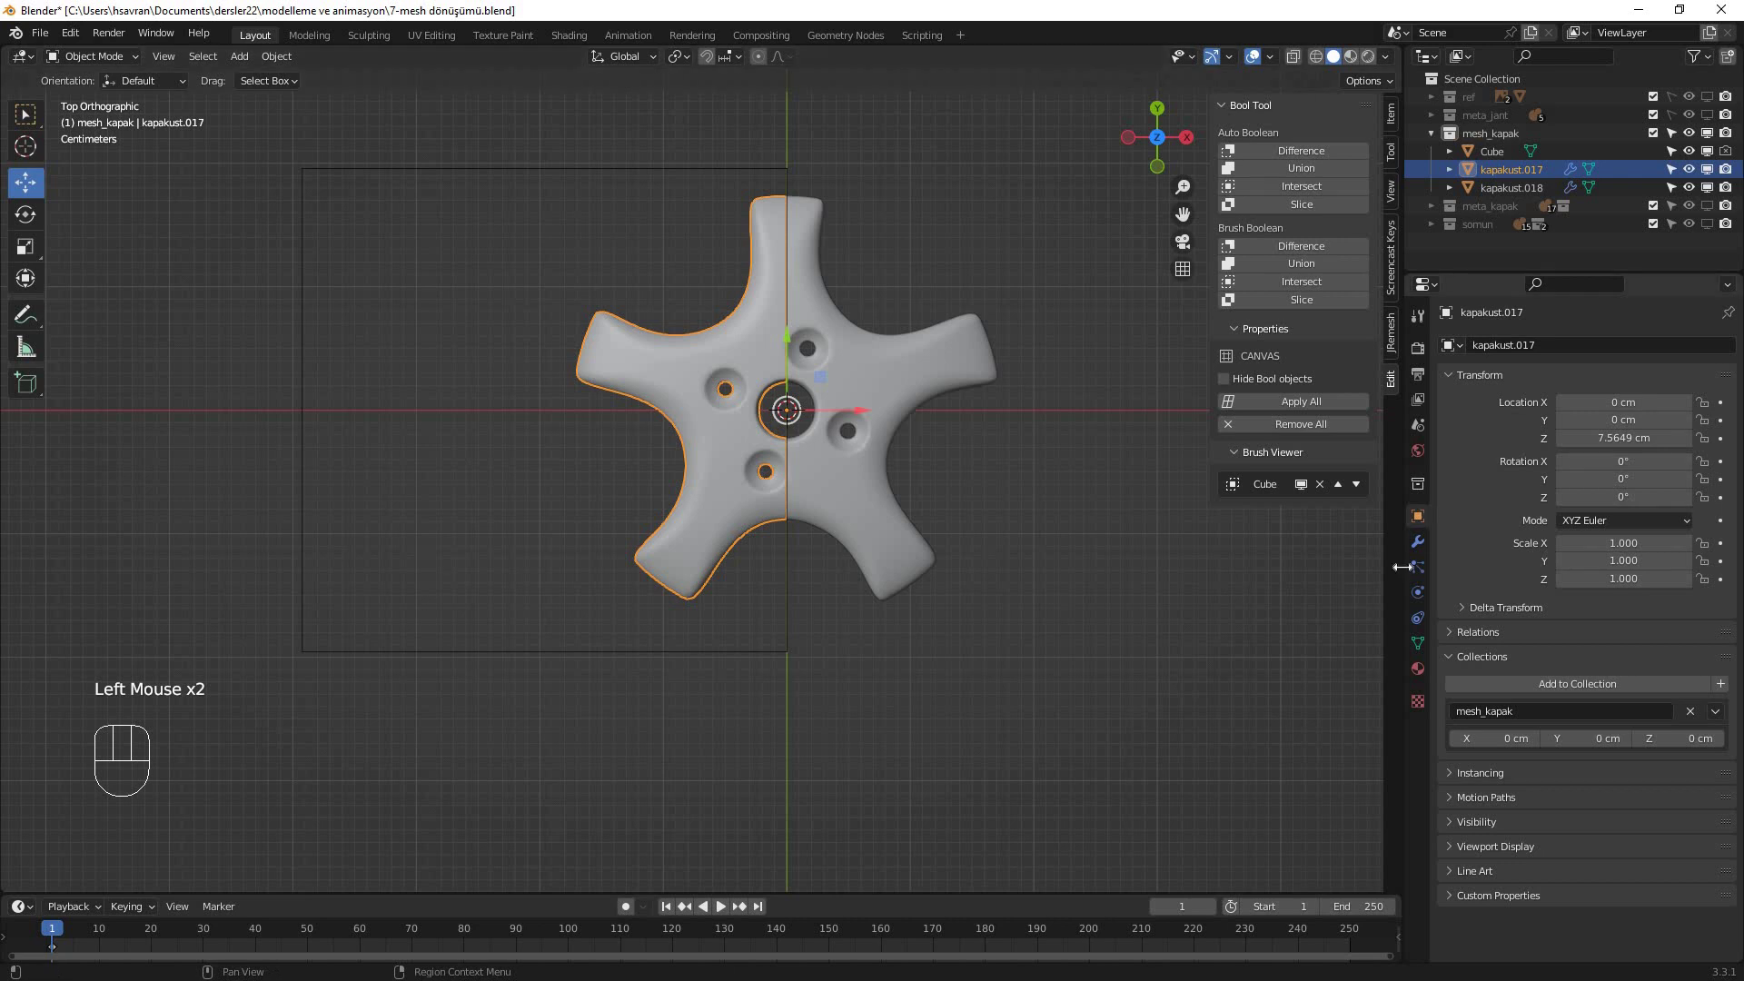
pyautogui.click(1416, 642)
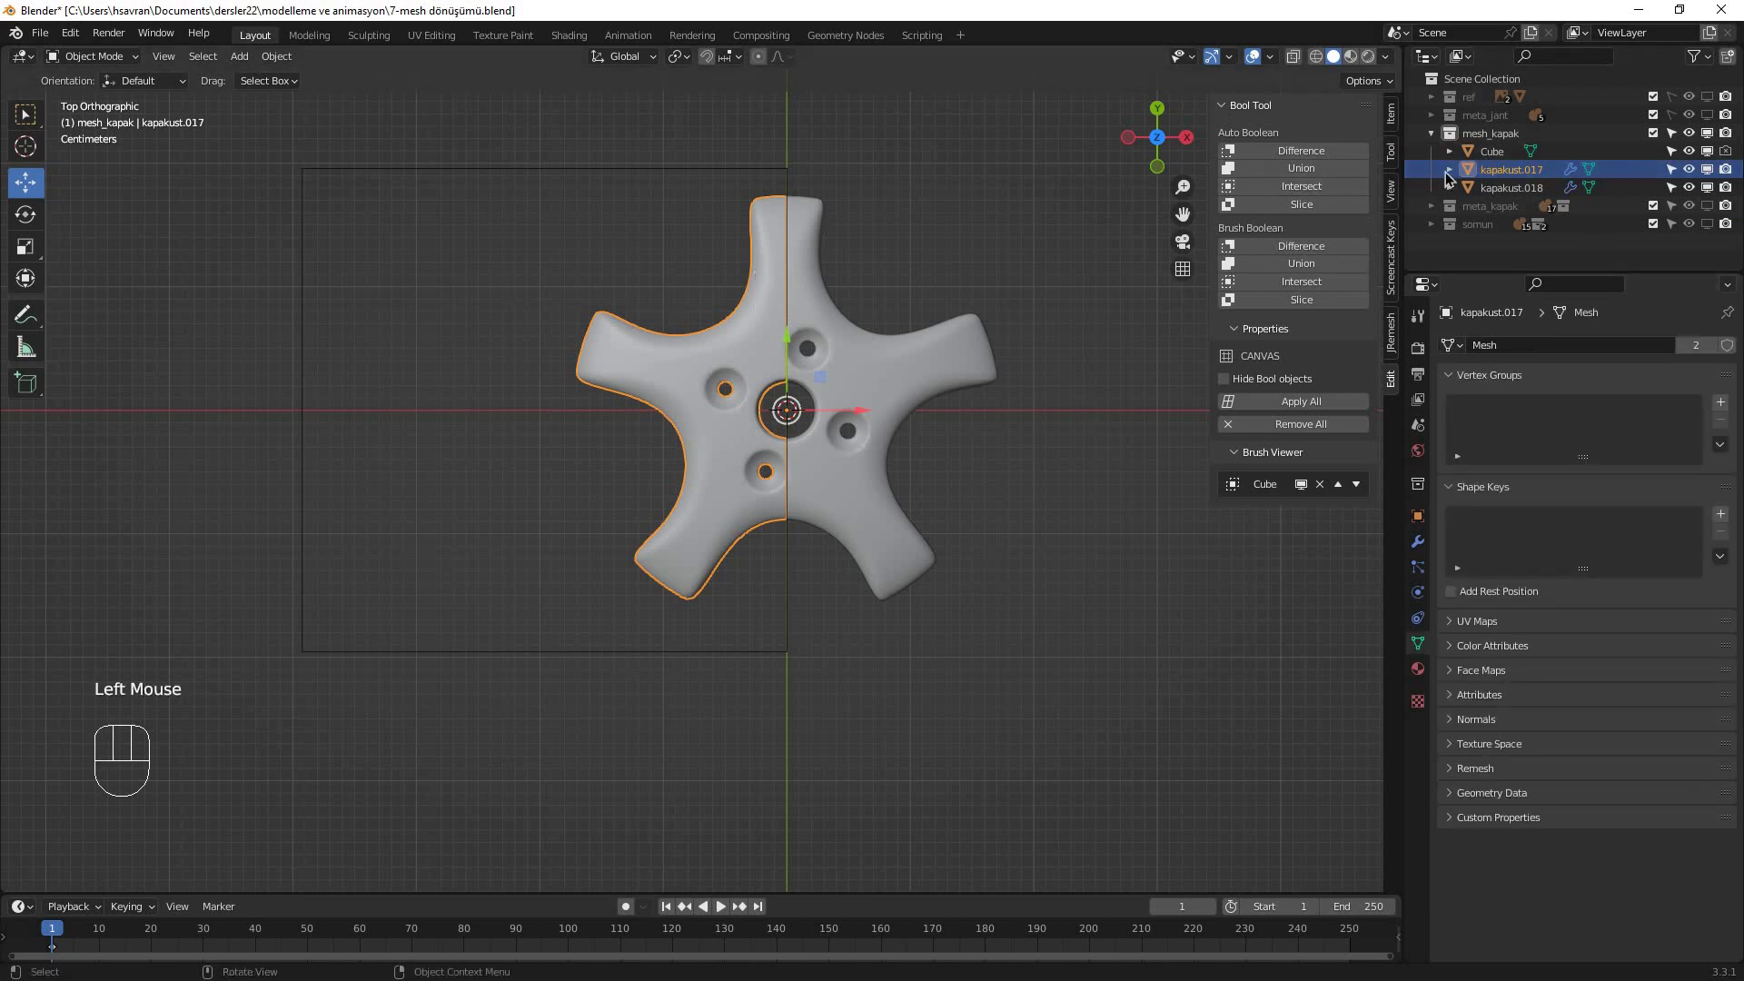
# - Expand kapakust.017 and kapakust.018 in the outliner and make the shared mesh data of kapakust.017 single-user
pyautogui.click(1446, 188)
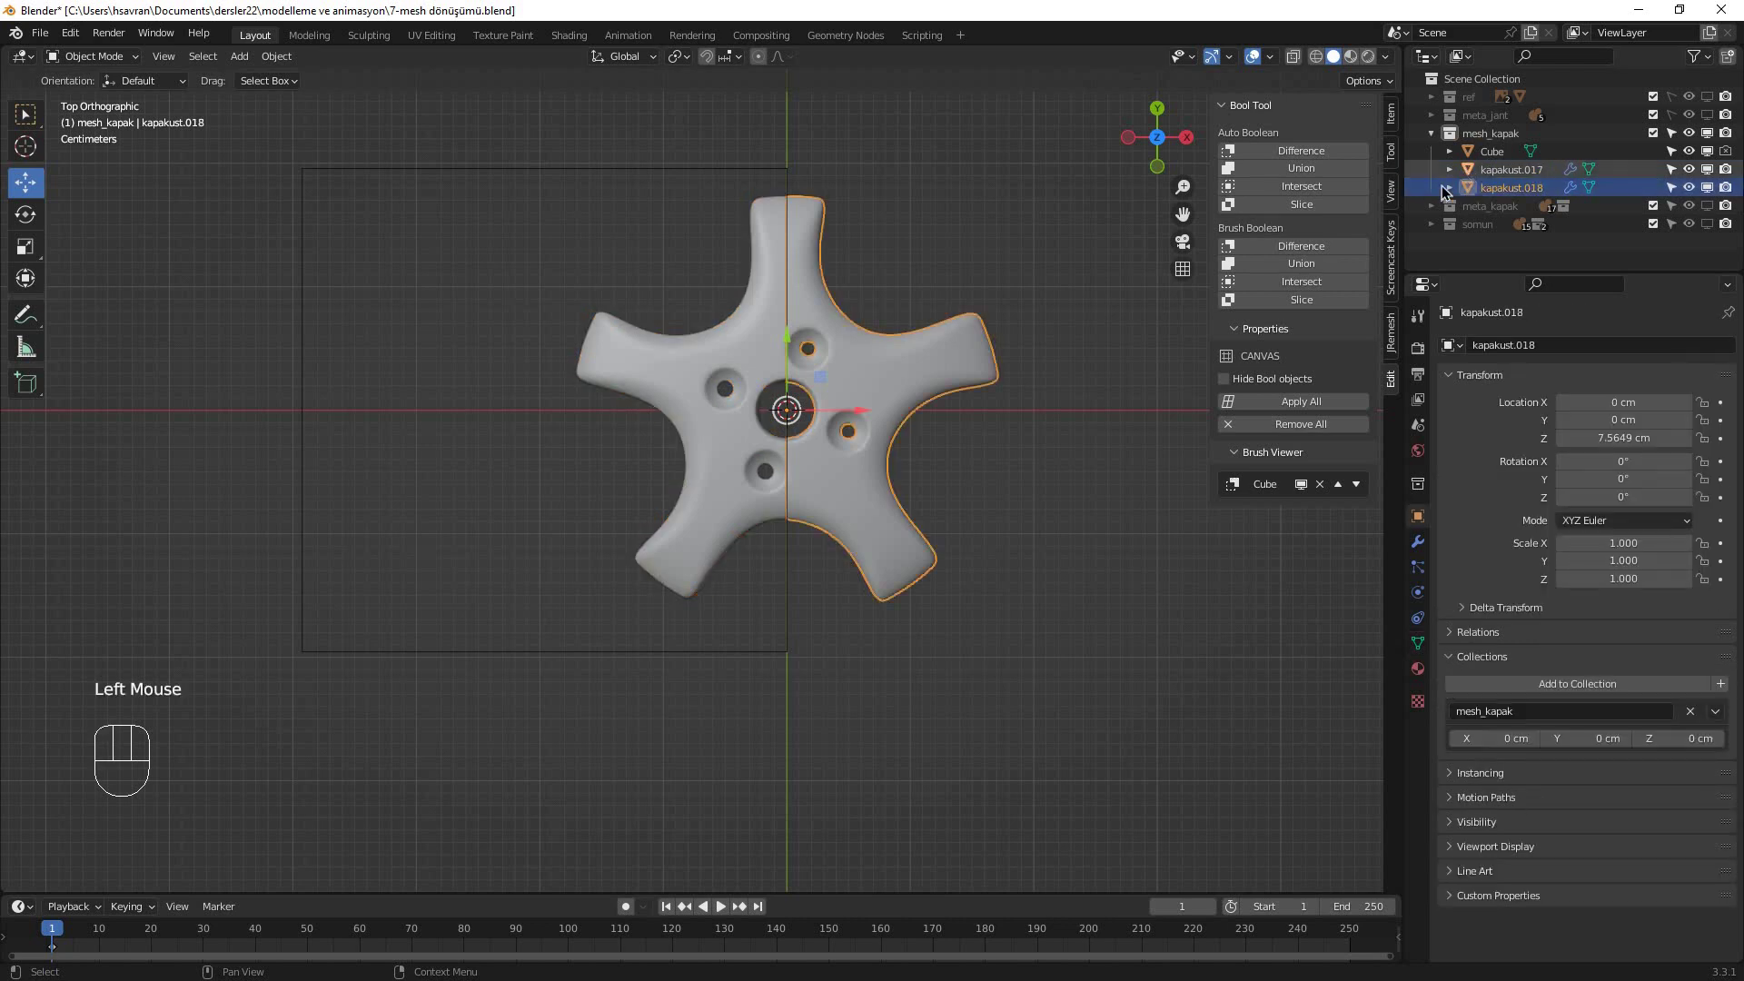
pyautogui.click(915, 309)
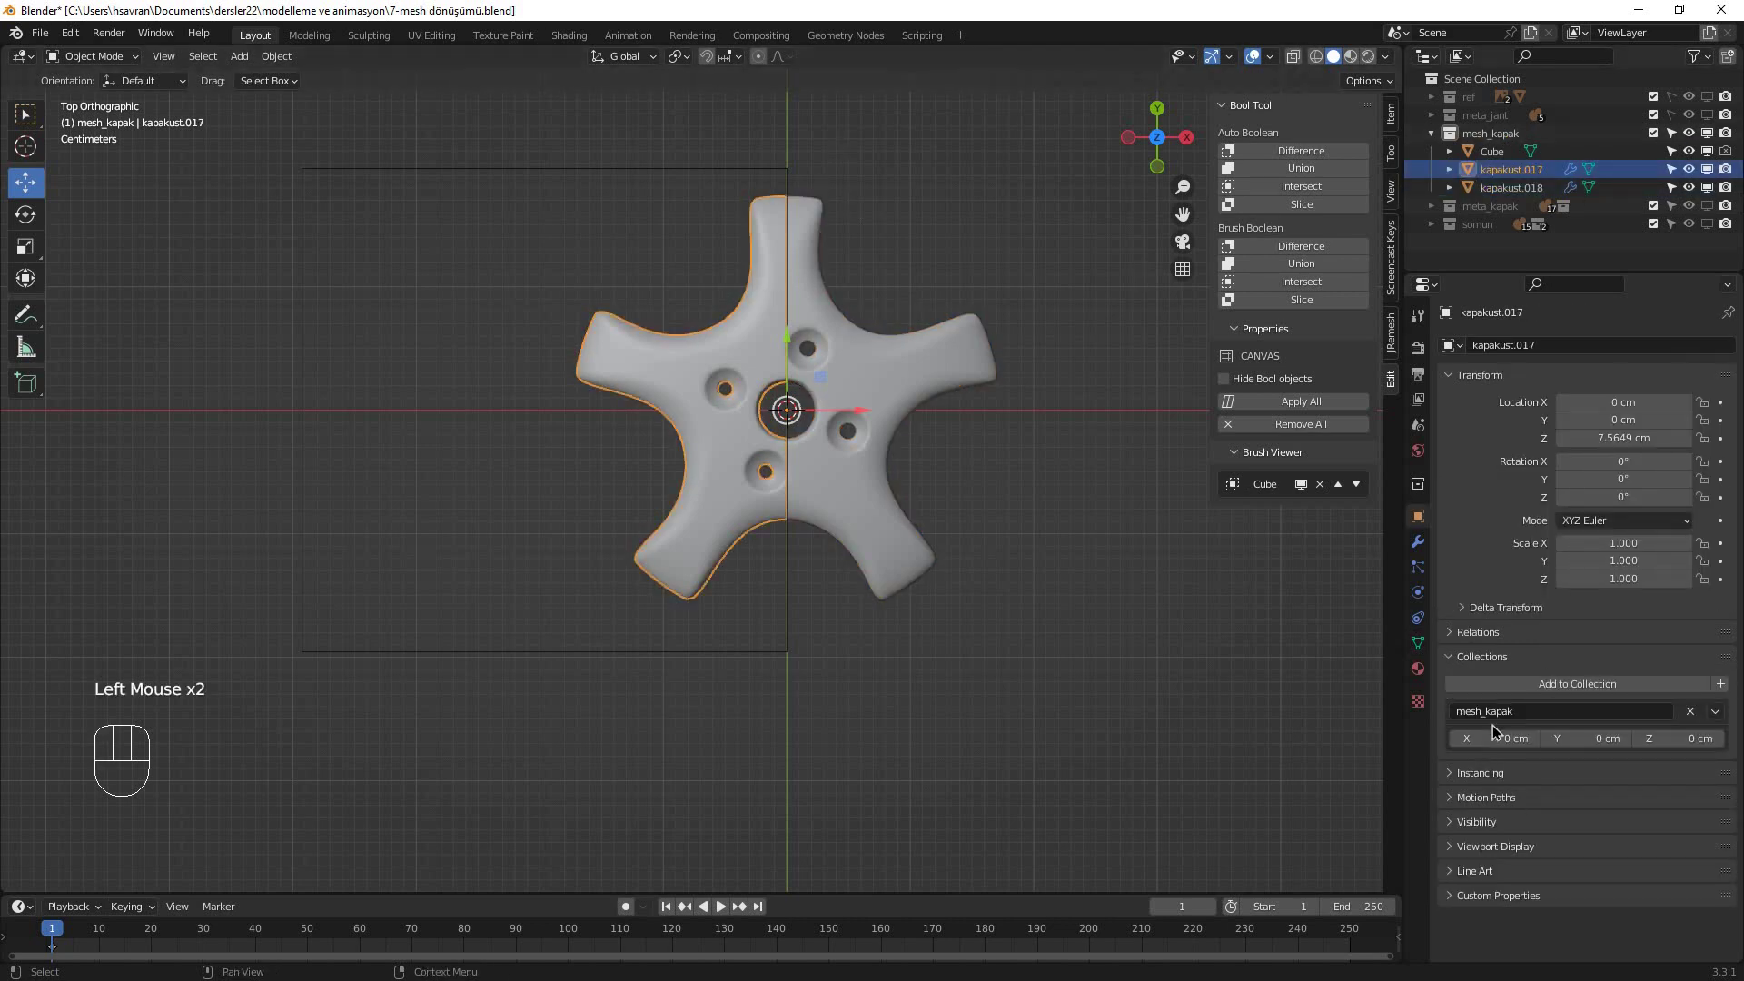
pyautogui.click(1418, 642)
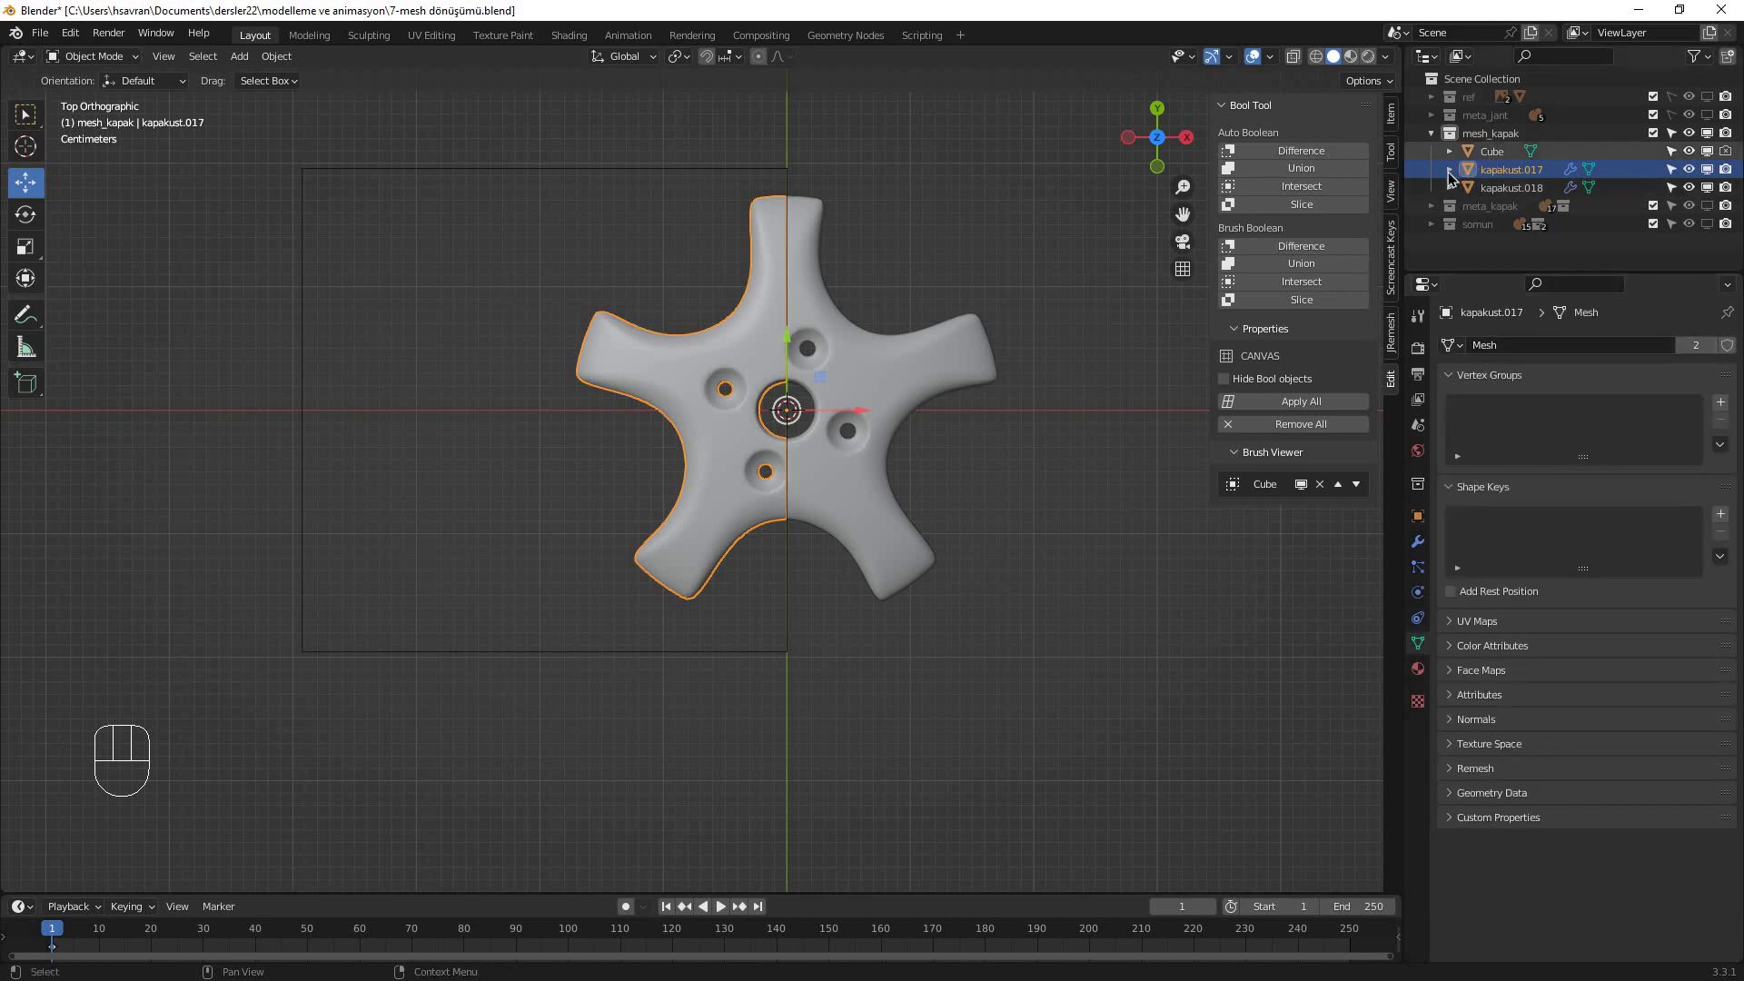
pyautogui.click(1449, 169)
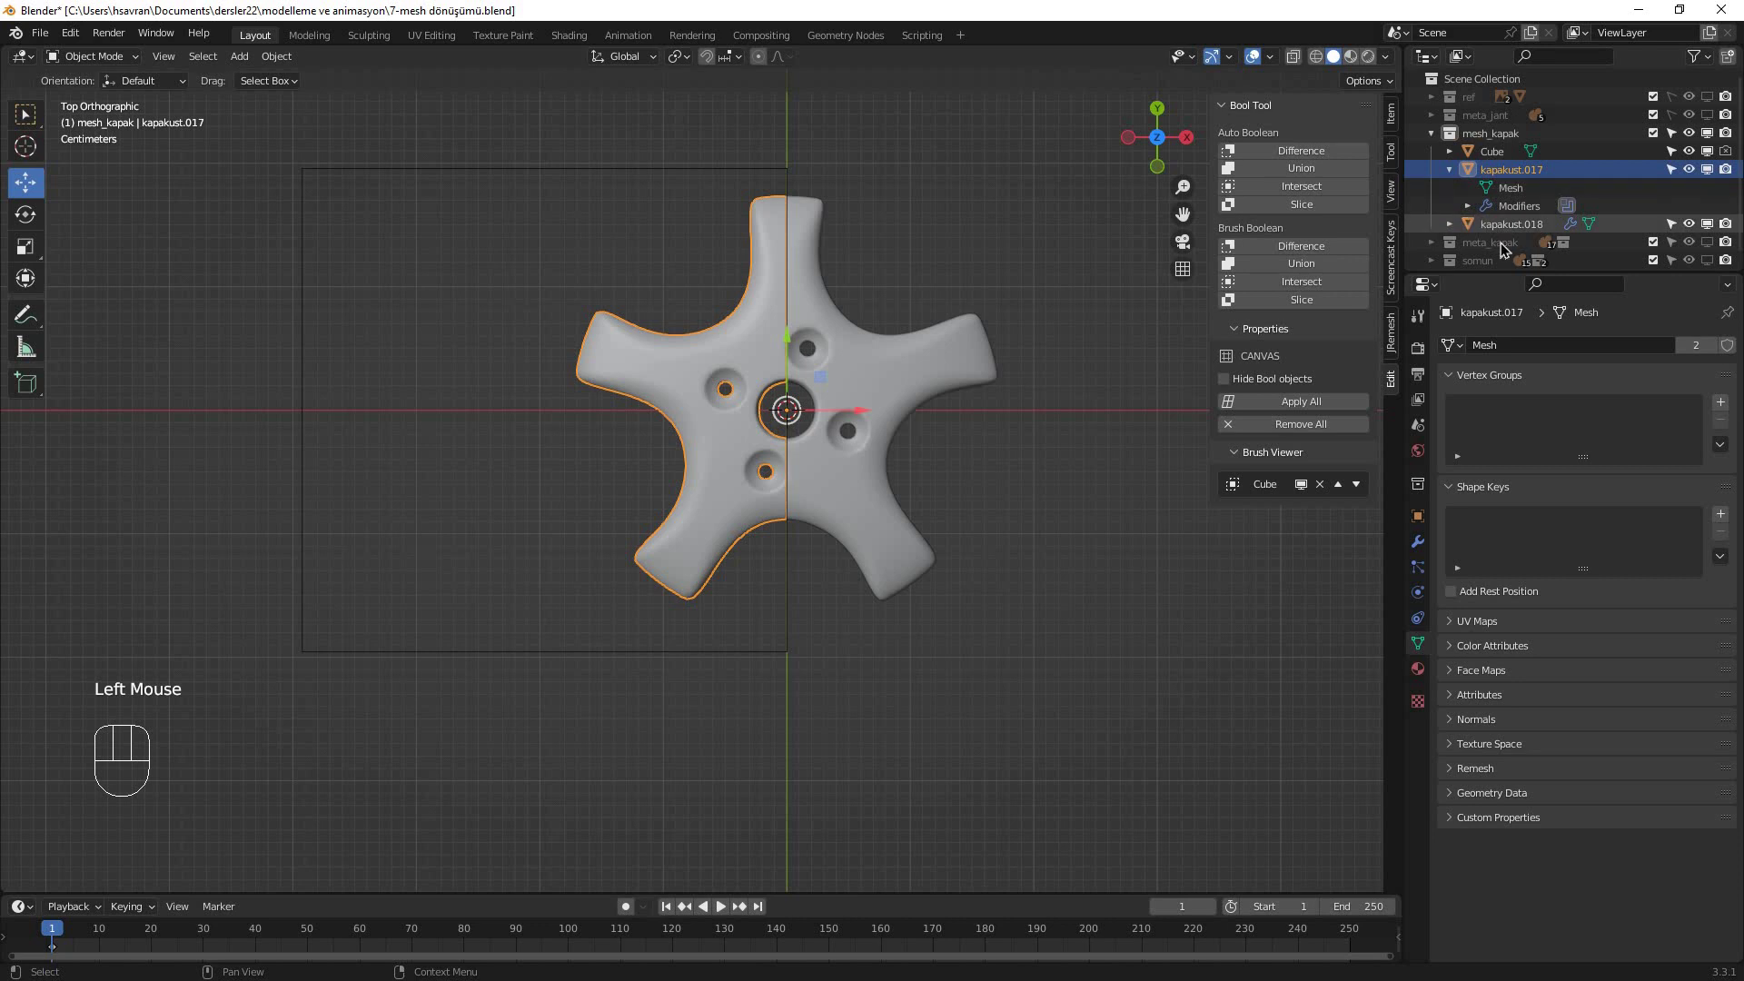
pyautogui.click(1449, 224)
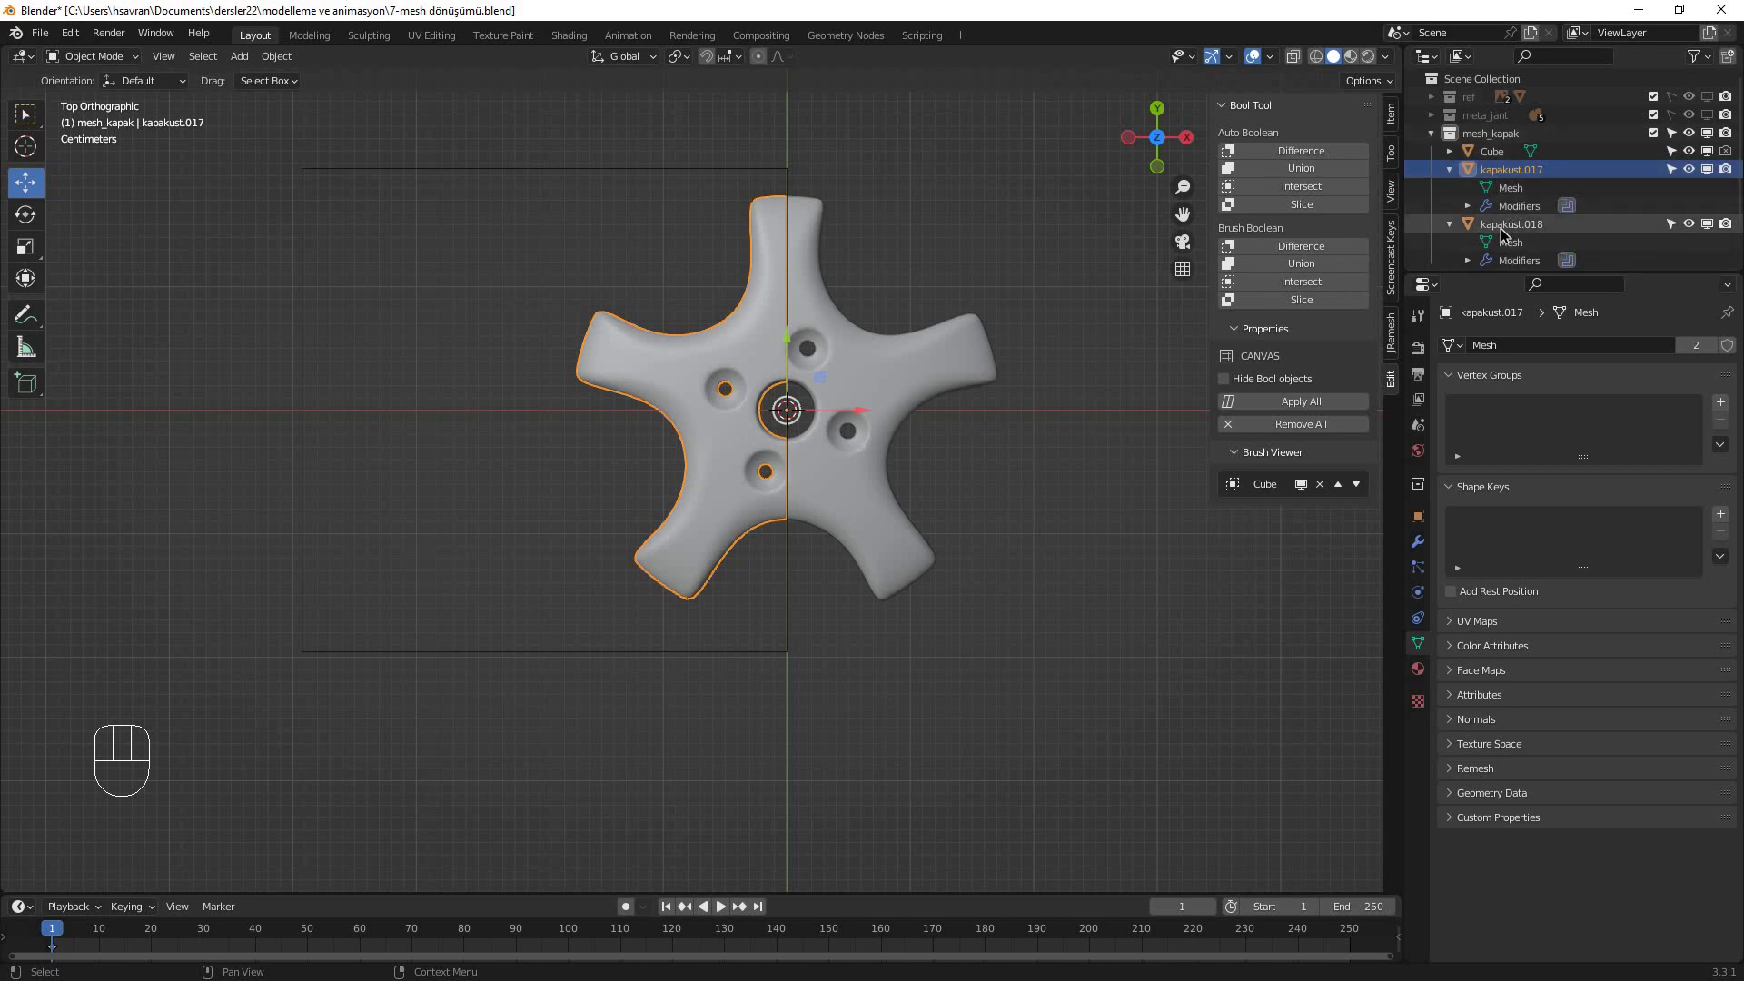
pyautogui.click(1697, 346)
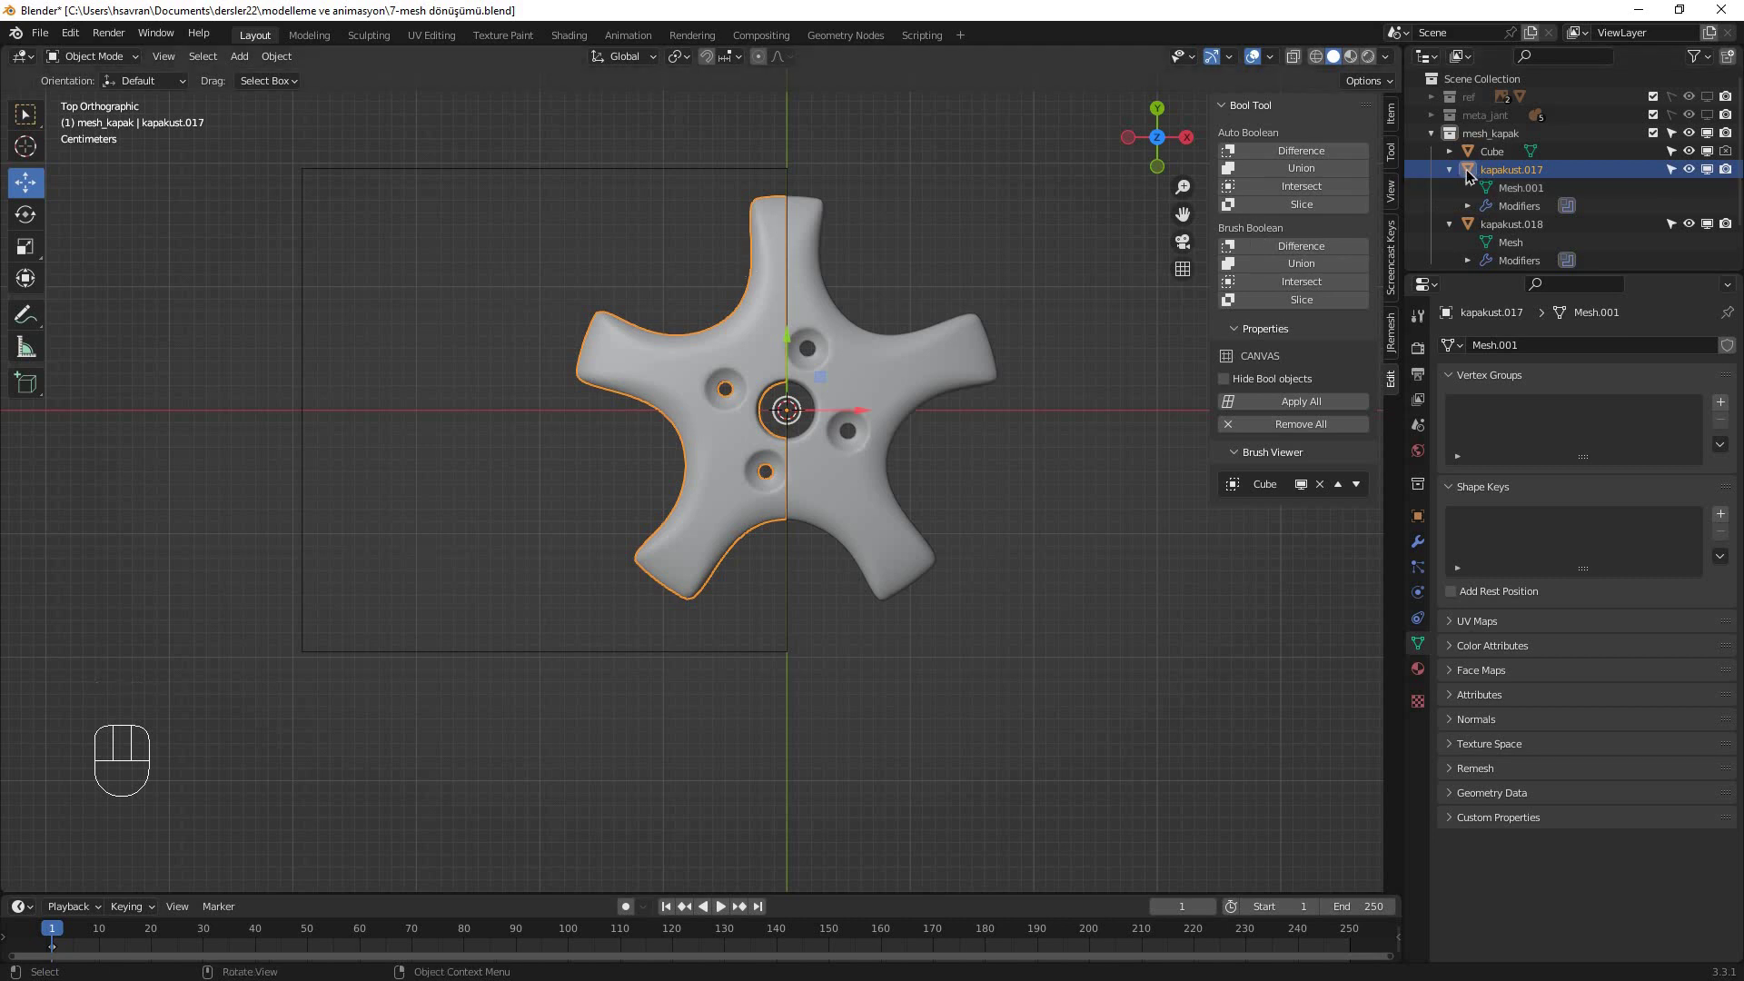
# - Compare the mesh data names of kapakust.018 and kapakust.017
pyautogui.click(914, 360)
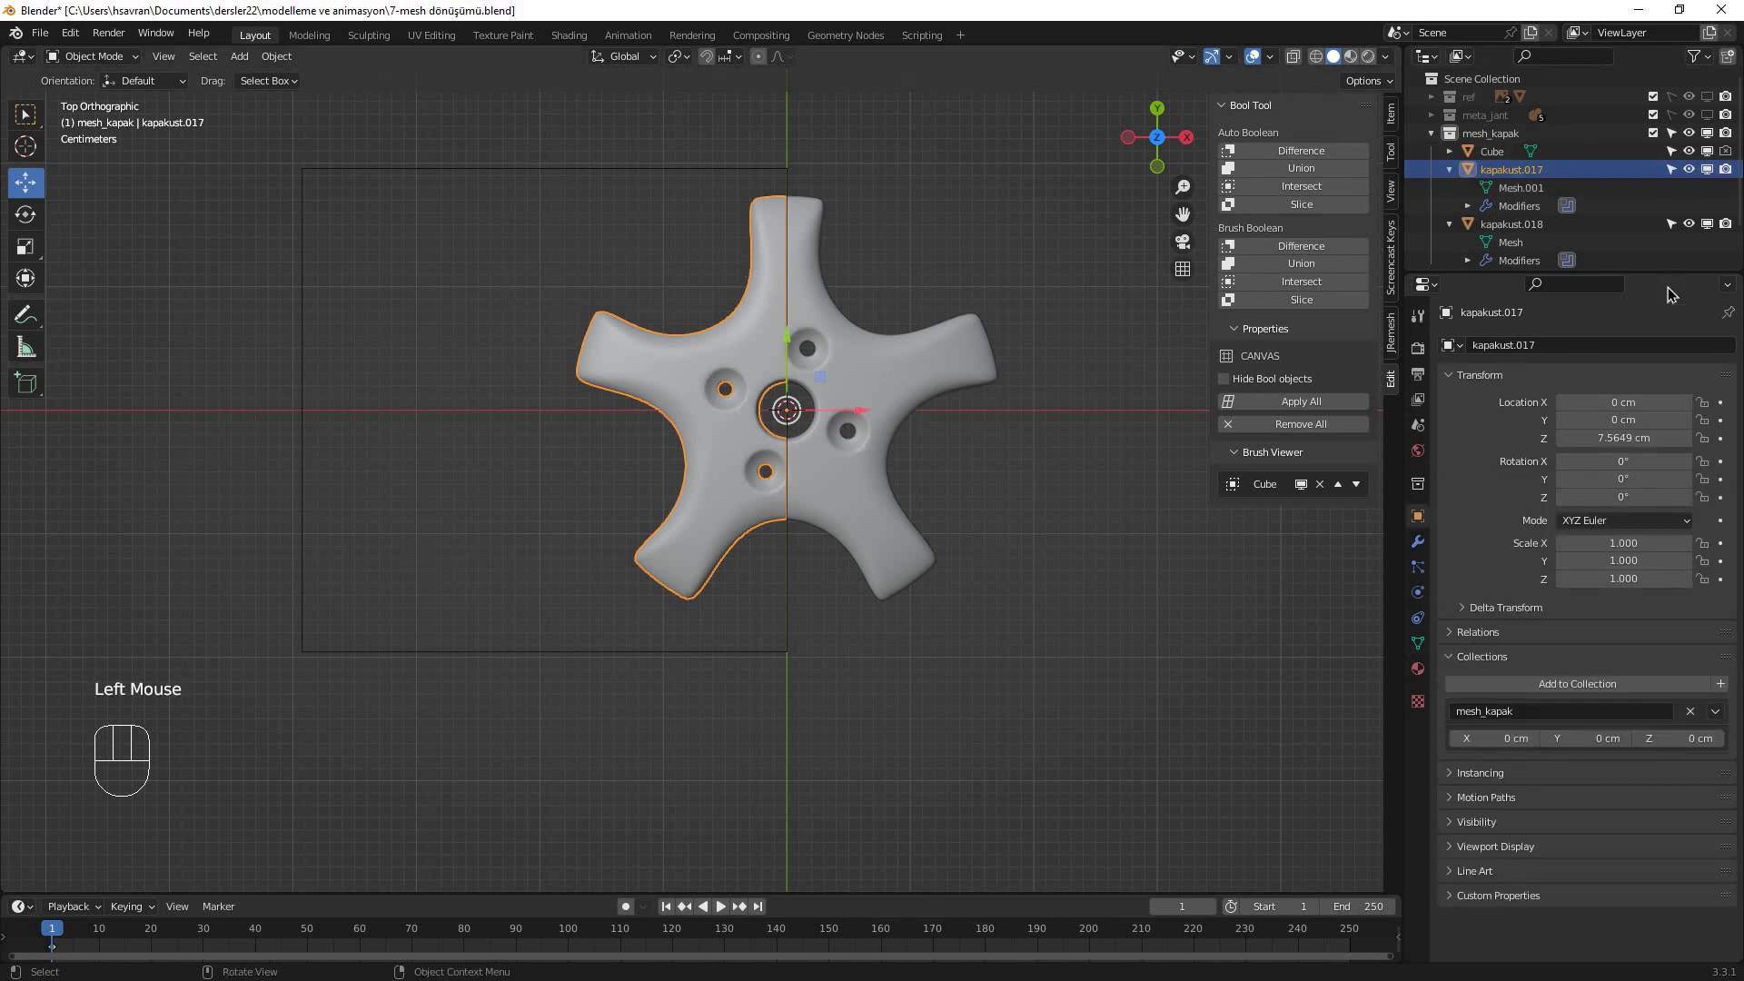
pyautogui.click(1417, 515)
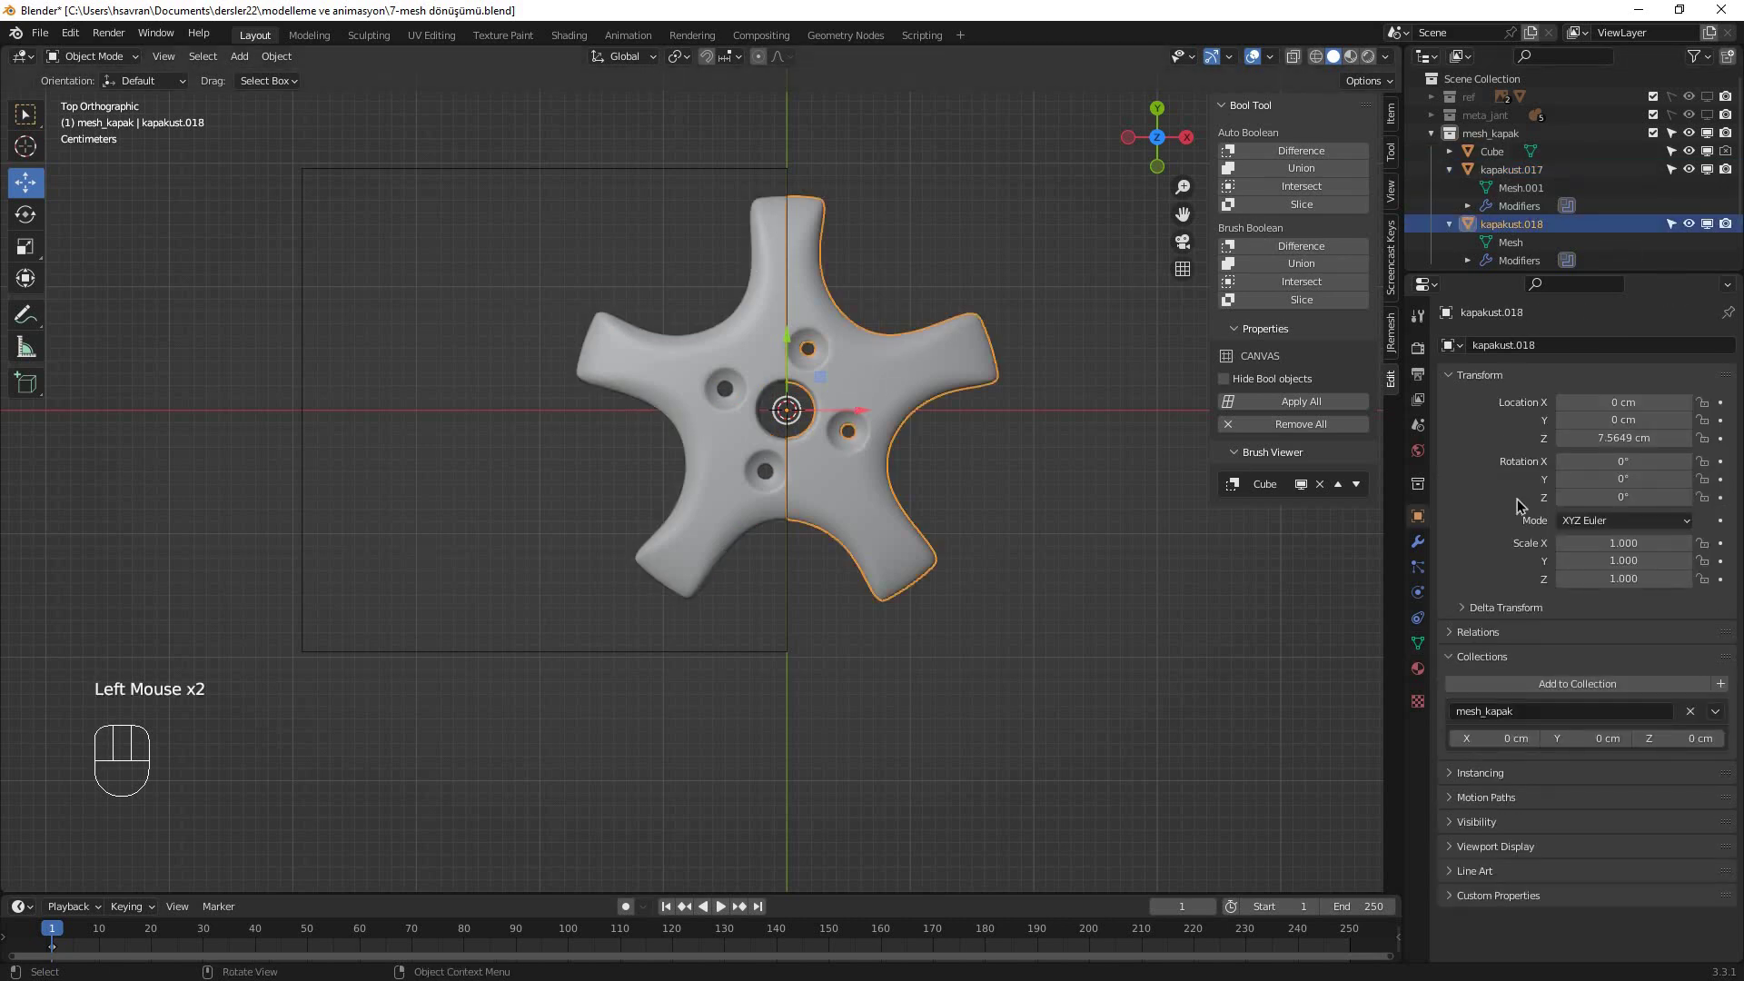
pyautogui.click(1418, 643)
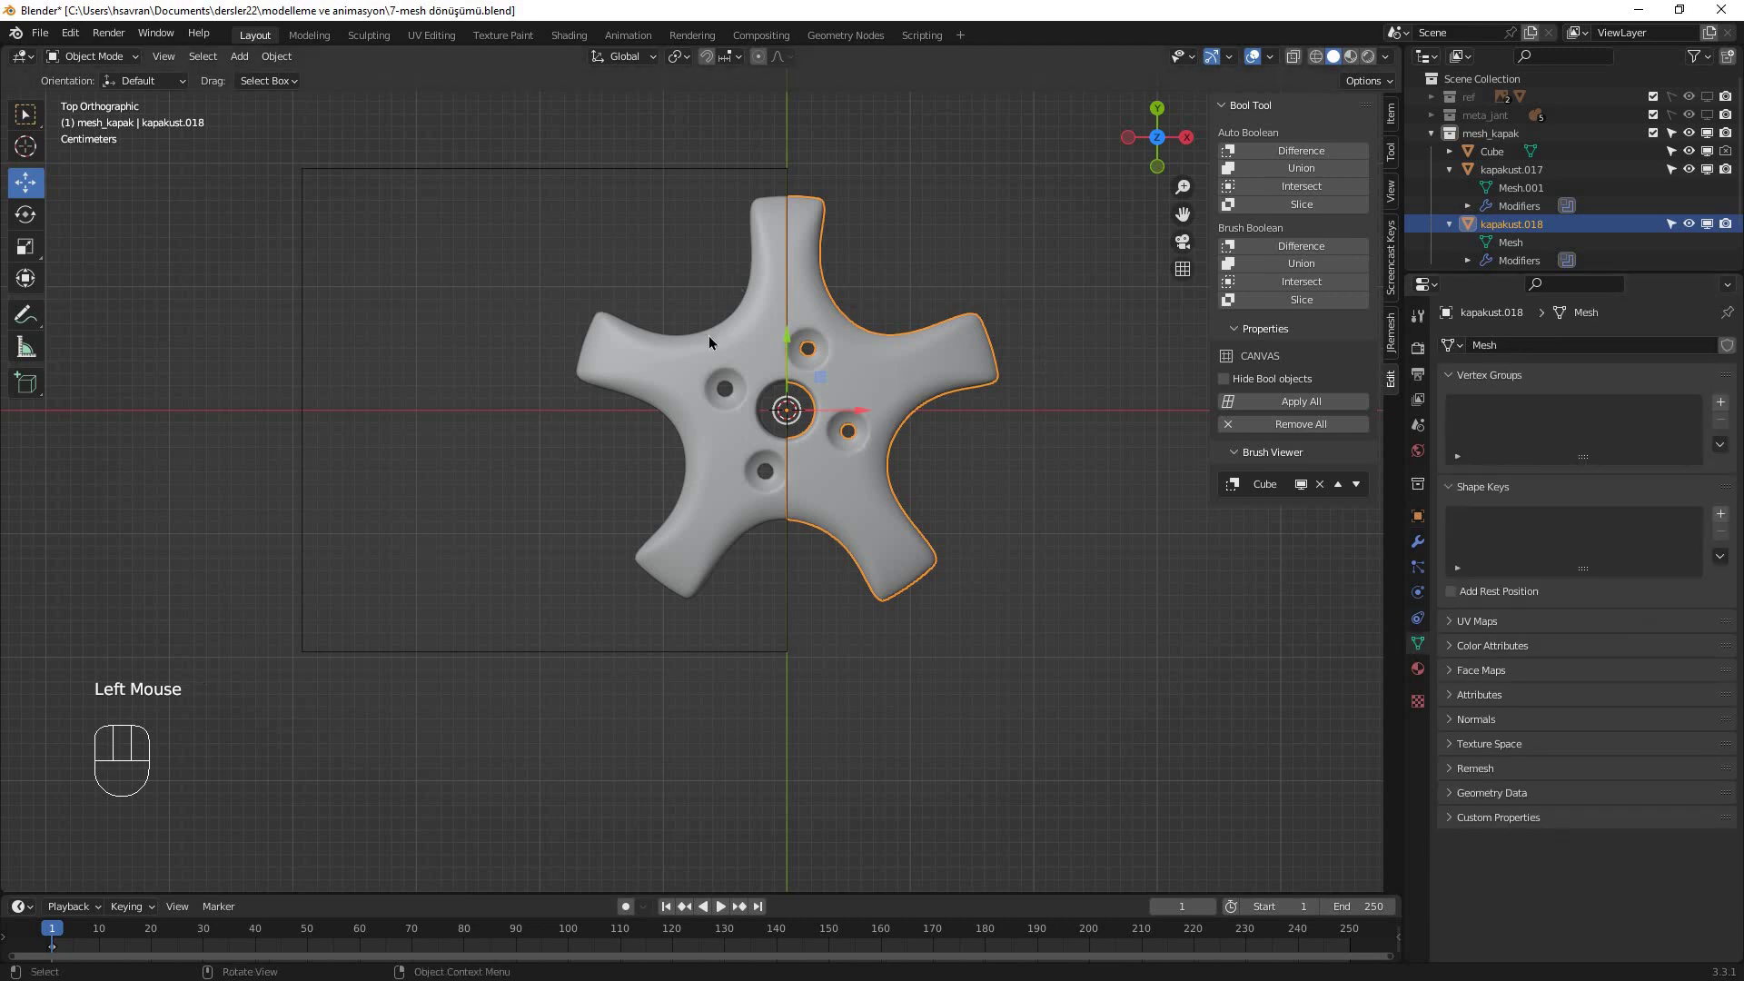
pyautogui.click(765, 317)
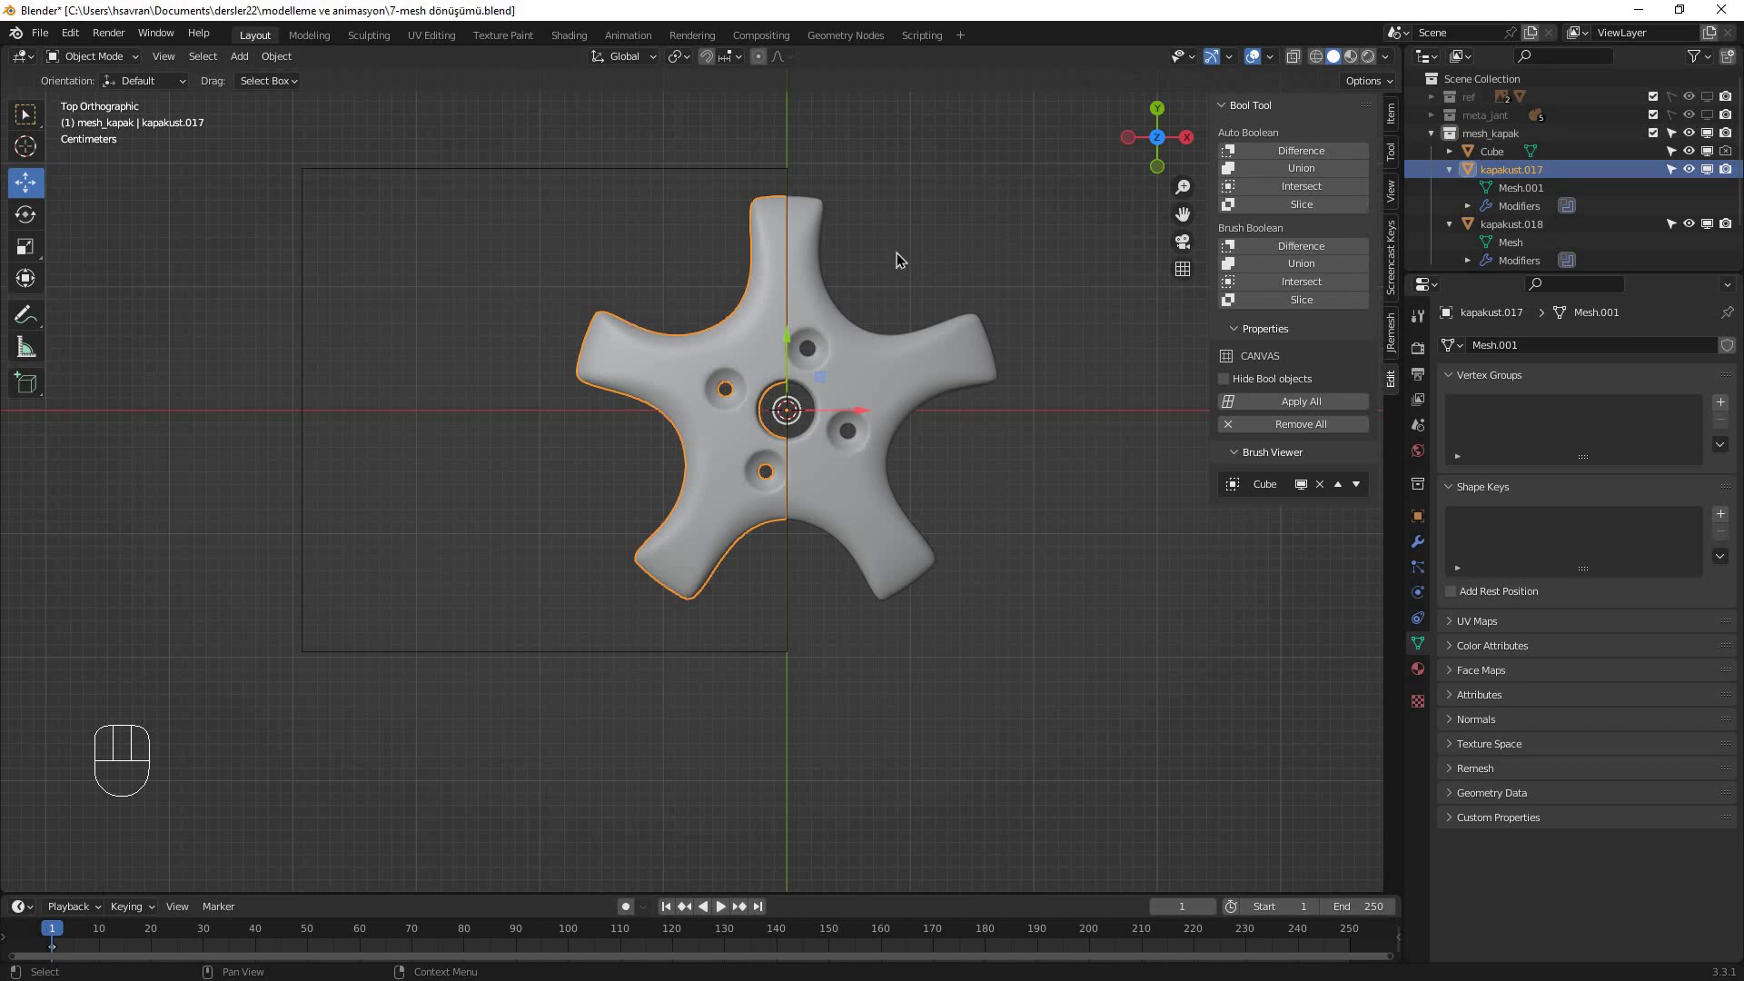
# - Apply Visual Geometry to Mesh to kapakust.017 with Keep Original turned off
pyautogui.click(1449, 169)
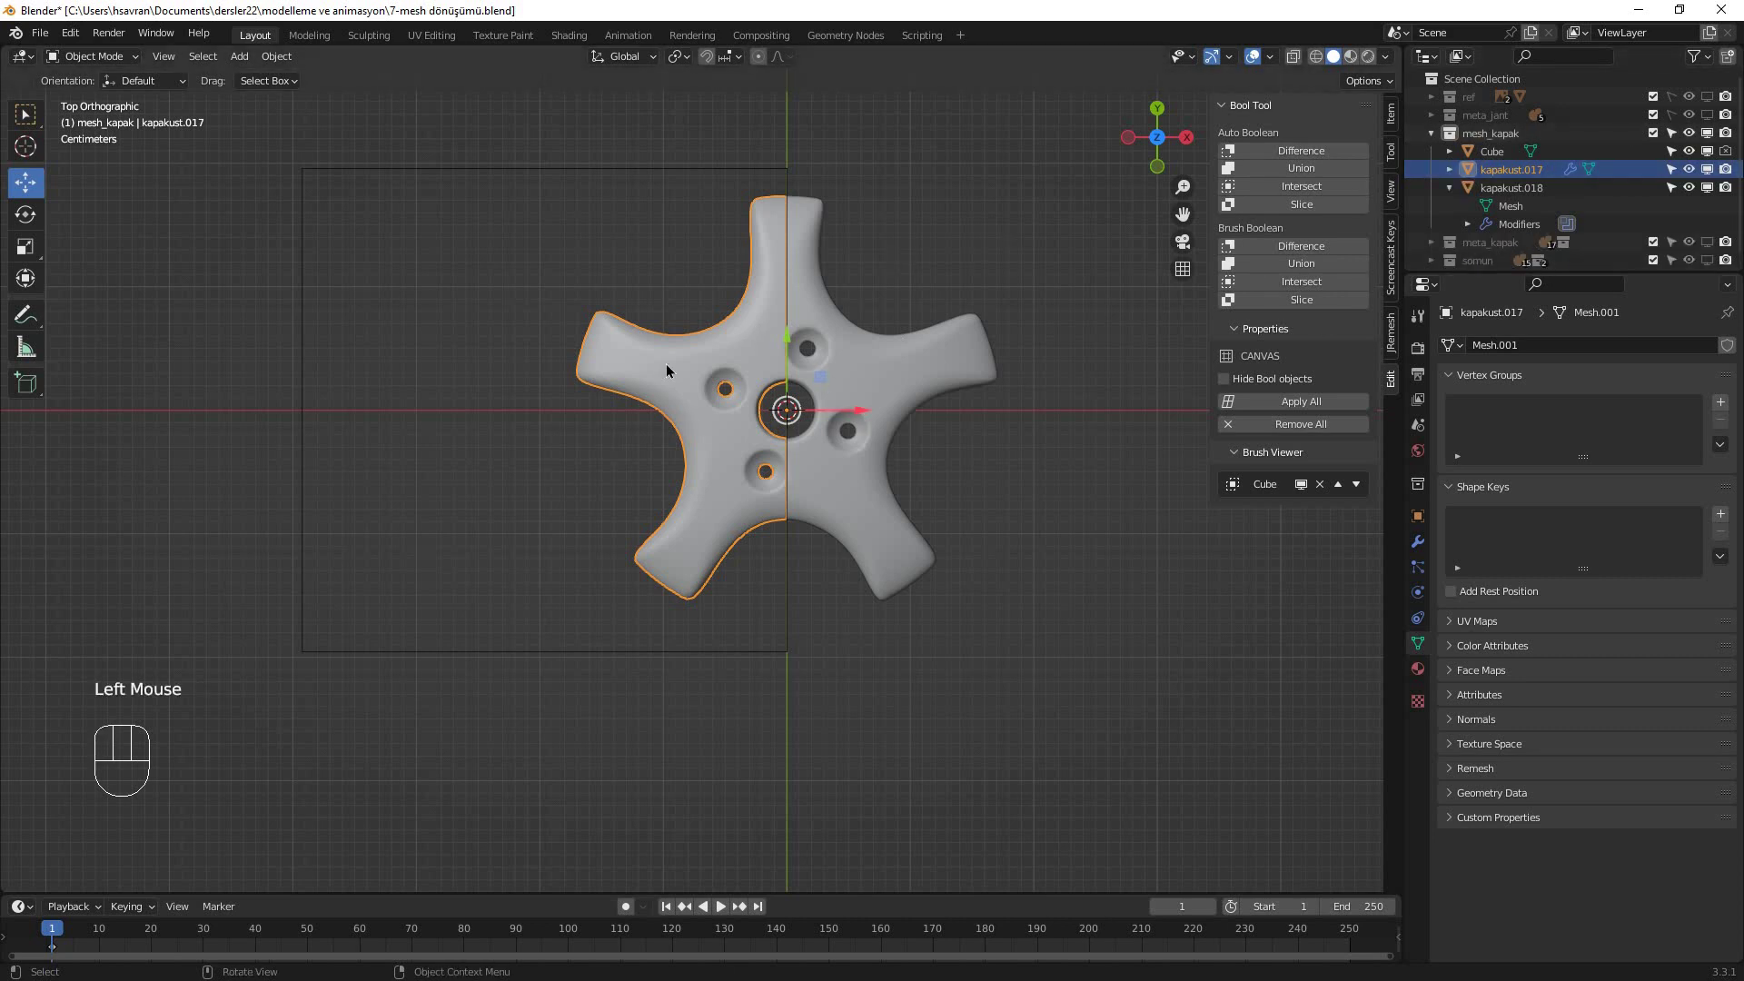
pyautogui.click(699, 452)
pyautogui.hotkey('ctrl', 'a')
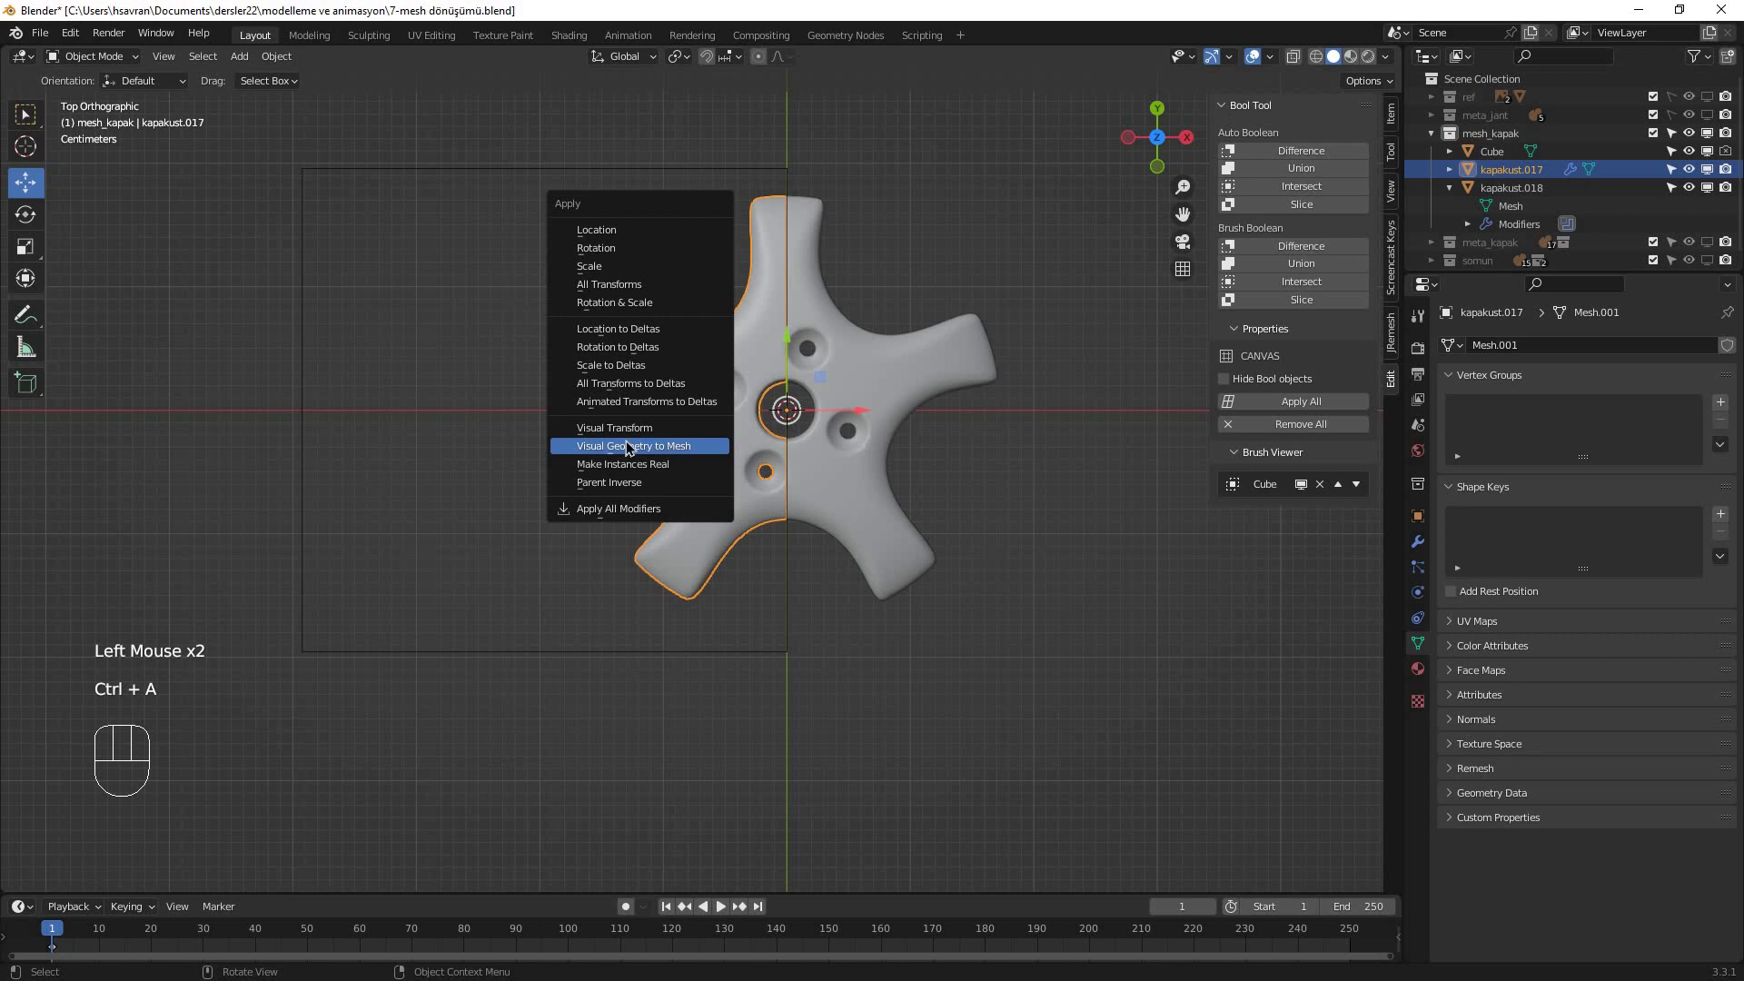
pyautogui.click(676, 452)
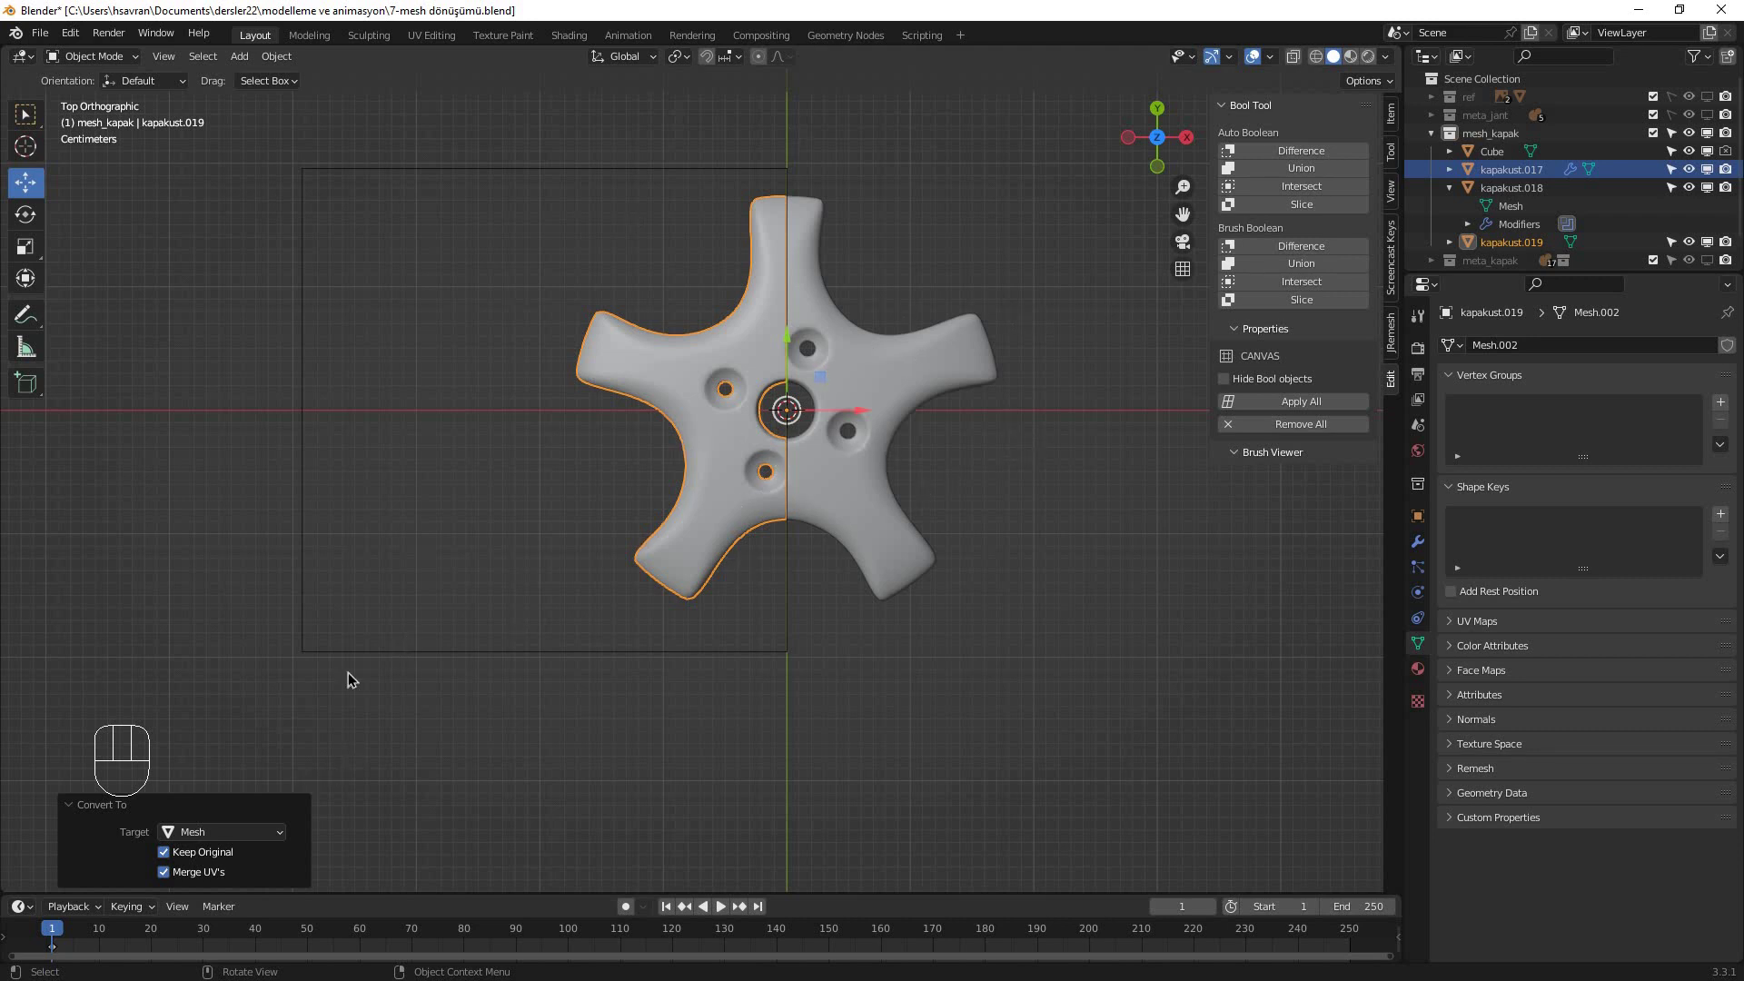
pyautogui.click(165, 857)
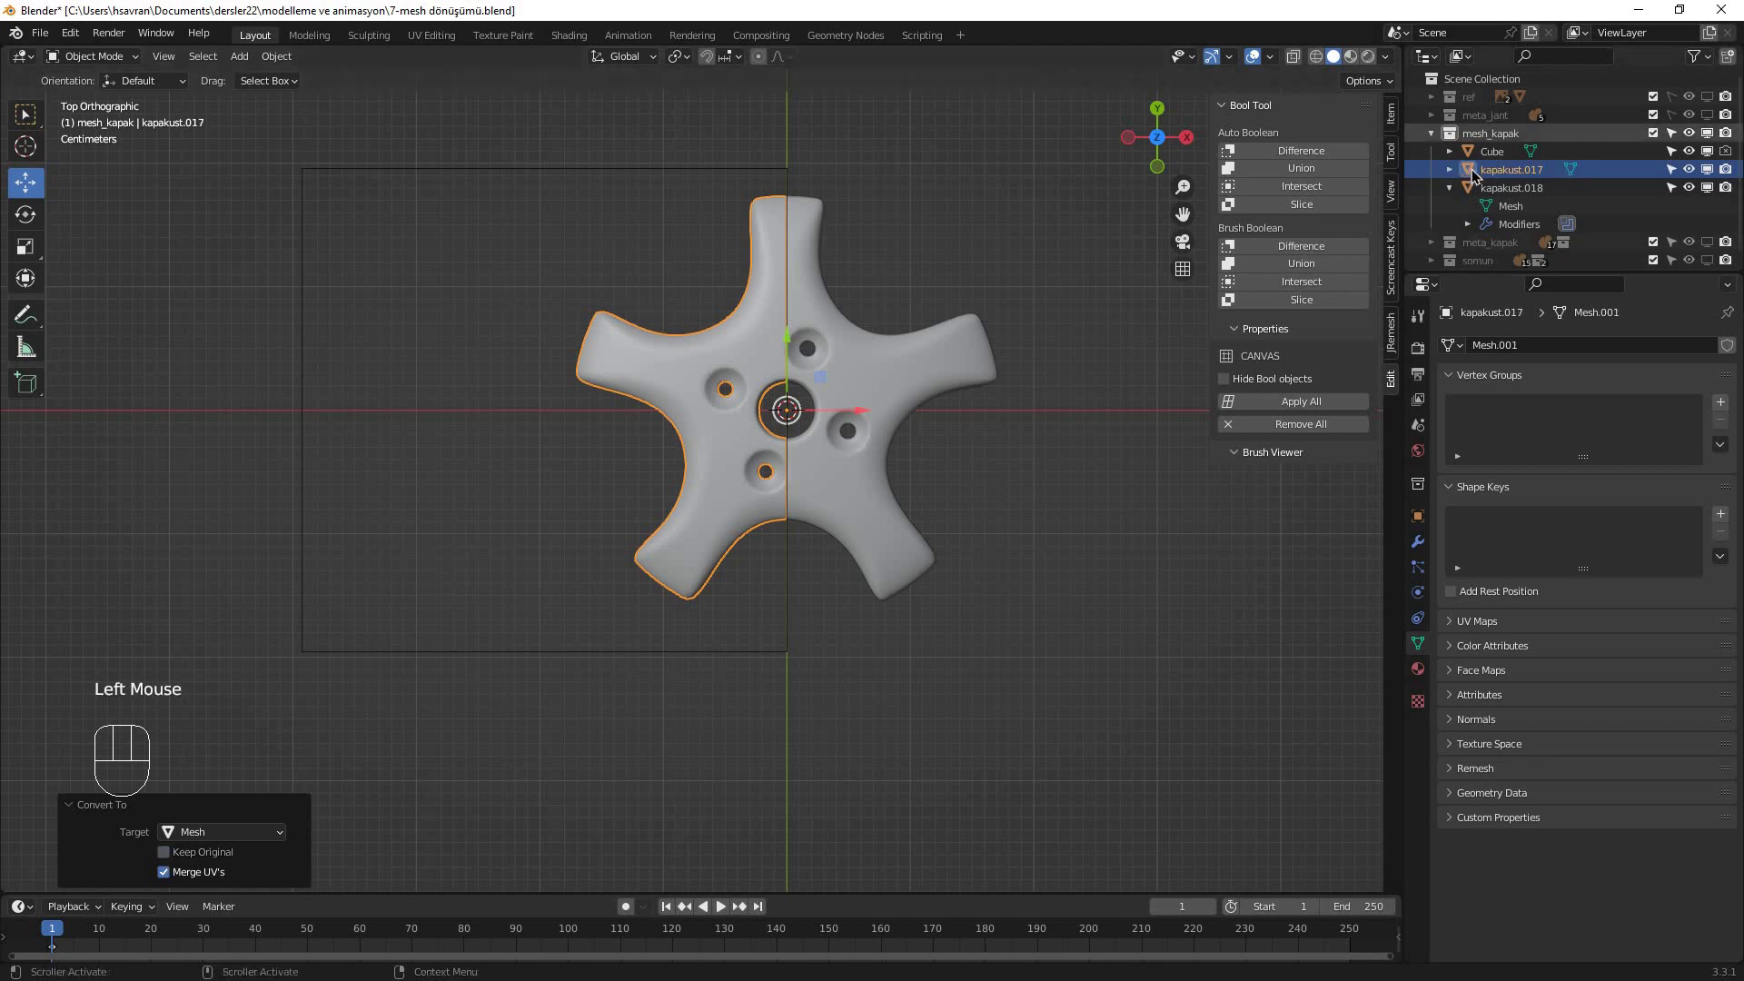
# - Apply Visual Geometry to Mesh to the other cover half, kapakust.018
pyautogui.click(957, 359)
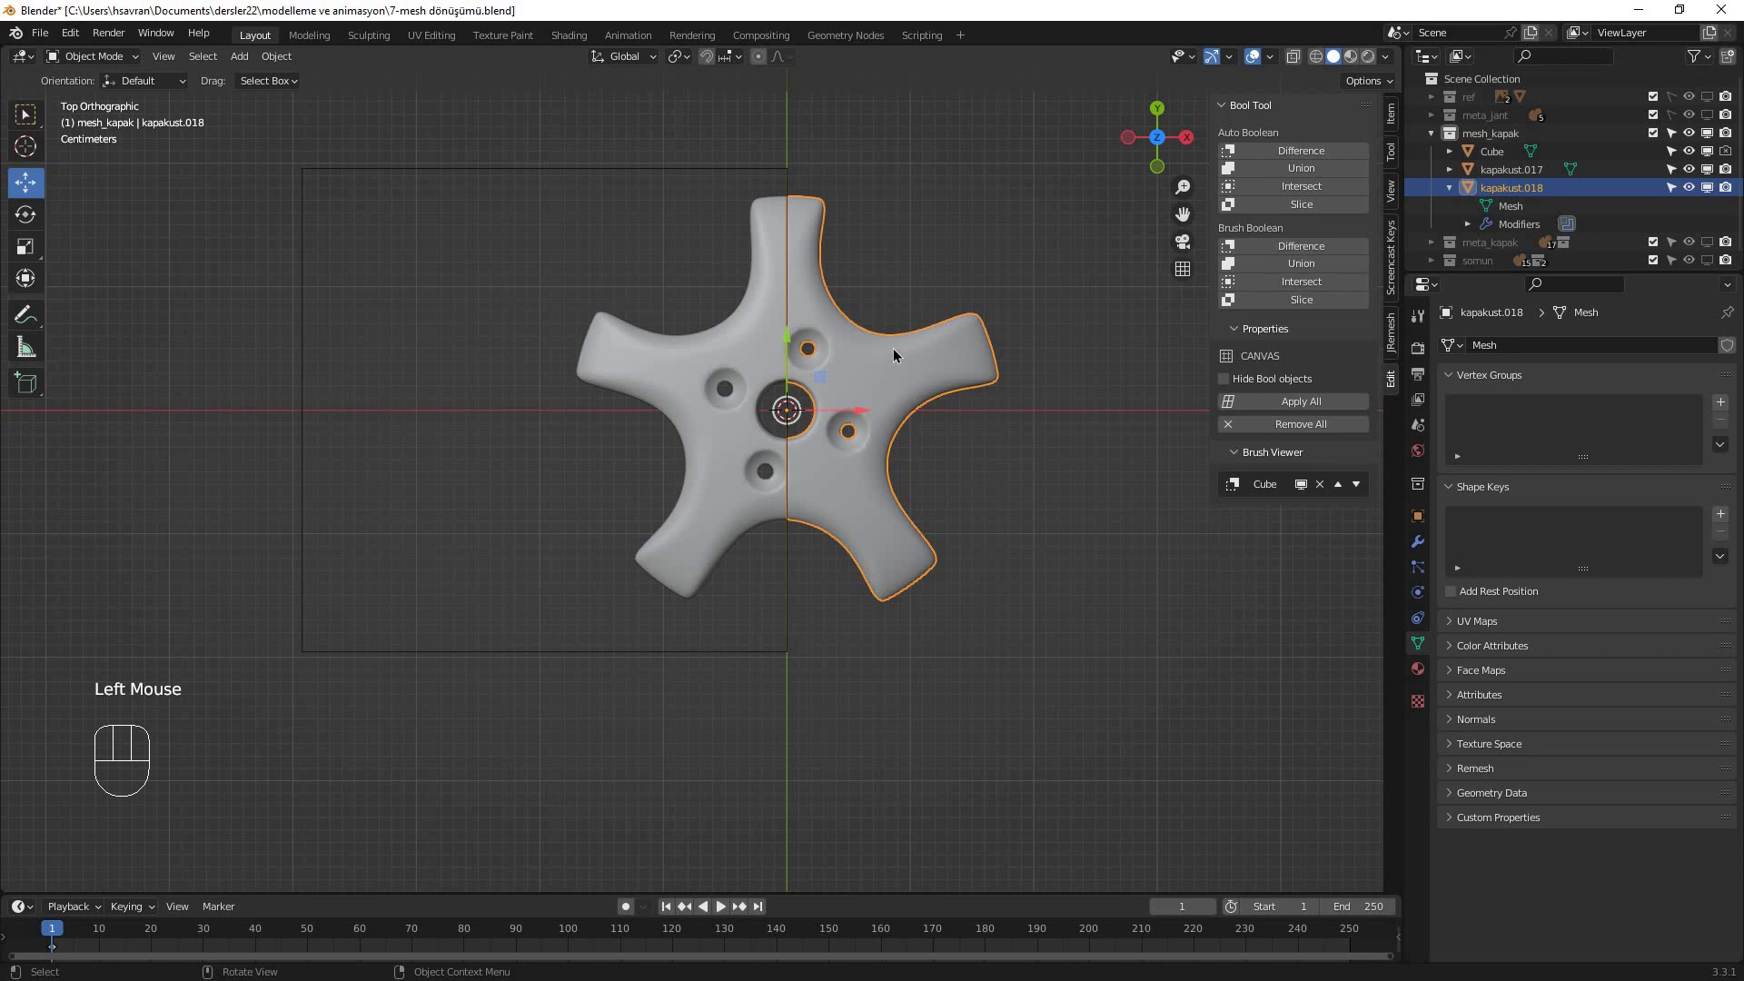
pyautogui.hotkey('ctrl', 'a')
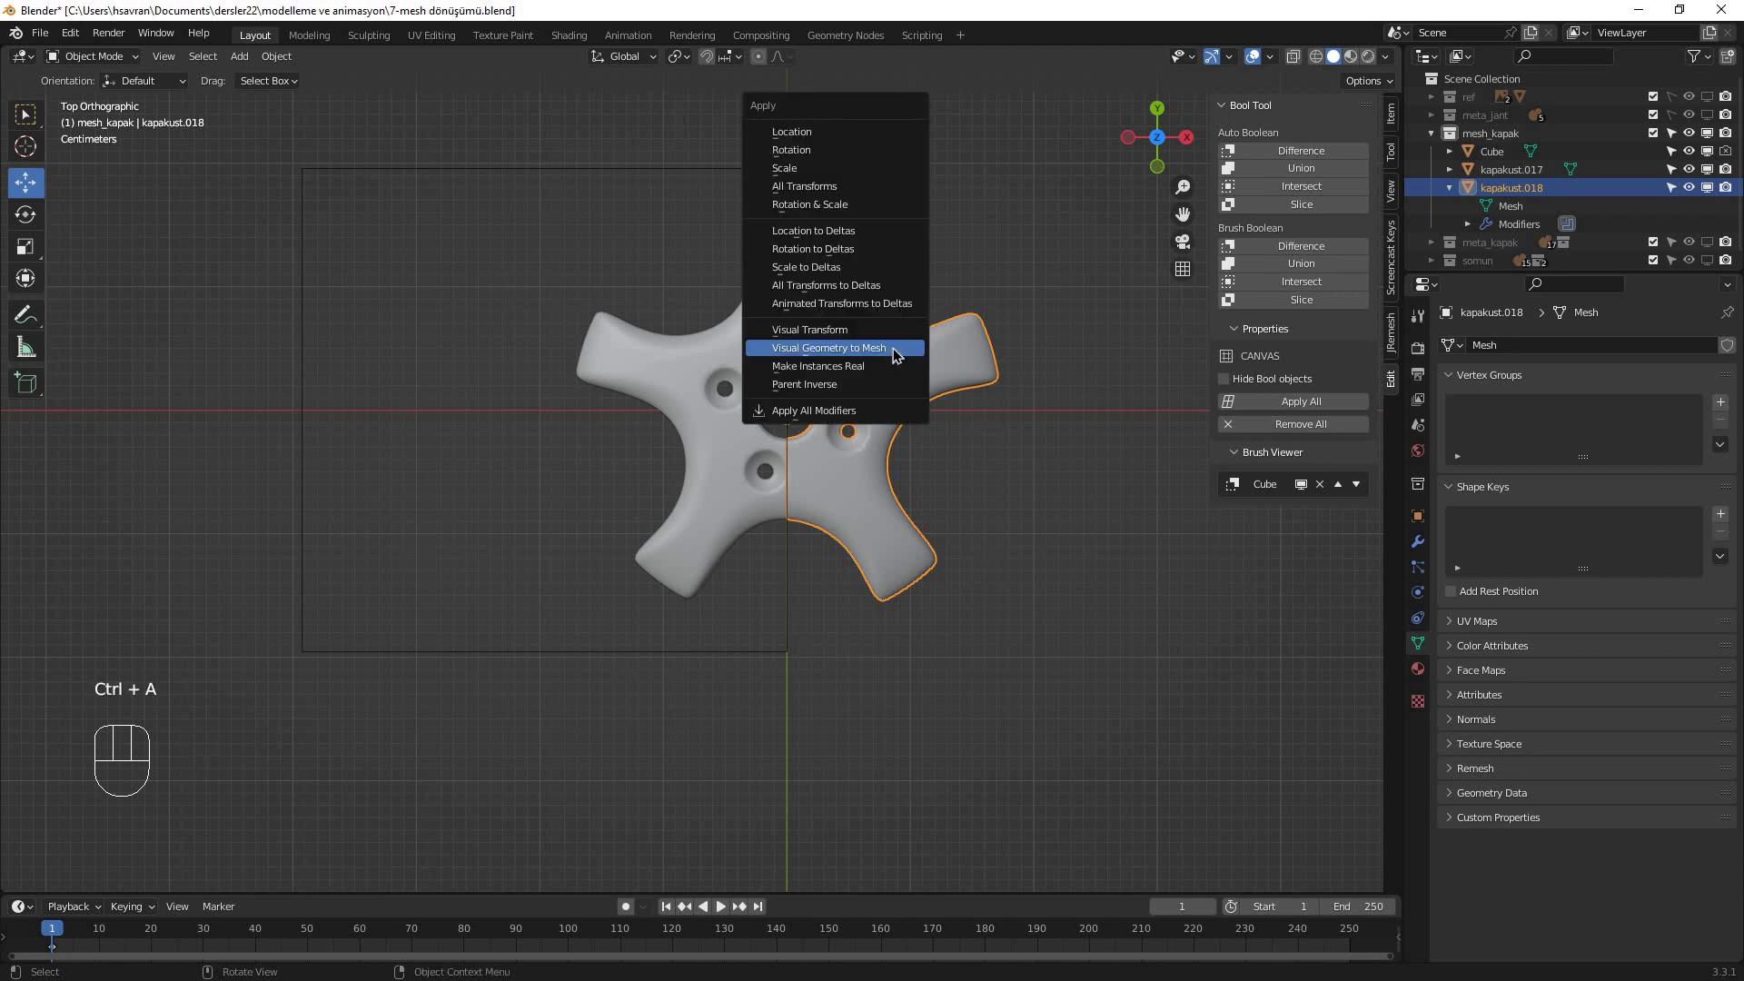
pyautogui.press('Return')
# - Try moving the kapakust.017 half along the X axis and undo the move
pyautogui.click(1511, 169)
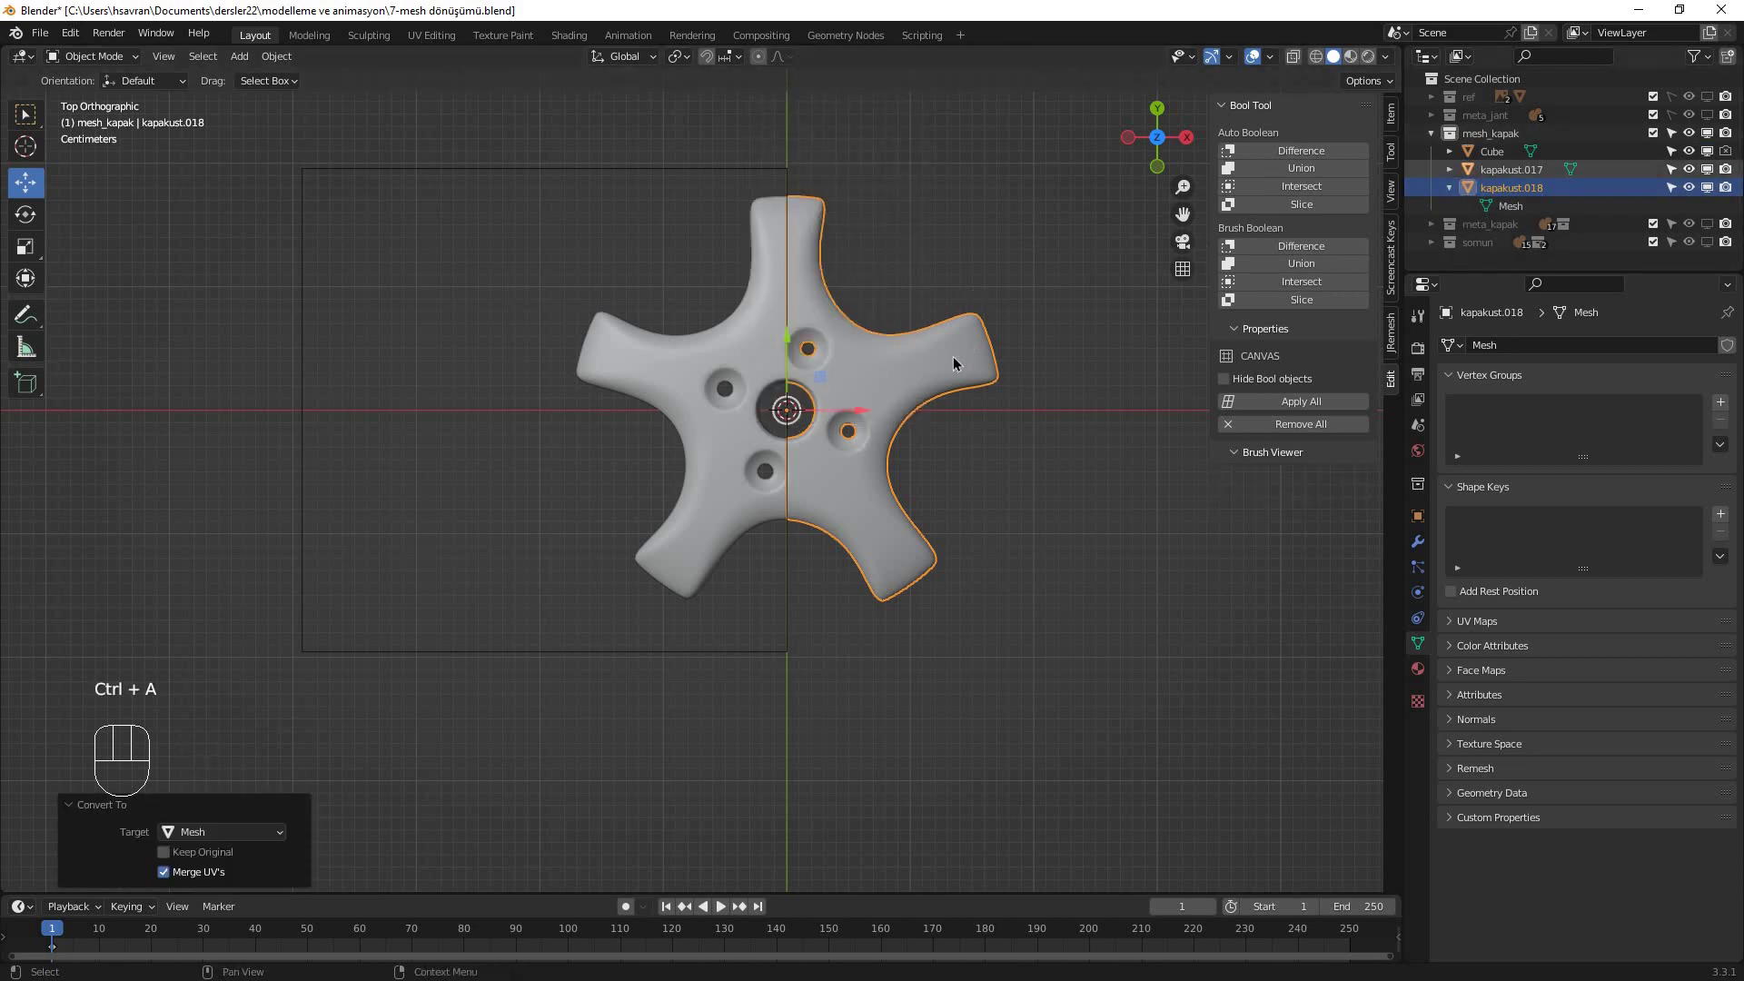
pyautogui.moveTo(863, 411); pyautogui.dragTo(712, 257)
pyautogui.hotkey('ctrl', 'z')
# - Select the Cube and move it about 48.4 cm along the X axis to the cover's opposite side
pyautogui.click(643, 171)
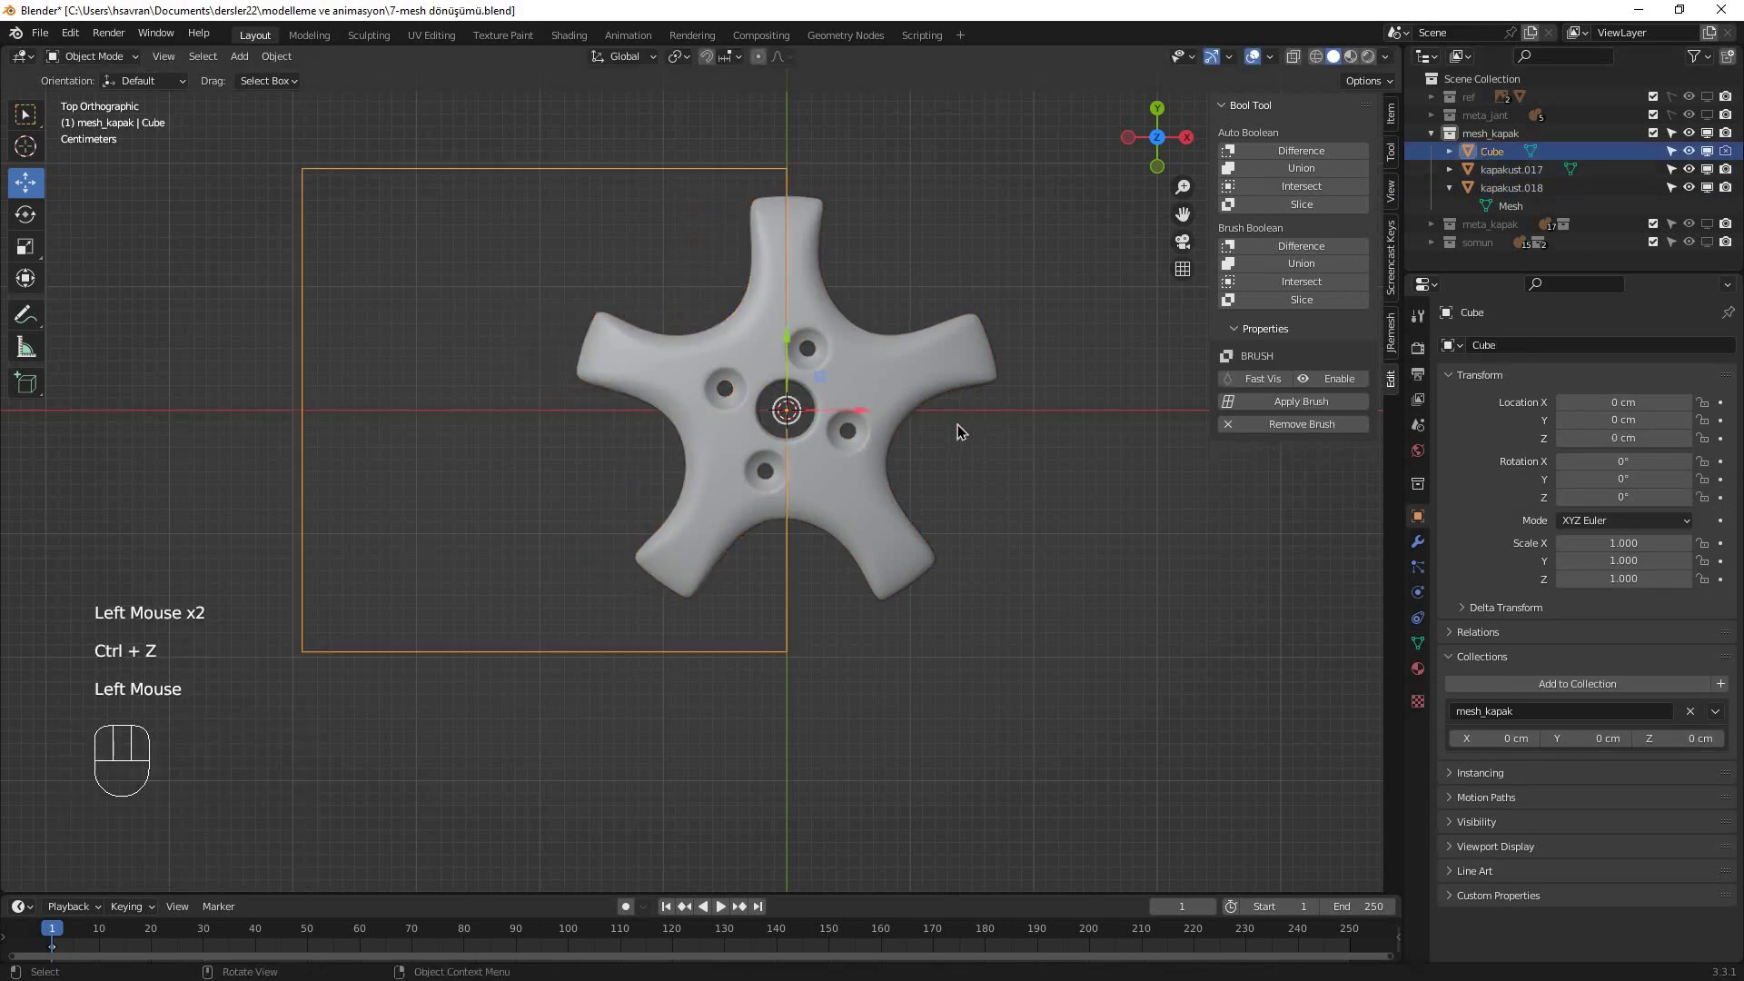
pyautogui.moveTo(847, 221); pyautogui.dragTo(475, 182, button='middle')
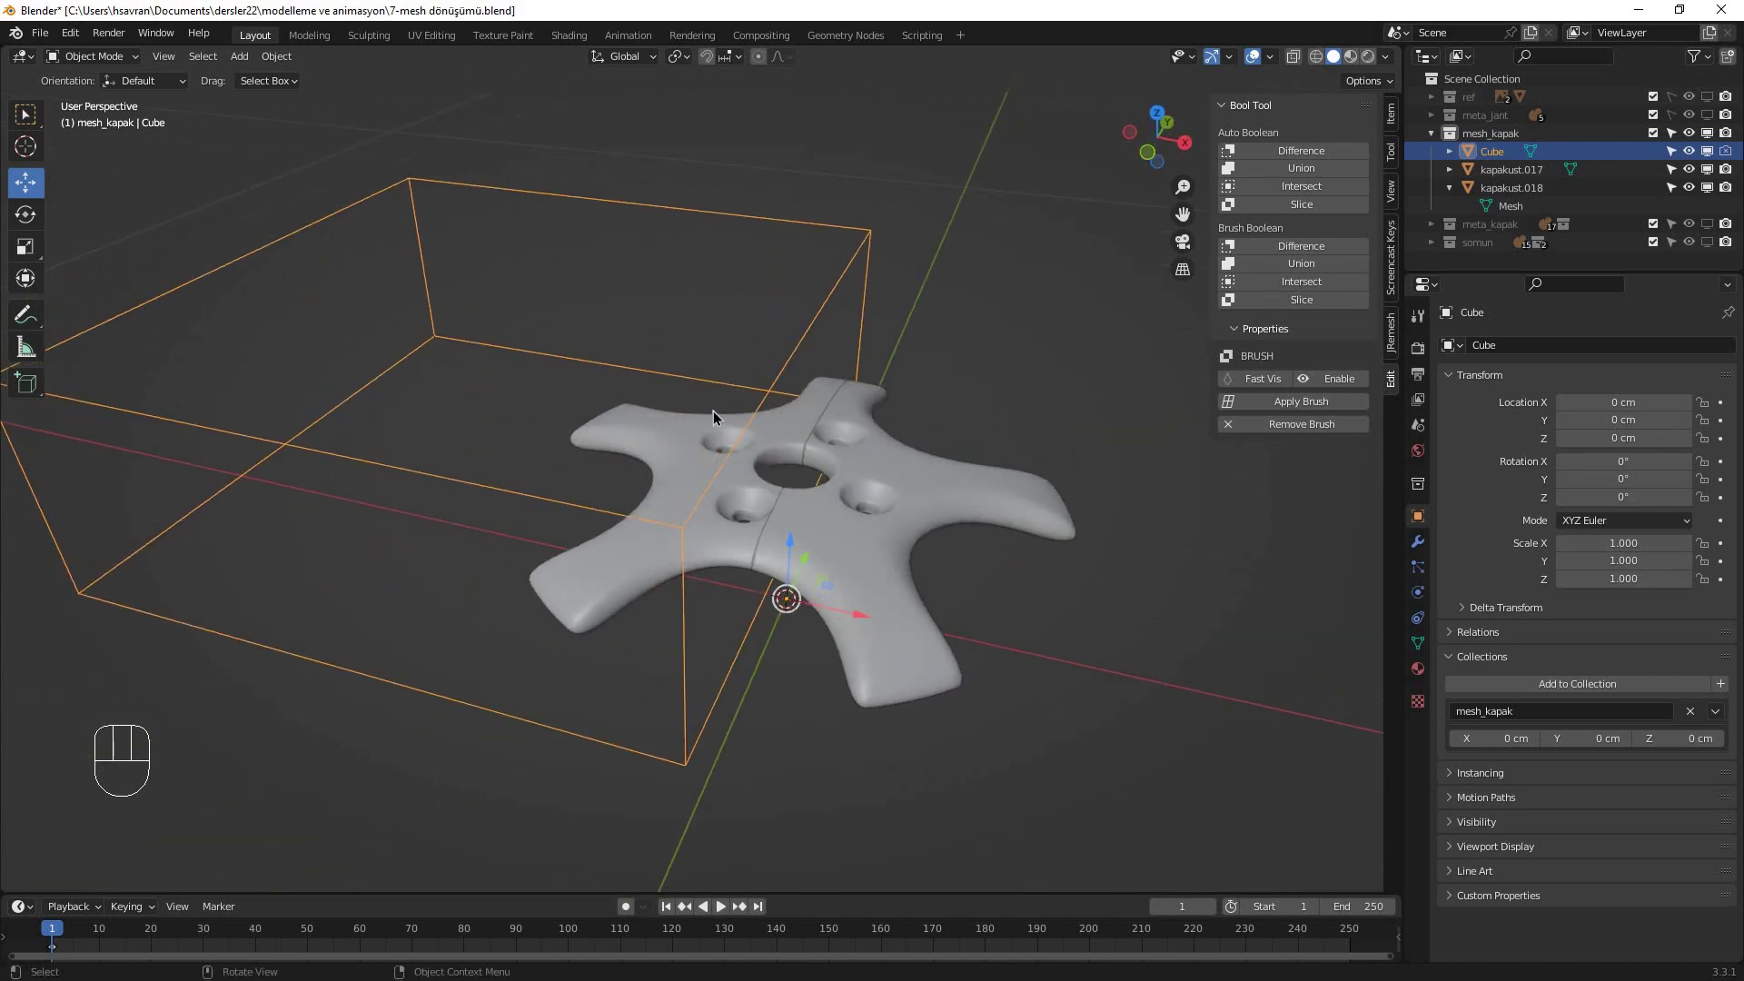
pyautogui.moveTo(1021, 476); pyautogui.dragTo(756, 479, button='middle')
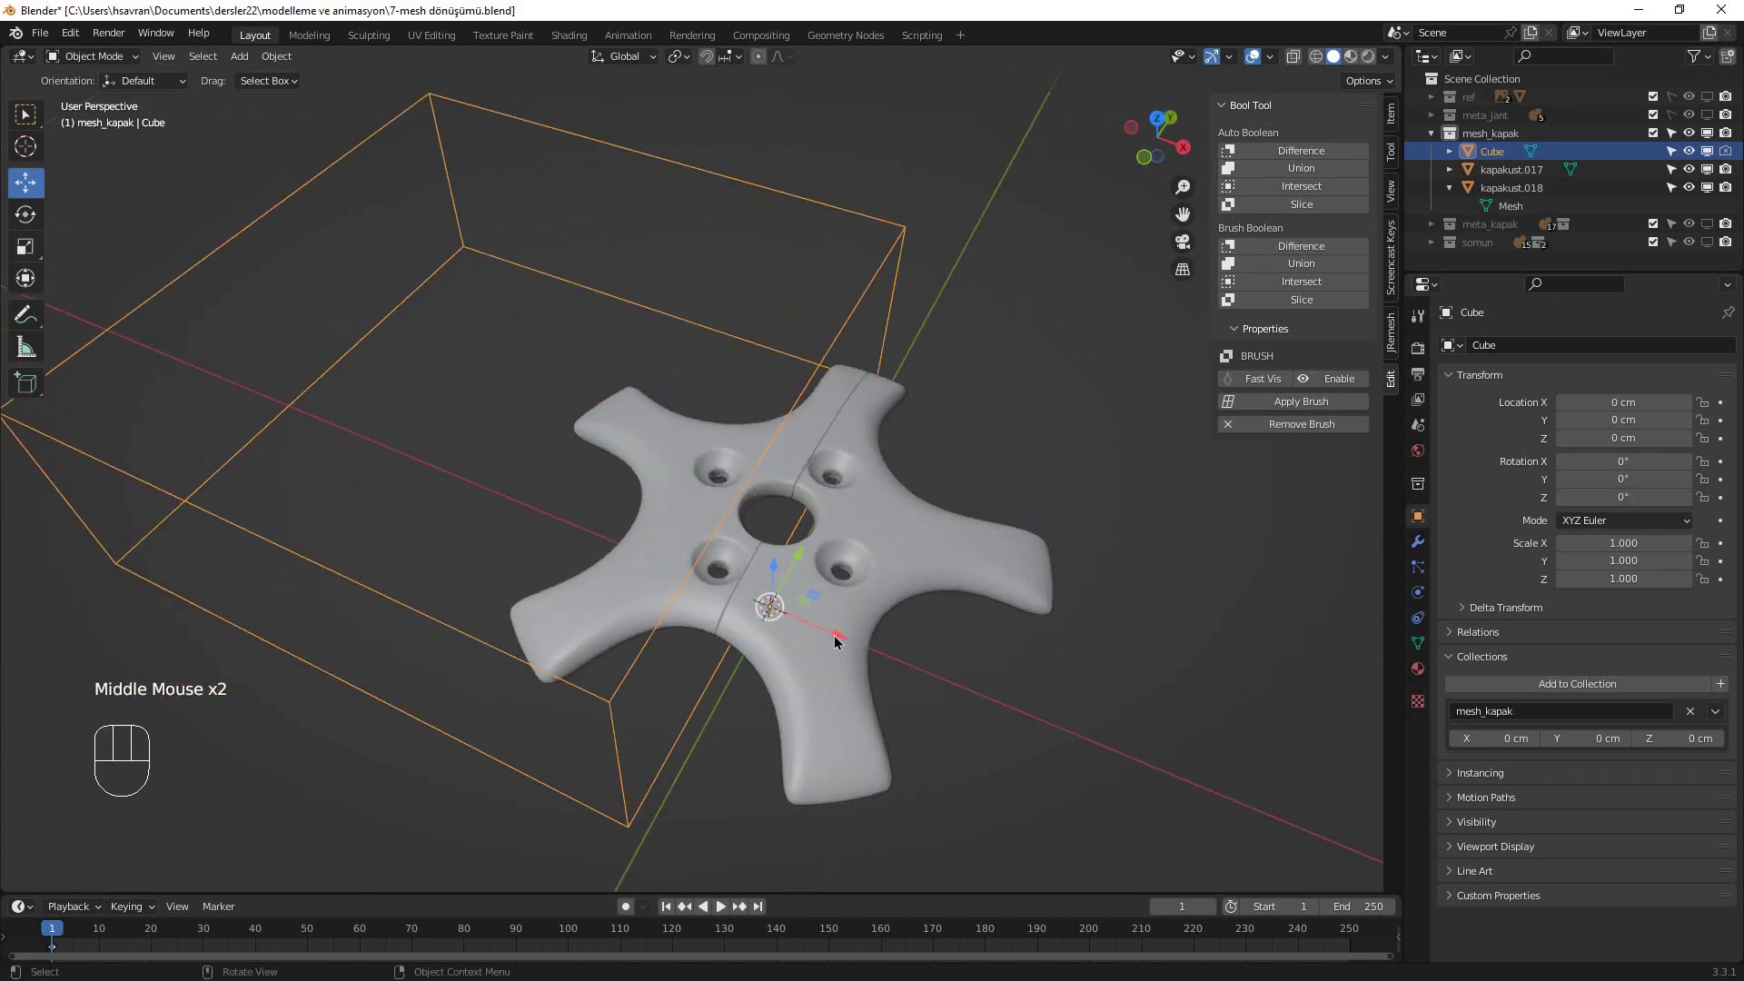
pyautogui.moveTo(835, 641); pyautogui.dragTo(194, 821)
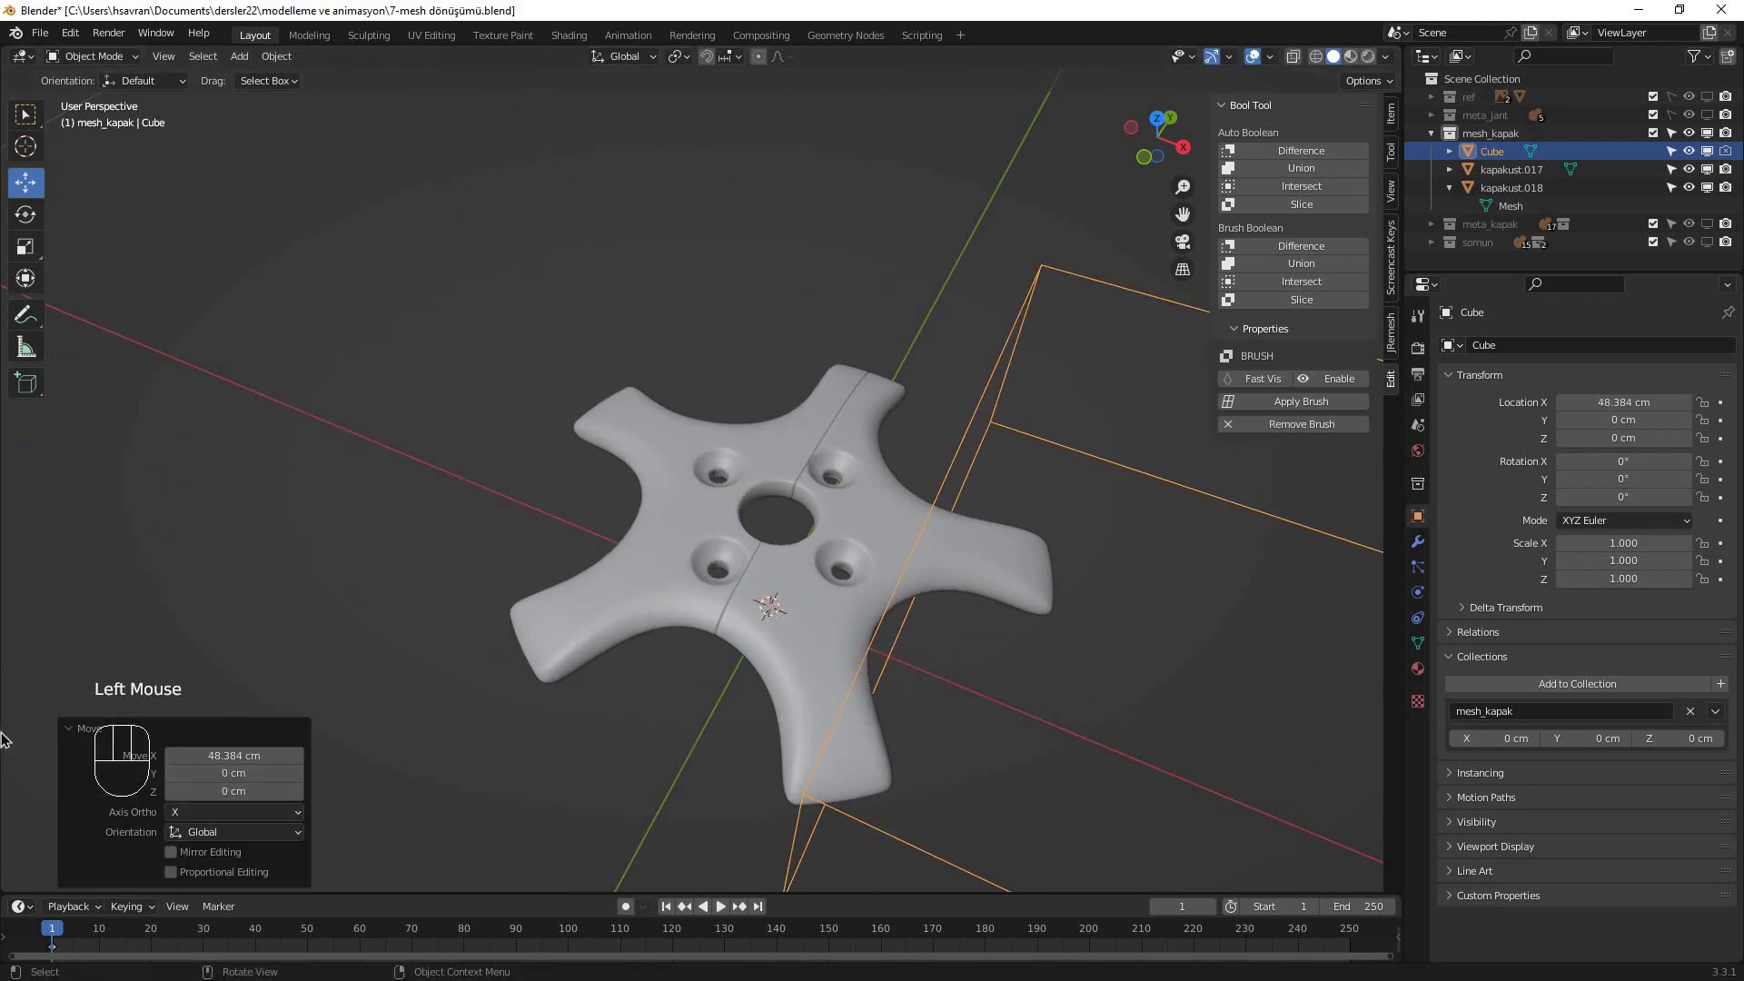
# - In top view, rotate the Cube by about -16.8° and move it about -2.6 cm in X and 18 cm in Y
pyautogui.press('KP_7')
pyautogui.keyDown('shift'); pyautogui.moveTo(879, 595); pyautogui.dragTo(636, 549, button='middle'); pyautogui.keyUp('shift')
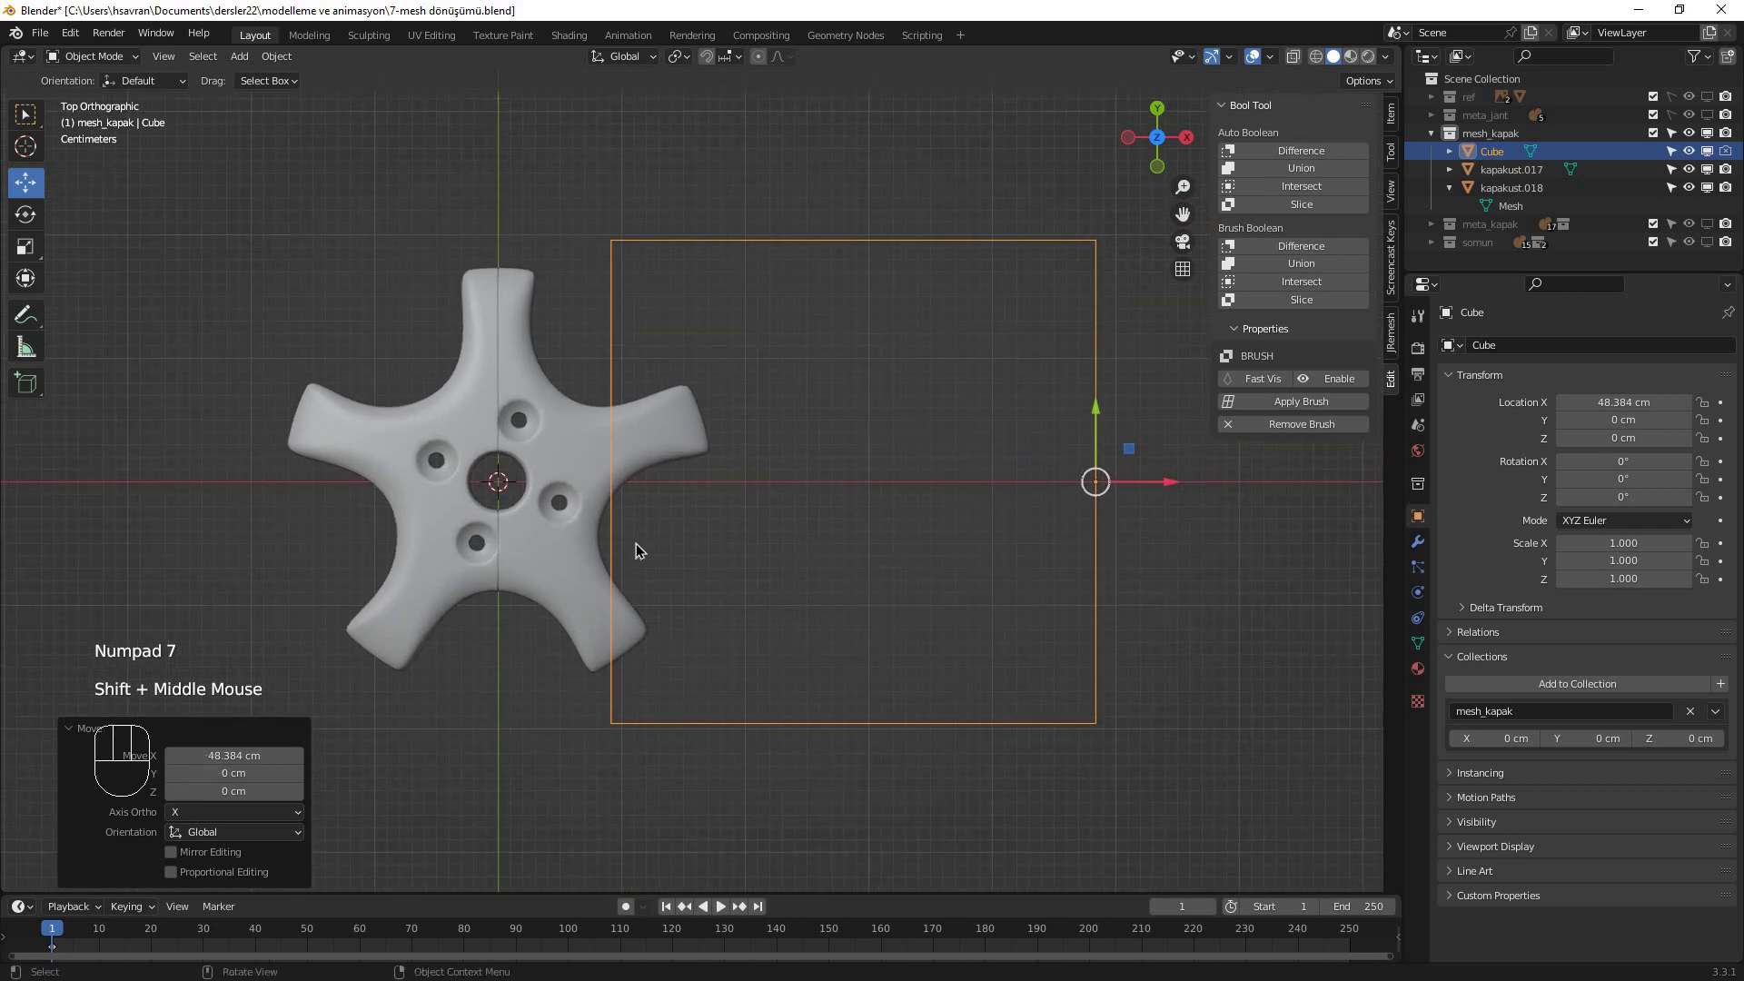
pyautogui.press('r')
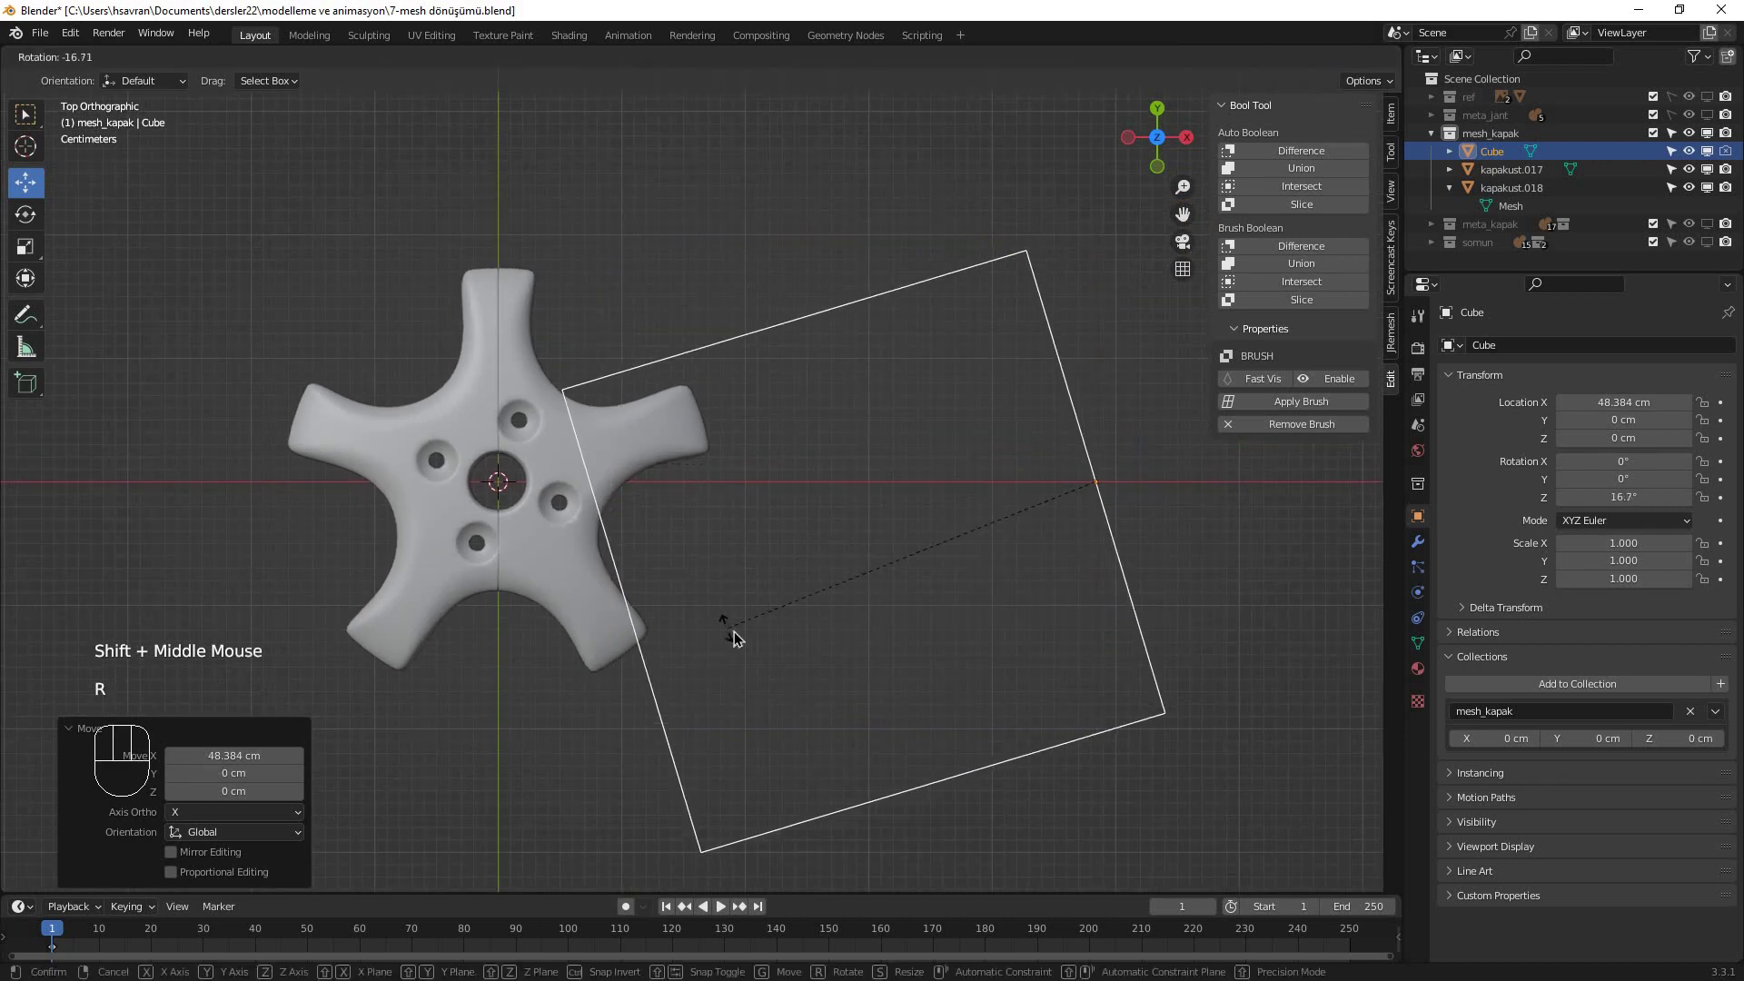
pyautogui.click(736, 603)
pyautogui.press('g')
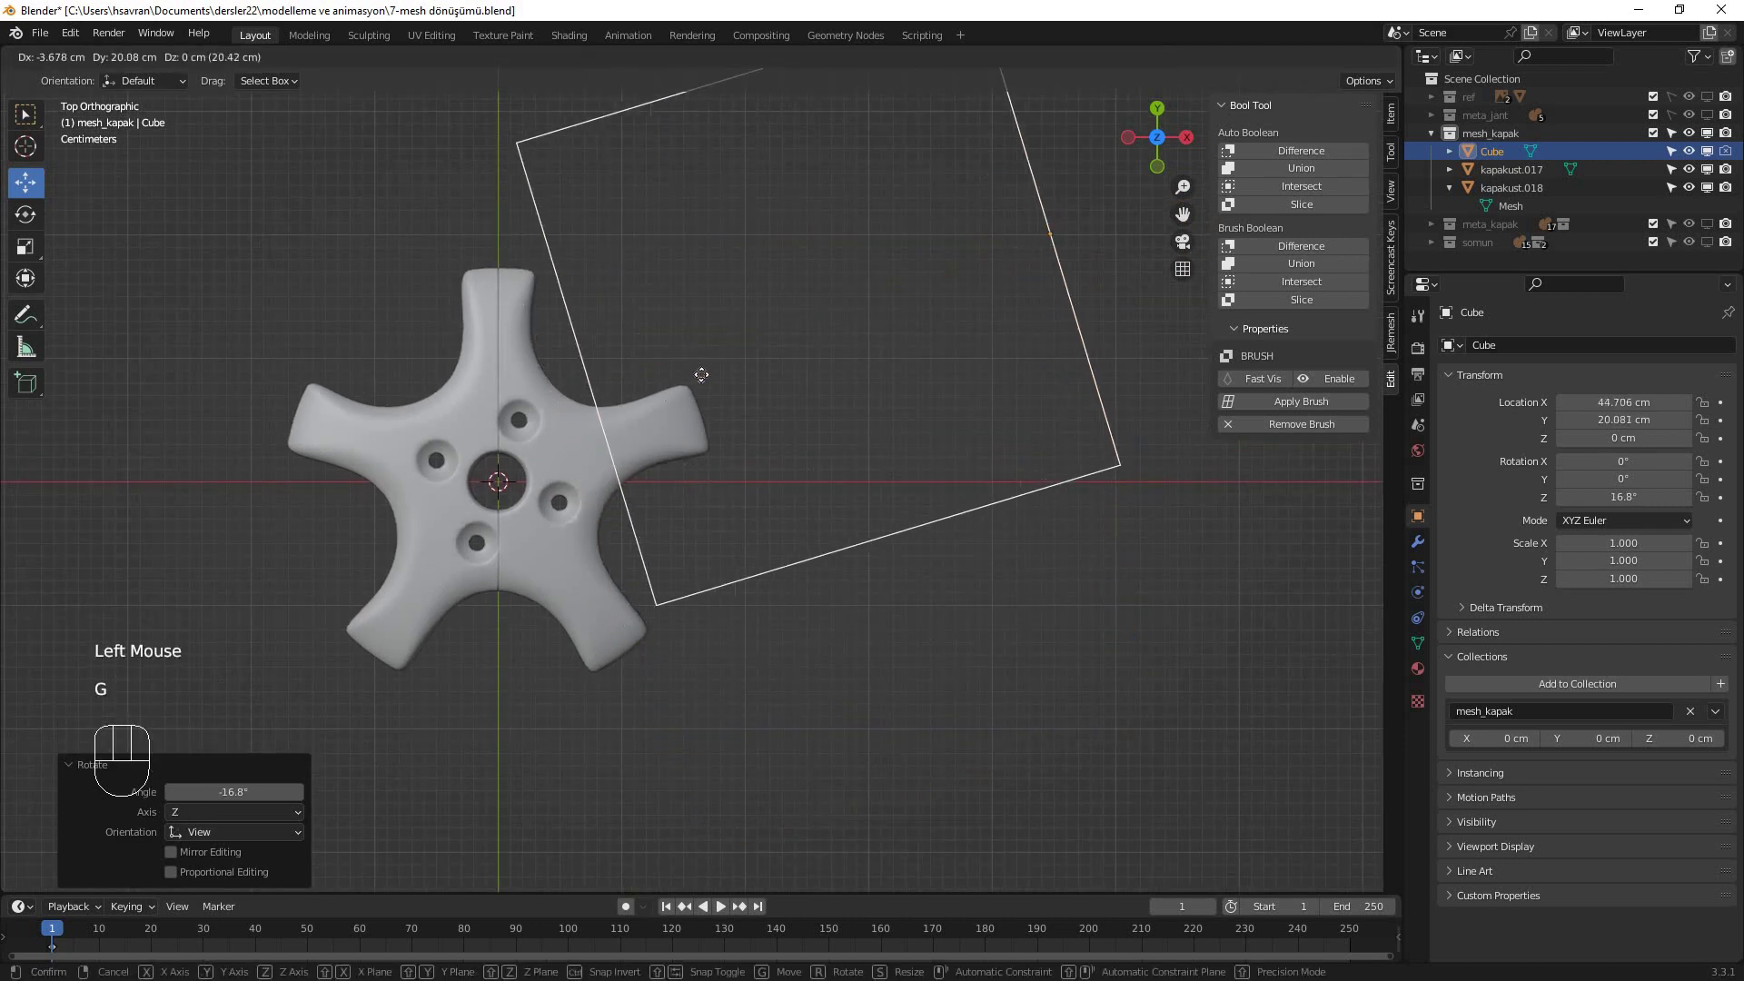
pyautogui.click(676, 454)
pyautogui.moveTo(665, 432); pyautogui.dragTo(570, 394, button='middle')
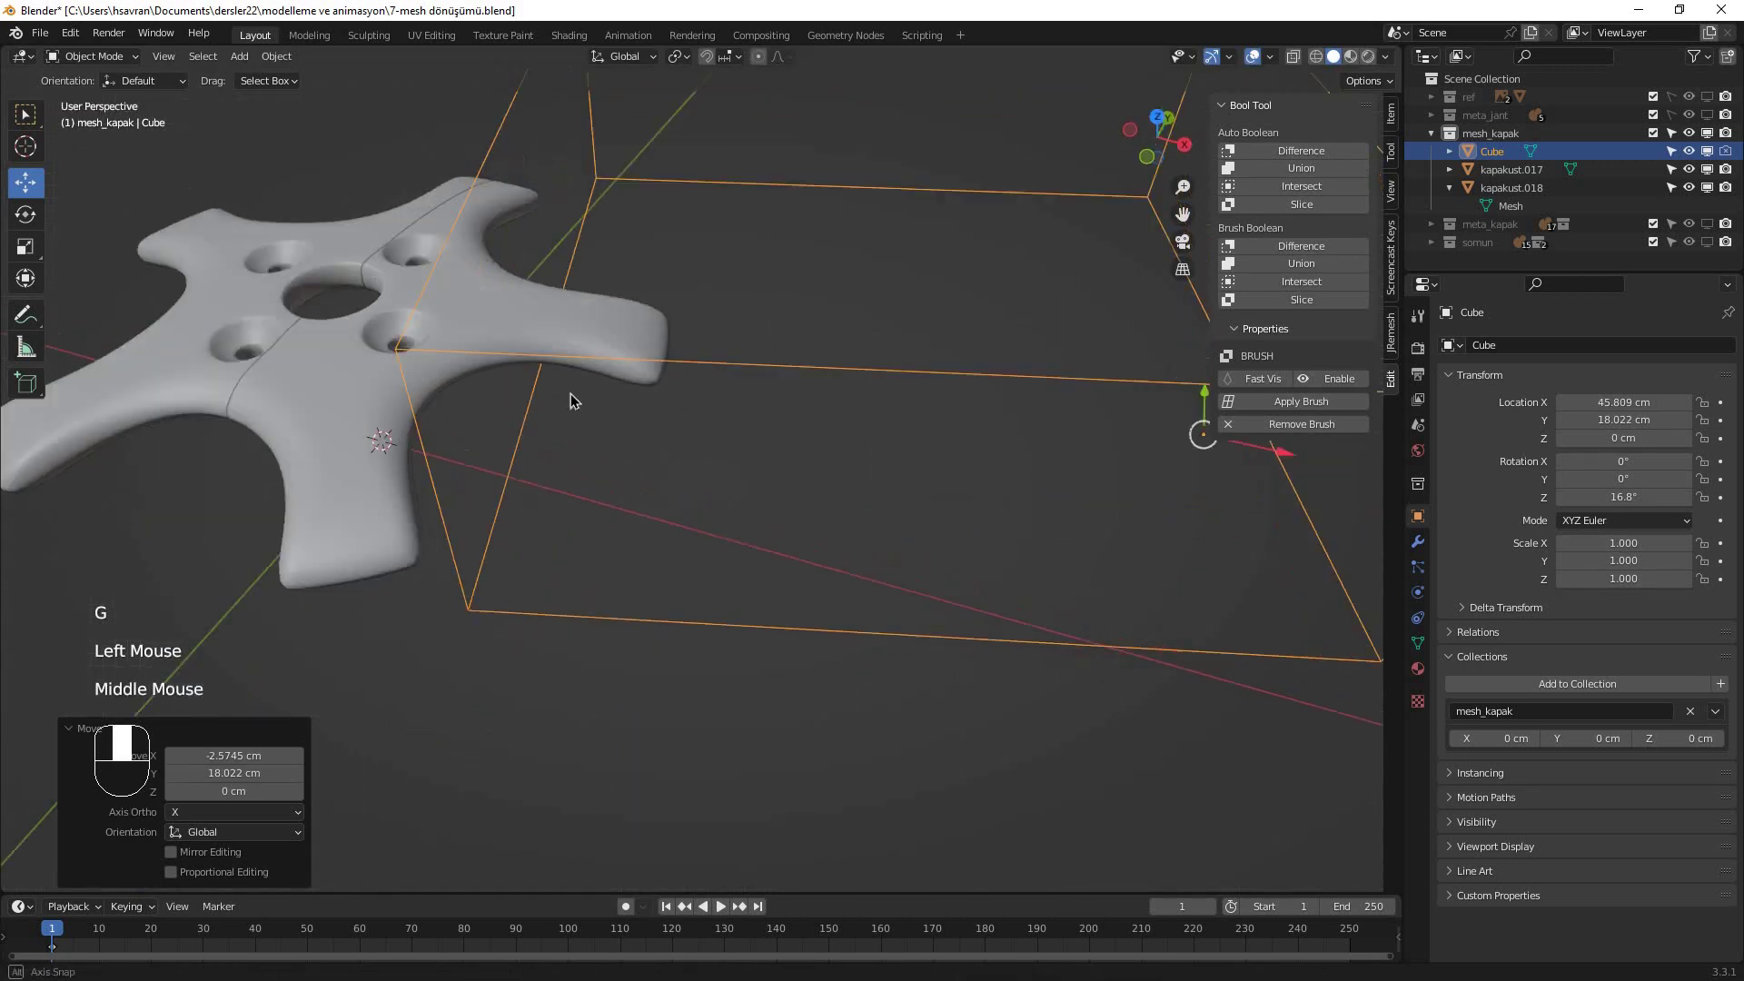
# - Try slicing the kapakust.018 half with the Cube using Brush Boolean Slice, and undo the slice
pyautogui.scroll(3, 581, 295)
pyautogui.moveTo(581, 295); pyautogui.dragTo(564, 400, button='middle')
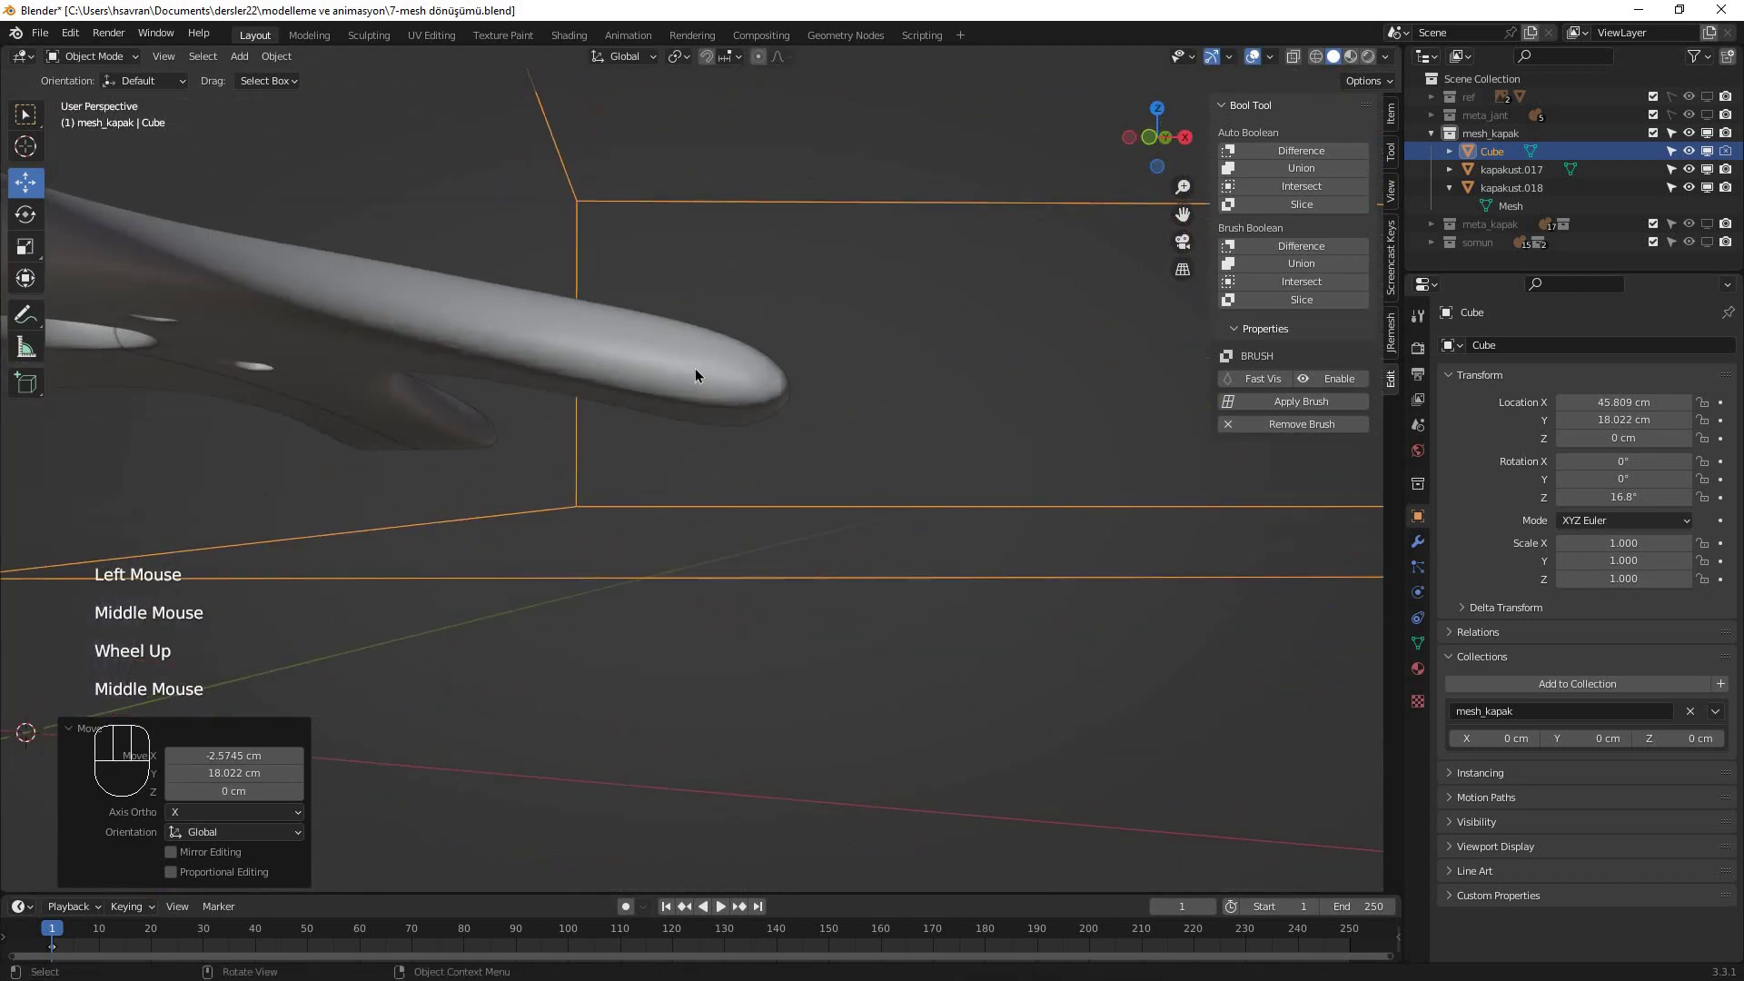
pyautogui.scroll(-2, 708, 409)
pyautogui.moveTo(718, 438); pyautogui.dragTo(468, 471, button='middle')
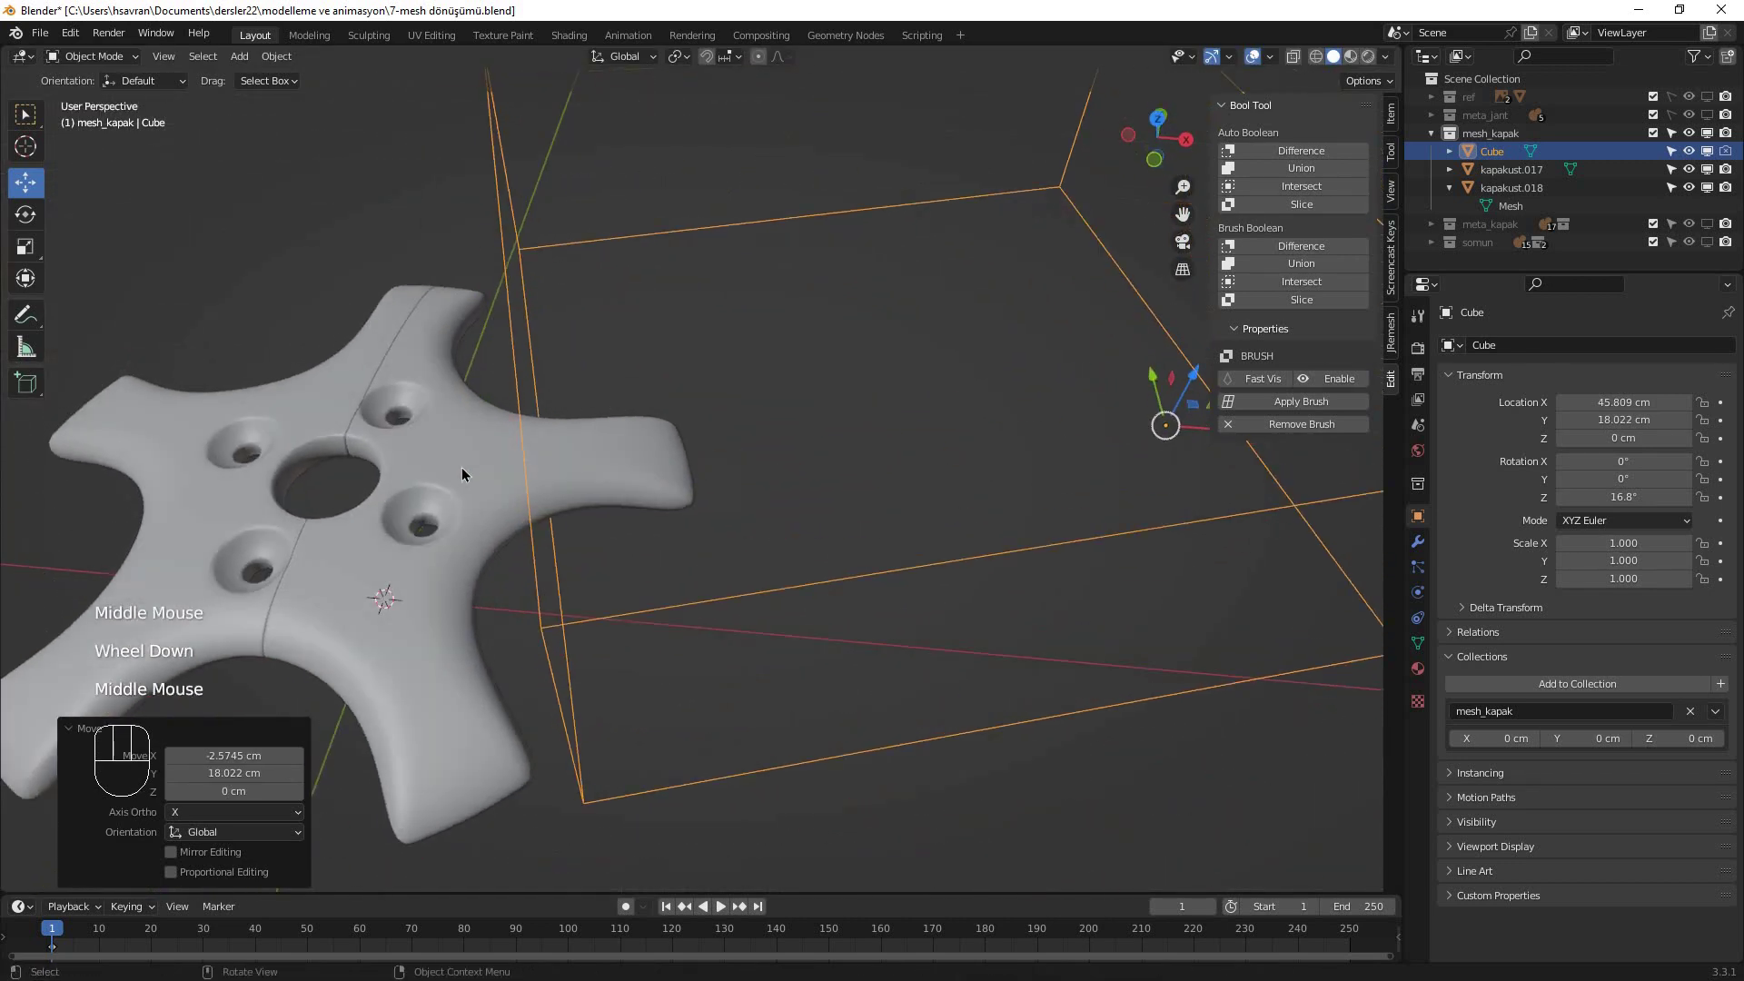
pyautogui.keyDown('shift'); pyautogui.click(461, 467); pyautogui.keyUp('shift')
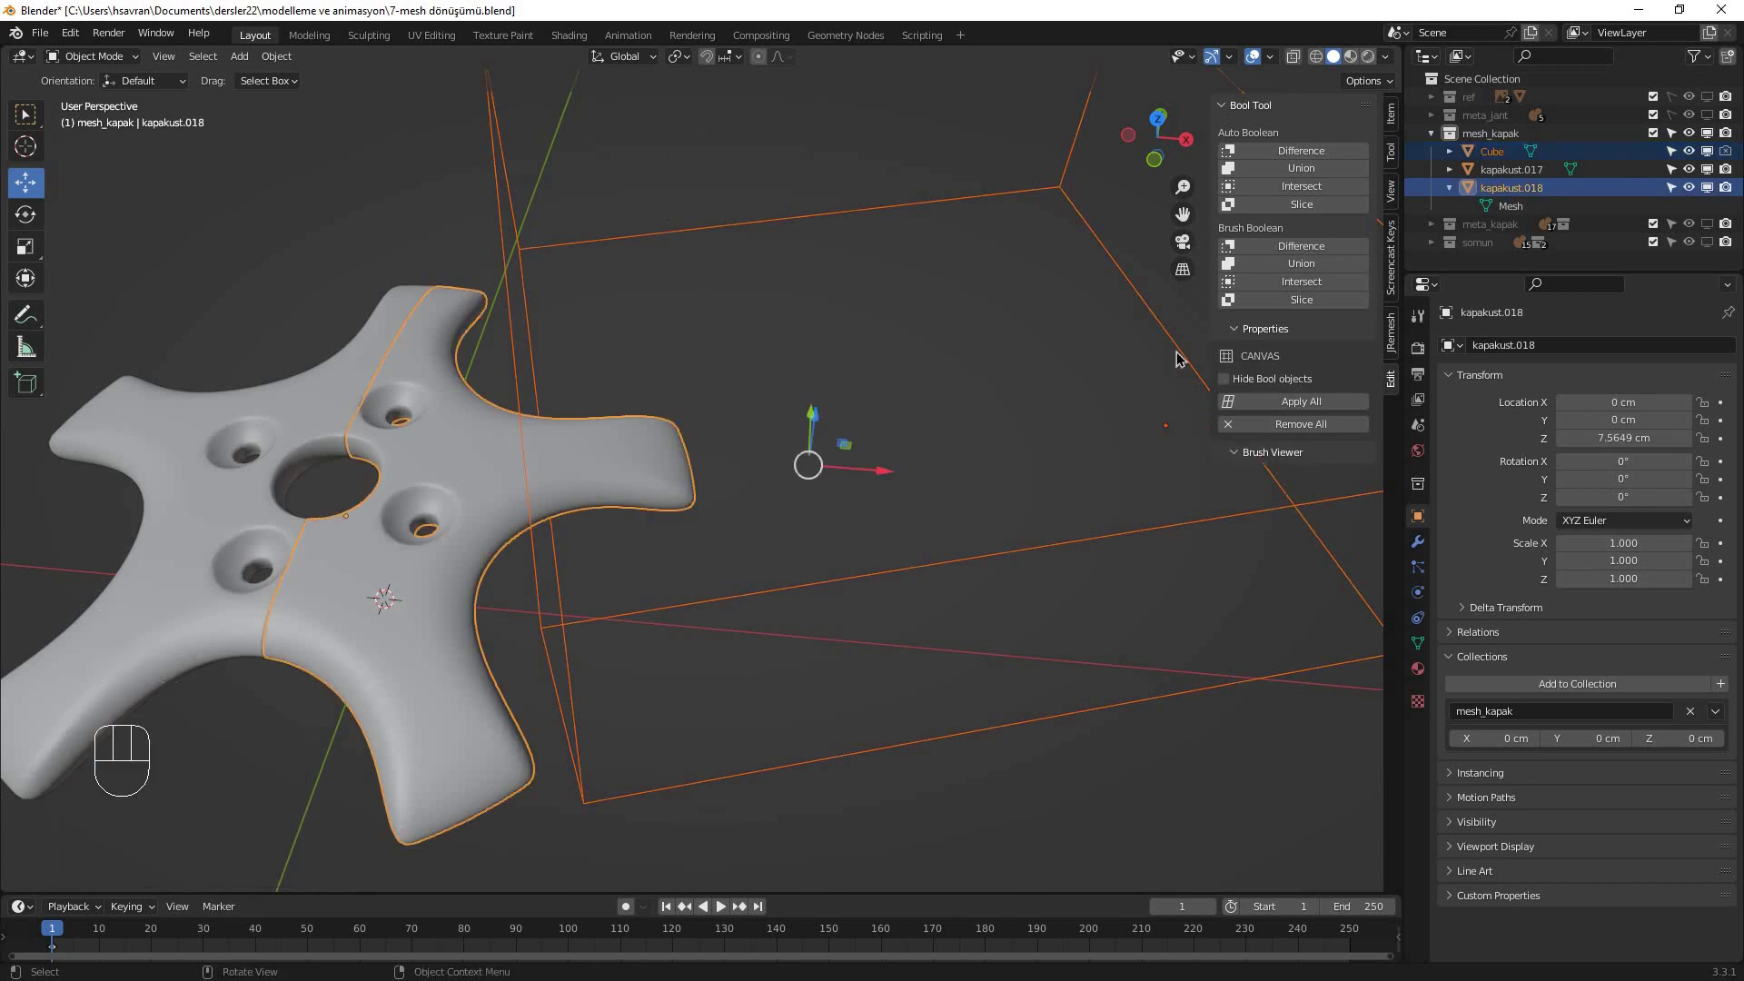
pyautogui.click(1302, 301)
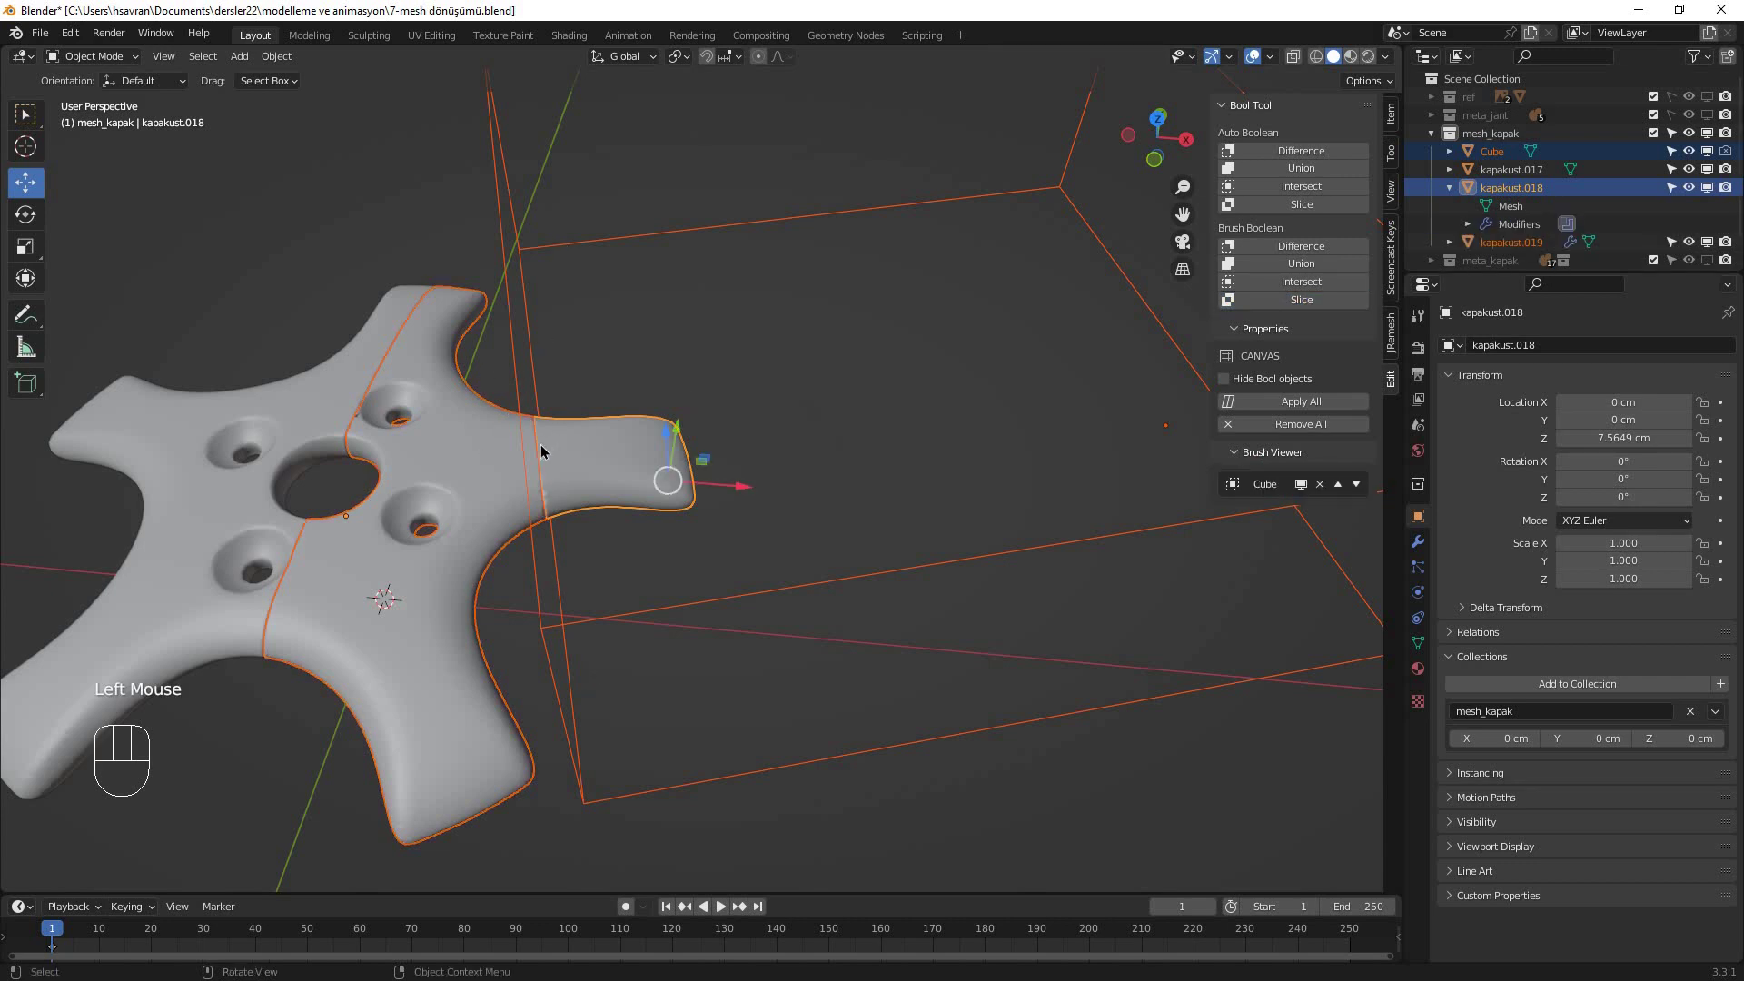
pyautogui.hotkey('ctrl', 'z')
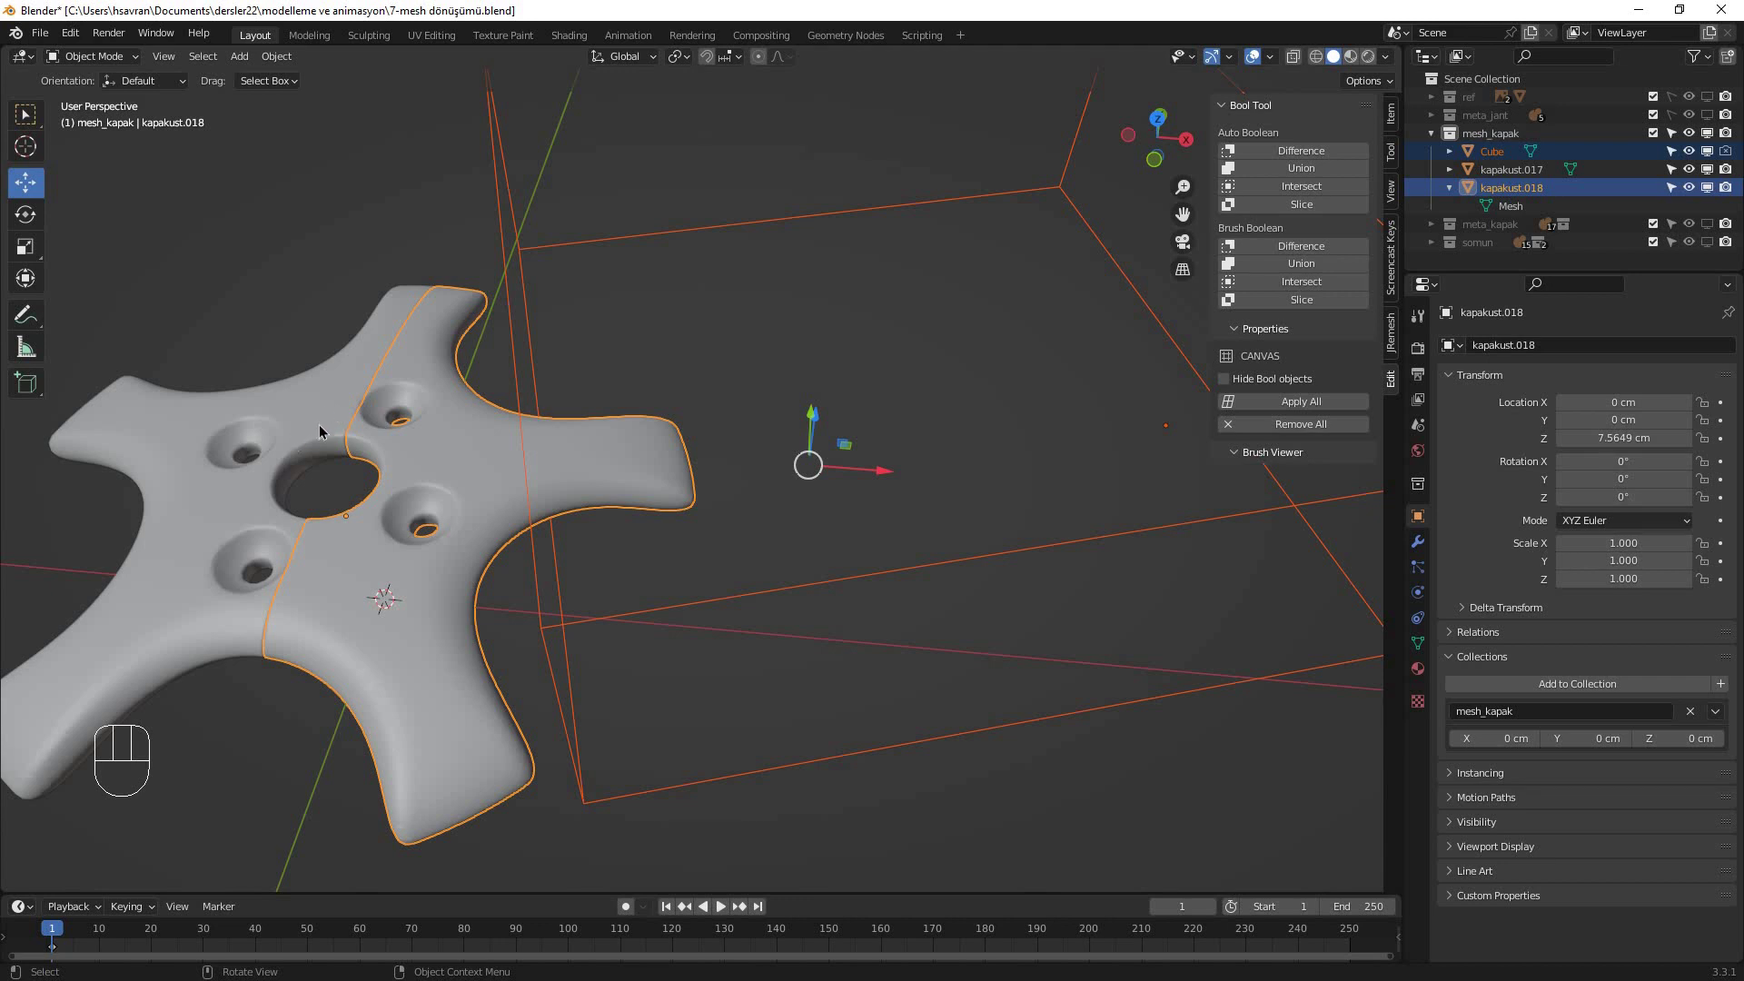
# - Select the kapakust.017 half, try moving it about -3.7 cm along the X axis, and undo the move
pyautogui.click(320, 522)
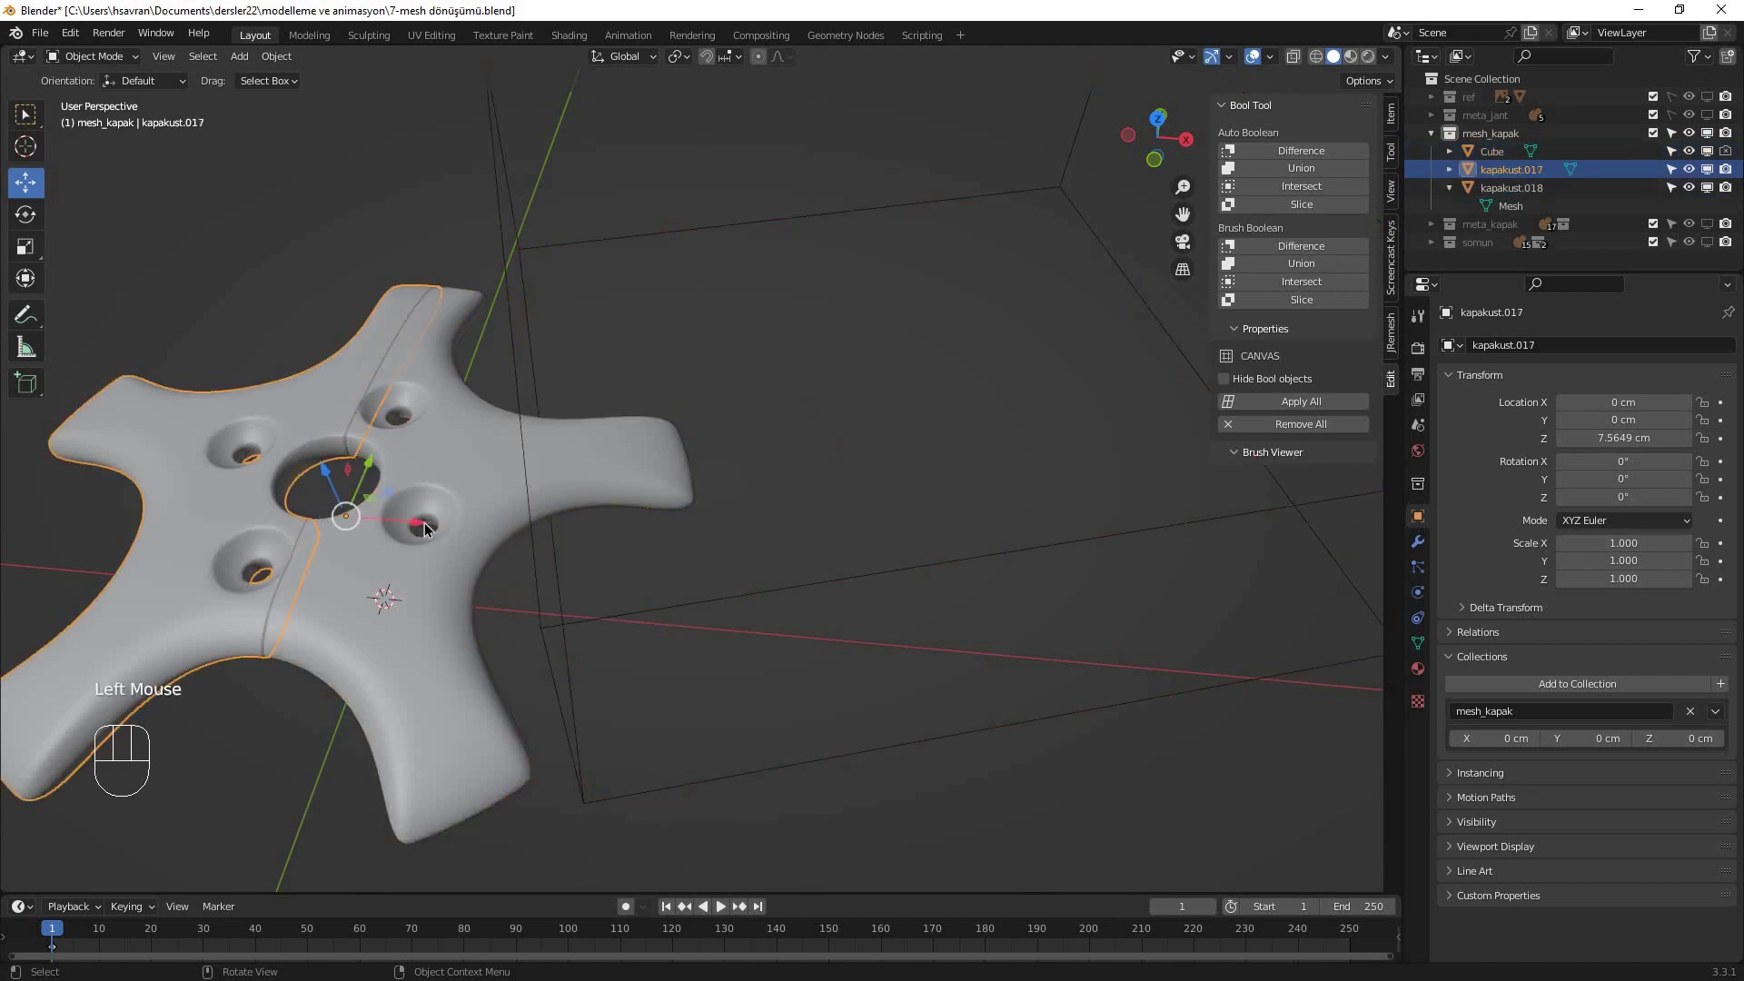
pyautogui.moveTo(349, 525)
pyautogui.mouseDown()
pyautogui.moveTo(273, 525)
pyautogui.moveTo(353, 531)
pyautogui.mouseUp()
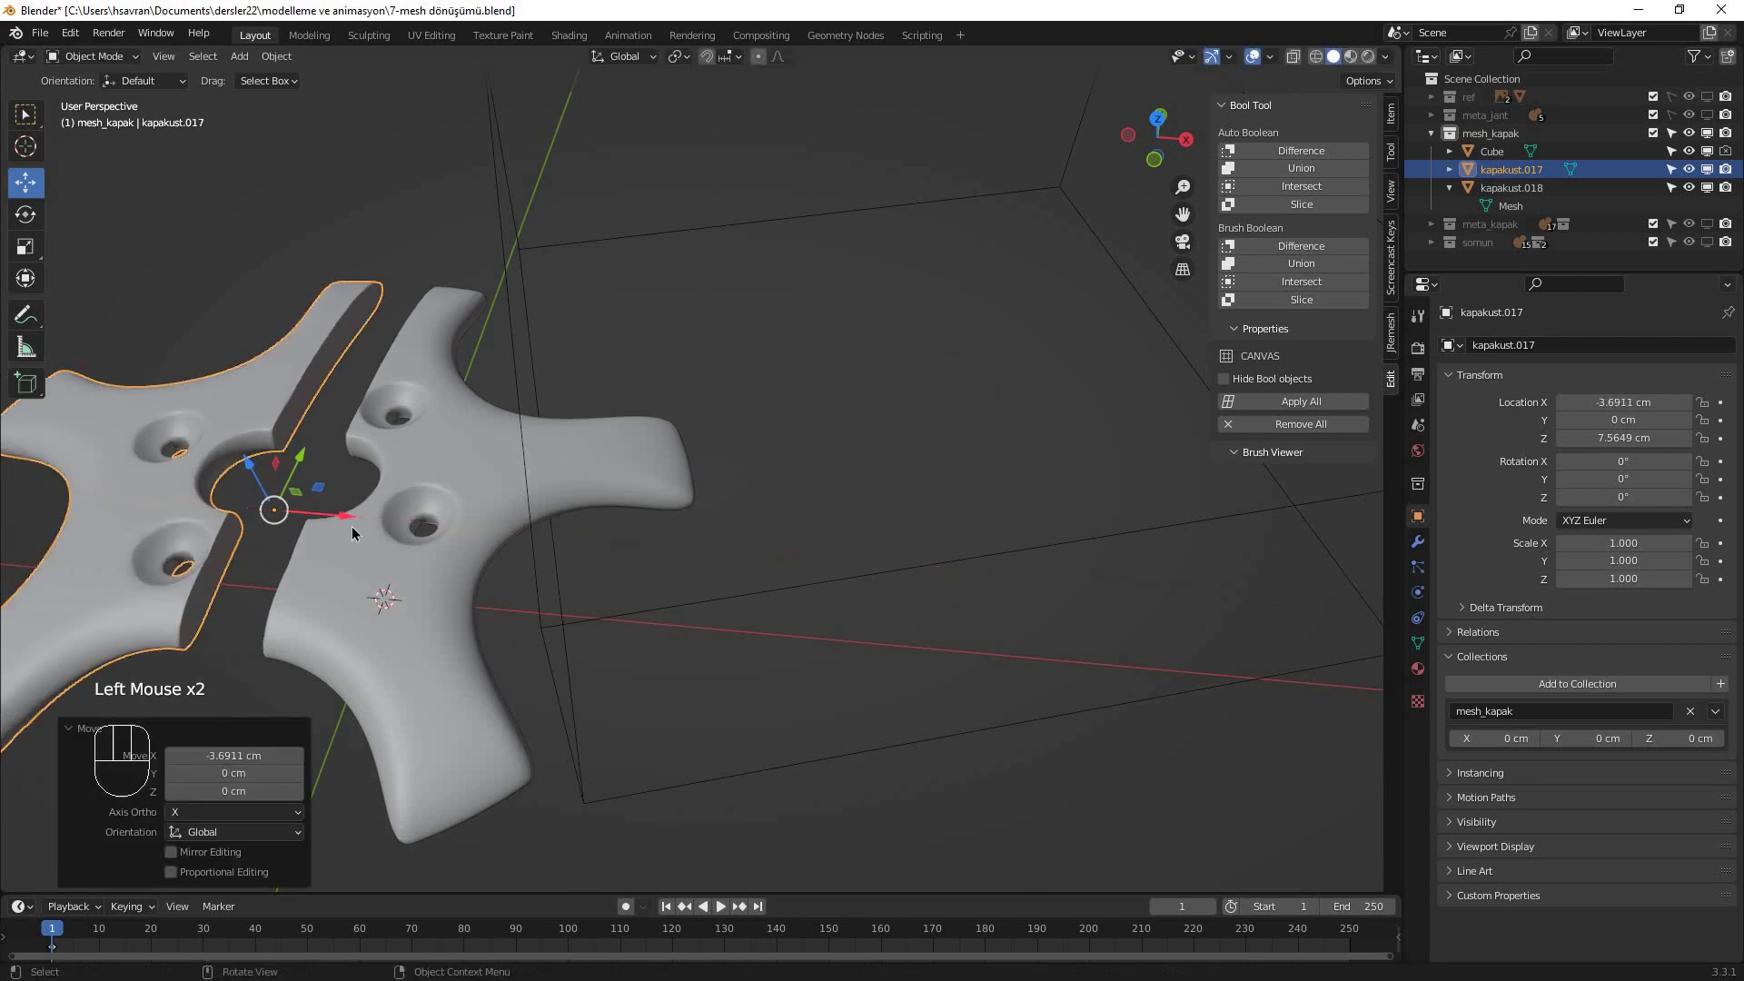
pyautogui.hotkey('ctrl', 'z')
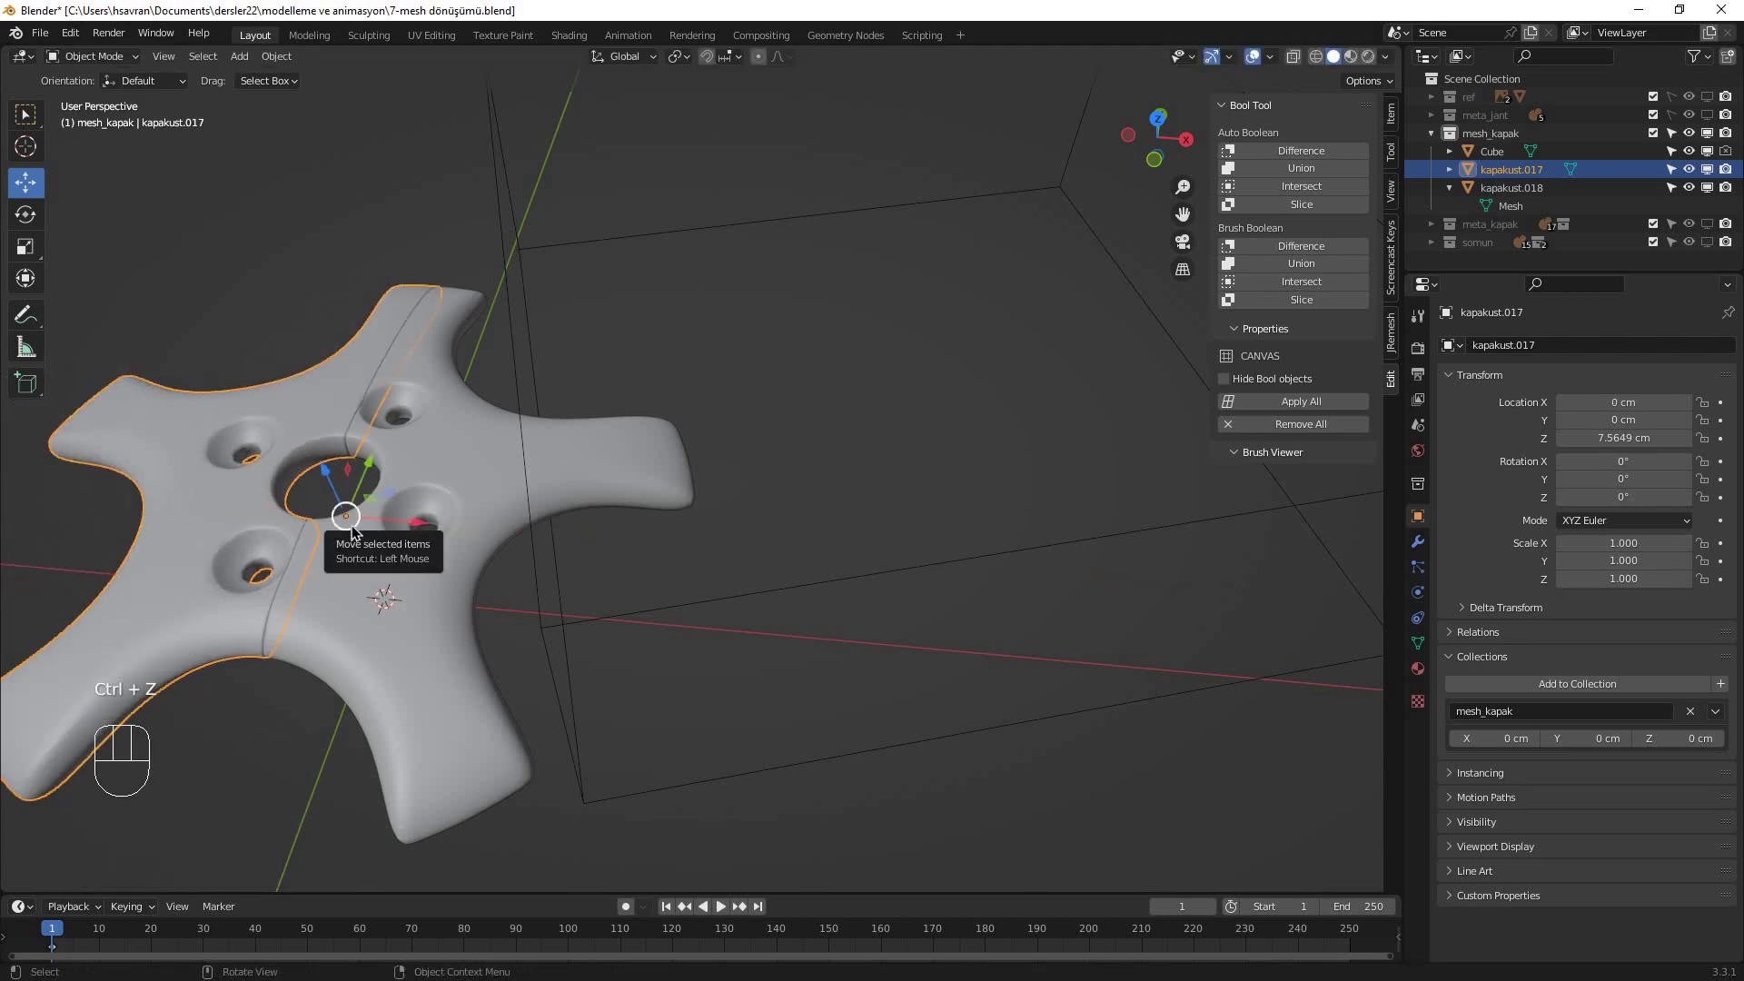
# - Isolate the kapakust.017 half in local view, enter Edit Mode facing its cut side, and clear the vertex selection
pyautogui.press('KP_Divide')
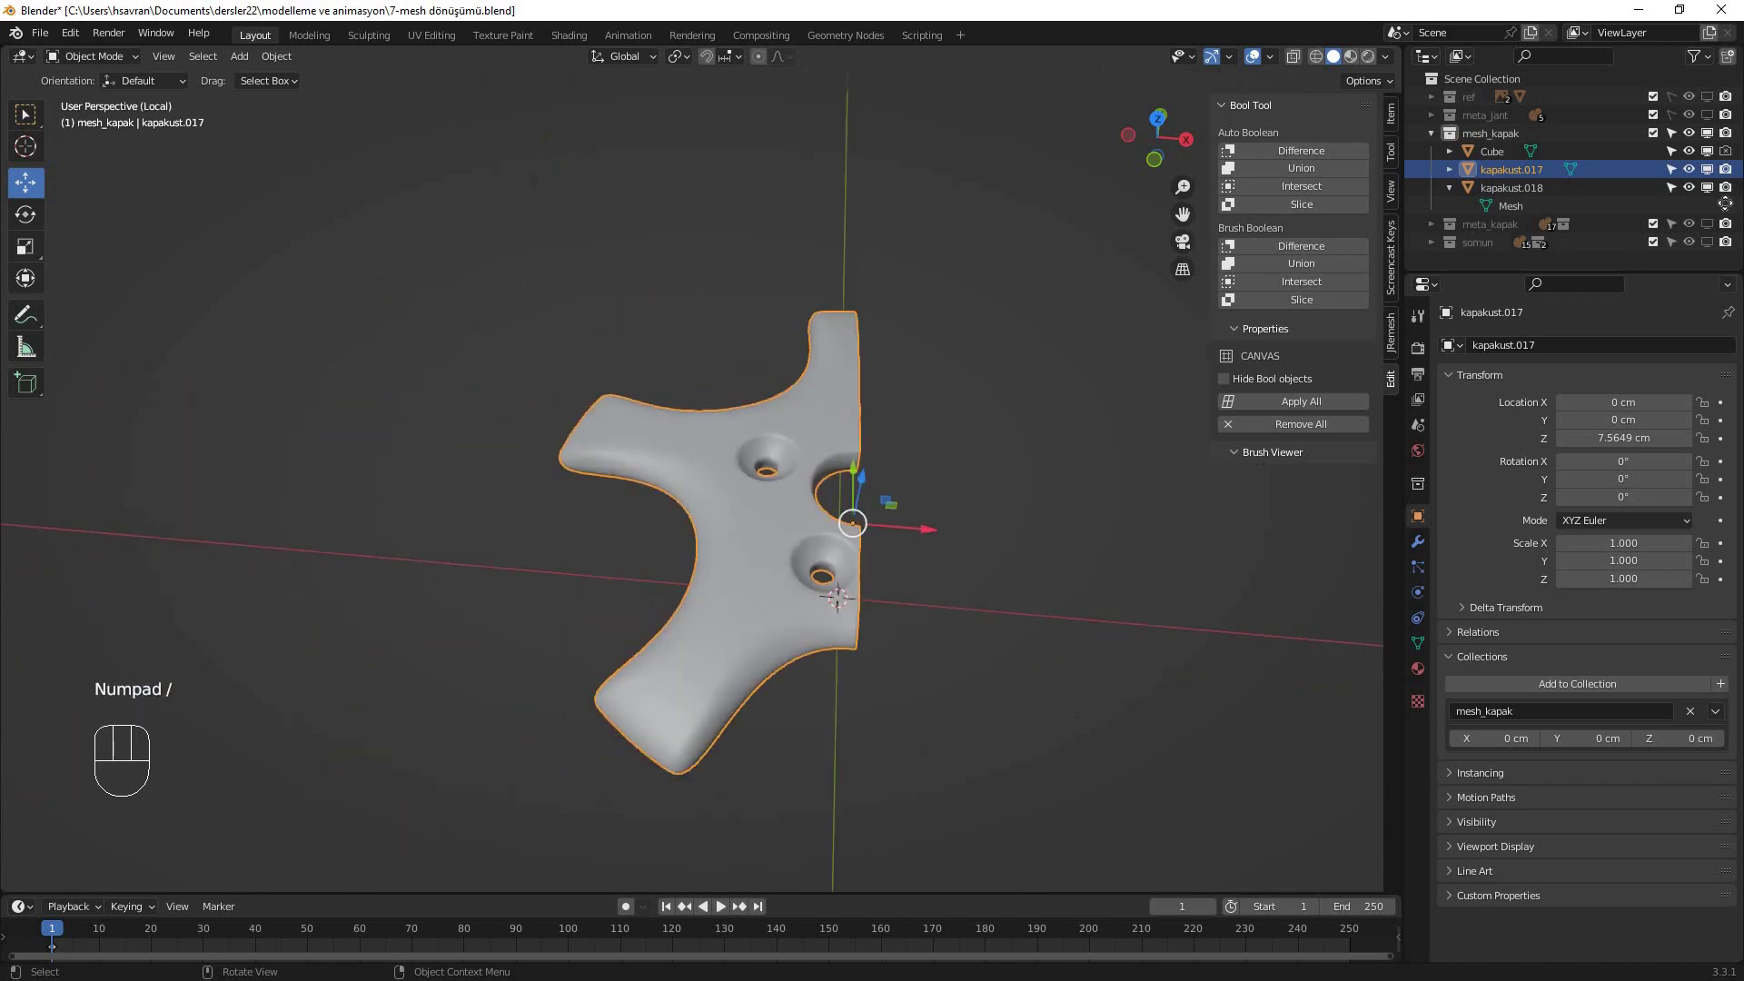
pyautogui.middleClick(1311, 407)
pyautogui.moveTo(739, 379); pyautogui.dragTo(812, 500, button='middle')
pyautogui.scroll(3, 941, 439)
pyautogui.moveTo(940, 439); pyautogui.dragTo(1020, 463, button='middle')
pyautogui.keyDown('shift'); pyautogui.moveTo(843, 495); pyautogui.dragTo(845, 499, button='middle'); pyautogui.keyUp('shift')
pyautogui.click(778, 499)
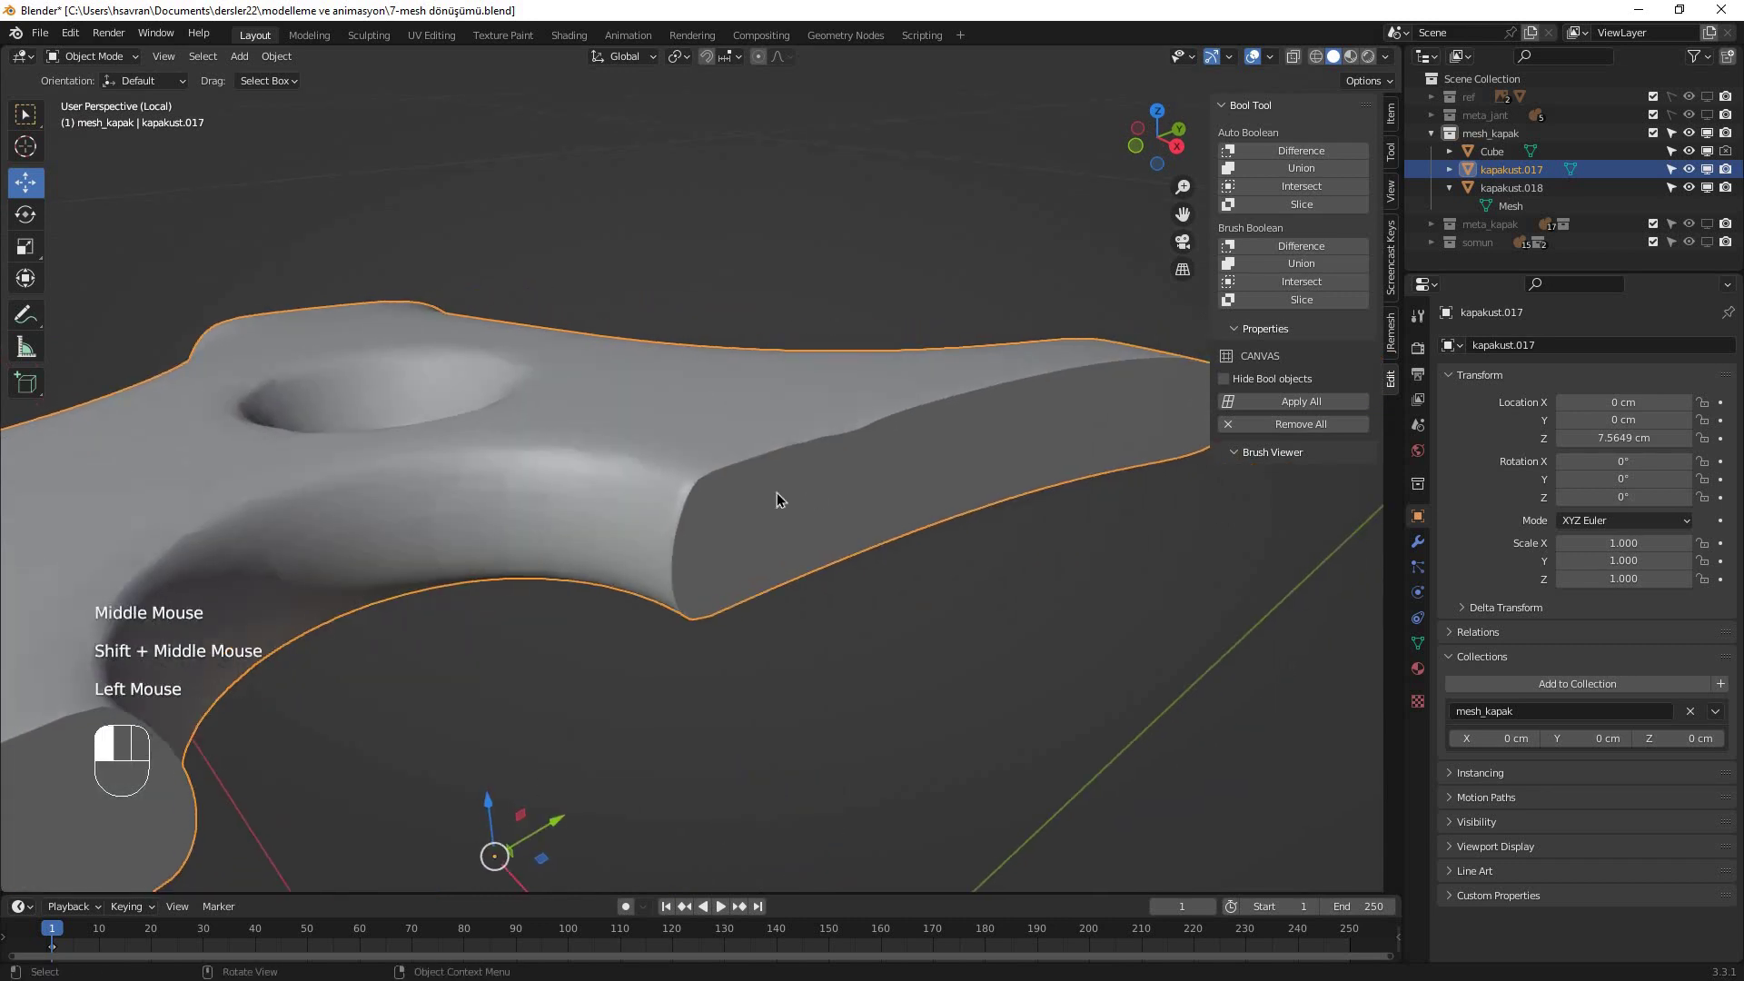
pyautogui.press('Tab')
pyautogui.click(899, 486)
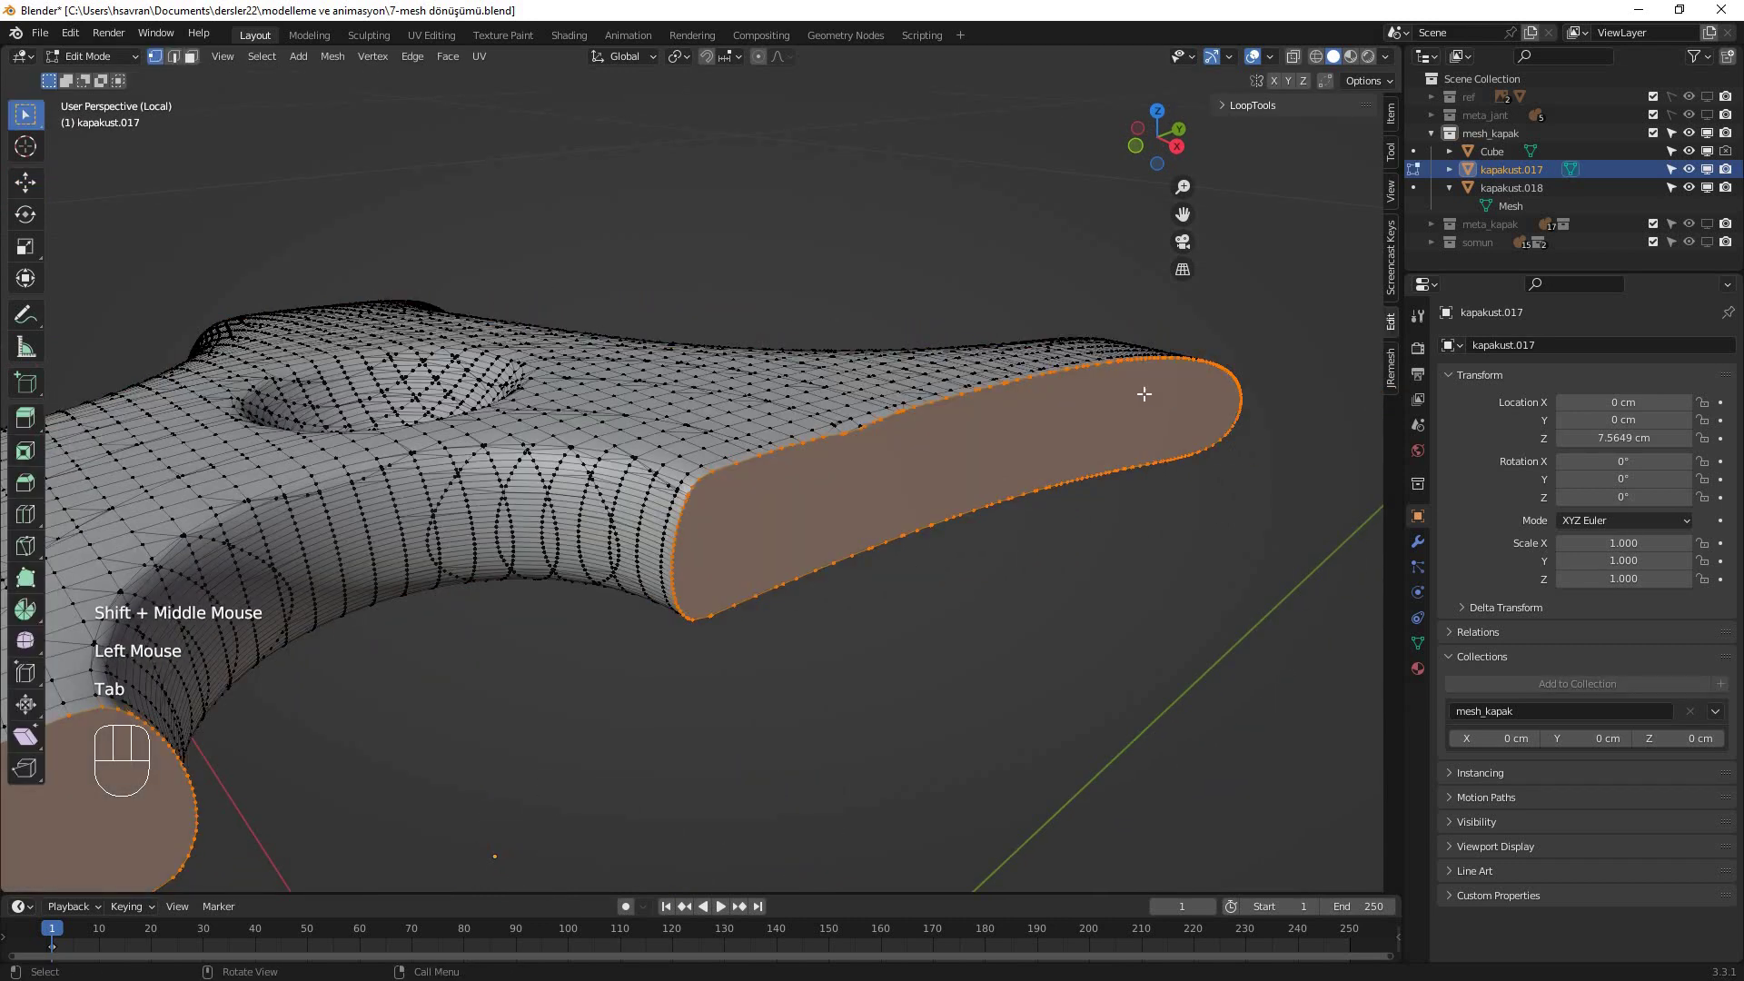
pyautogui.keyDown('shift'); pyautogui.moveTo(757, 491); pyautogui.dragTo(823, 523, button='middle'); pyautogui.keyUp('shift')
pyautogui.scroll(-1, 580, 645)
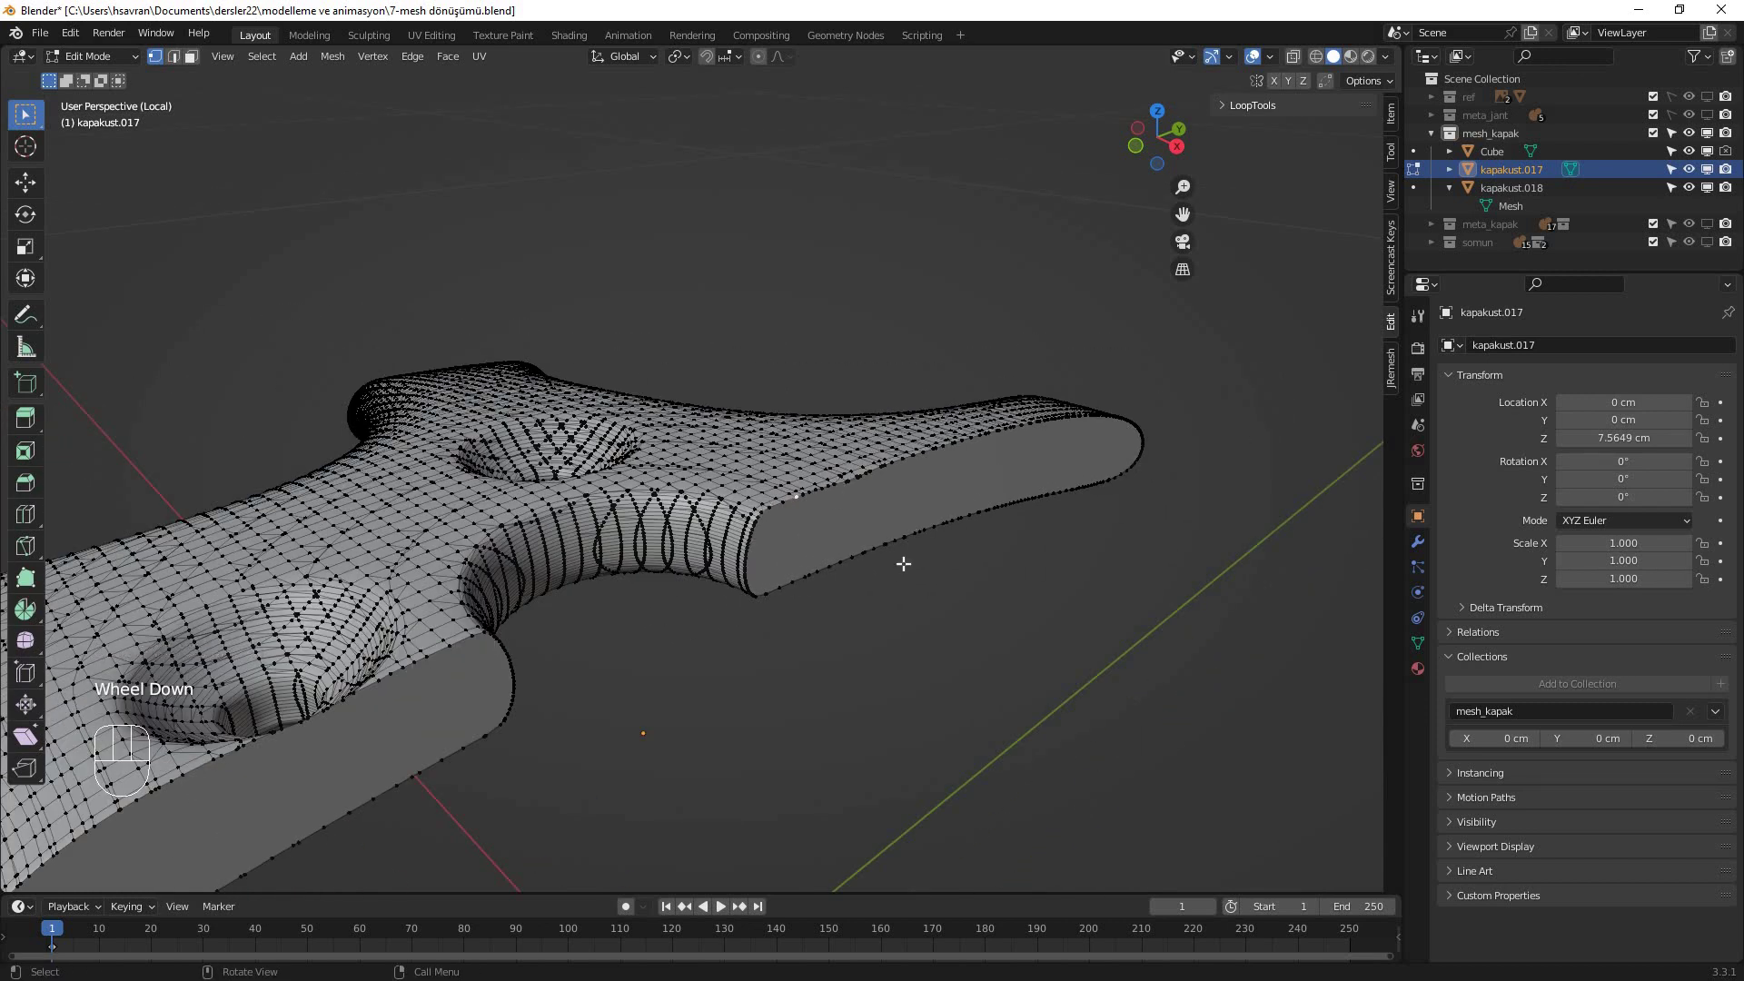
# - In face select mode, select the two flat cap faces on the cut side of kapakust.017 and delete them as Faces
pyautogui.press('3')
pyautogui.click(851, 502)
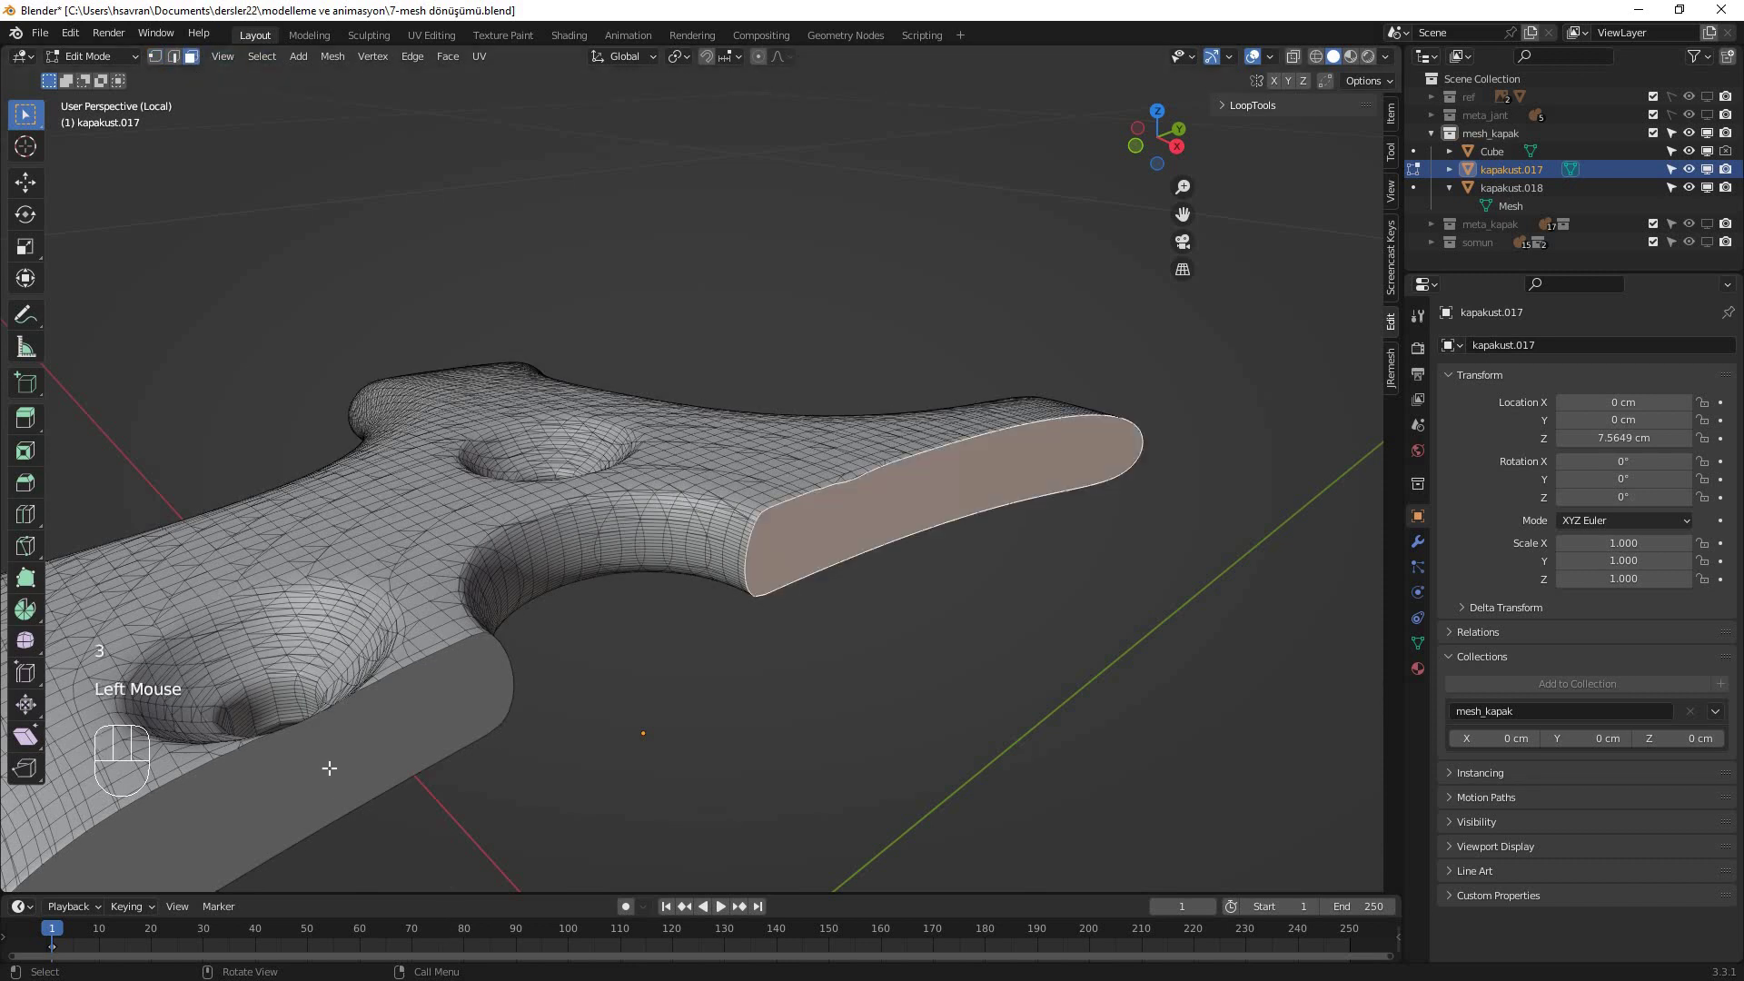
pyautogui.keyDown('shift'); pyautogui.moveTo(754, 447); pyautogui.dragTo(489, 558, button='middle'); pyautogui.keyUp('shift')
pyautogui.keyDown('shift'); pyautogui.click(527, 536); pyautogui.keyUp('shift')
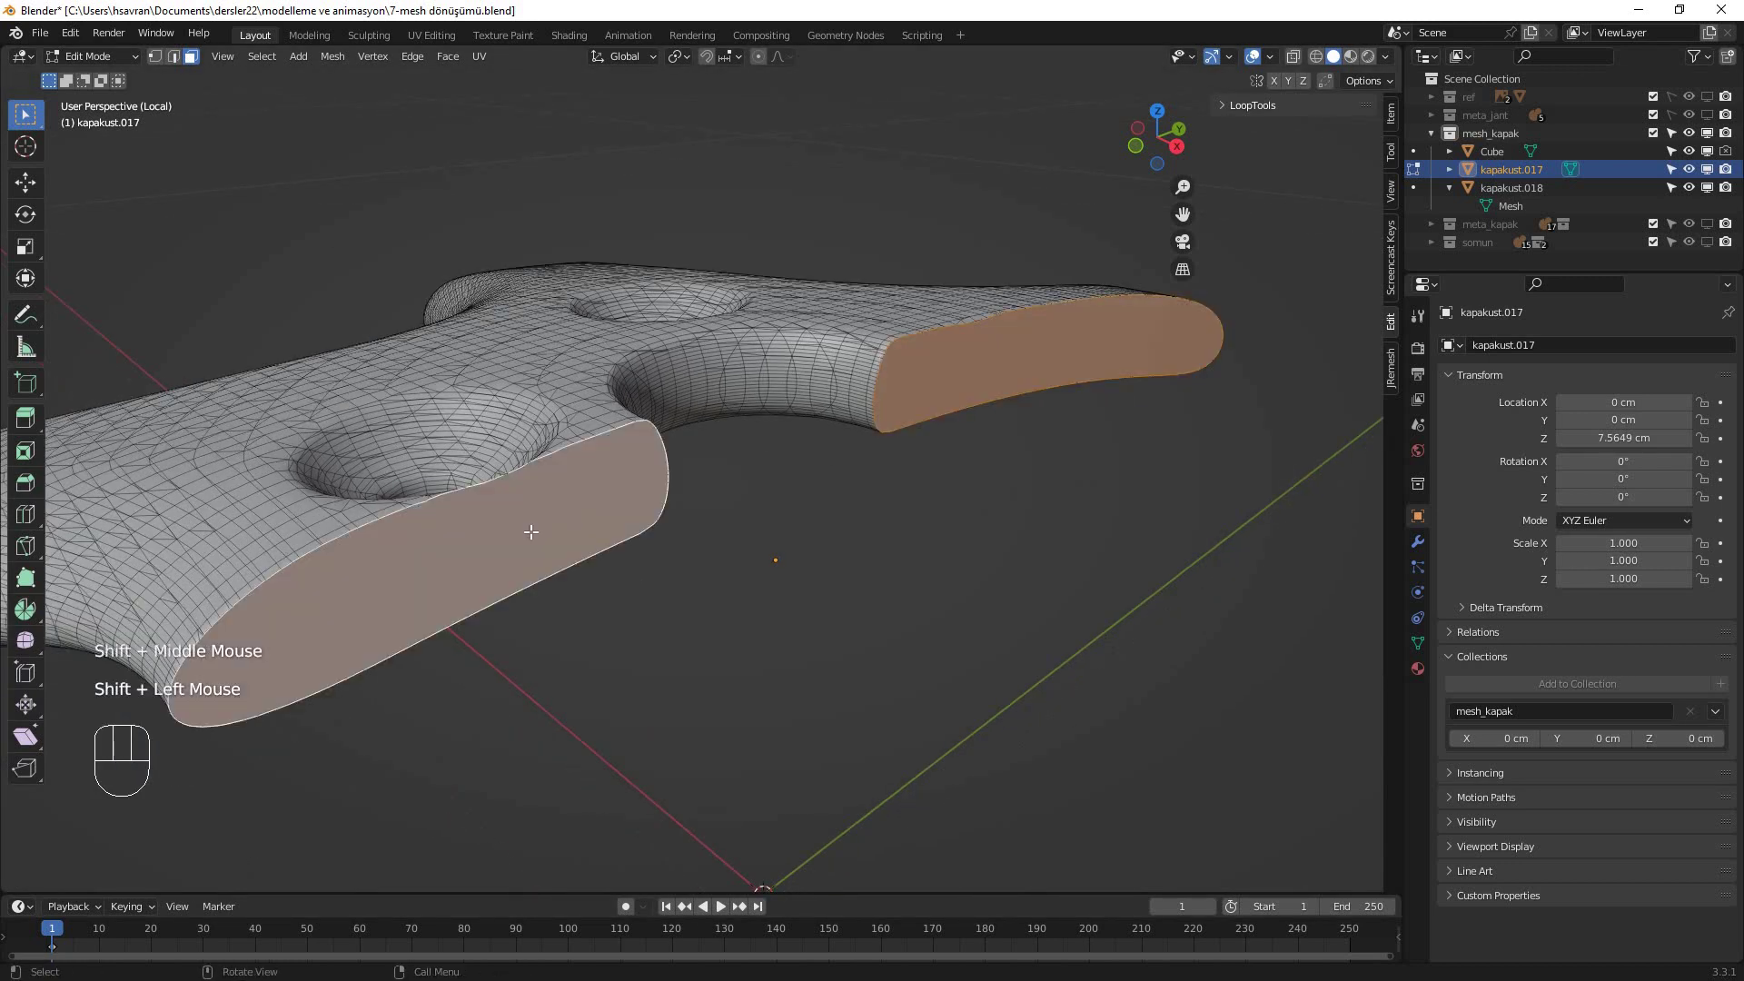
pyautogui.press('x')
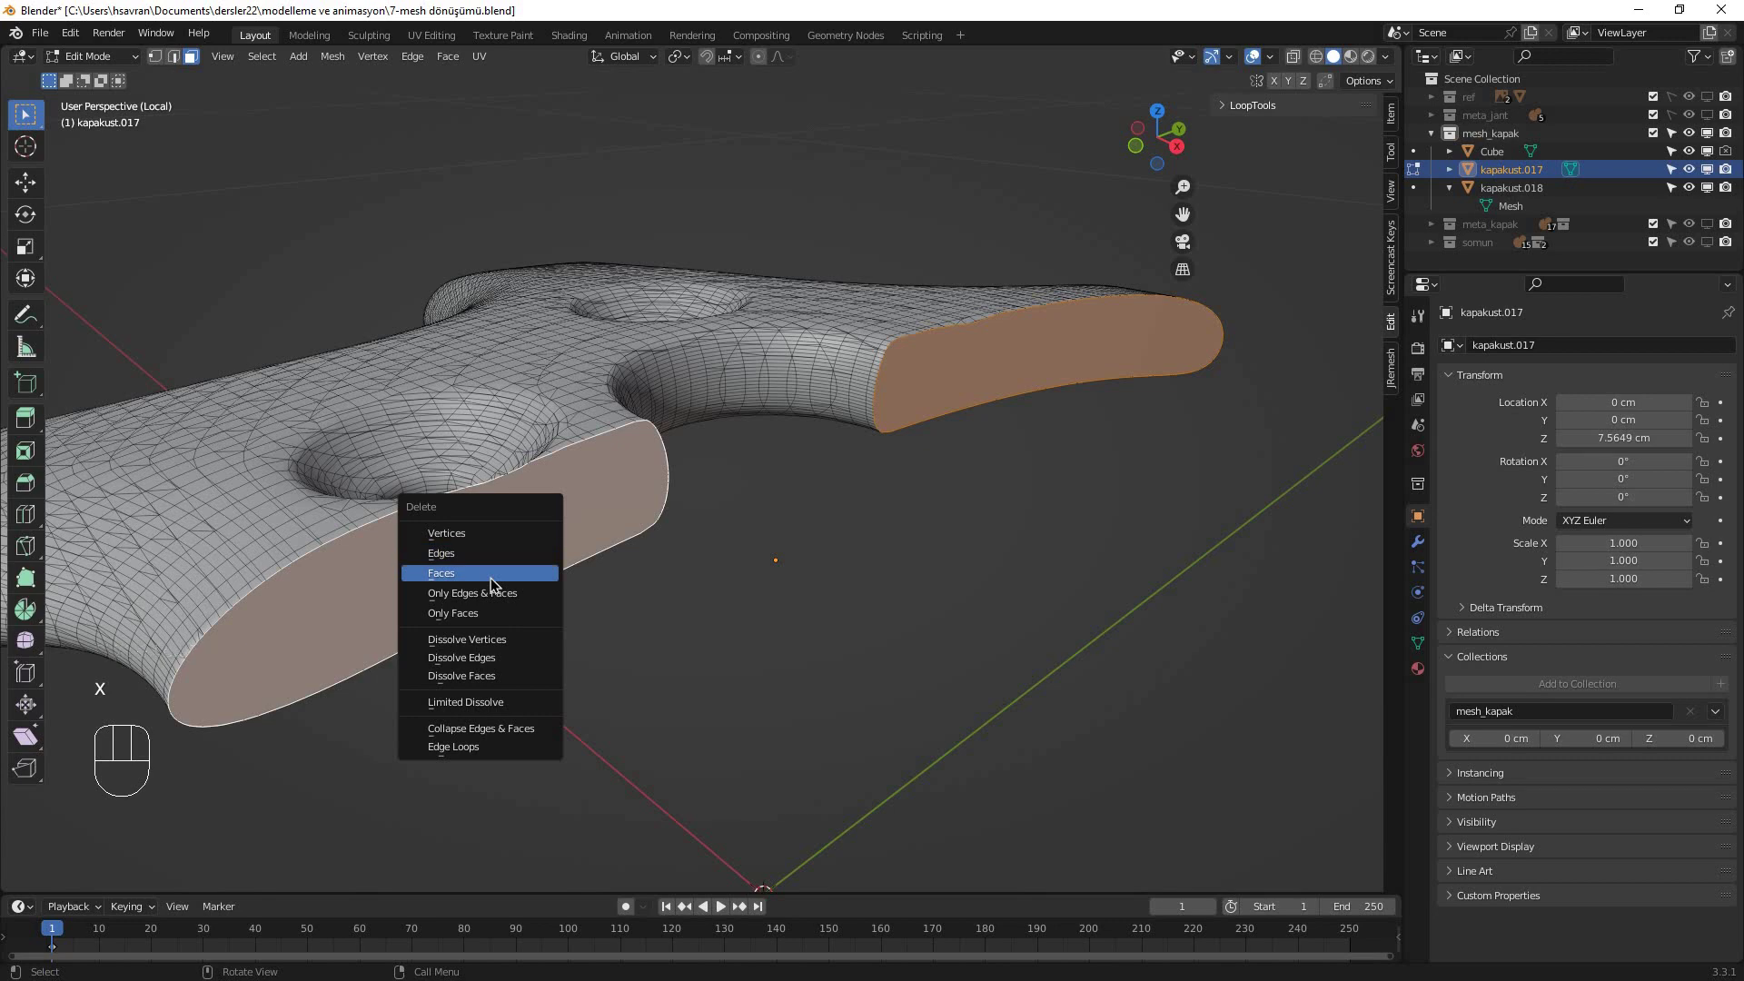
pyautogui.click(489, 574)
pyautogui.moveTo(654, 421); pyautogui.dragTo(1059, 463, button='middle')
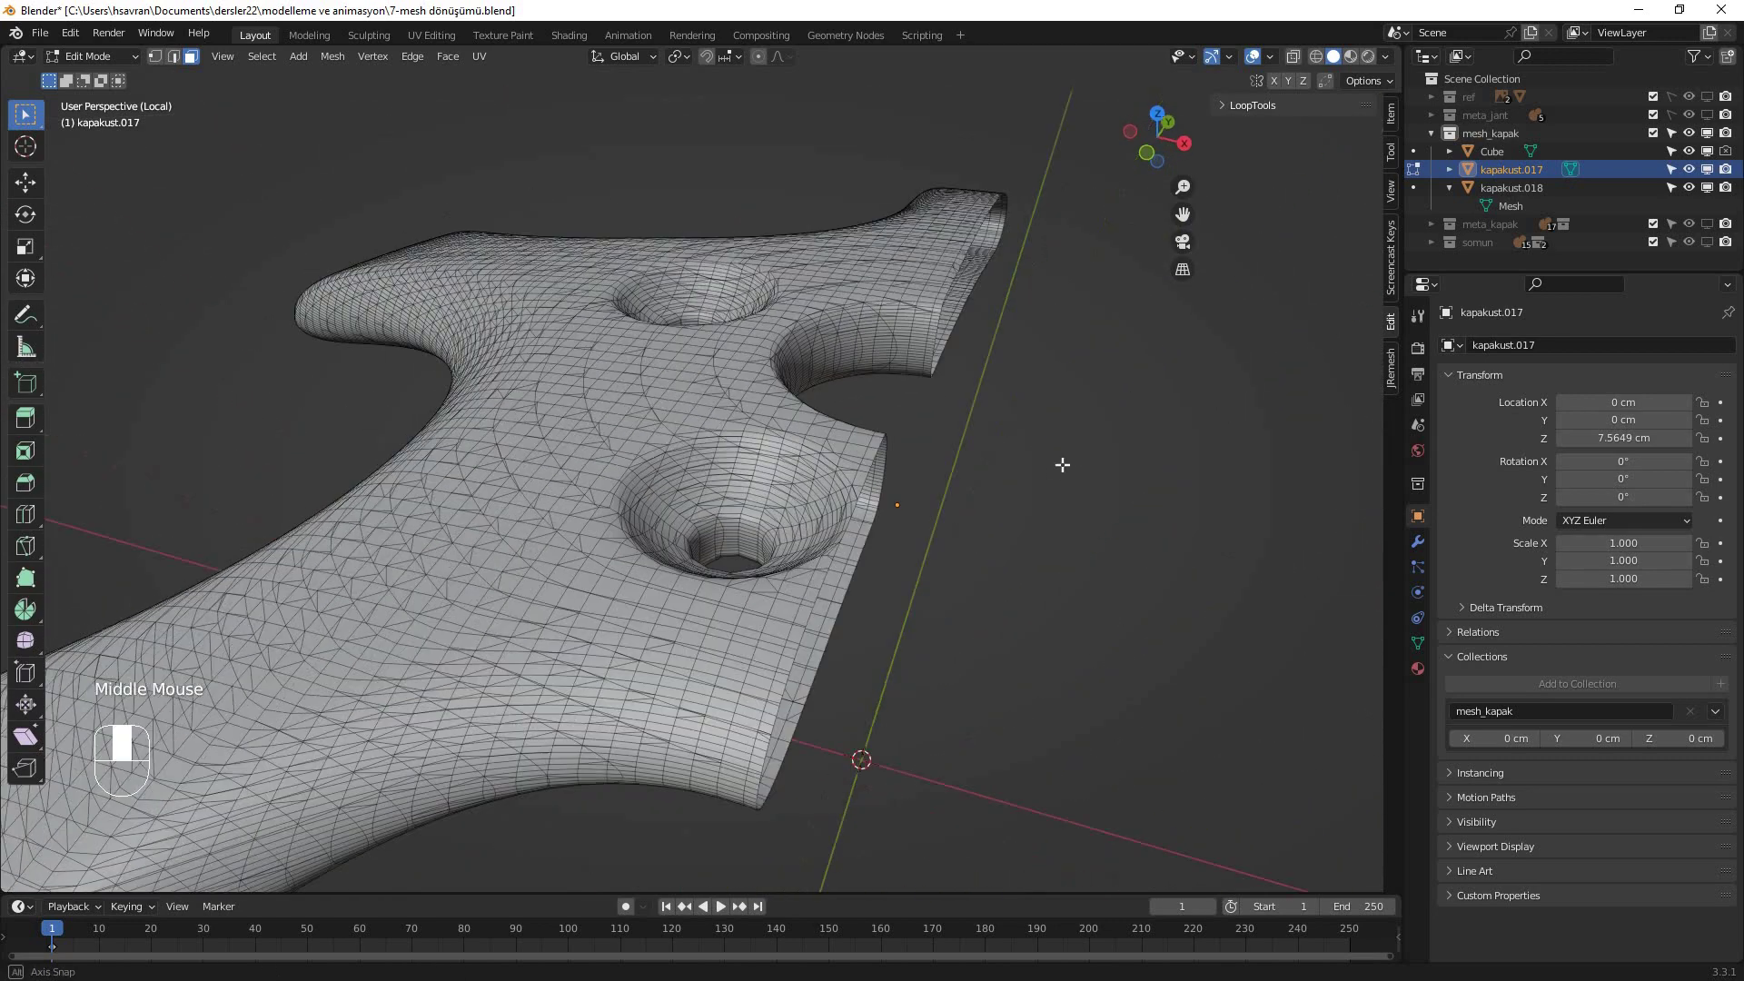